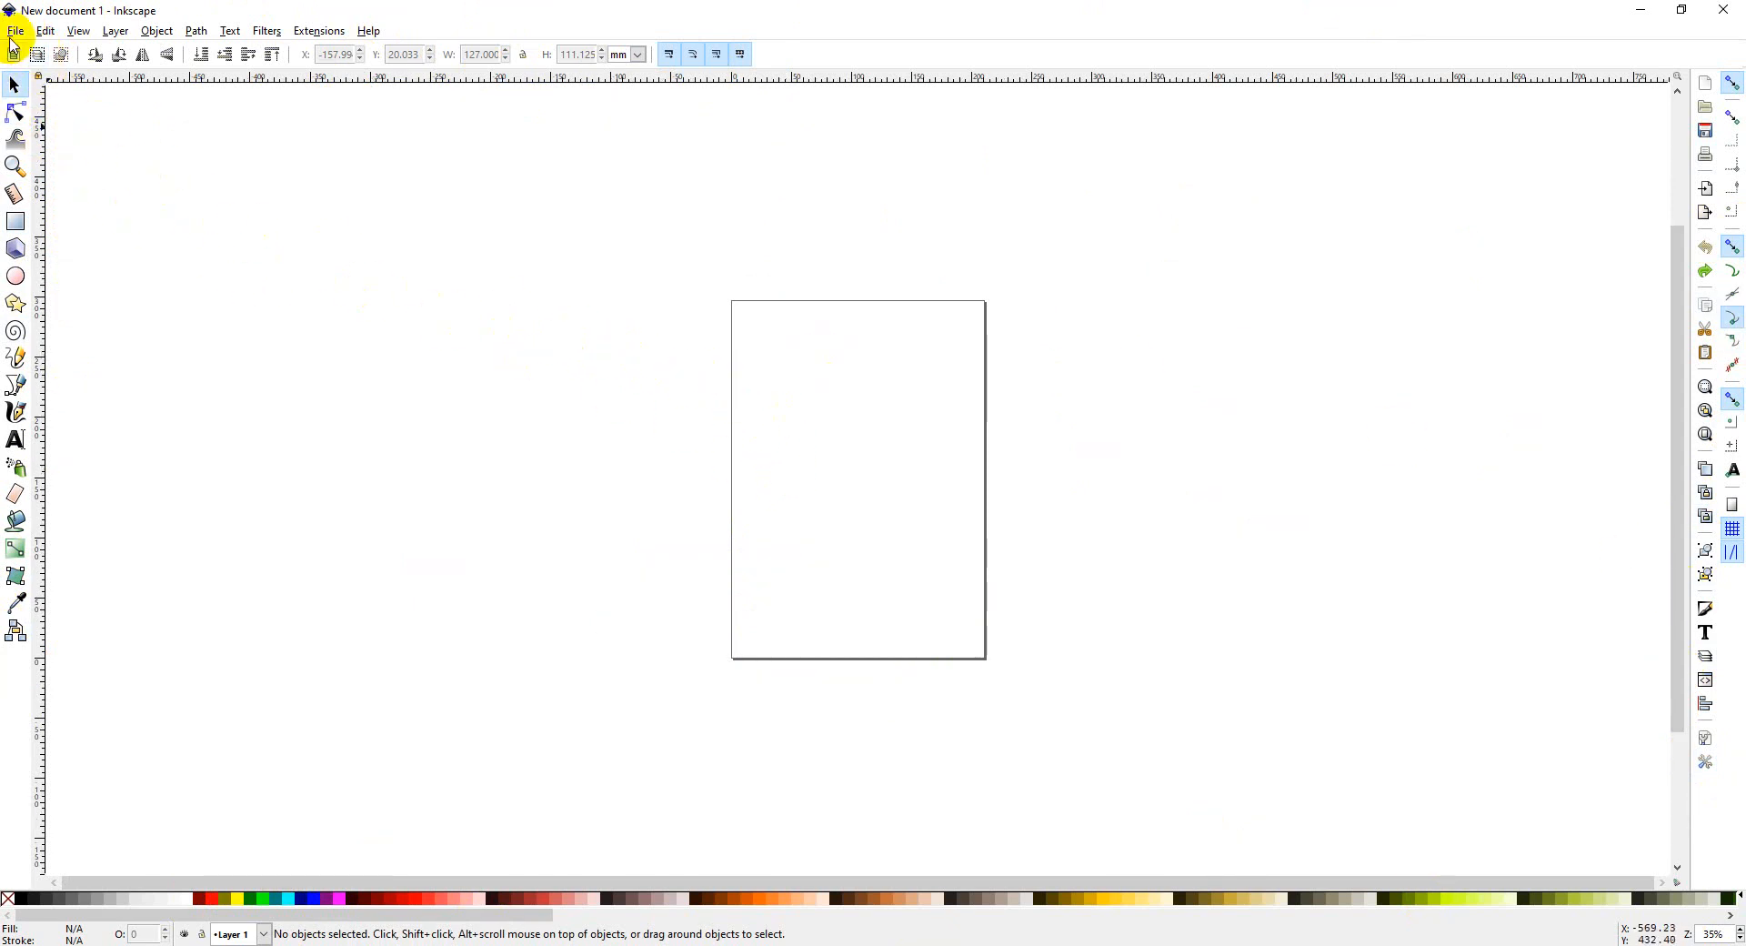
Step: Set the document's display and page units to px and make the page landscape, 1024 px wide and 576 px high
left_click(14, 31)
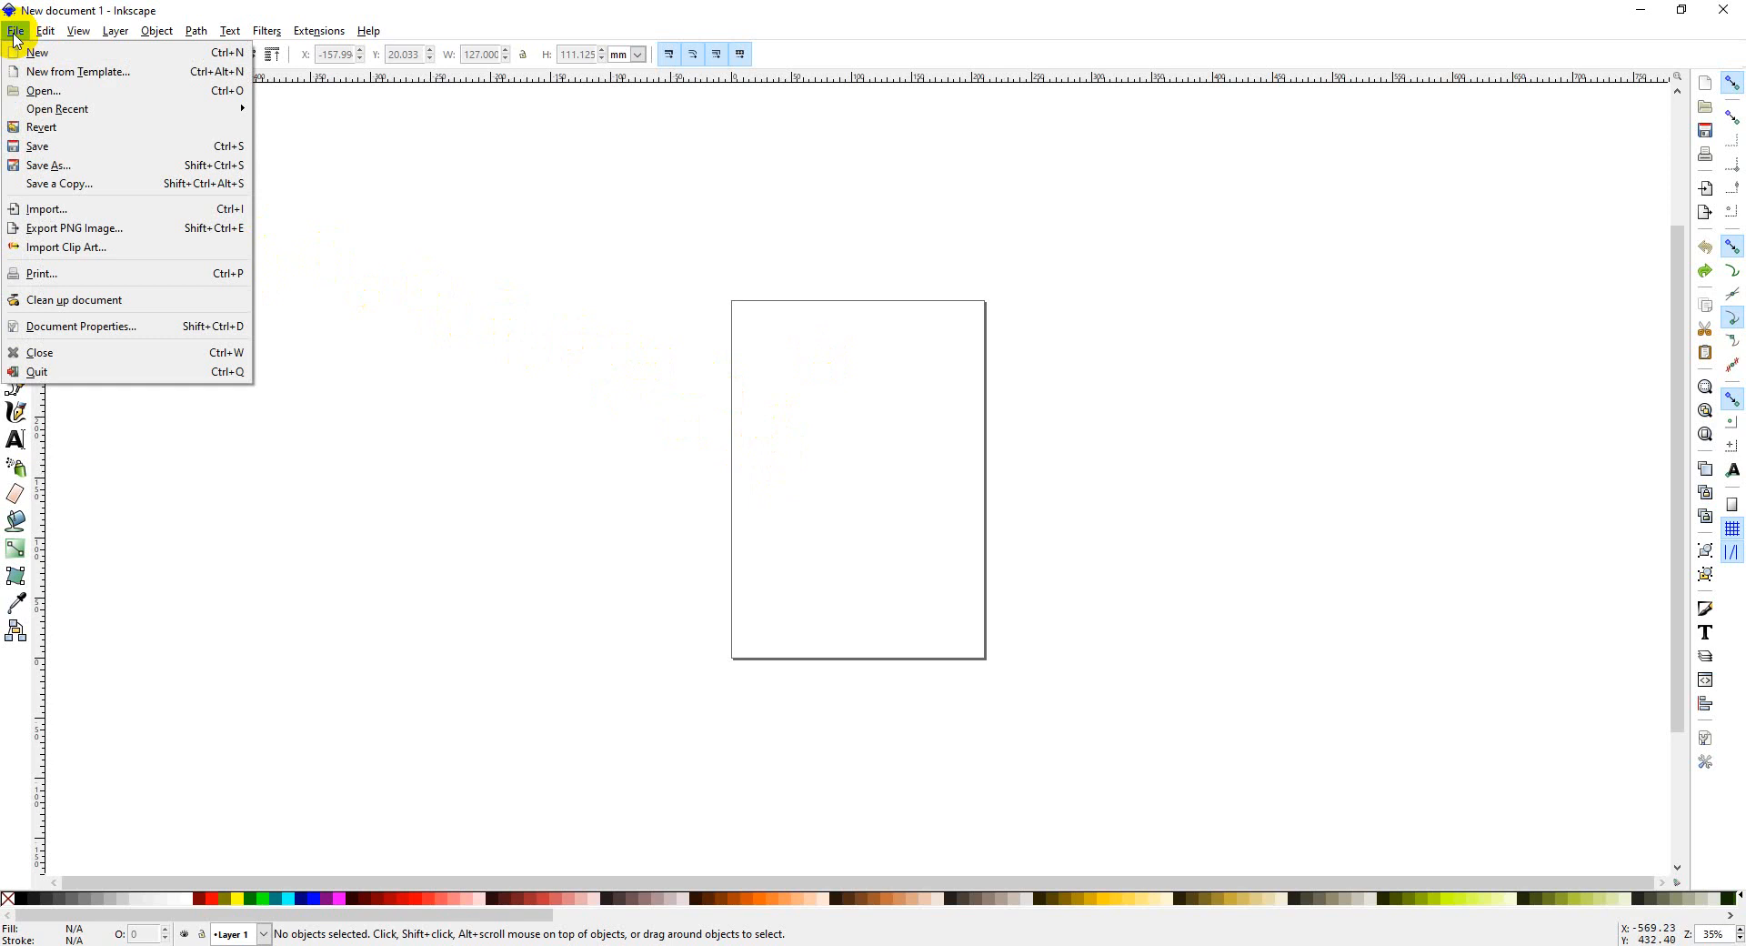
left_click(87, 327)
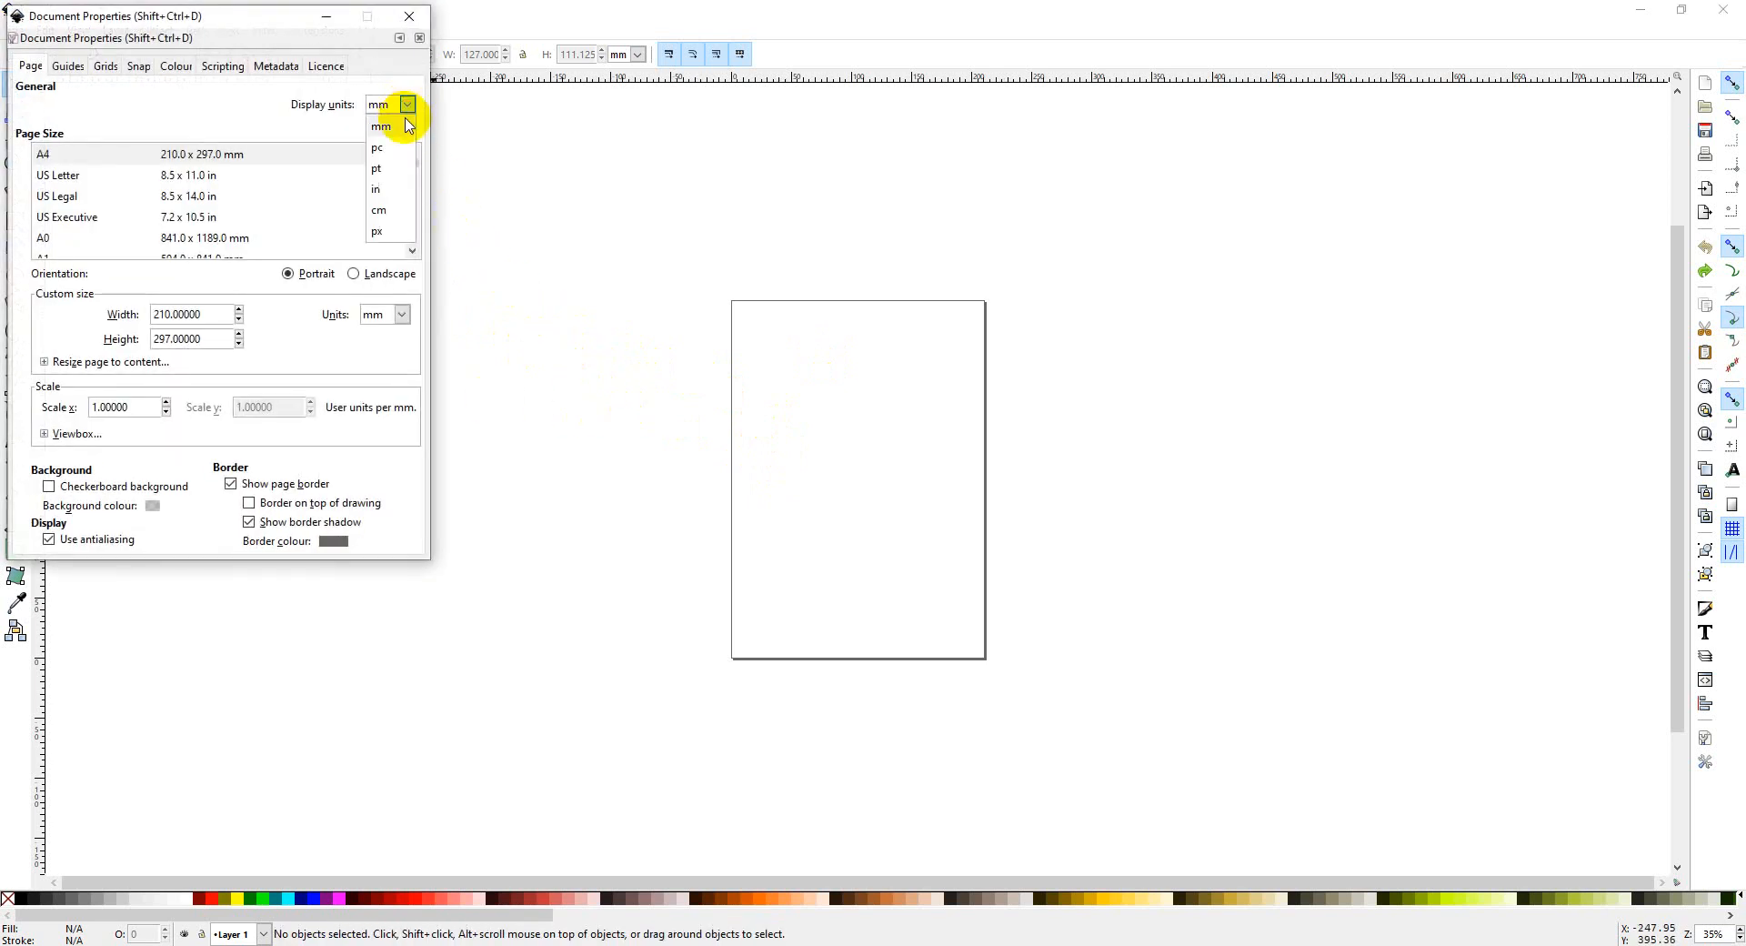
left_click(395, 235)
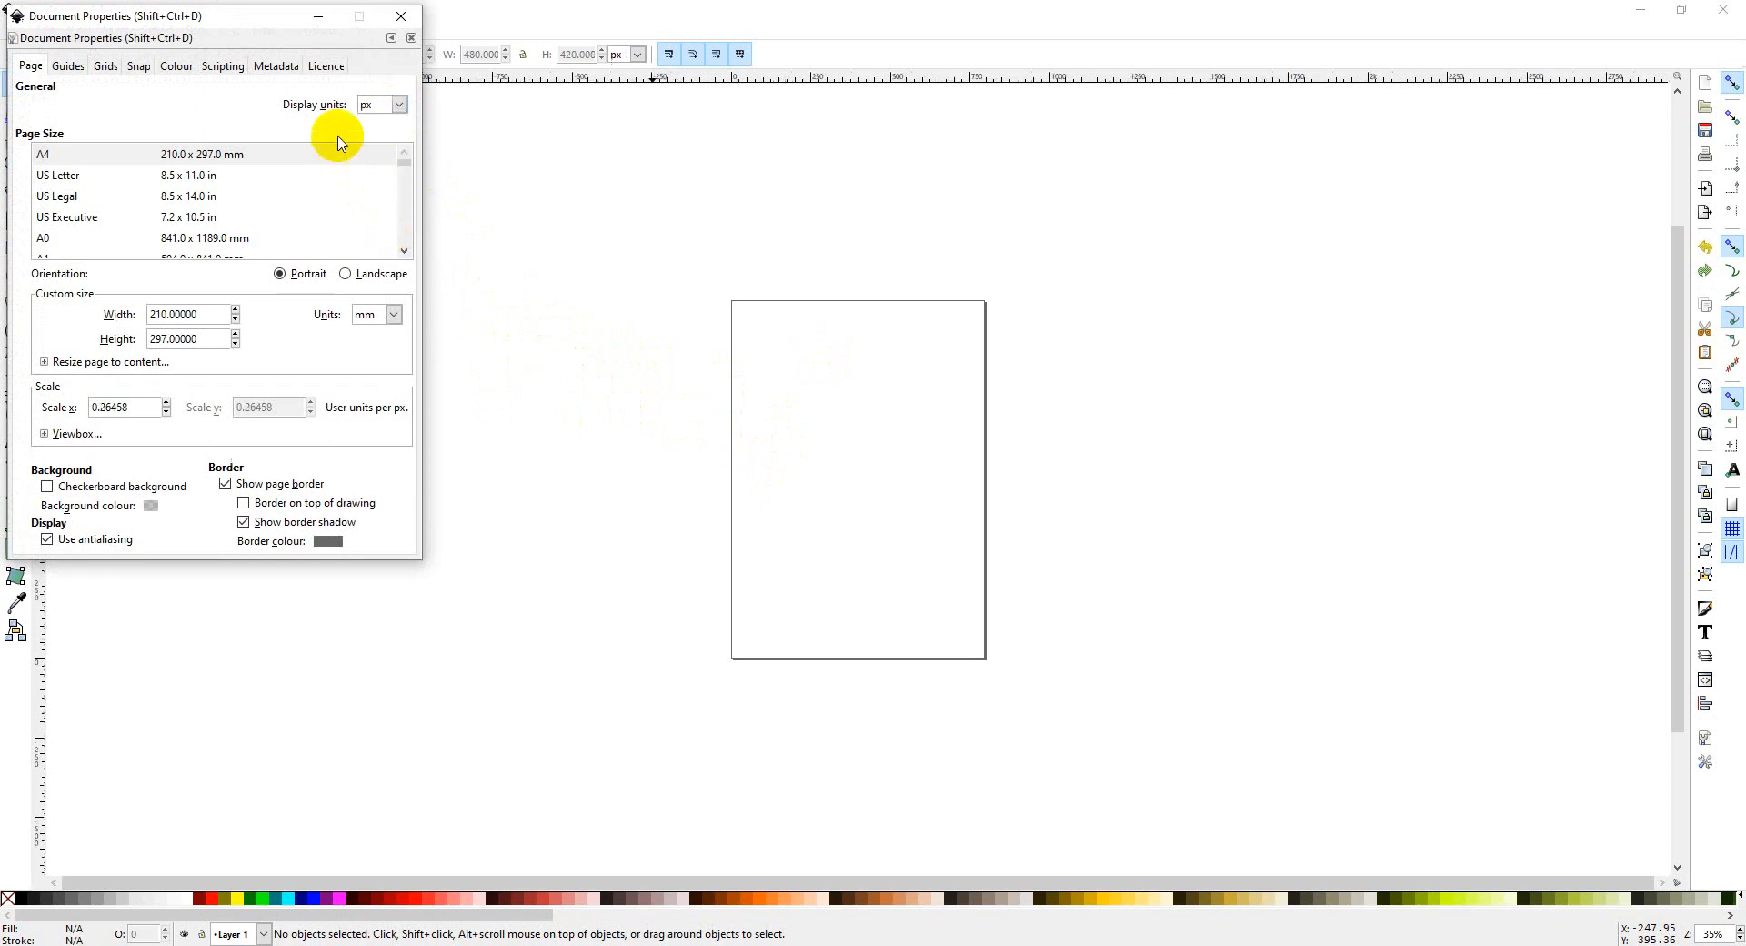
left_click(363, 442)
left_click(349, 274)
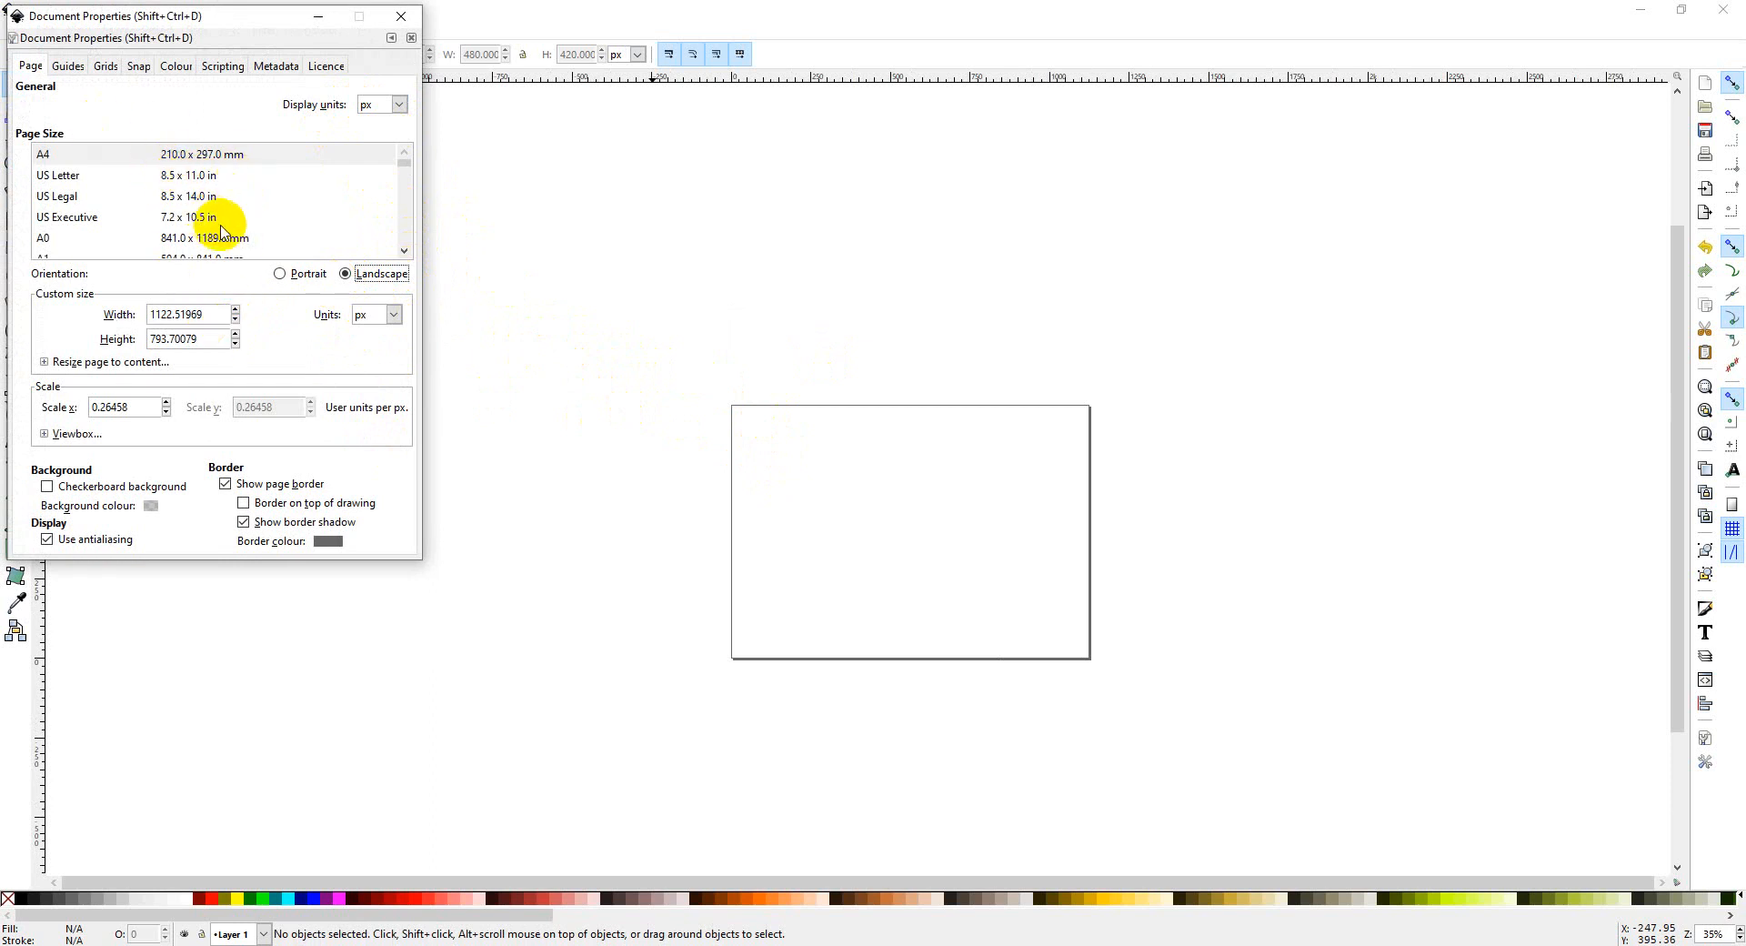
left_click_drag(221, 315, 78, 314)
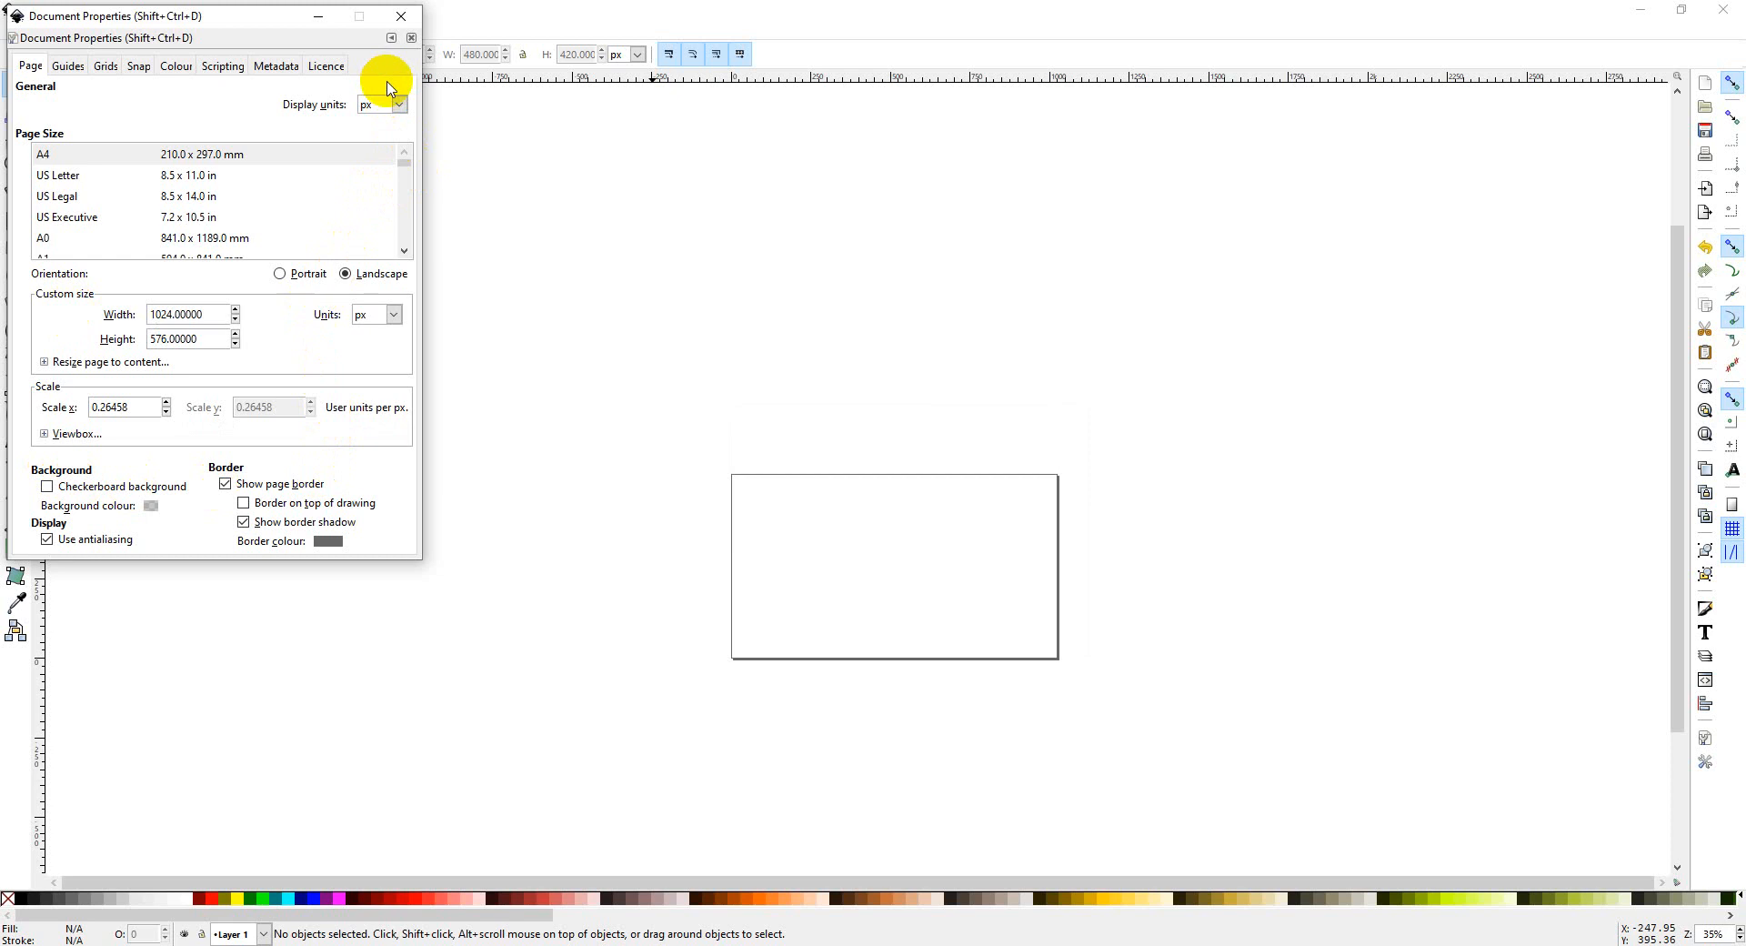
left_click(401, 17)
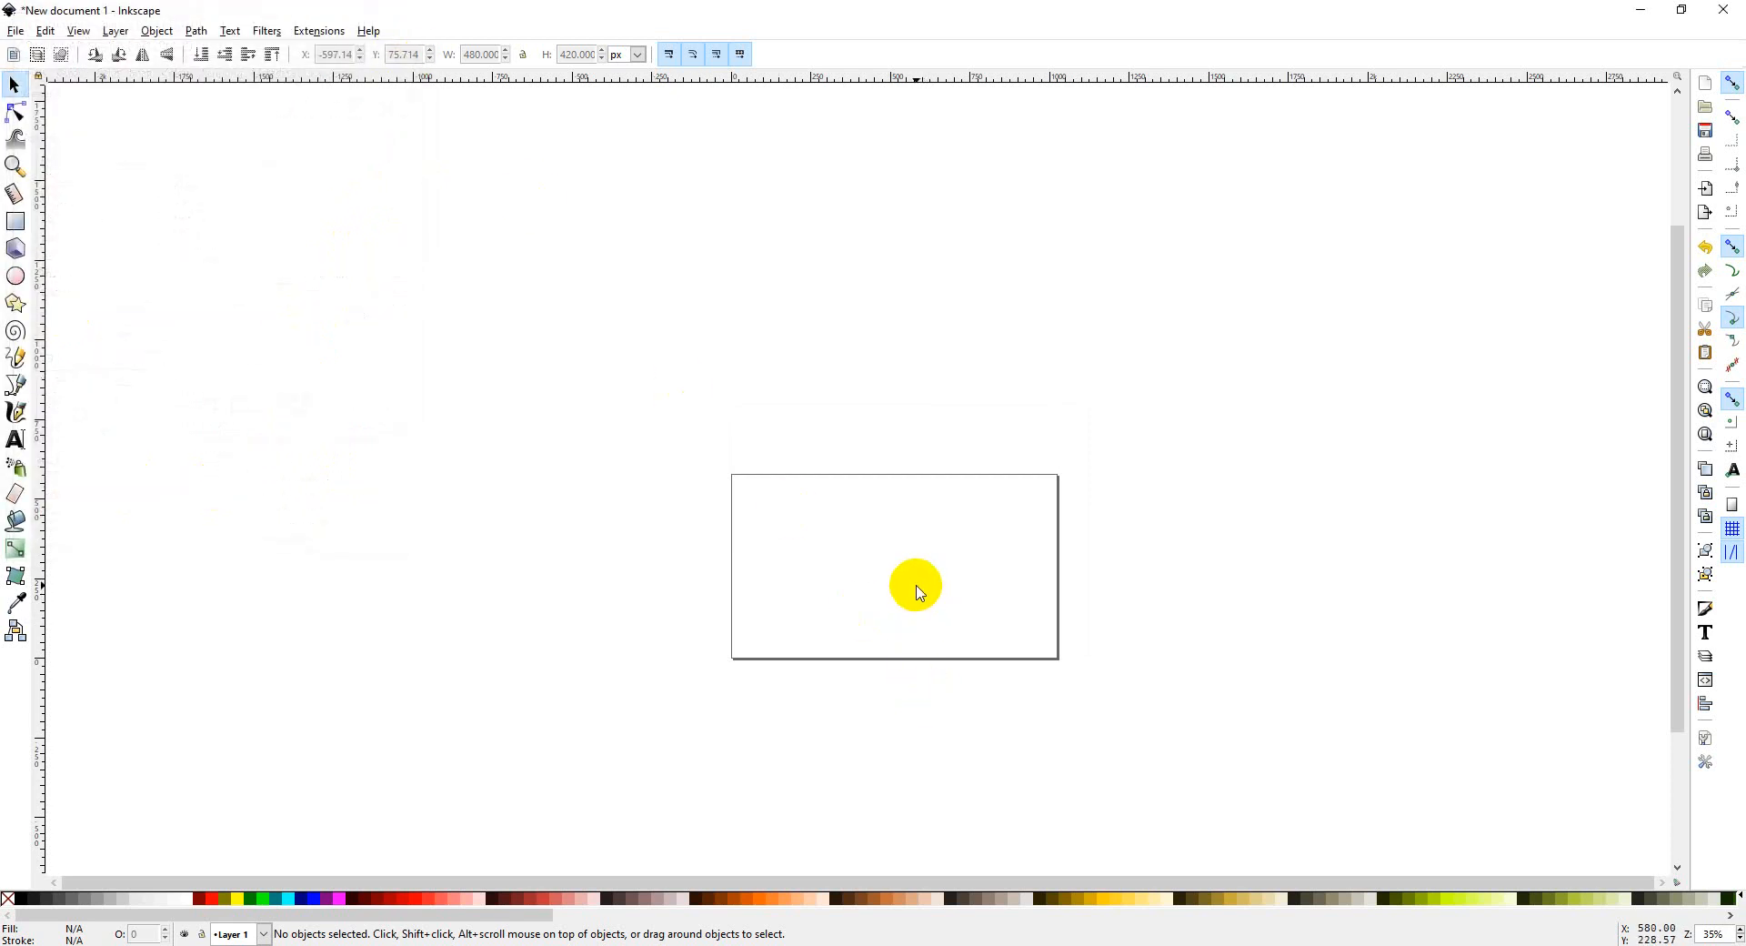
Step: Examine the resized page by zooming and panning until the whole page fills the canvas
left_click_drag(914, 586, 855, 558)
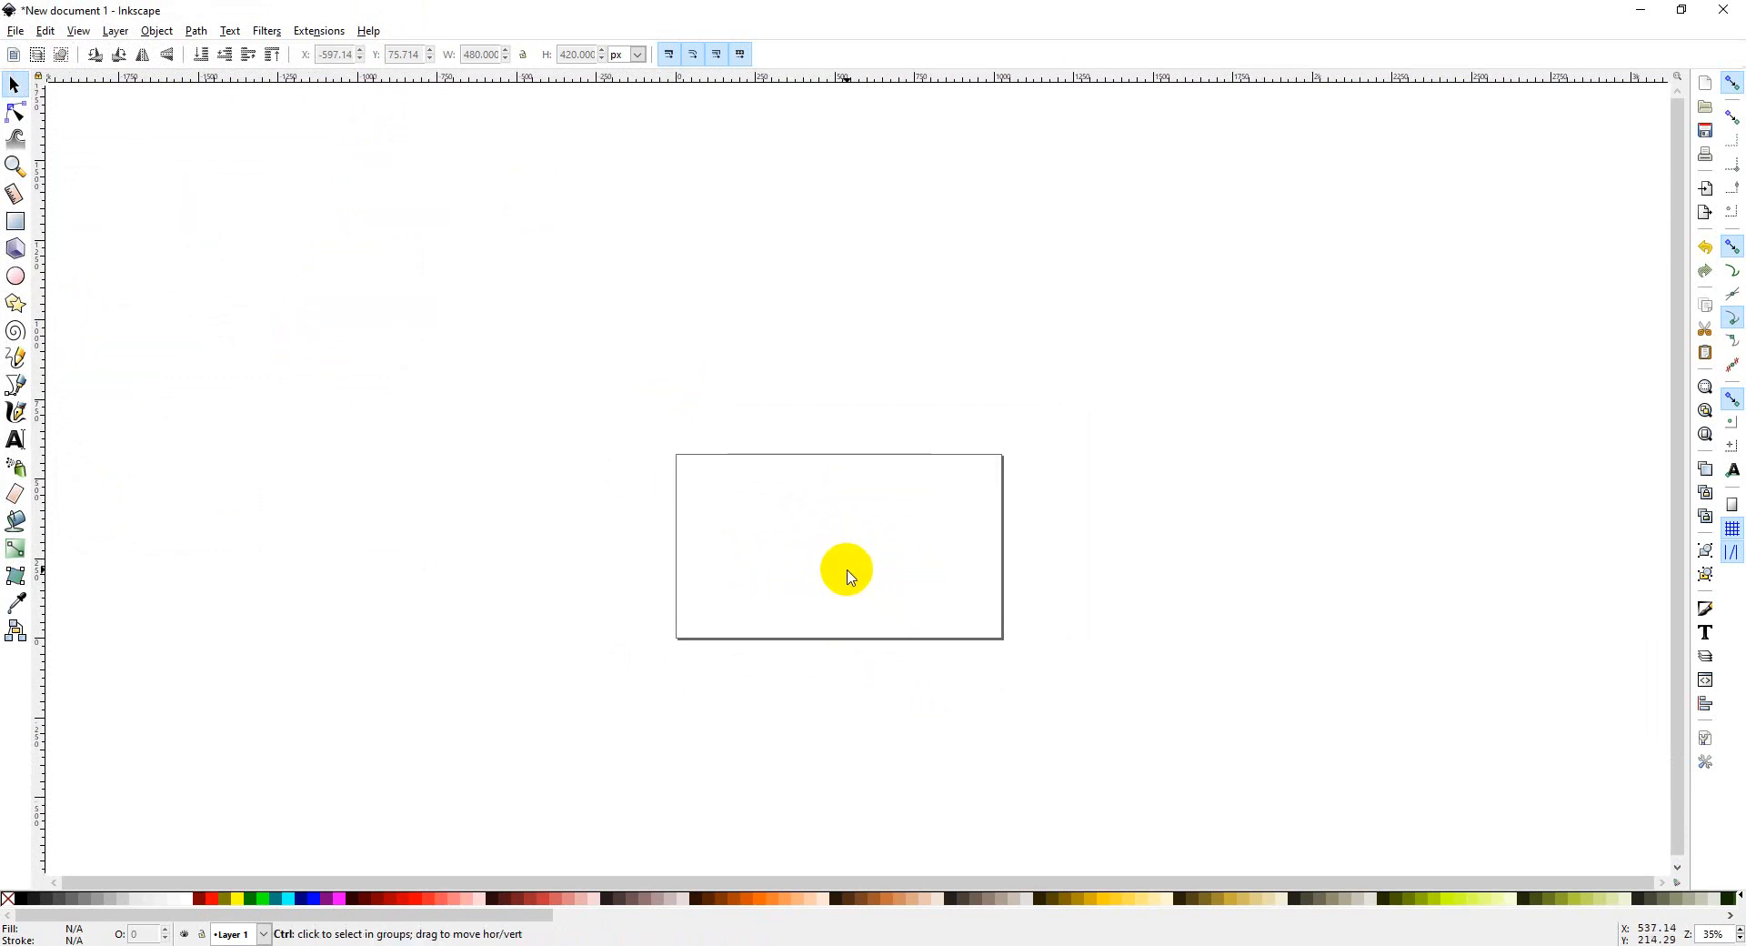
scroll(851, 577, "up", 4)
scroll(852, 579, "down", 1)
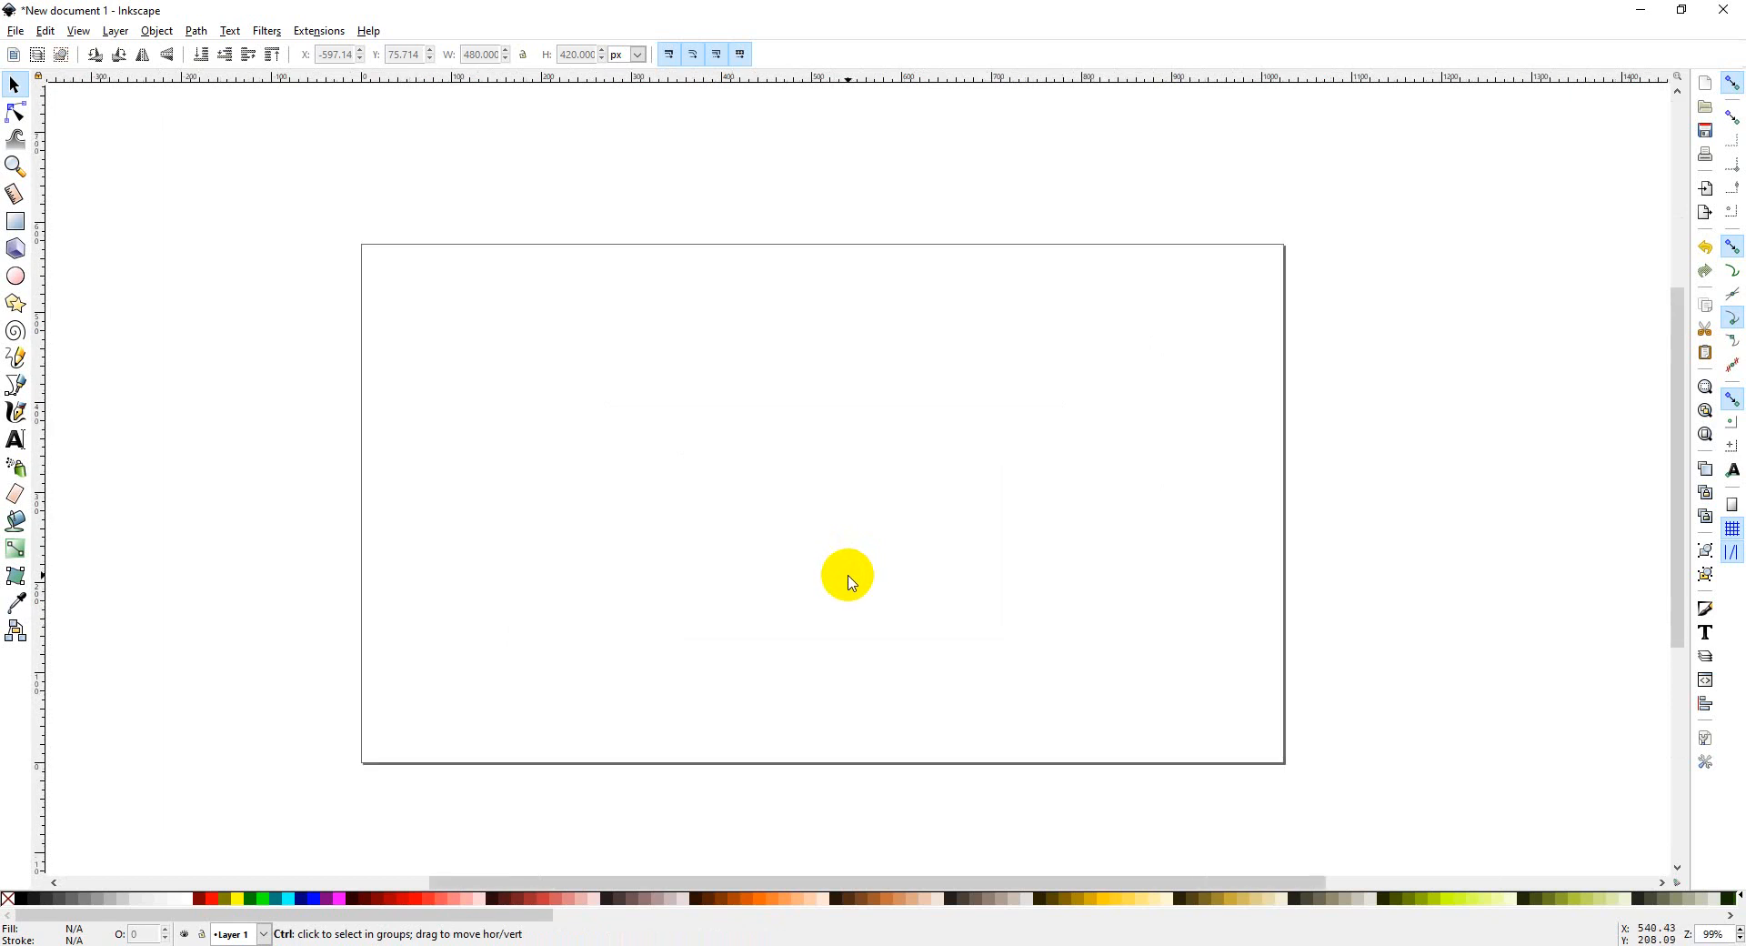
scroll(851, 583, "up", 1)
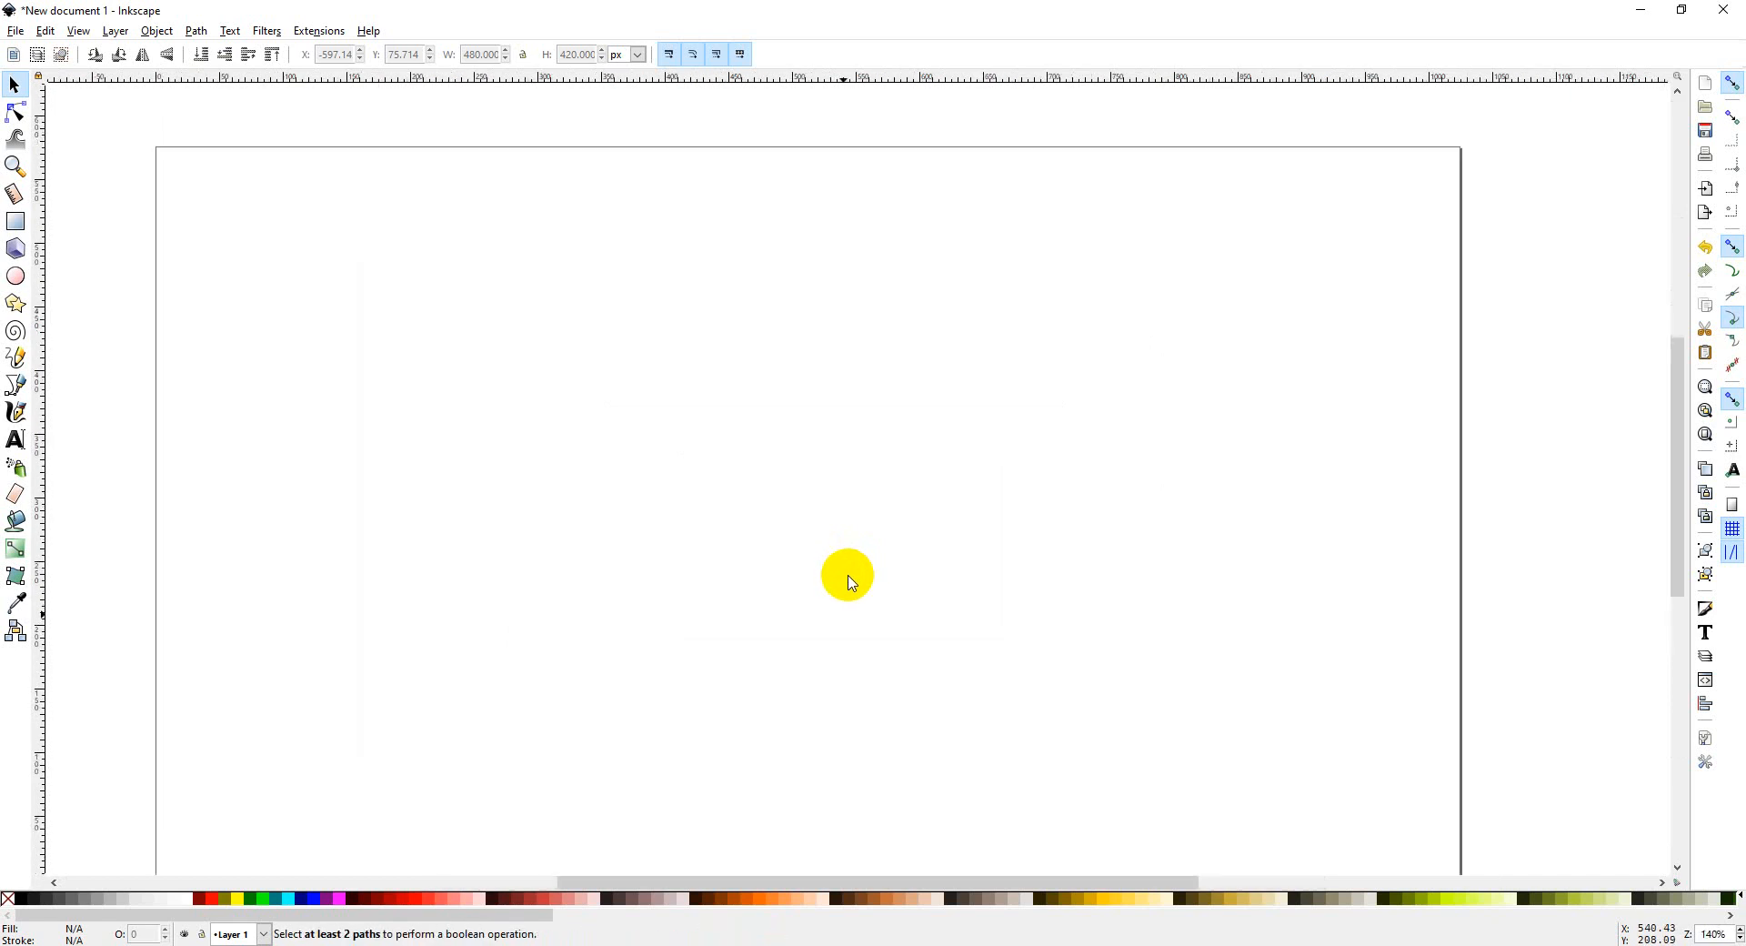
scroll(851, 582, "down", 1)
scroll(851, 583, "up", 1)
scroll(851, 583, "down", 2)
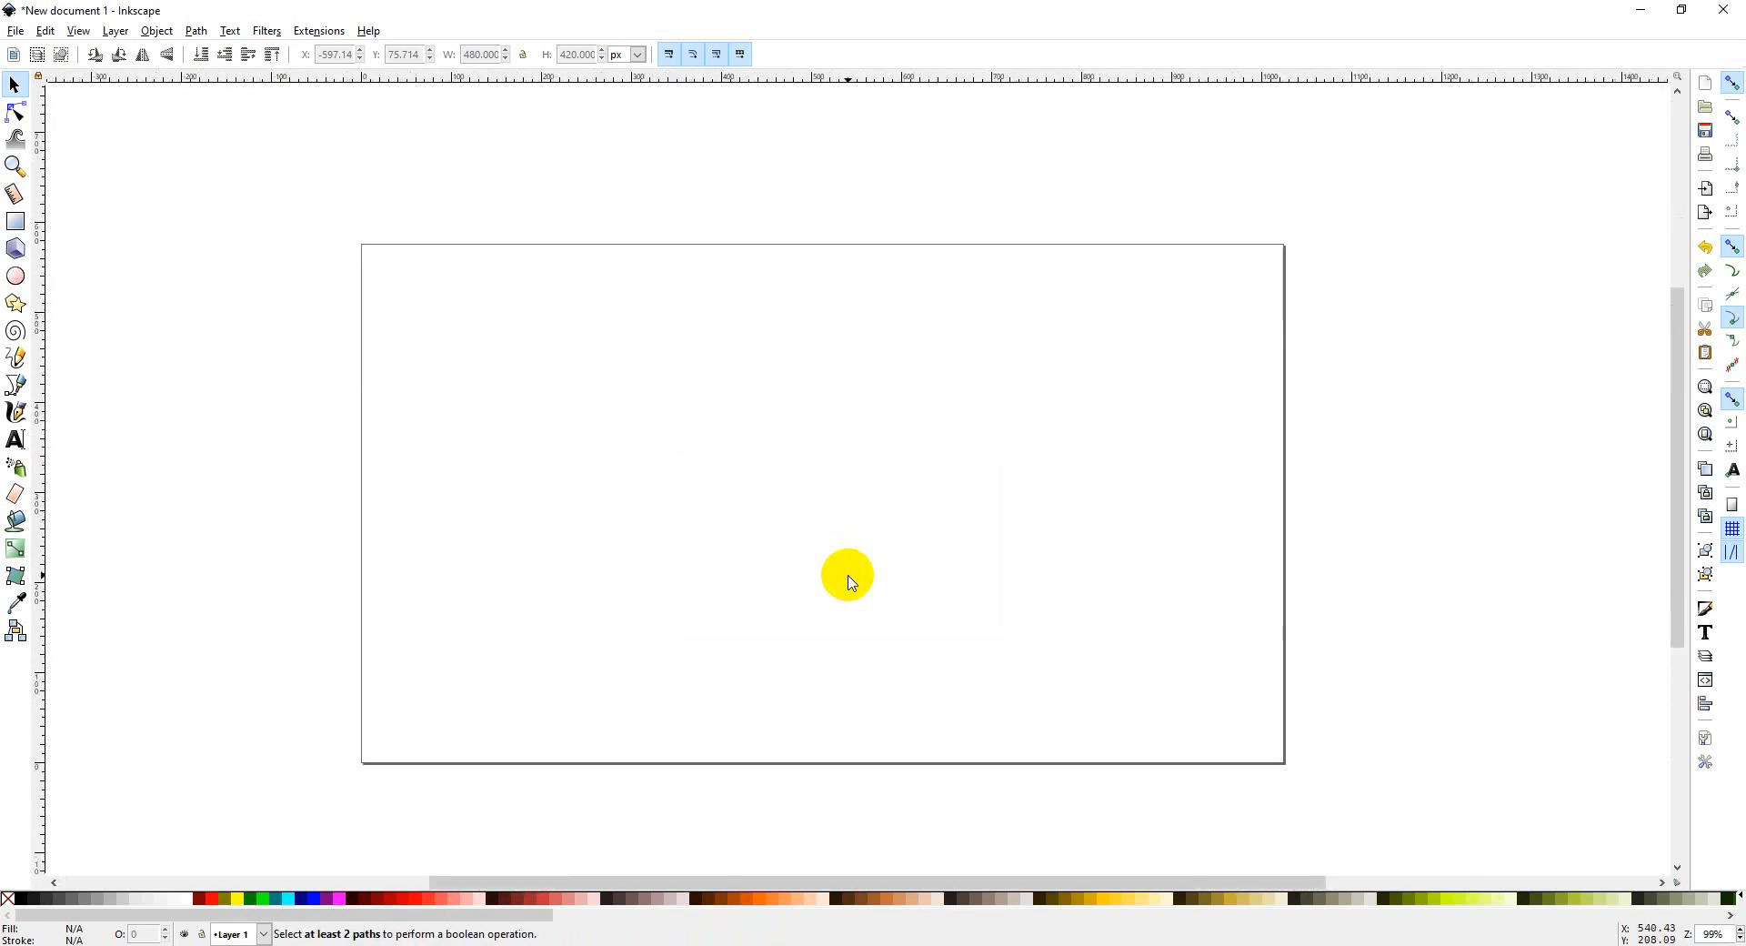
scroll(851, 583, "up", 1)
scroll(851, 583, "up", 1)
scroll(851, 583, "down", 1)
scroll(851, 583, "left", 1)
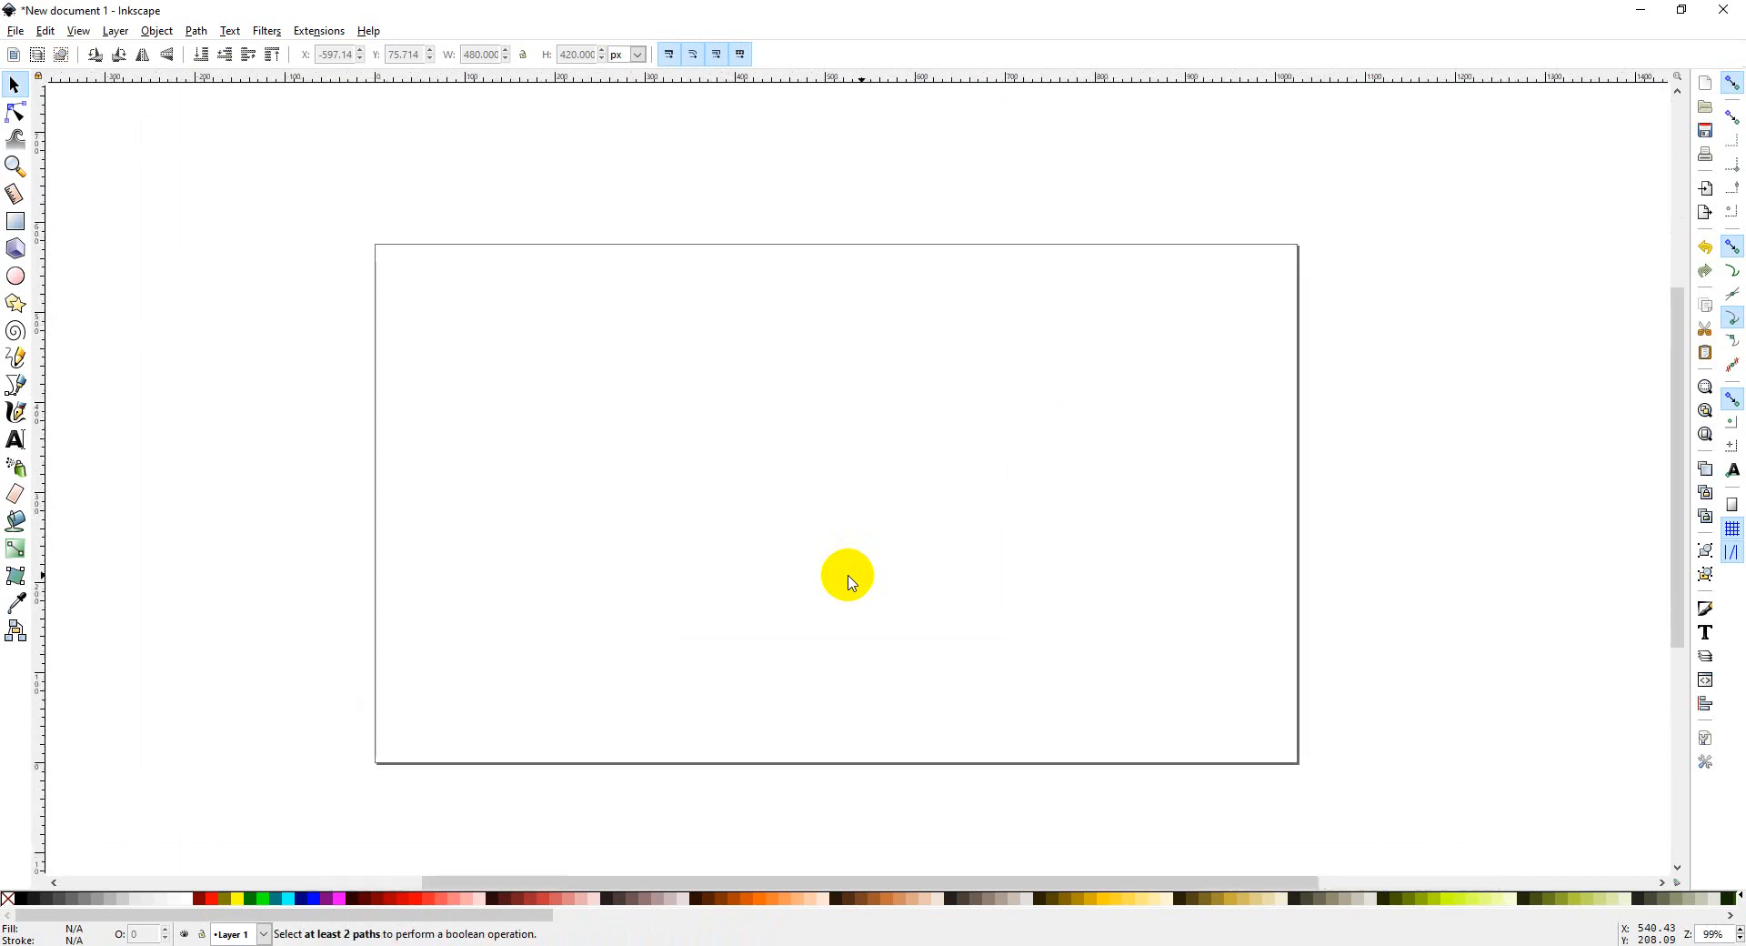
scroll(851, 582, "right", 1)
scroll(851, 583, "left", 1)
scroll(851, 582, "up", 1)
scroll(851, 583, "down", 1)
scroll(851, 583, "up", 1)
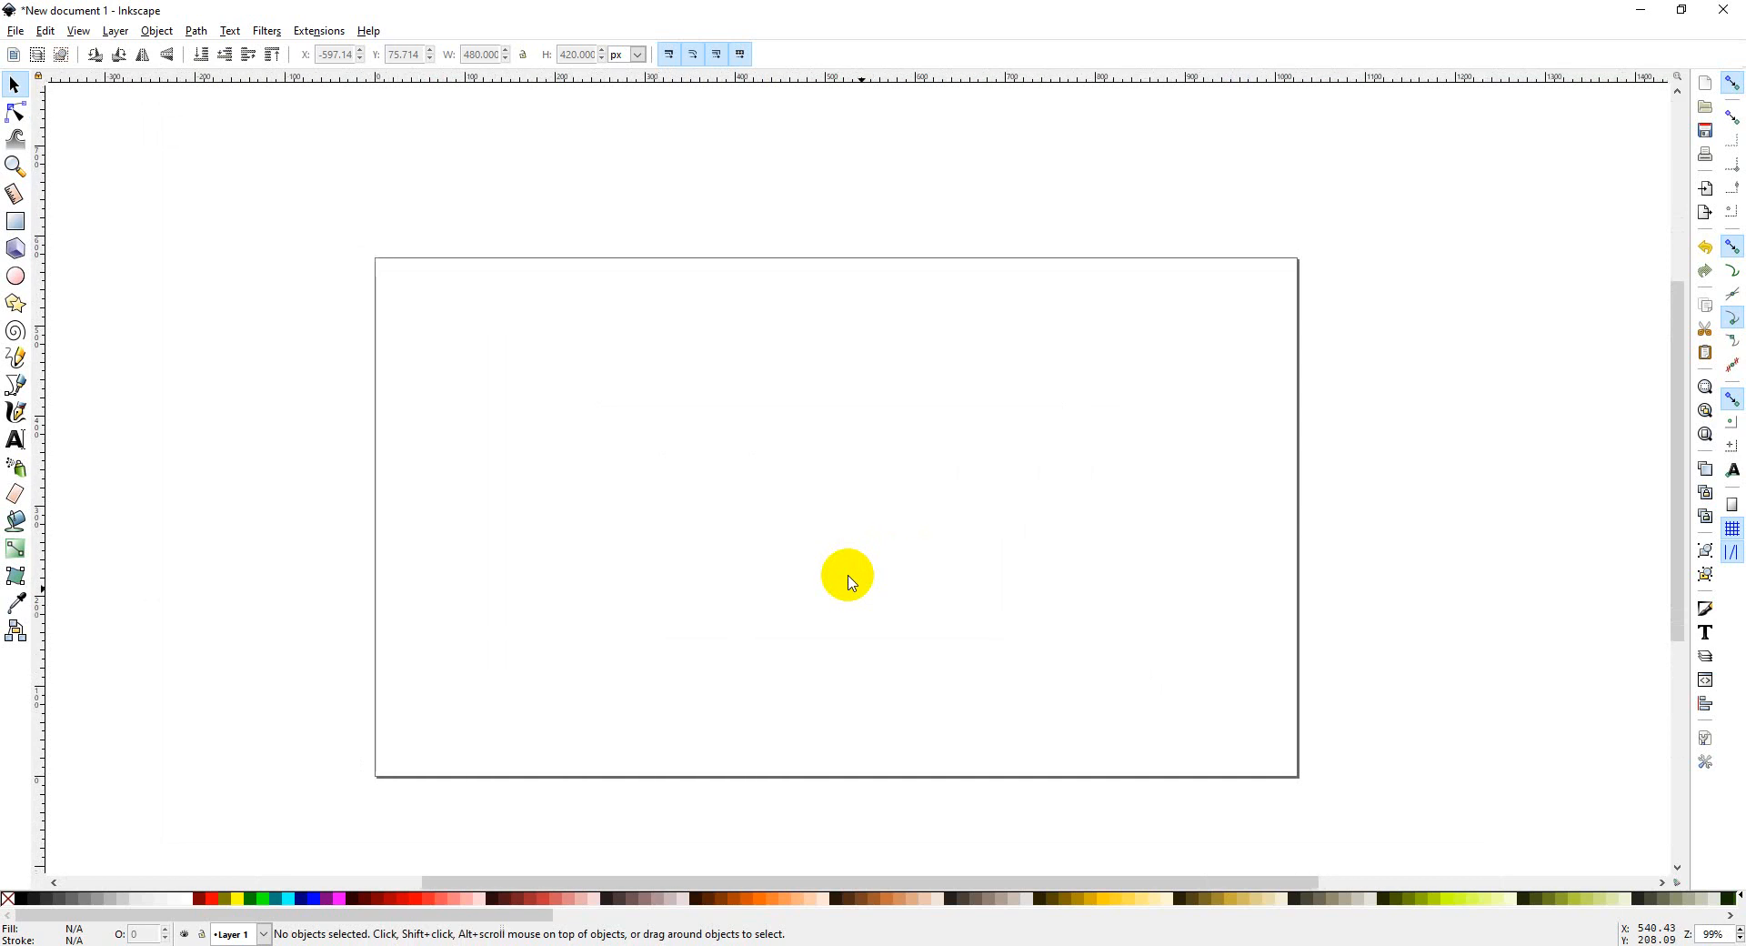
mouse_move(1671, 469)
left_mouse_down()
mouse_move(1679, 493)
mouse_move(1676, 475)
left_mouse_up()
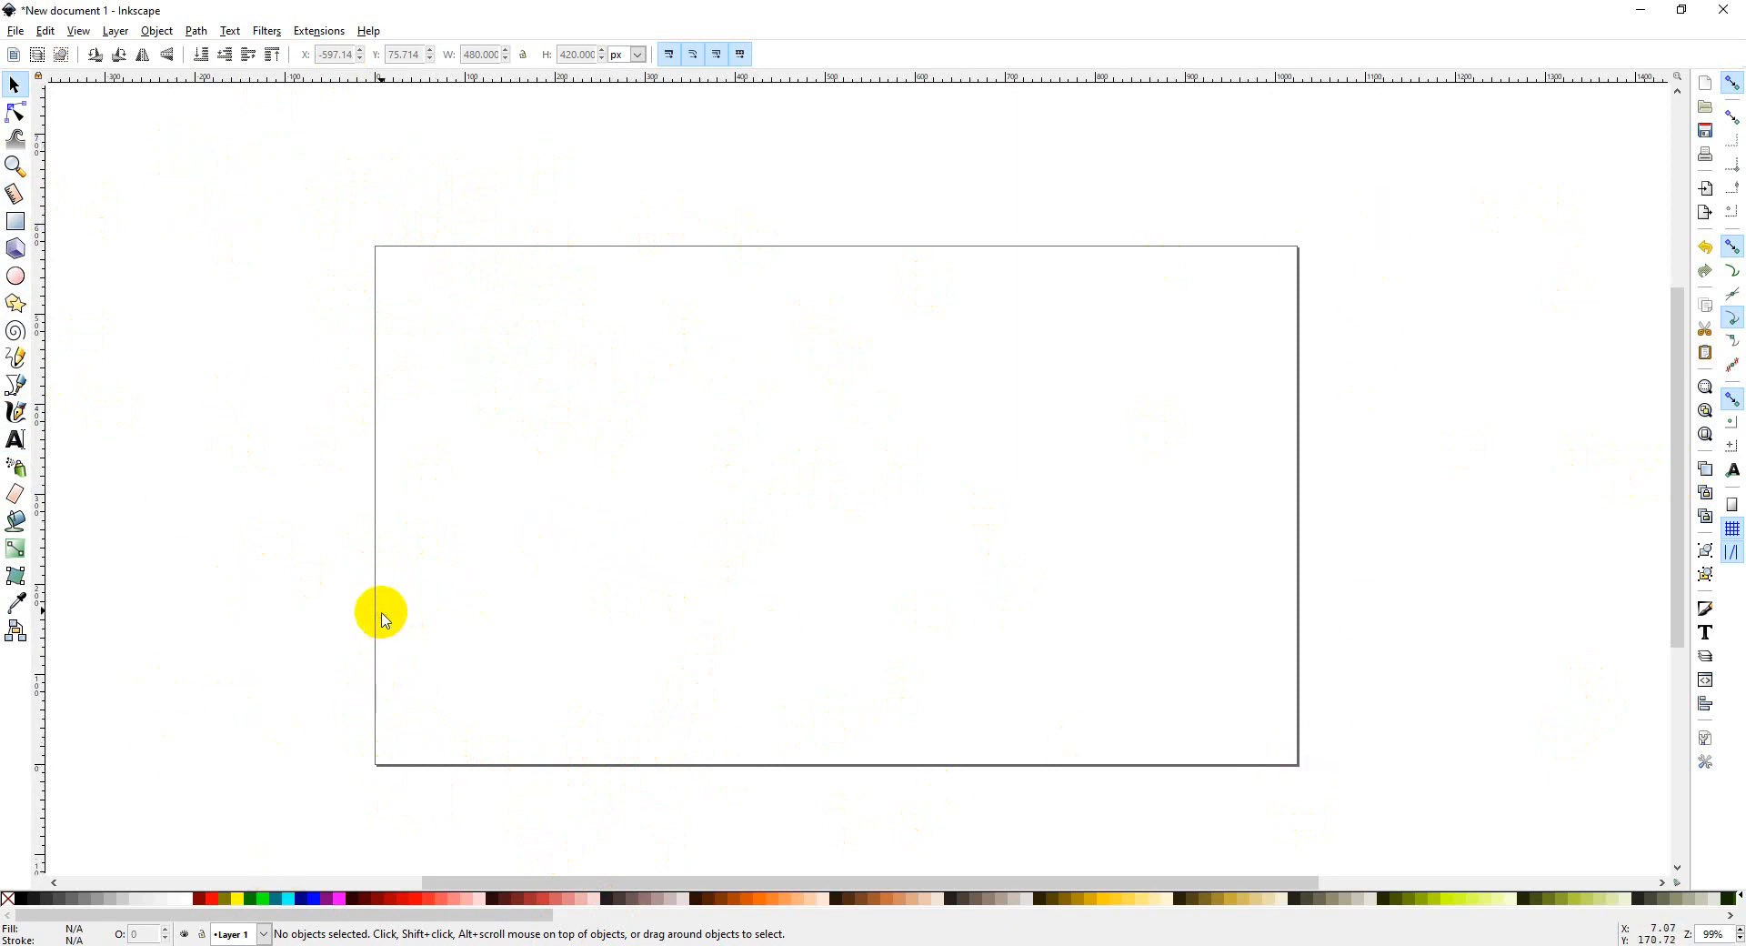
Step: Paste the copied blue cartoon face and place it in the right half of the page
key("ctrl+v")
left_click_drag(374, 611, 1096, 545)
left_click(1398, 495)
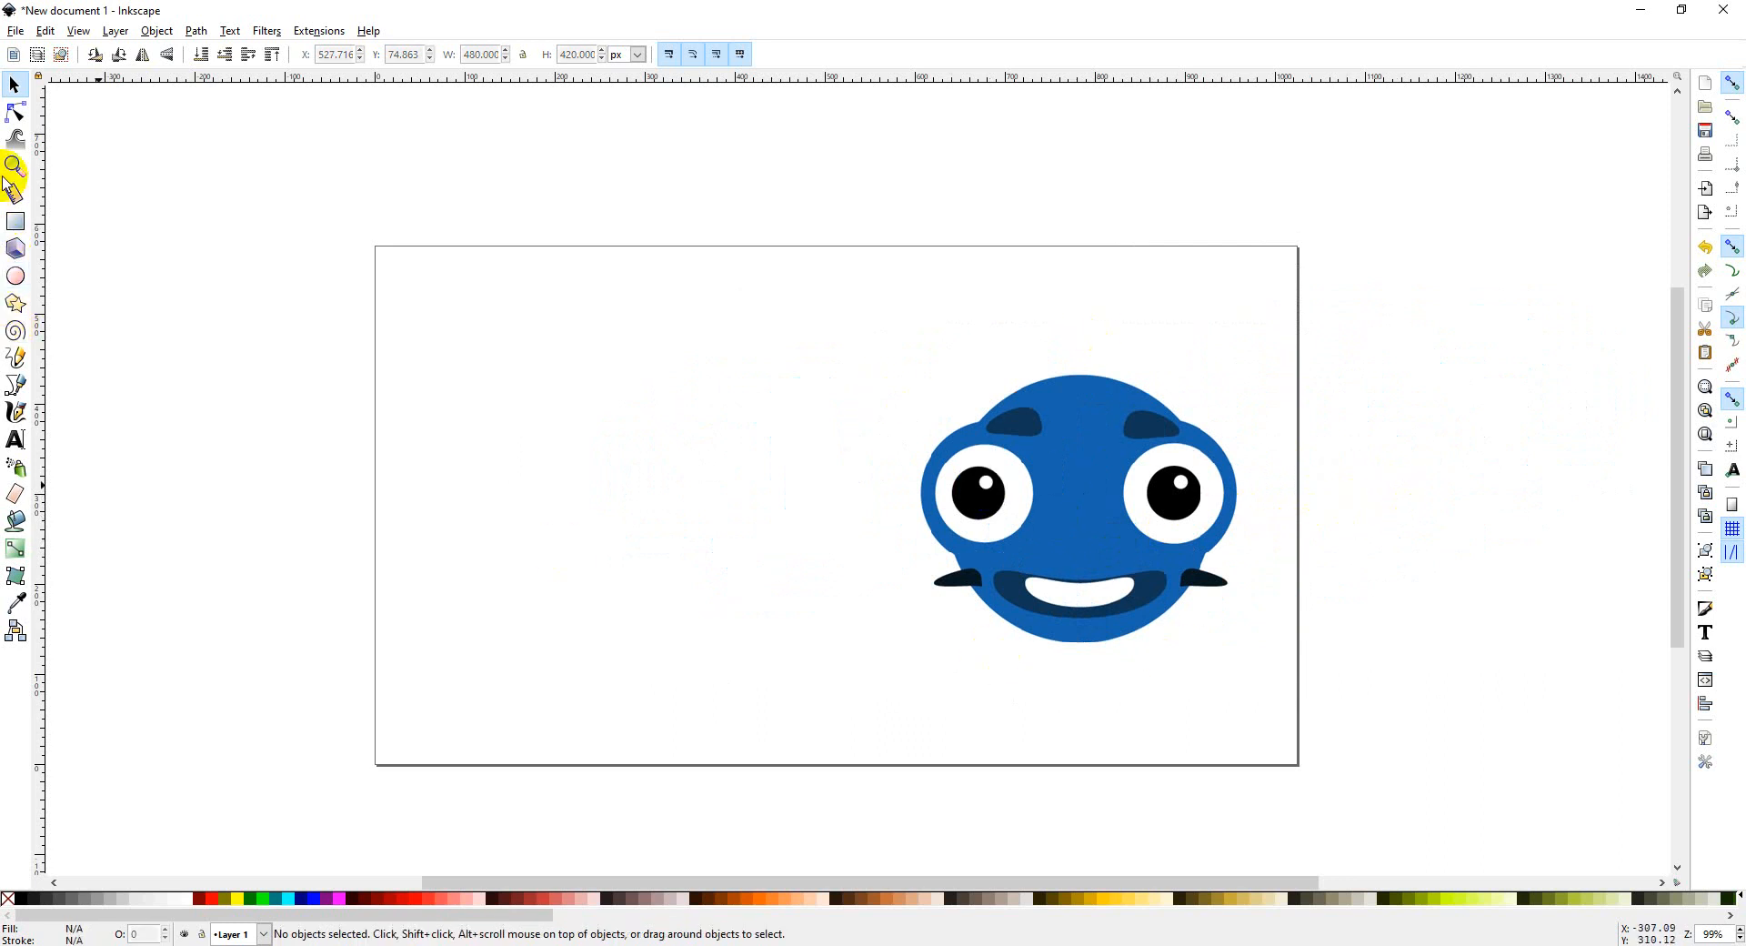
left_click(16, 278)
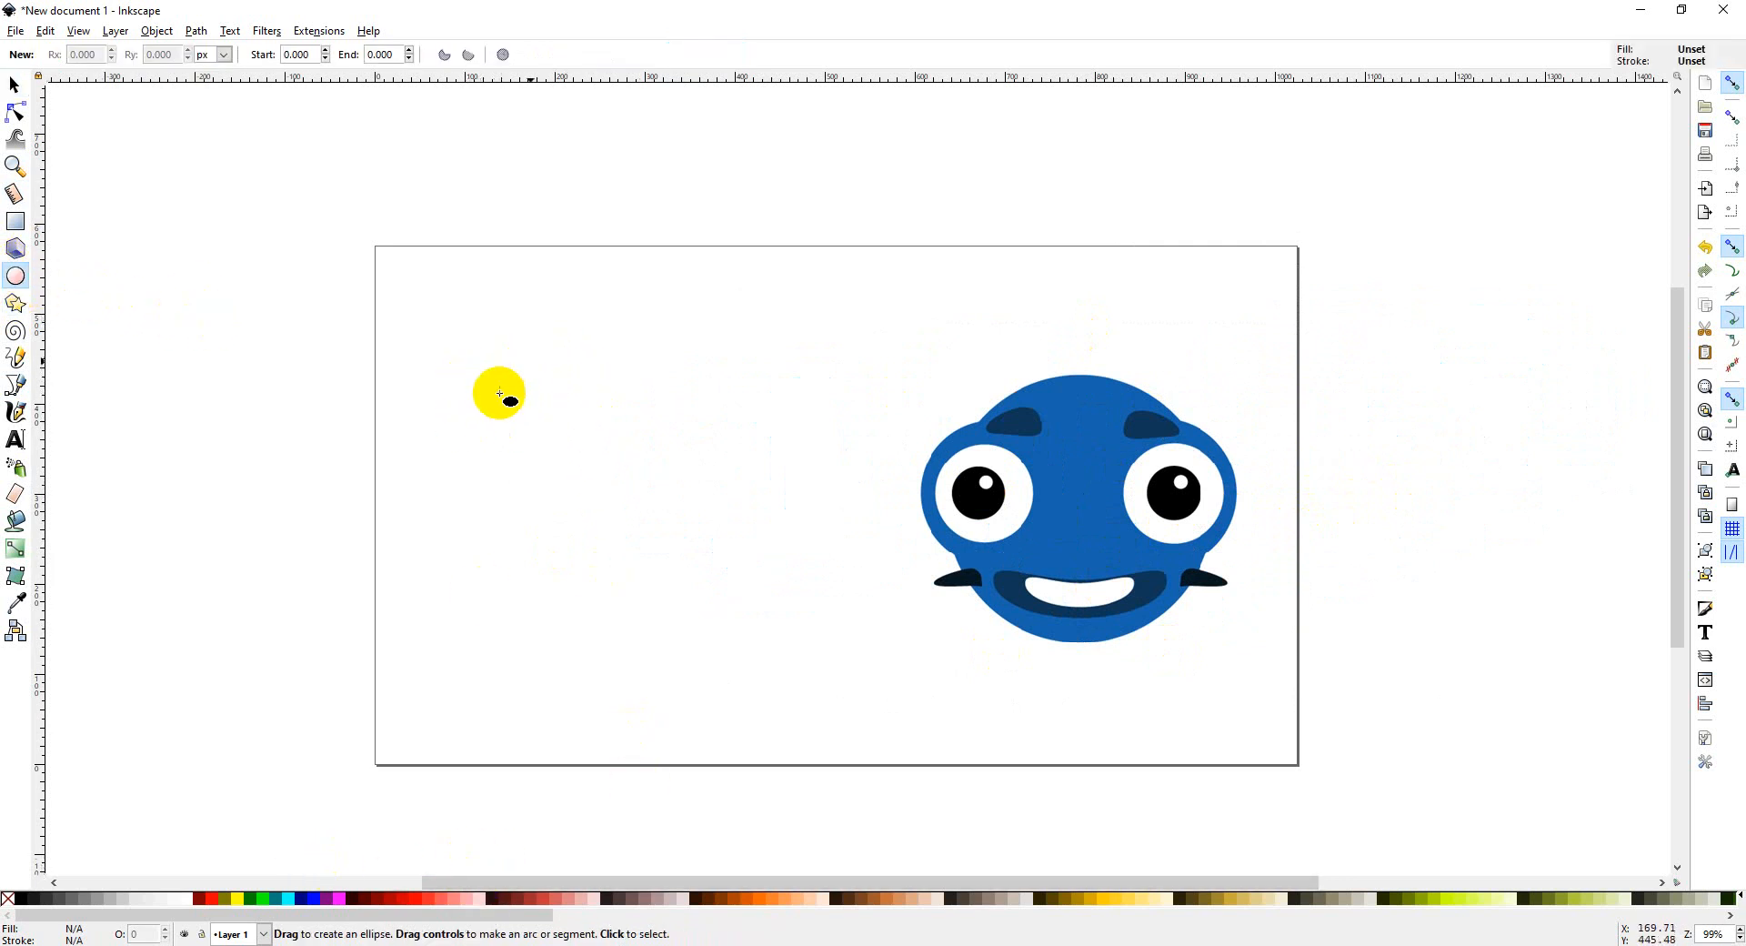
left_click_drag(498, 380, 823, 655)
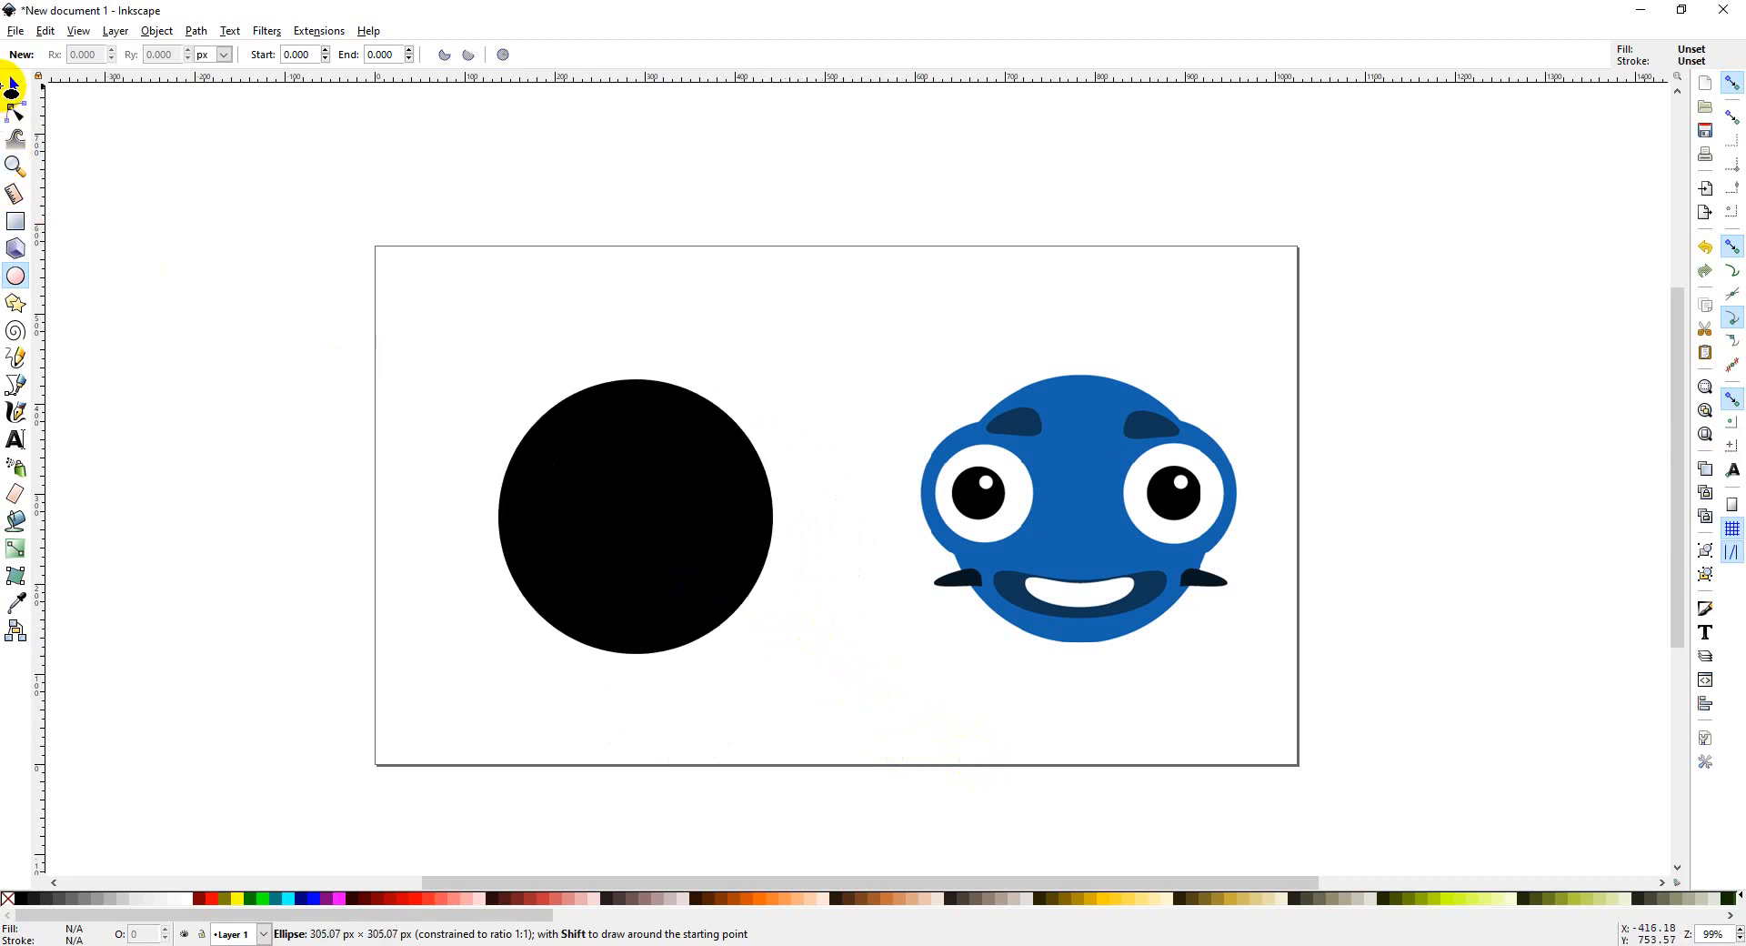
left_click(589, 486)
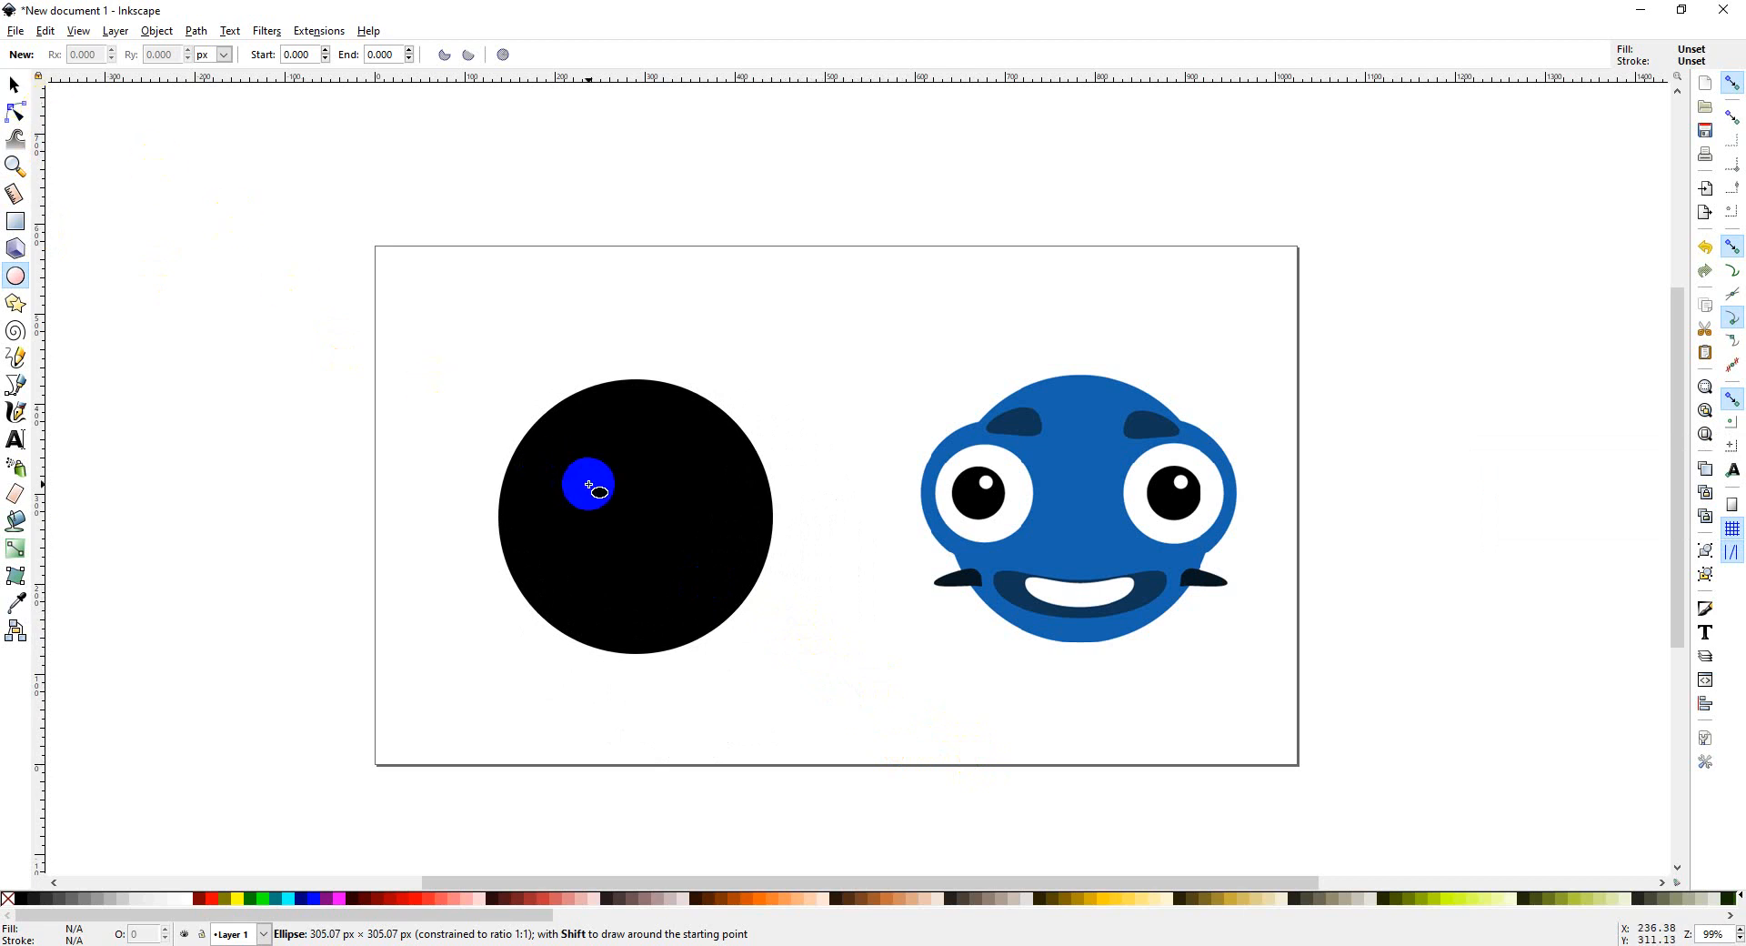
key("ctrl+z")
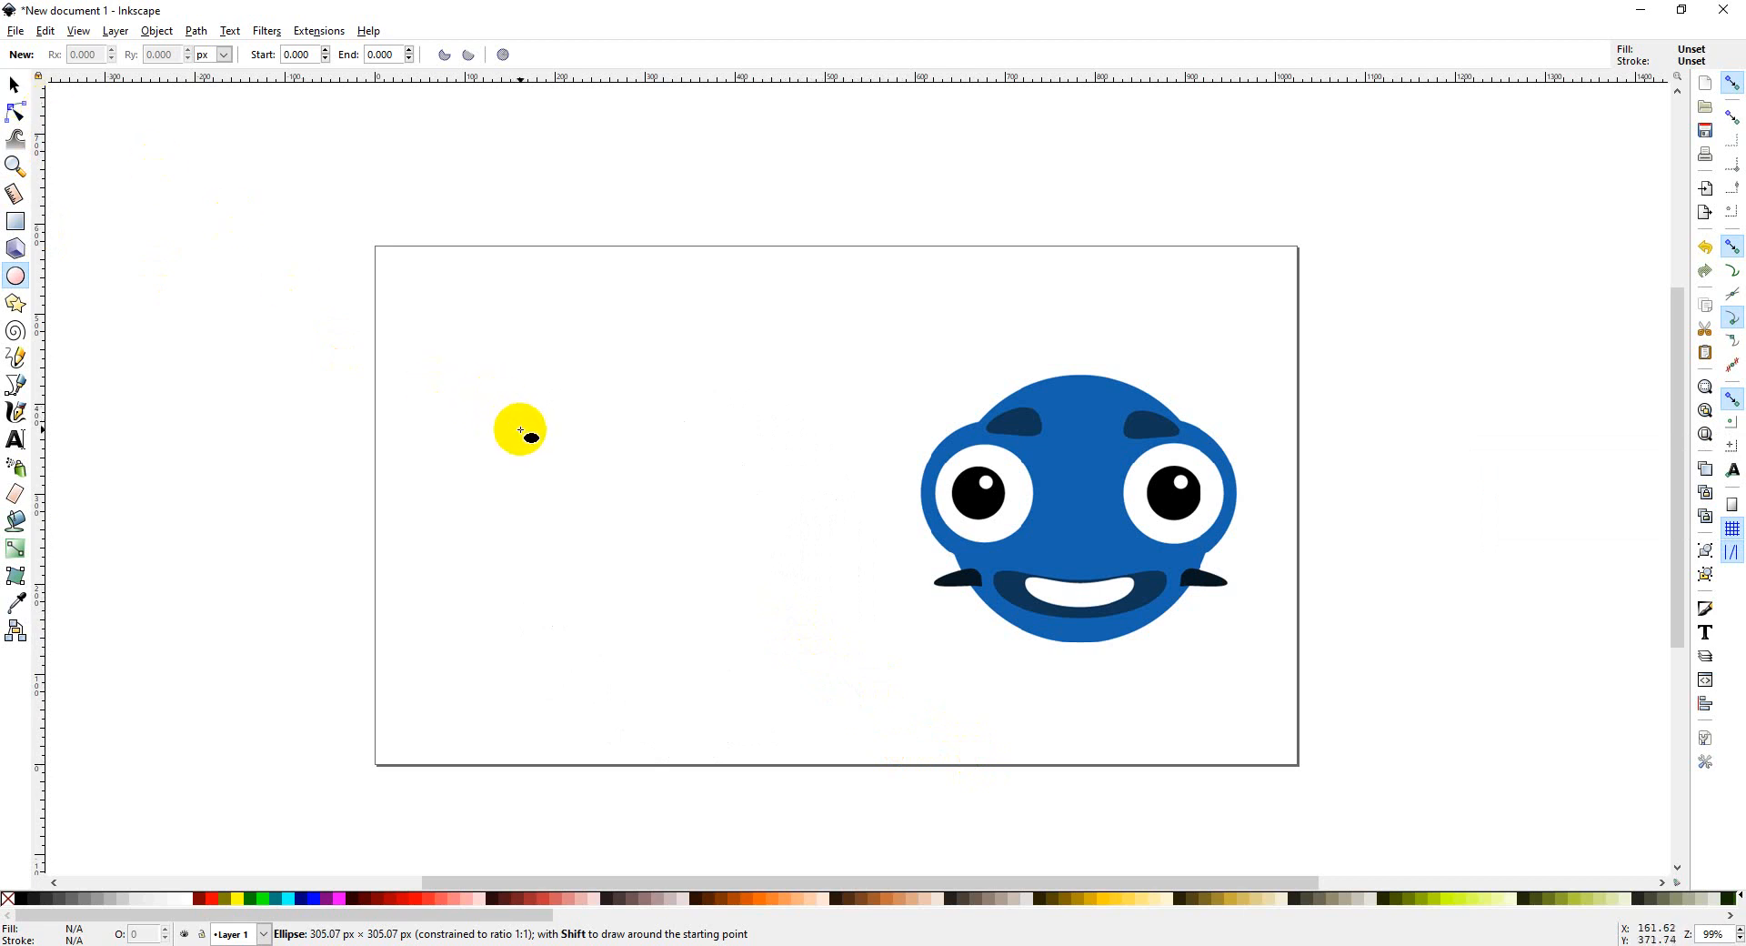
Step: Draw a black circle about 322 px across in the left half of the page and deselect it
left_click_drag(518, 402, 788, 710)
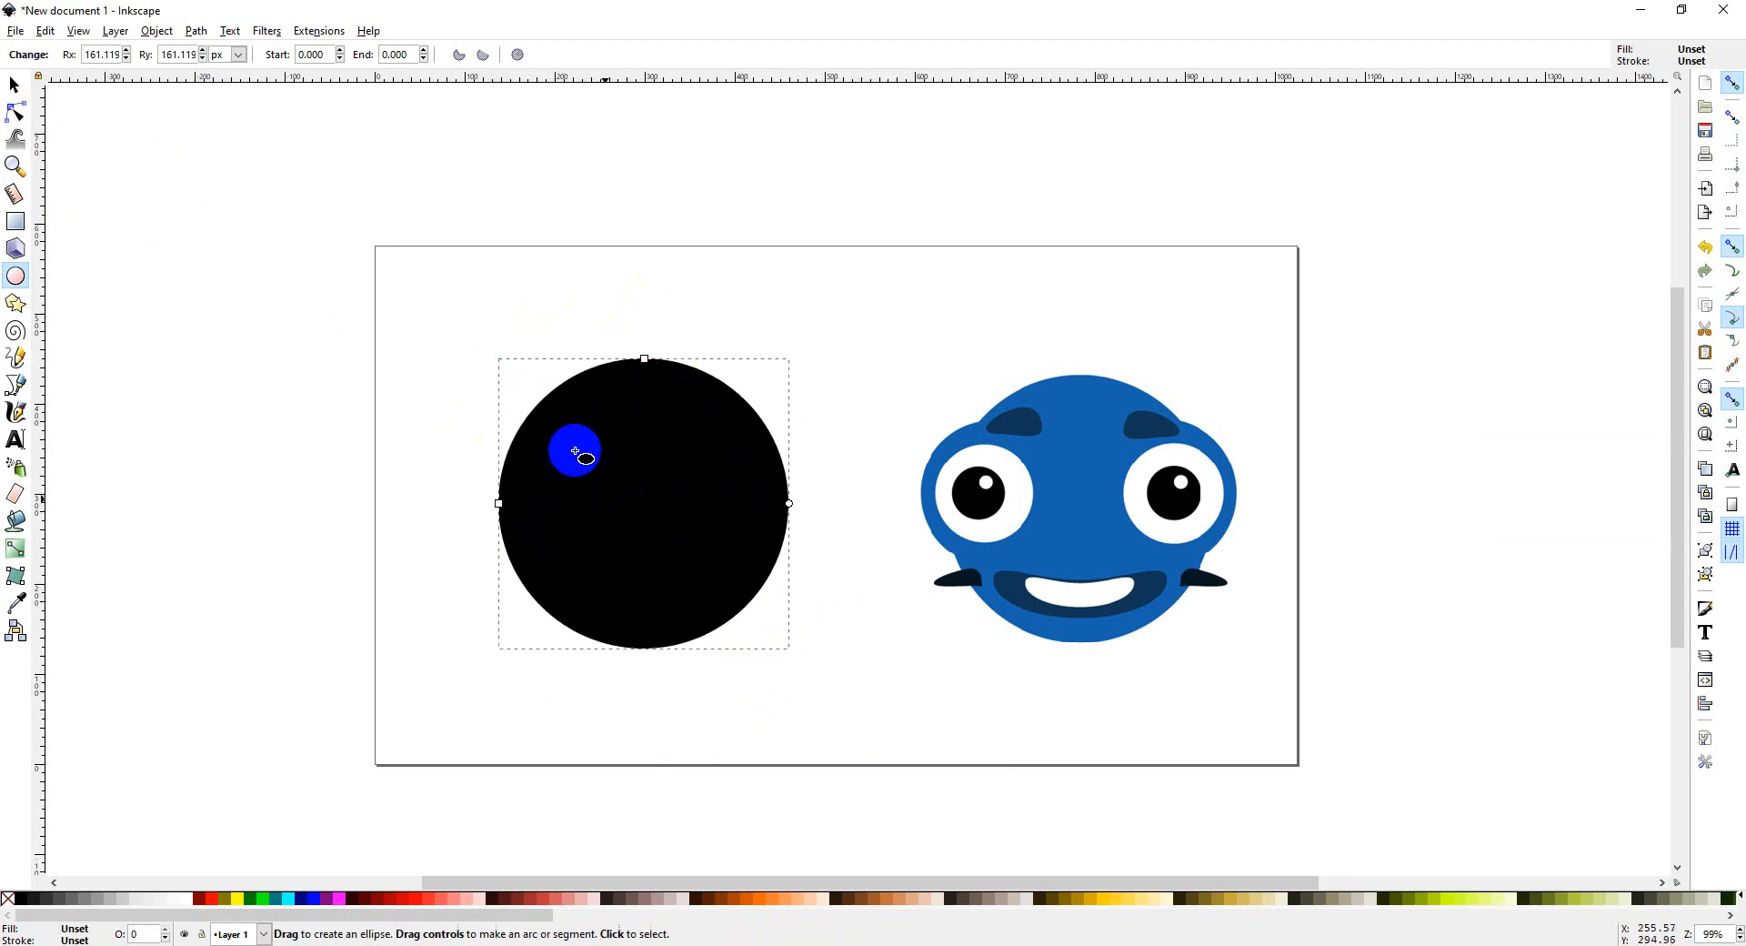
left_click(15, 85)
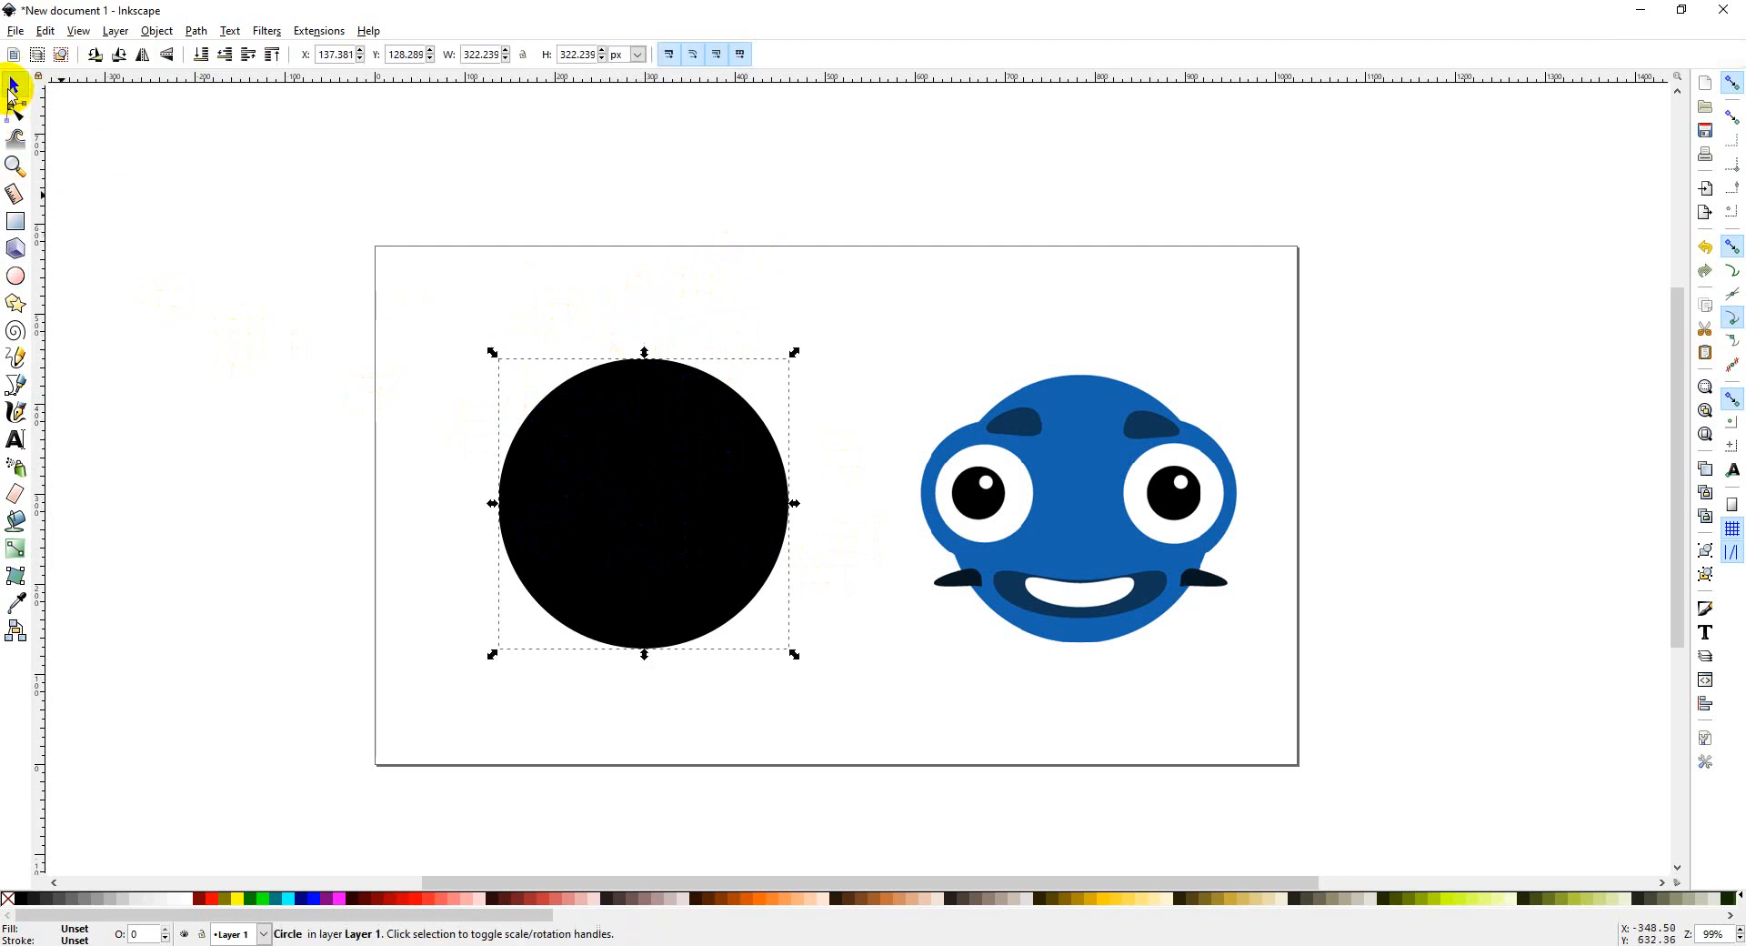
left_click(725, 239)
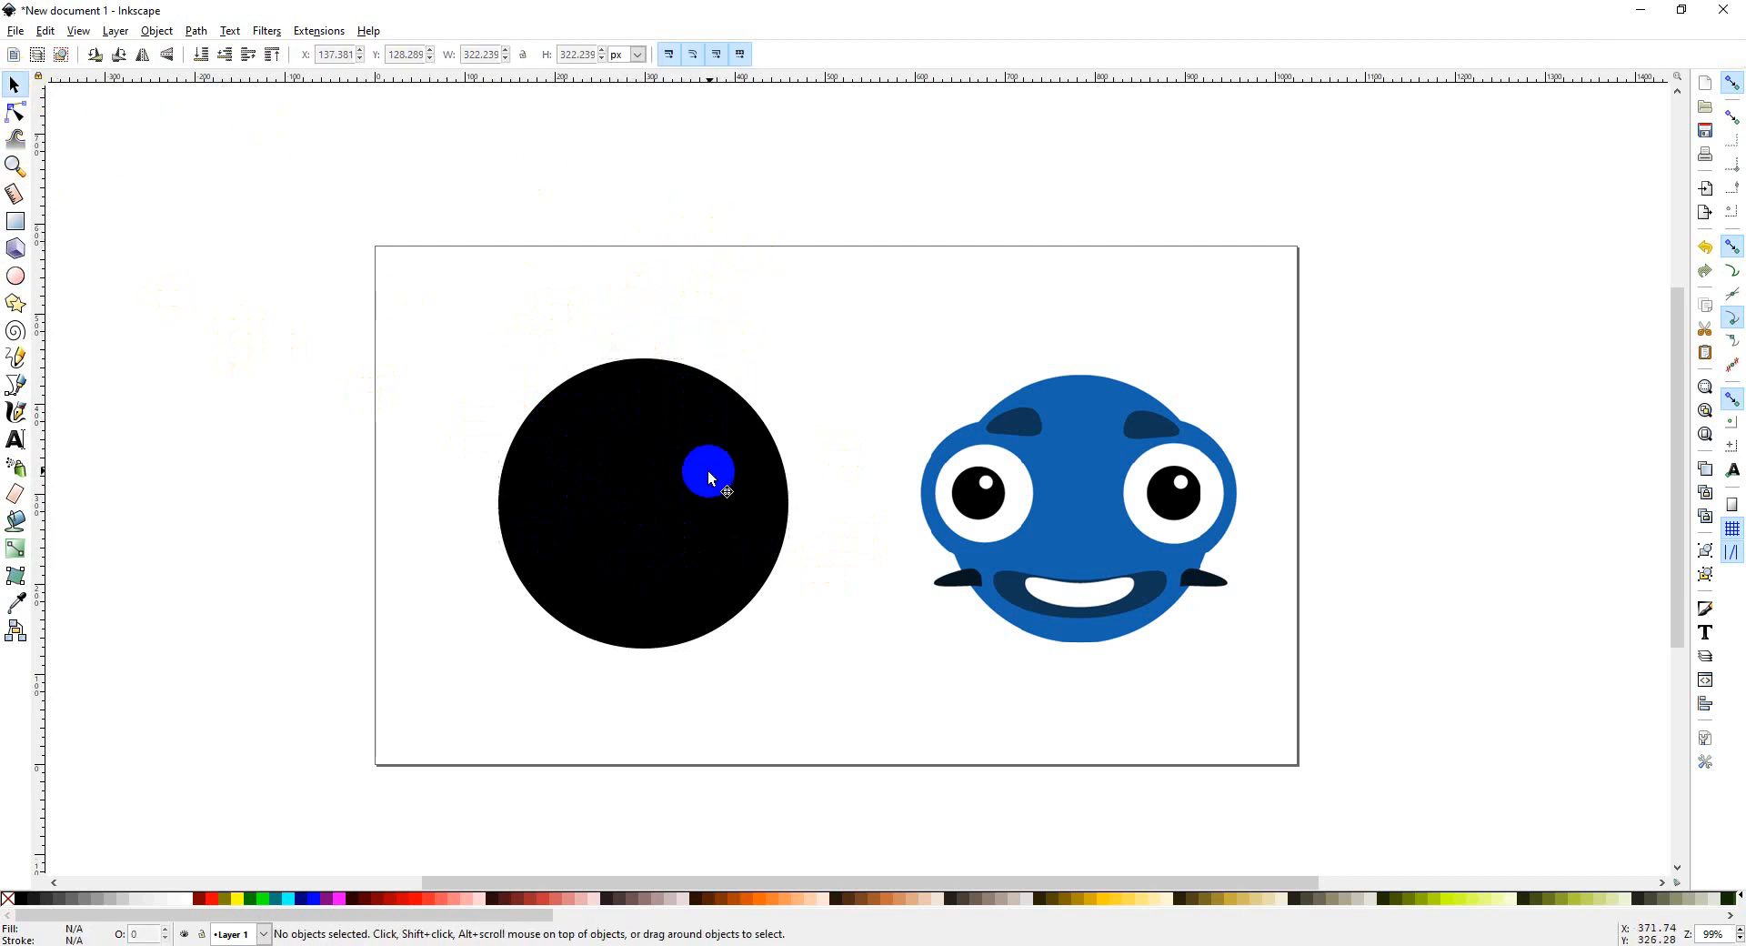
Step: Compare the black circle's handles in the Ellipse tool with its scale and rotation handles in the Selection tool
left_click(707, 471)
key("e")
left_click(671, 415)
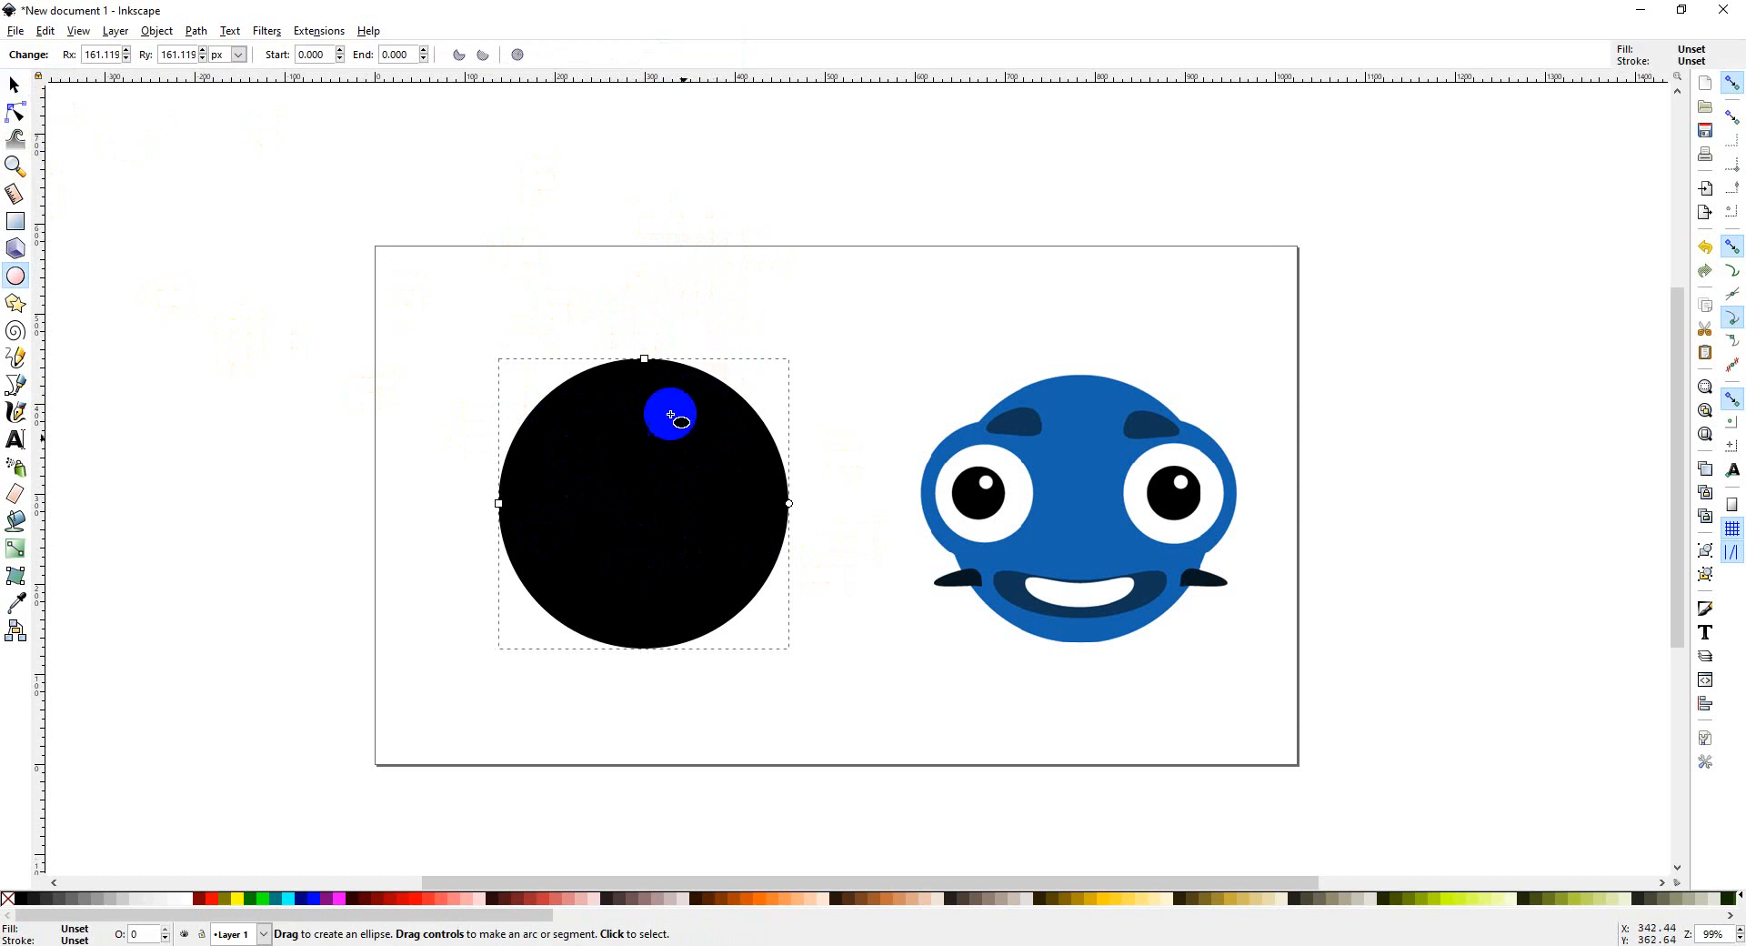
left_click(18, 87)
left_click(613, 433)
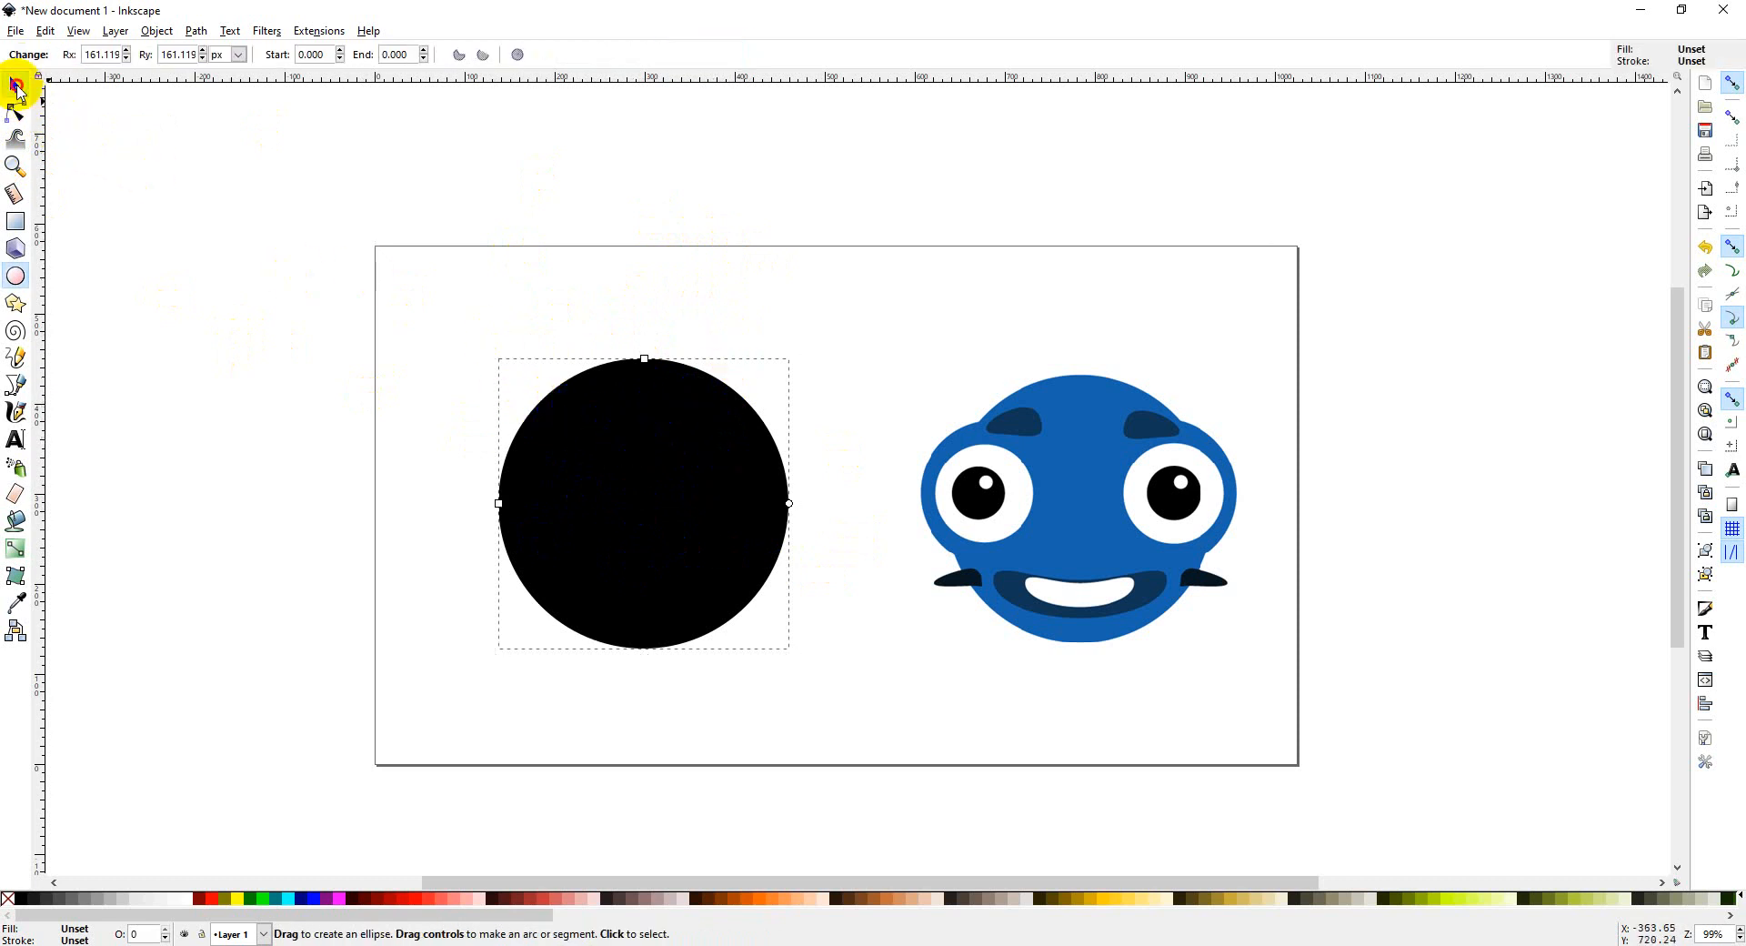
left_click(606, 415)
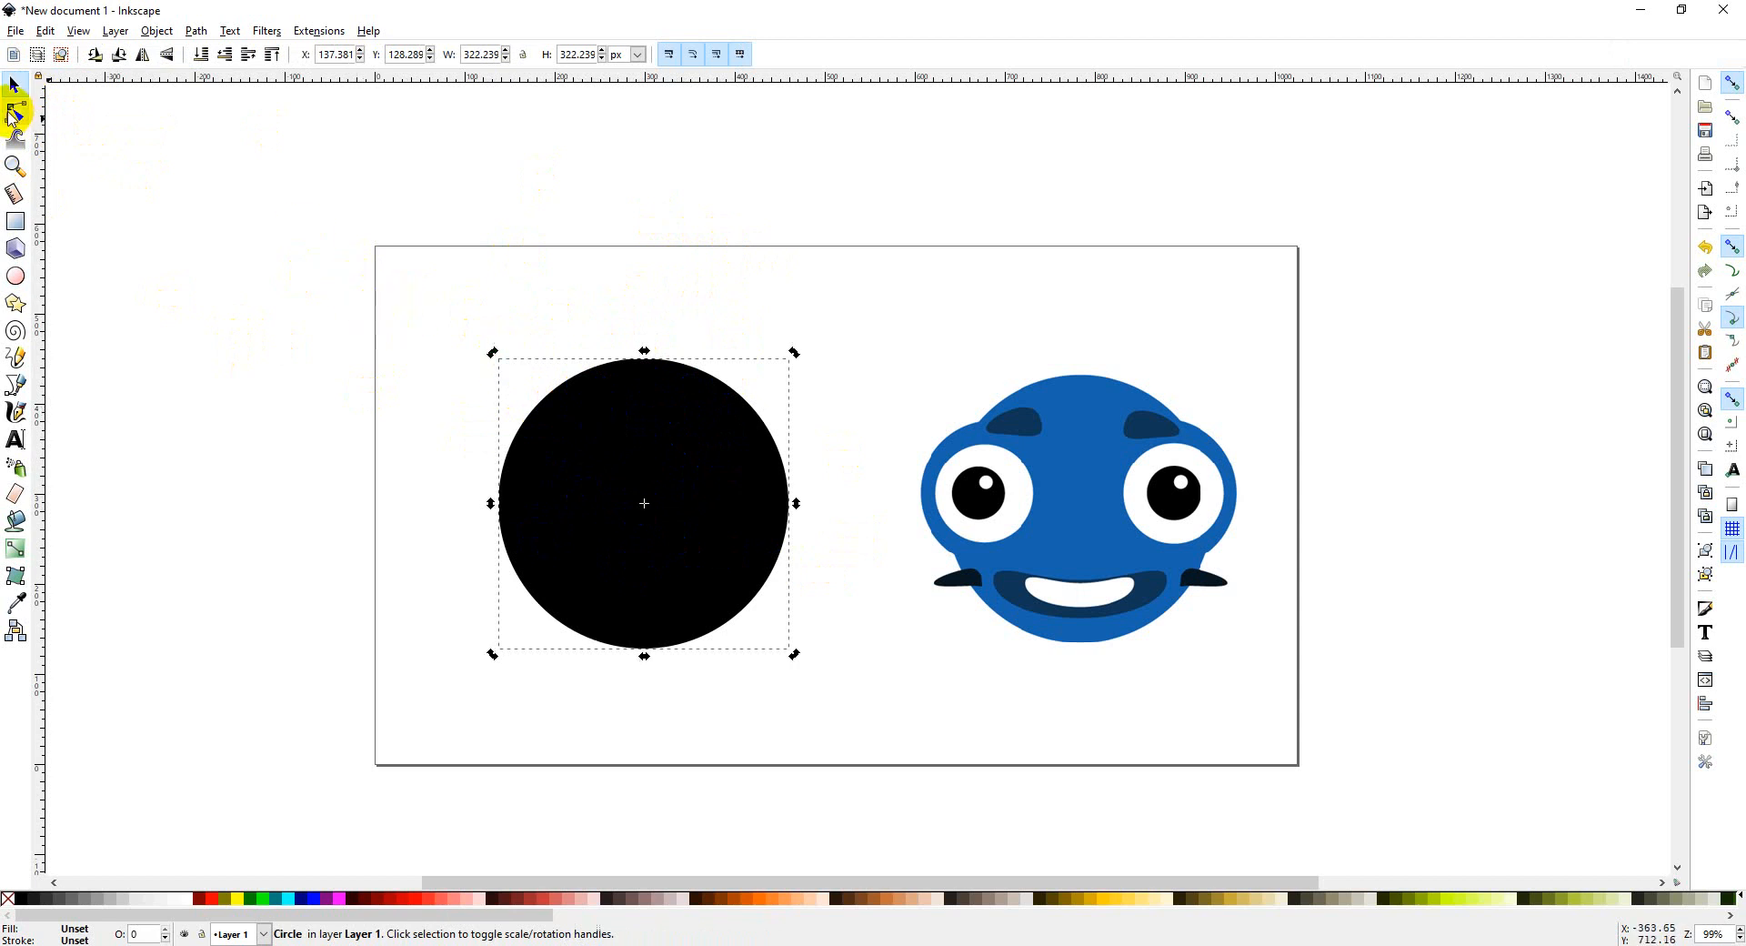
left_click(569, 393)
left_click(647, 354)
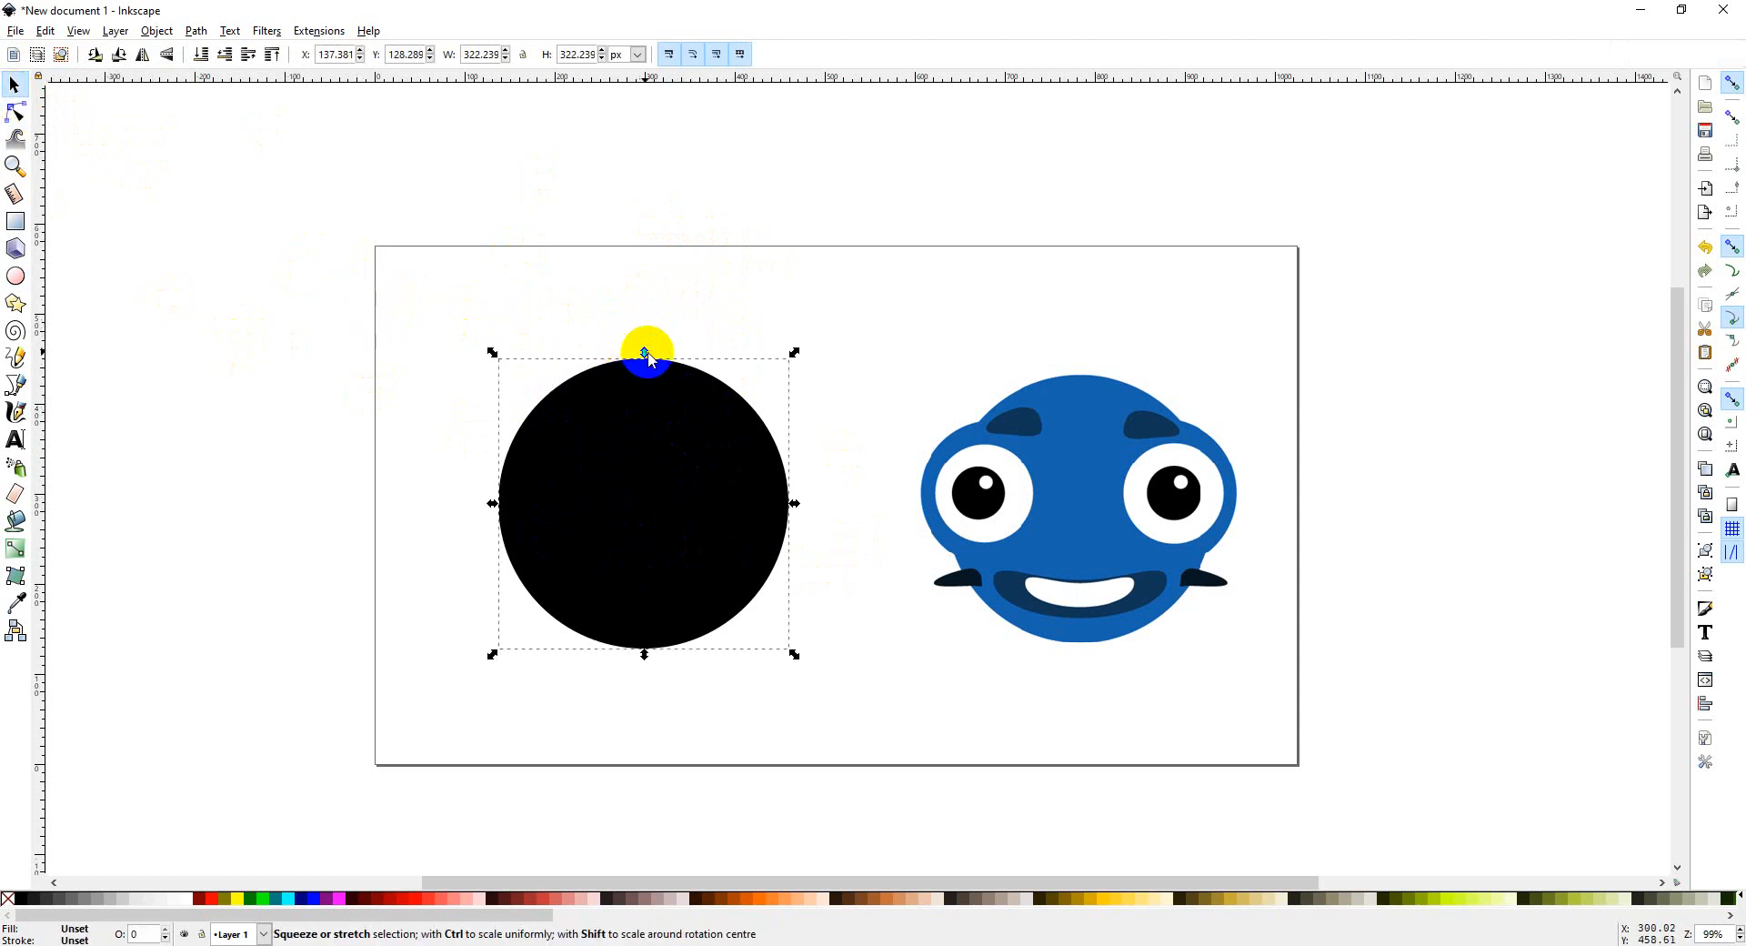
Step: Delete the black circle and undo the deletion
mouse_move(650, 356)
left_mouse_down()
mouse_move(644, 315)
mouse_move(659, 361)
mouse_move(681, 361)
left_mouse_up()
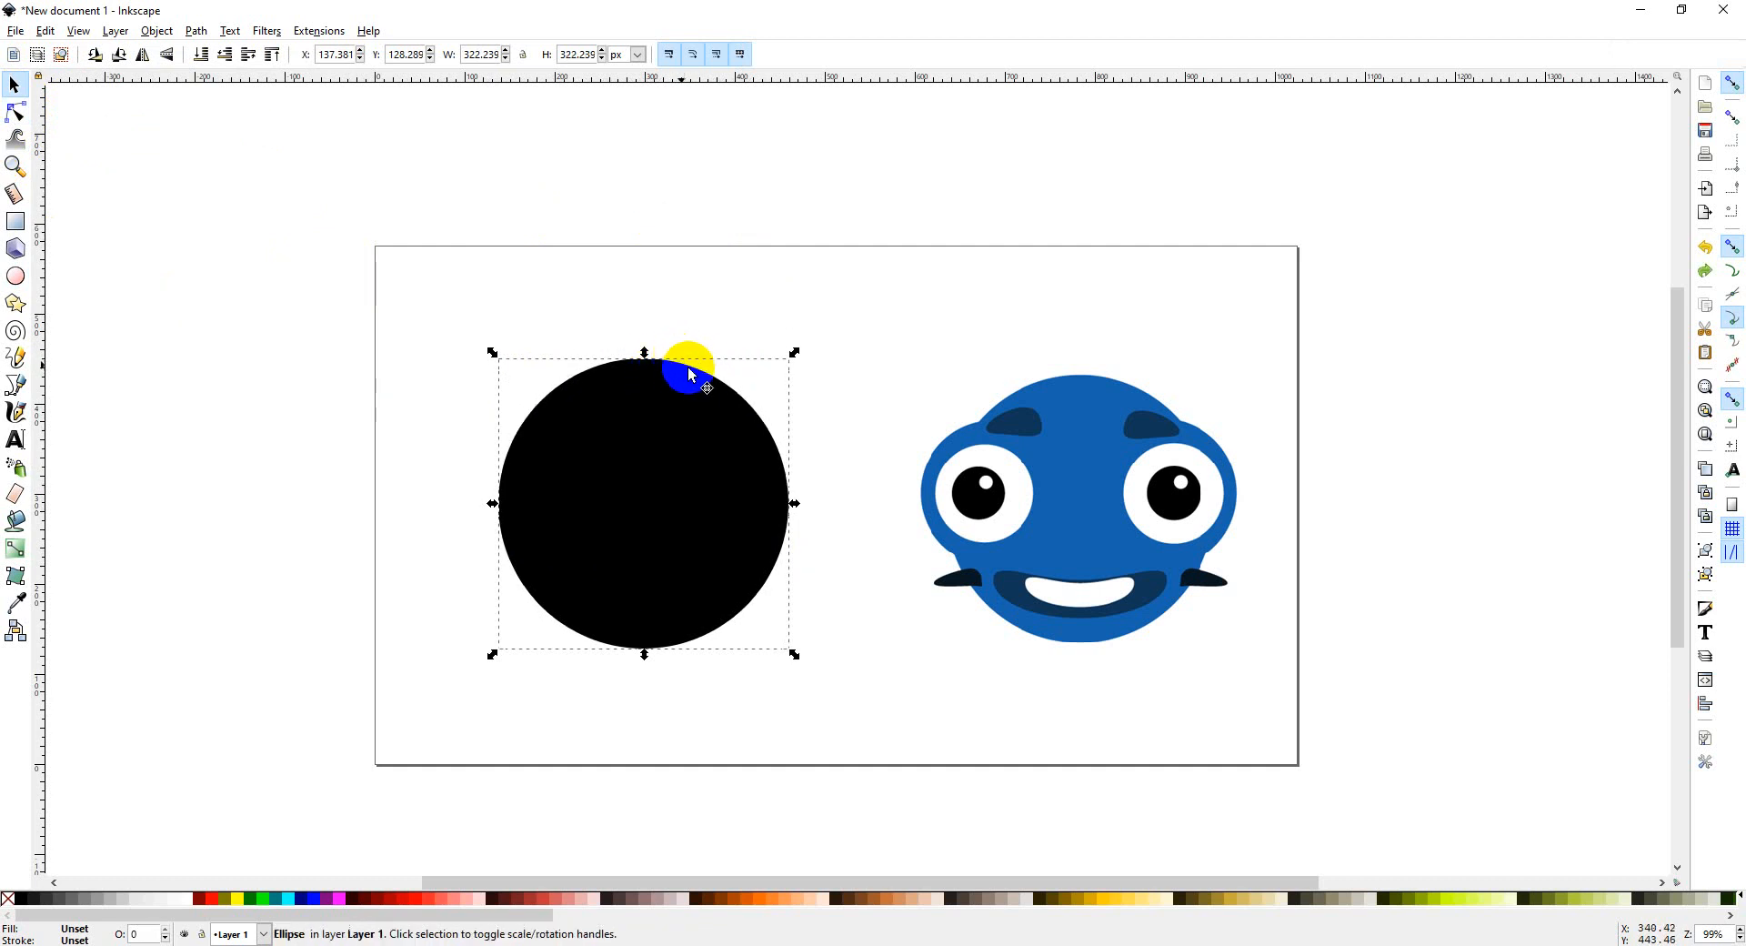
key("Delete")
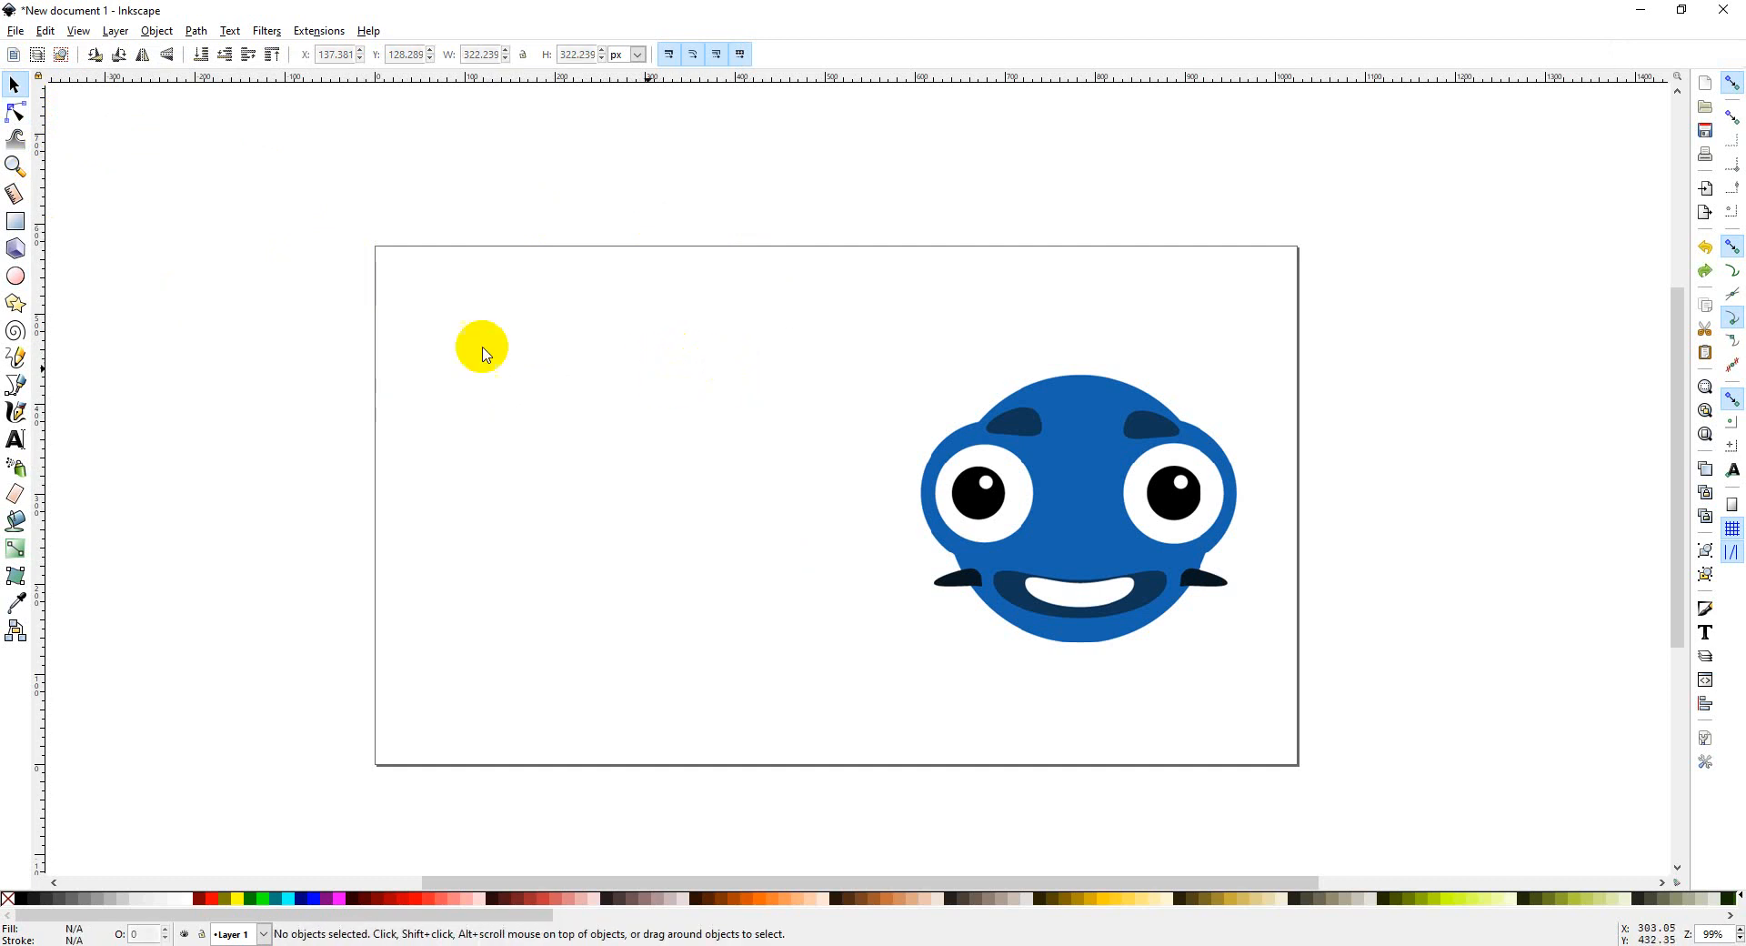
key("ctrl+z")
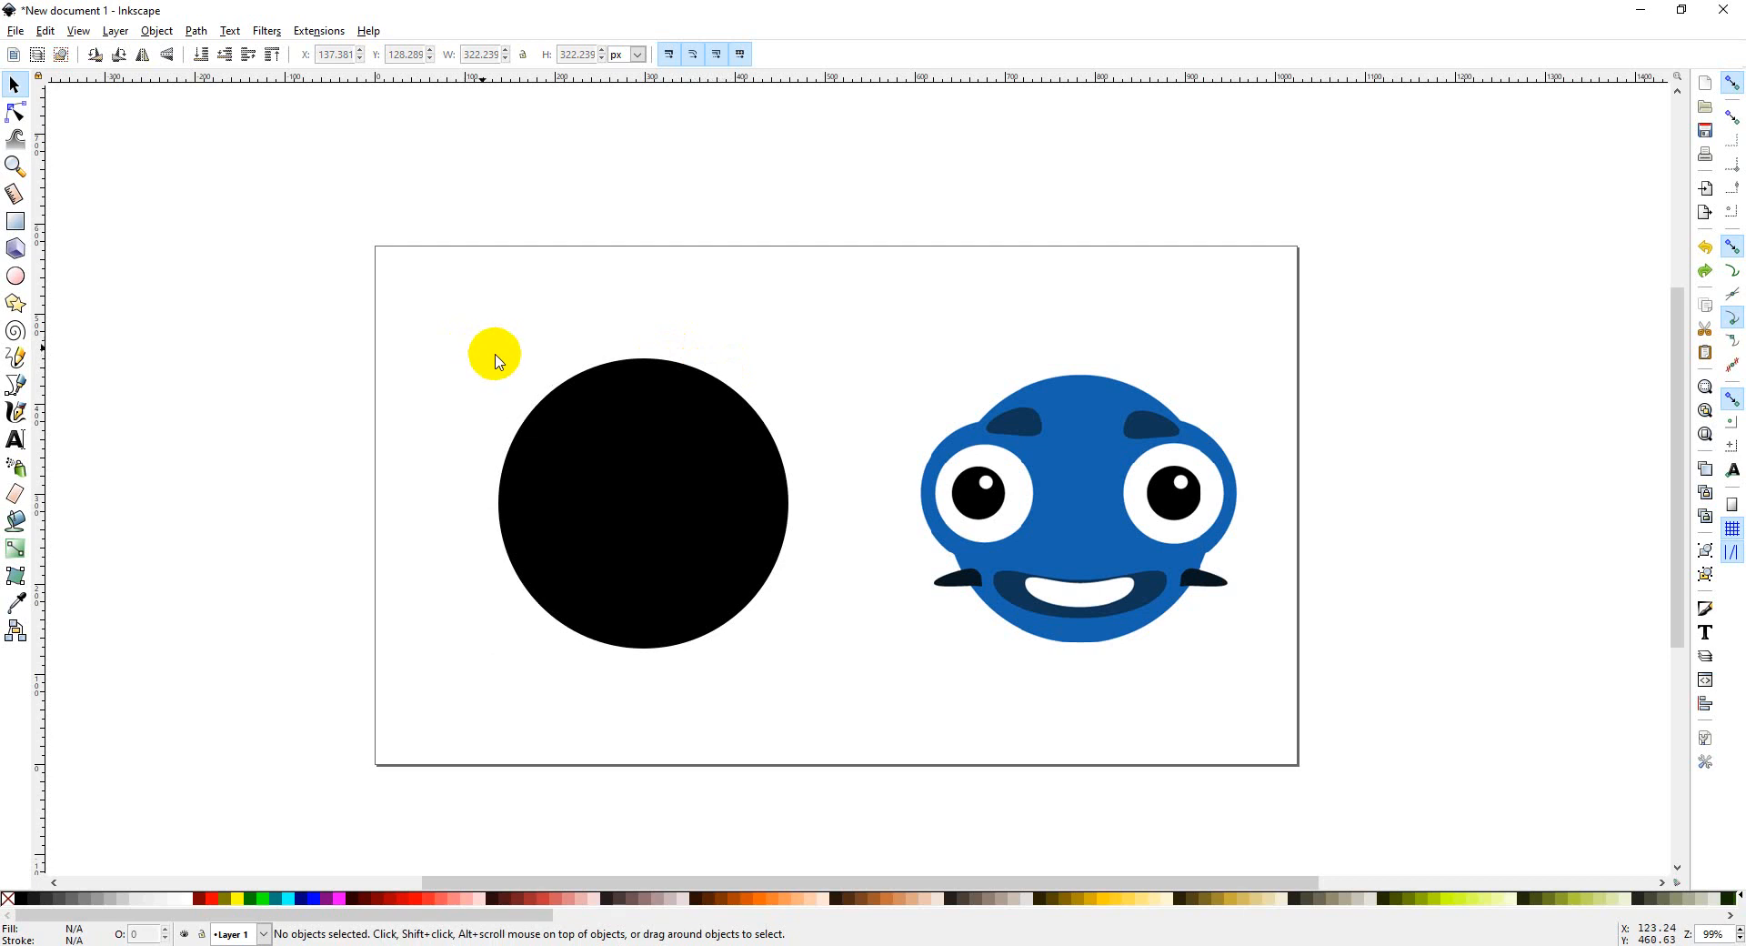
Step: Try rotating the black circle and skewing it horizontally into a slanted ellipse, and undo the transformations
left_click(614, 451)
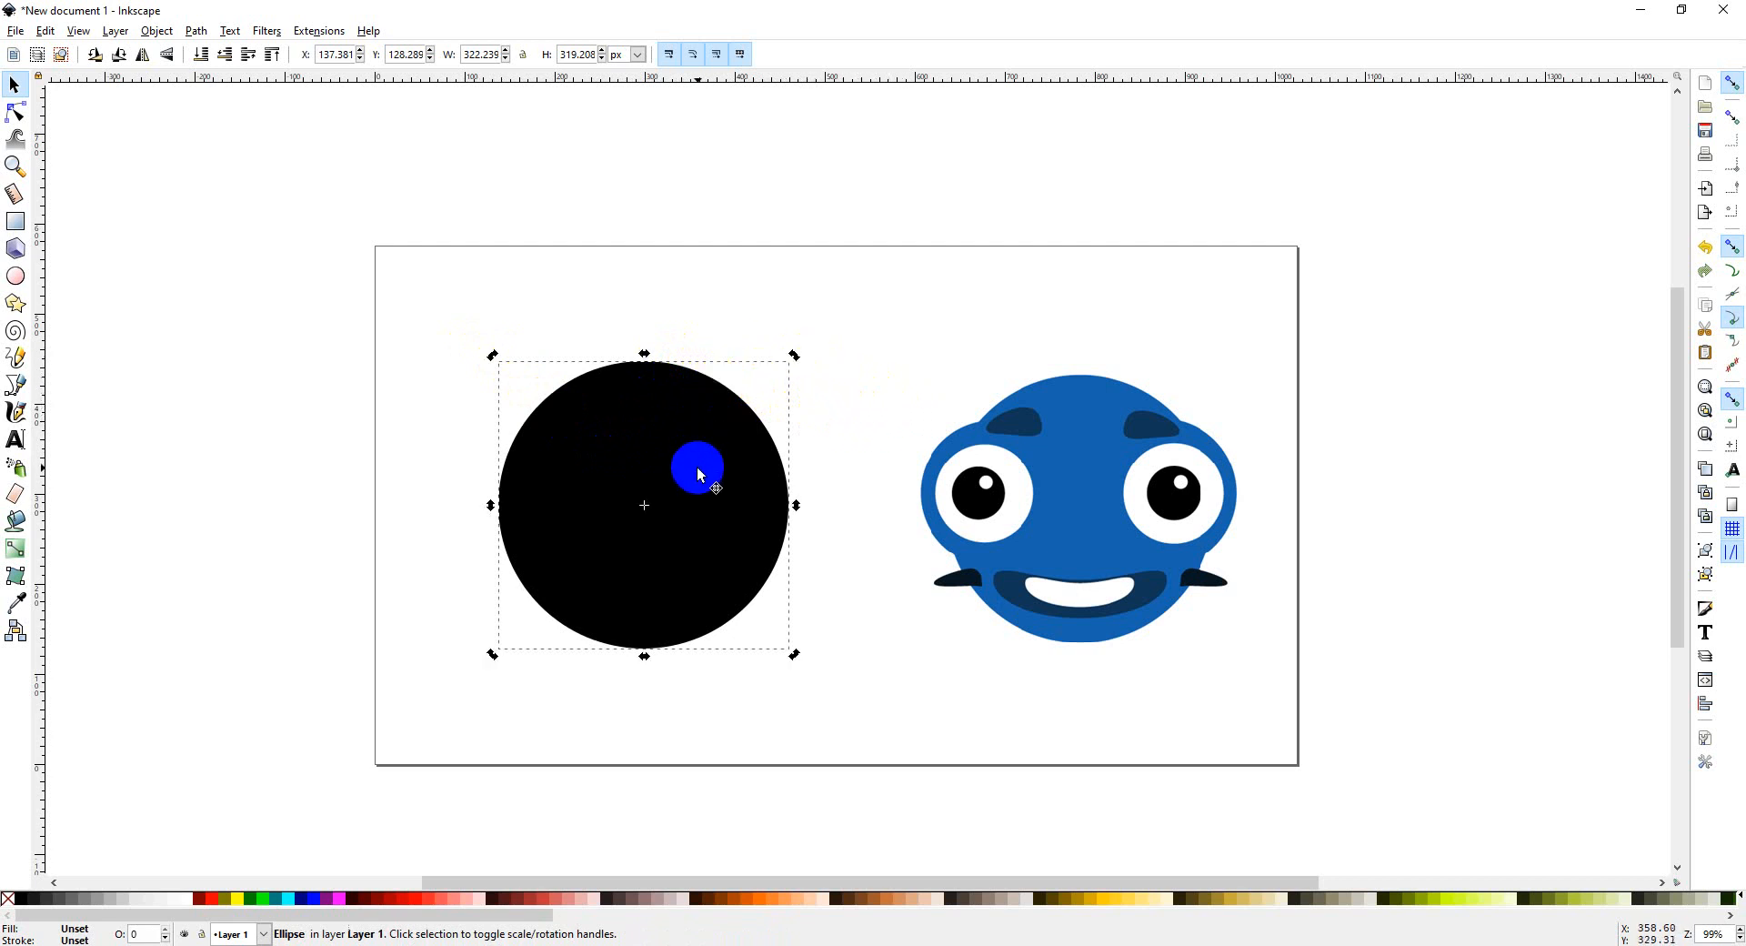
left_click(700, 475)
mouse_move(794, 355)
left_mouse_down()
mouse_move(858, 464)
mouse_move(776, 380)
left_mouse_up()
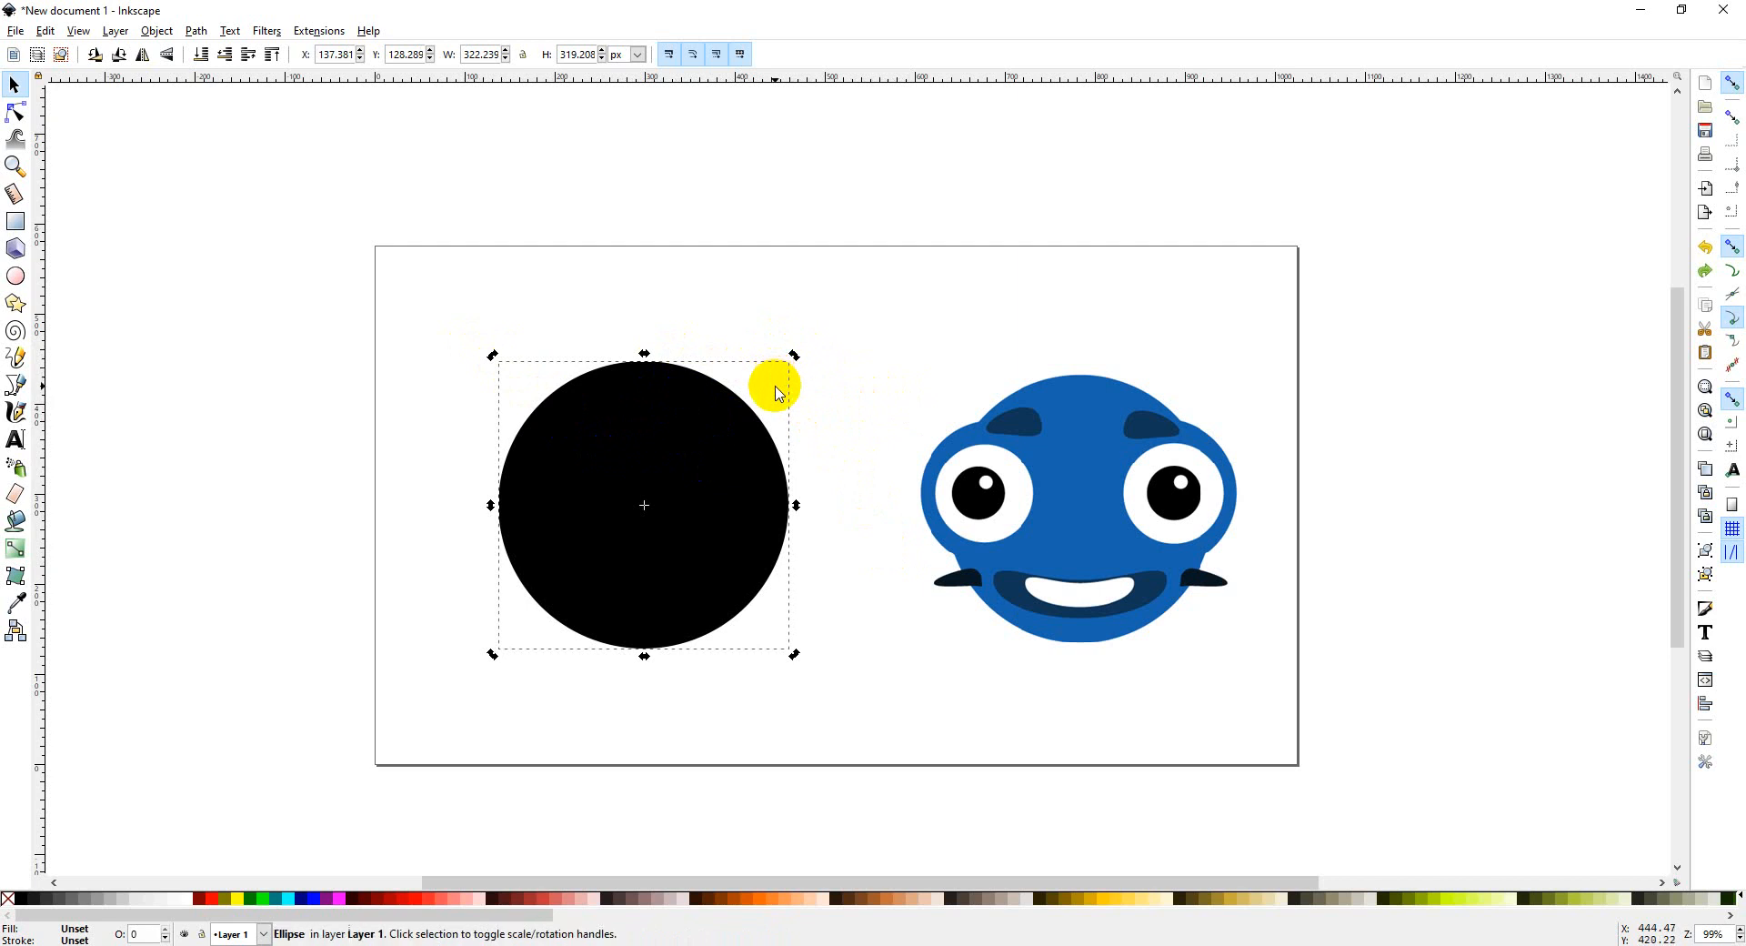
left_click(645, 356)
left_click_drag(643, 356, 756, 389)
left_click(787, 414)
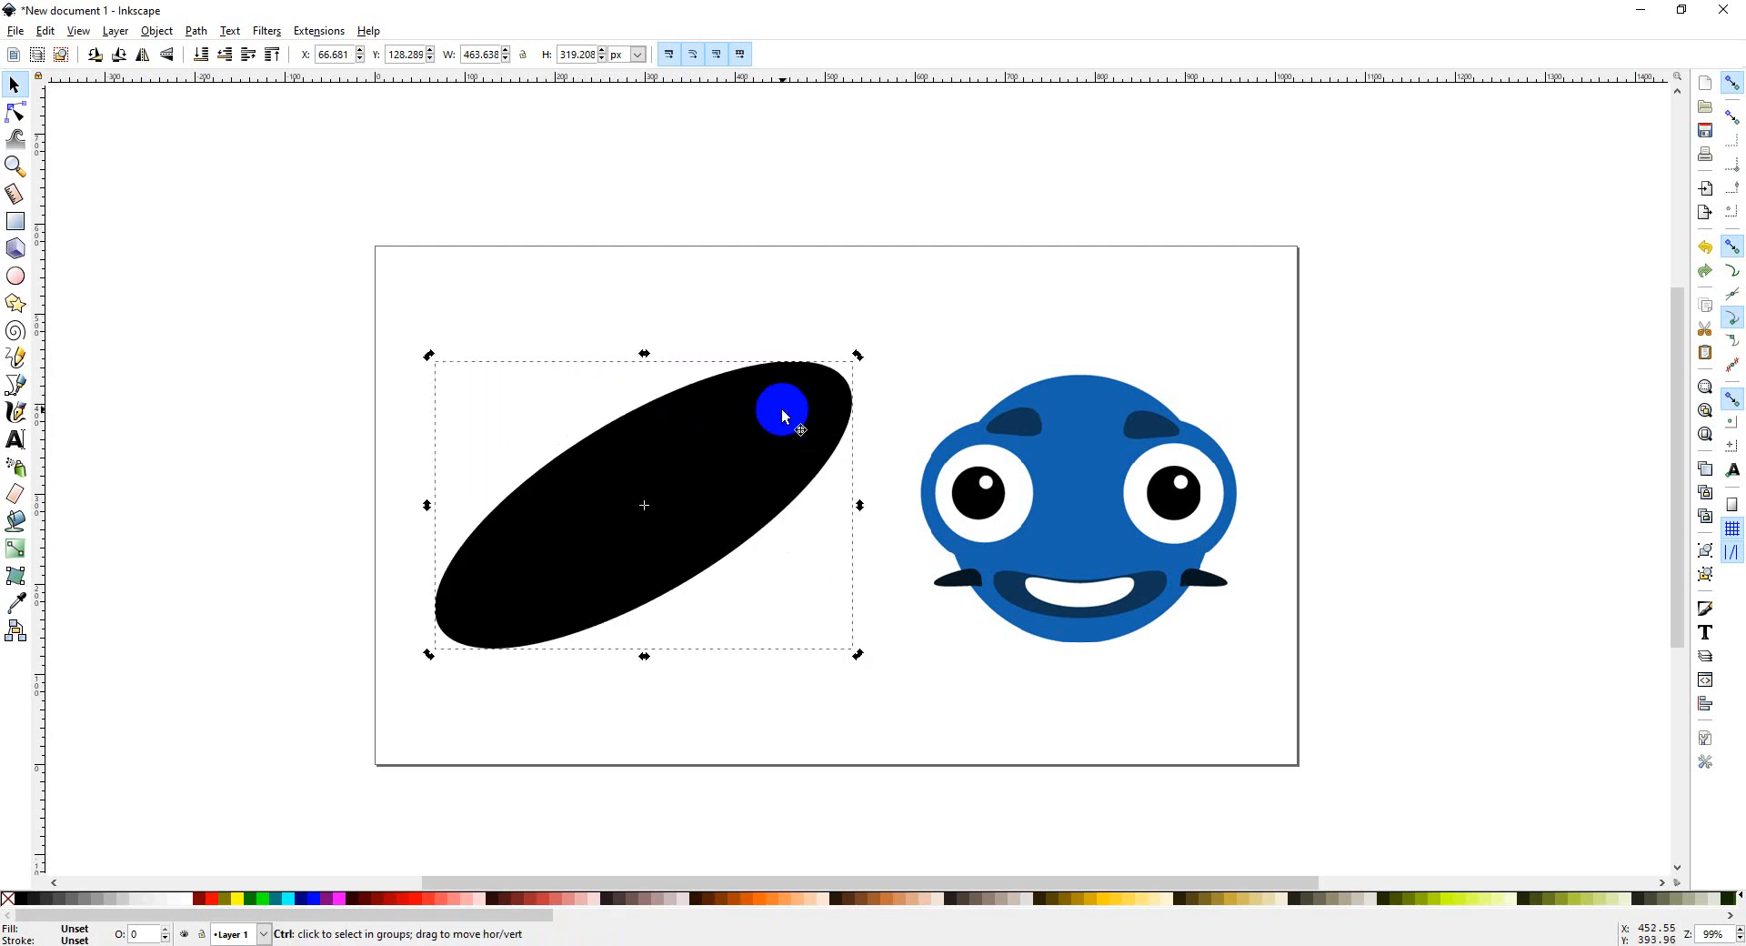
key("ctrl+z")
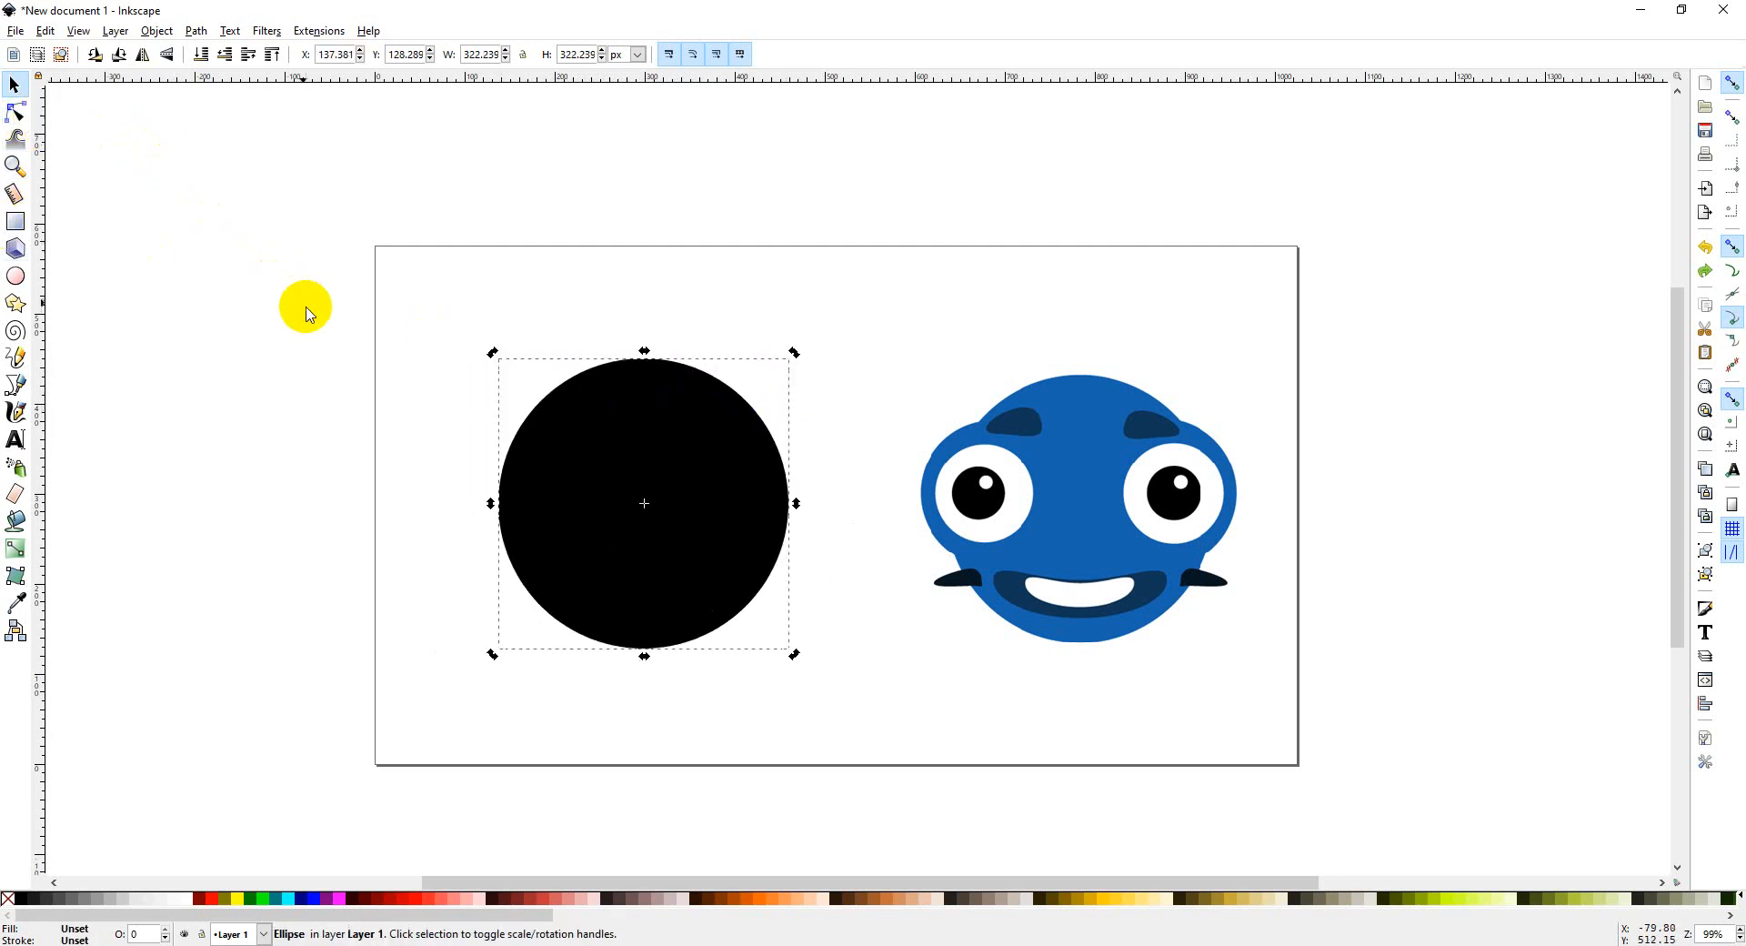
Step: Replace the black circle with a new one about 315 px across in the left half of the page, and keep it selected
key("Delete")
left_click(15, 278)
left_click_drag(528, 374, 874, 662)
left_click(14, 86)
mouse_move(717, 498)
left_mouse_down()
mouse_move(690, 495)
mouse_move(701, 507)
left_mouse_up()
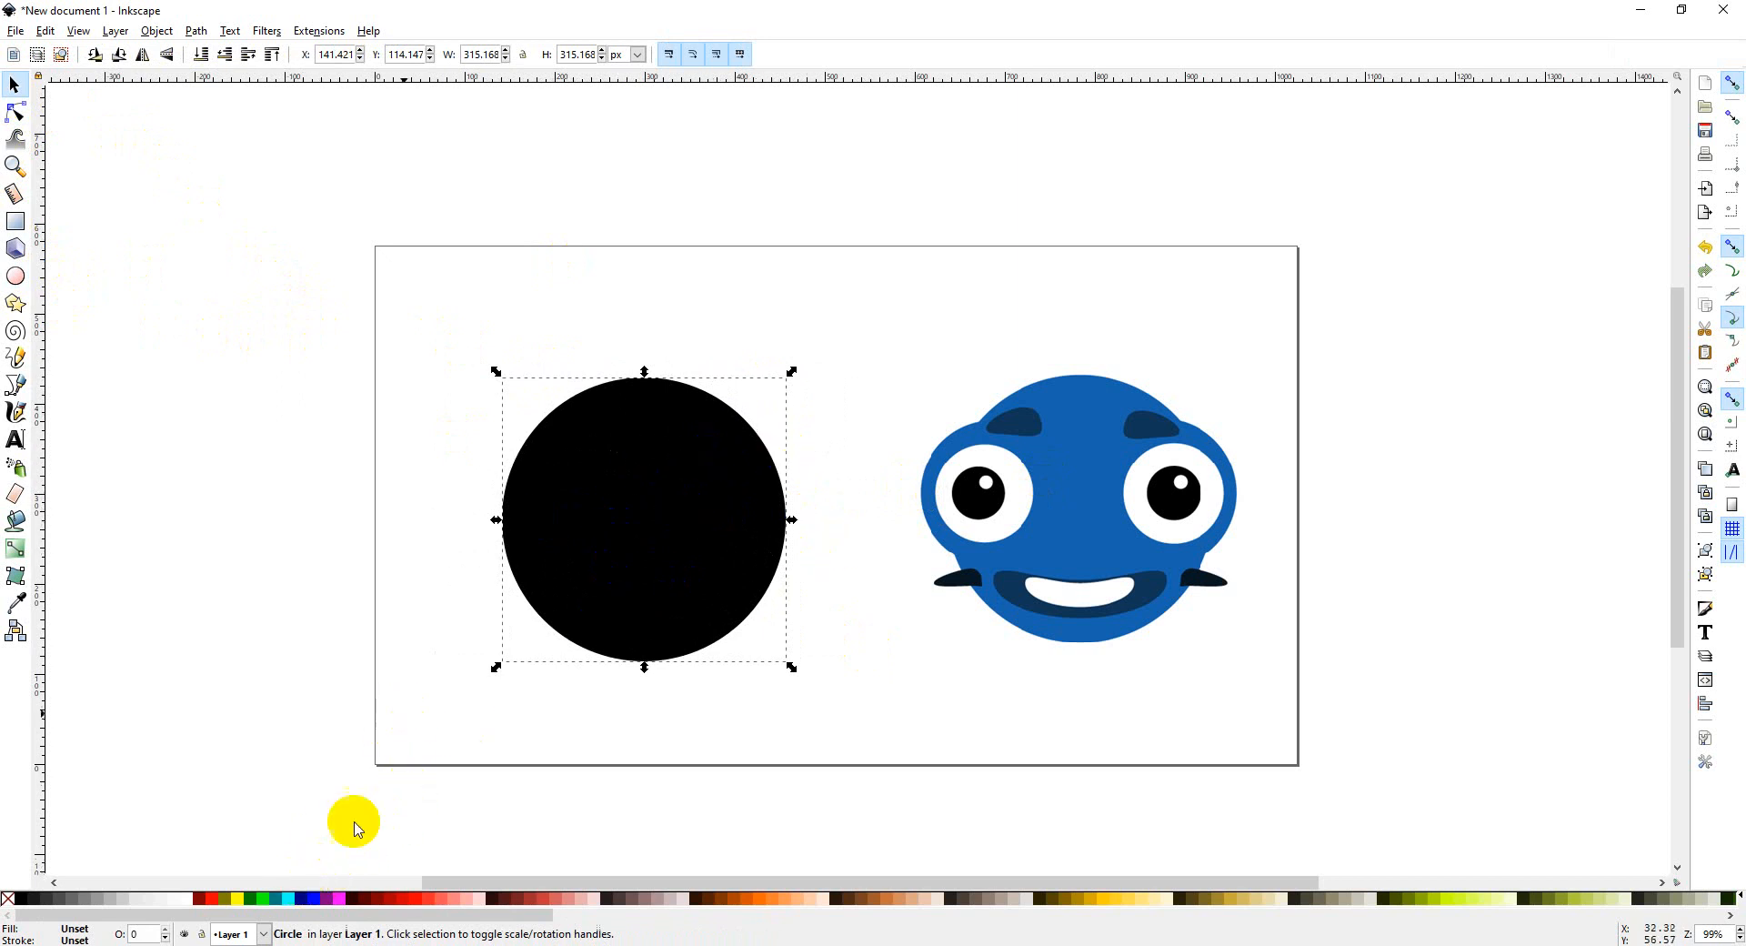
left_click(569, 545)
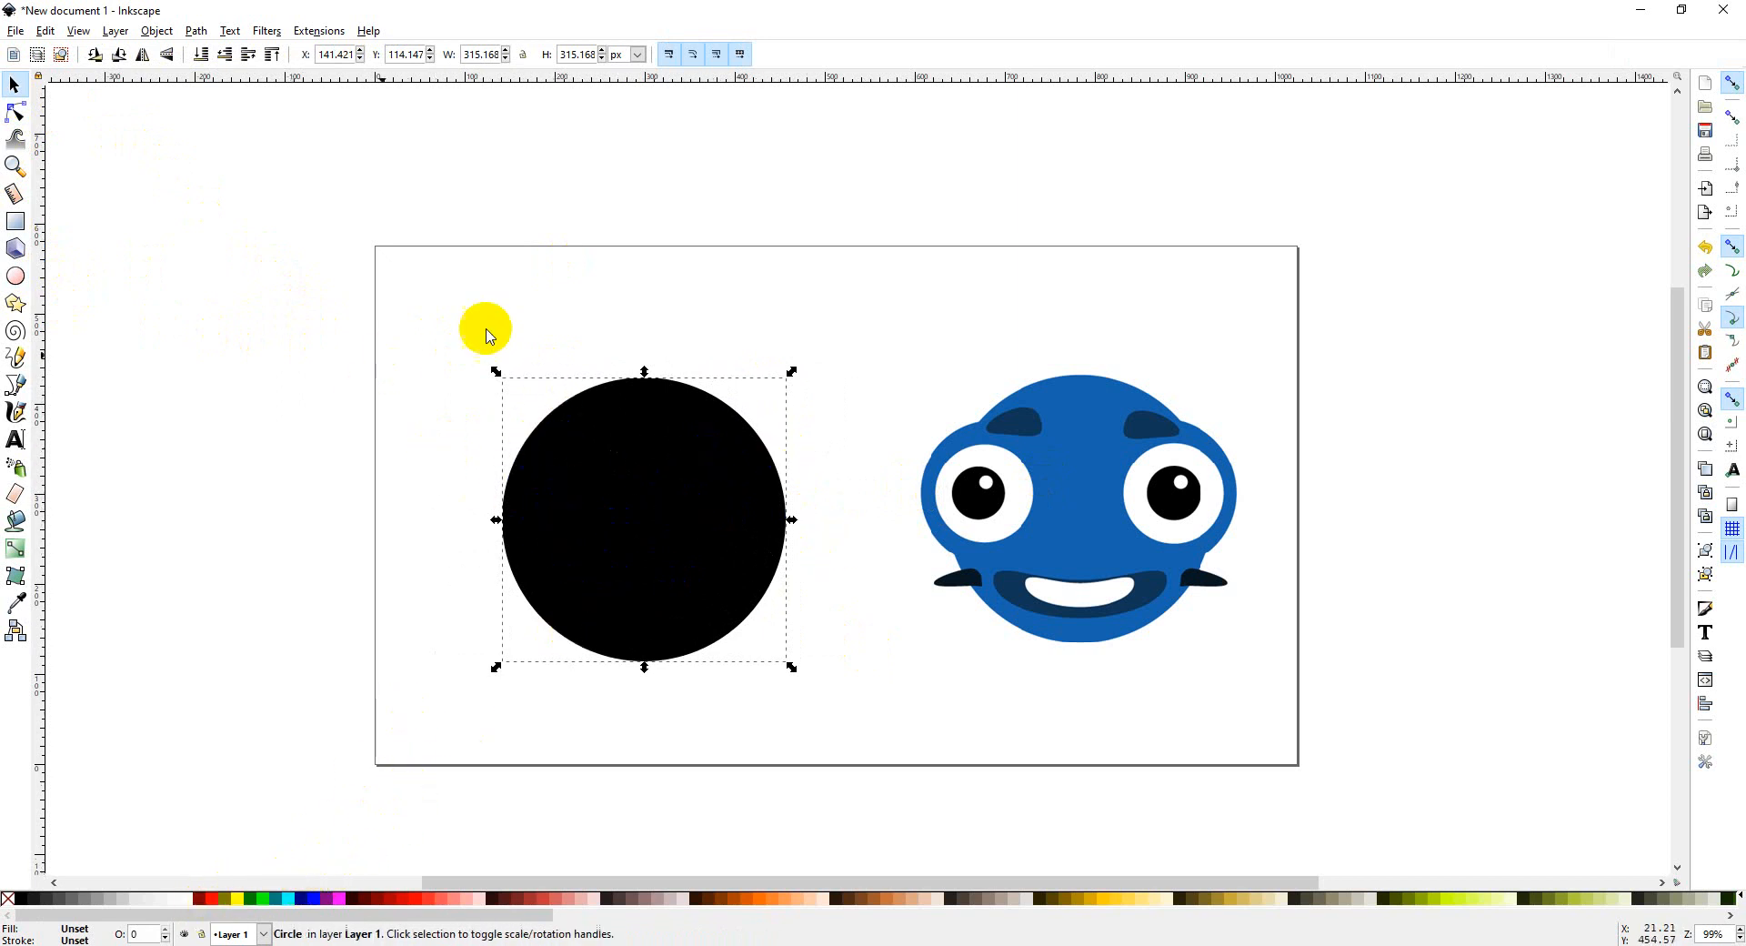
left_click(624, 635)
left_click(565, 428)
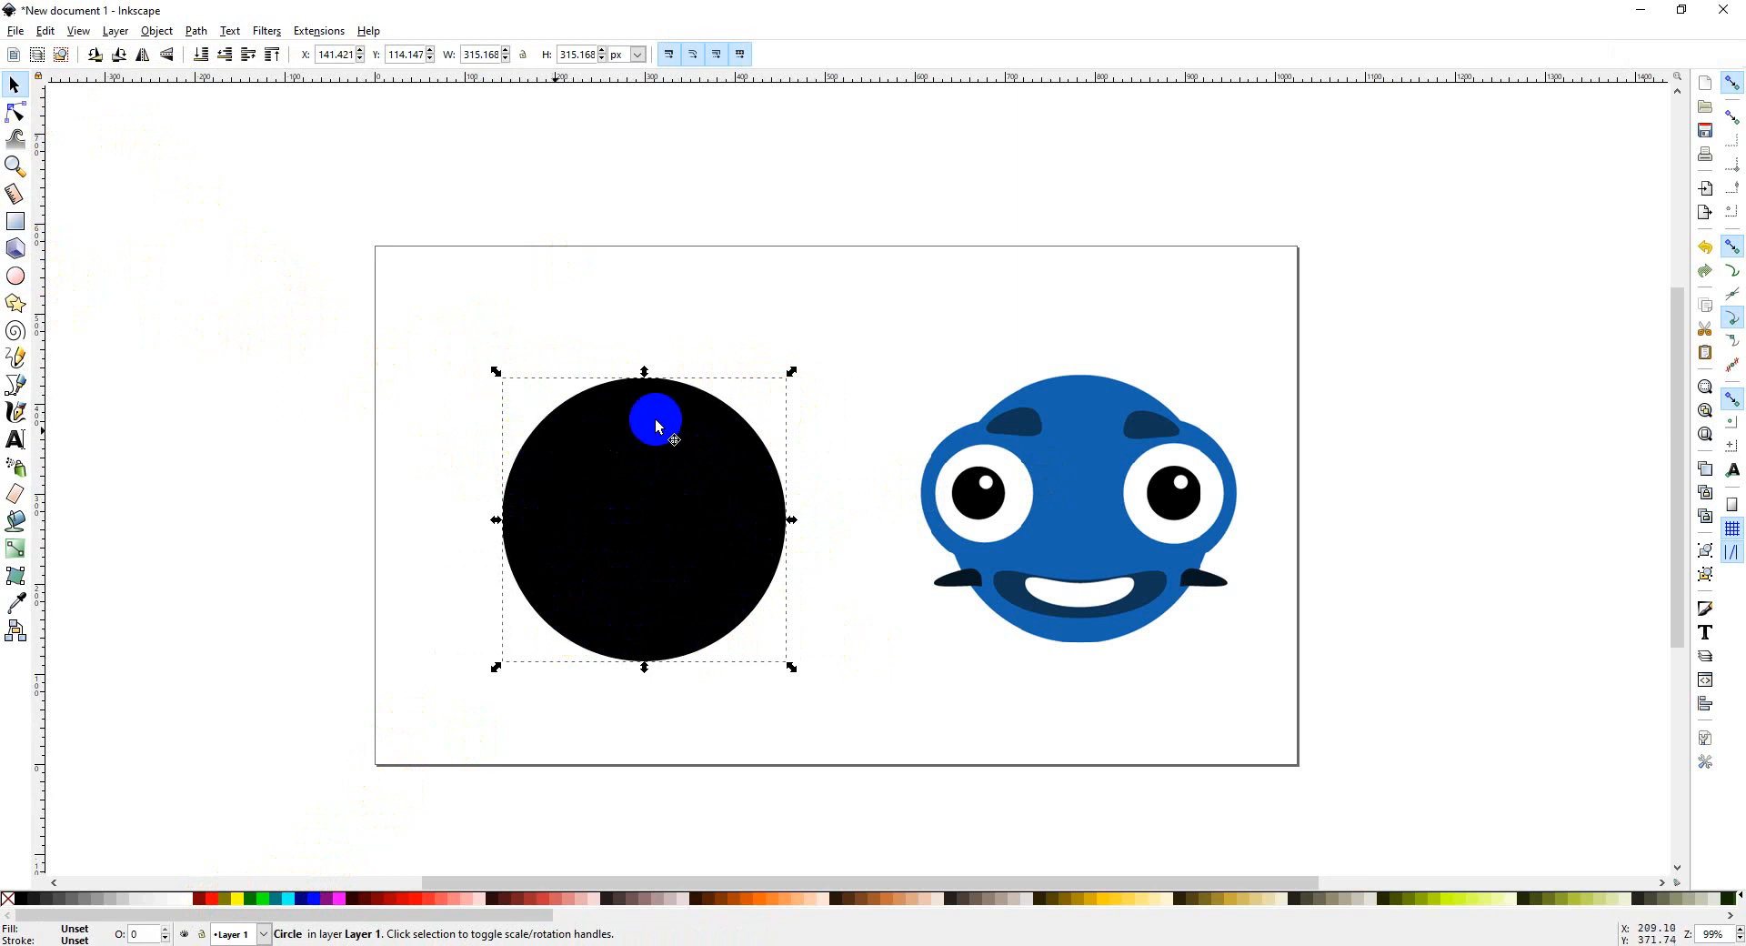
Step: Fill the selected black circle with green and give it a thin dark stroke
left_click(249, 899)
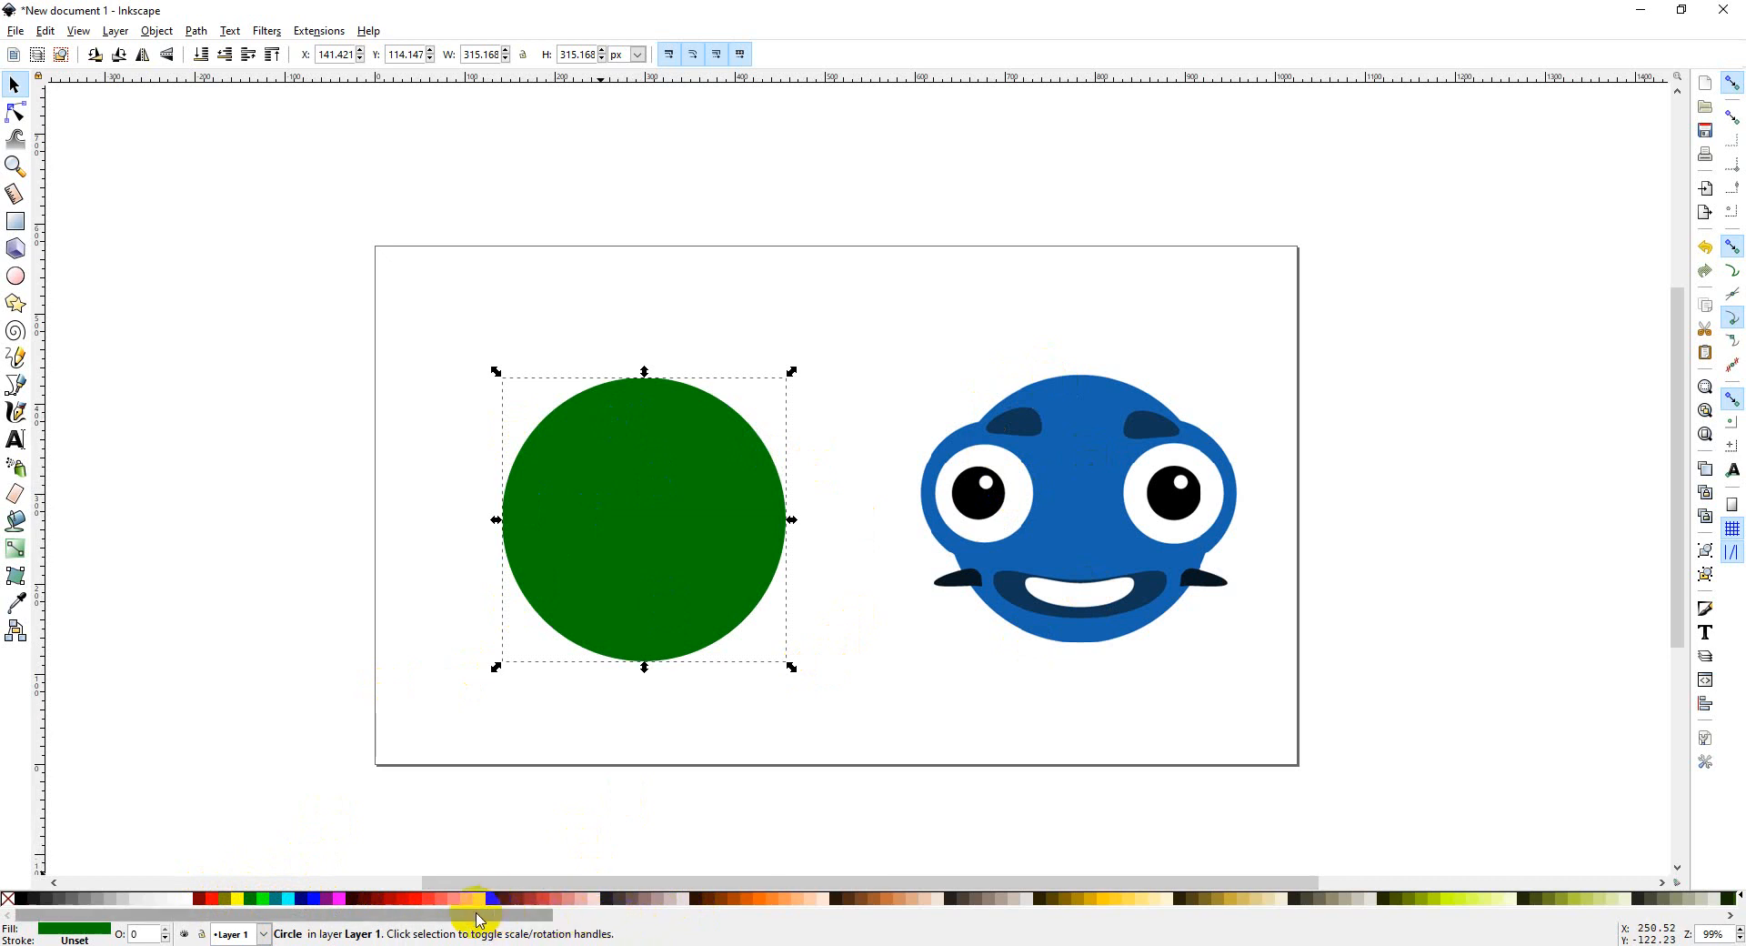
mouse_move(613, 903)
left_mouse_down()
mouse_move(585, 397)
mouse_move(535, 472)
left_mouse_up()
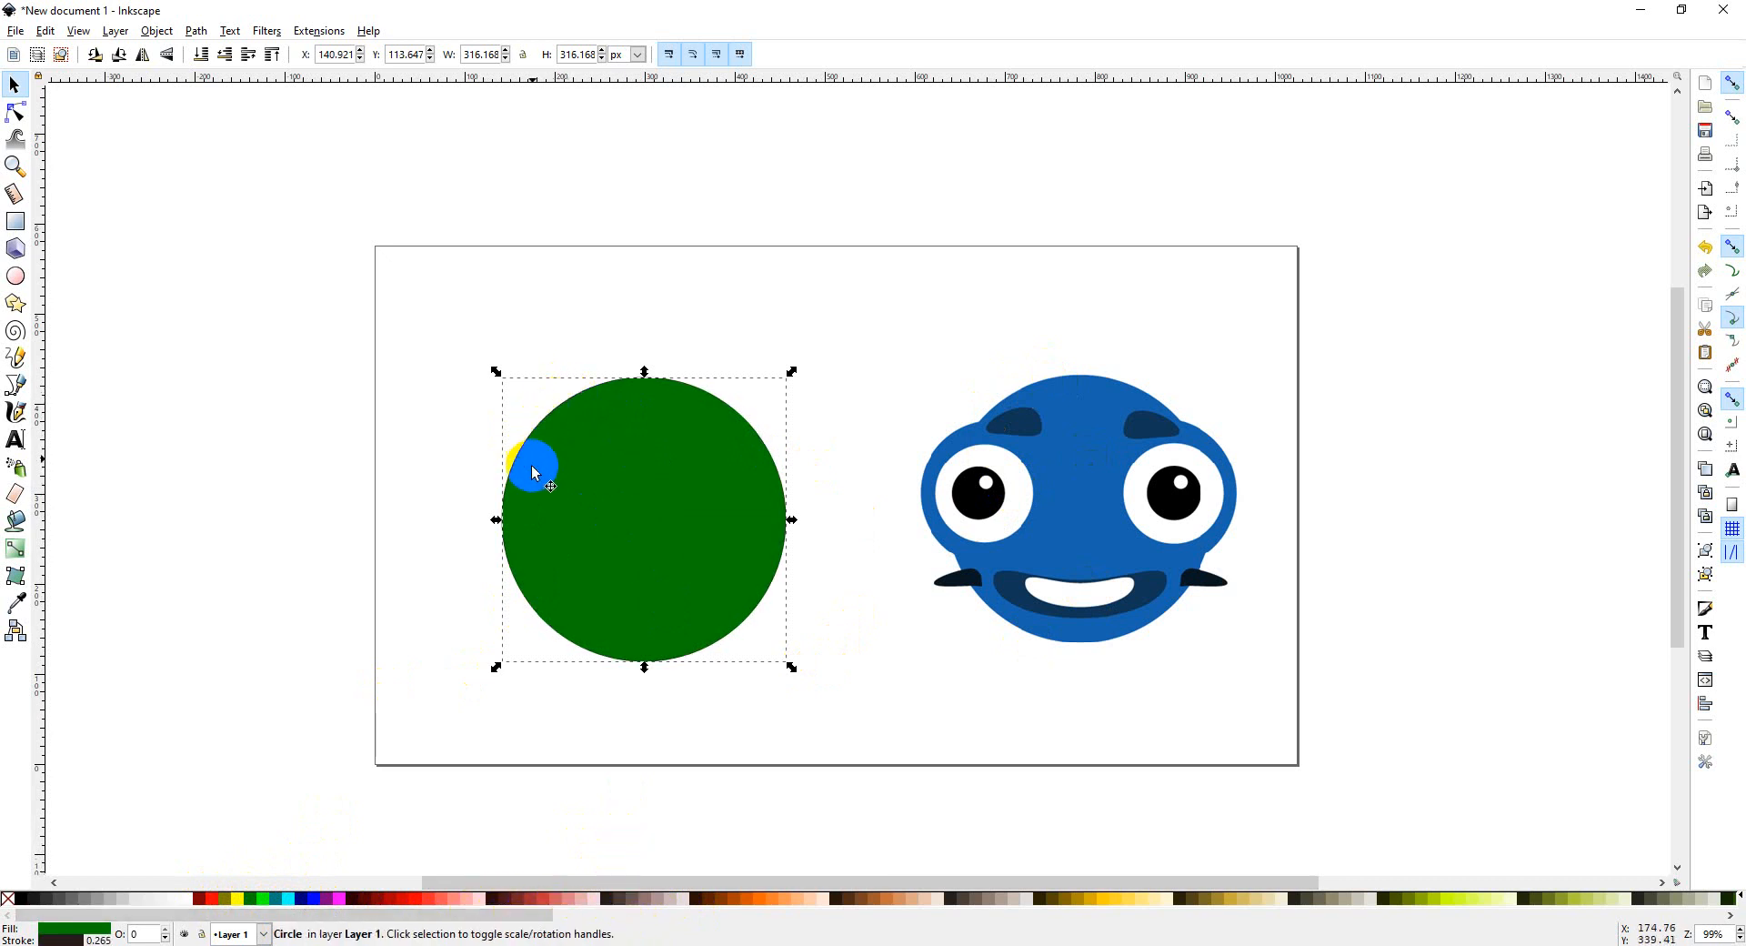
Step: Set the green circle's stroke width to 10 px in the Fill and Stroke settings and increase it to about 11.4 px
left_click(95, 936)
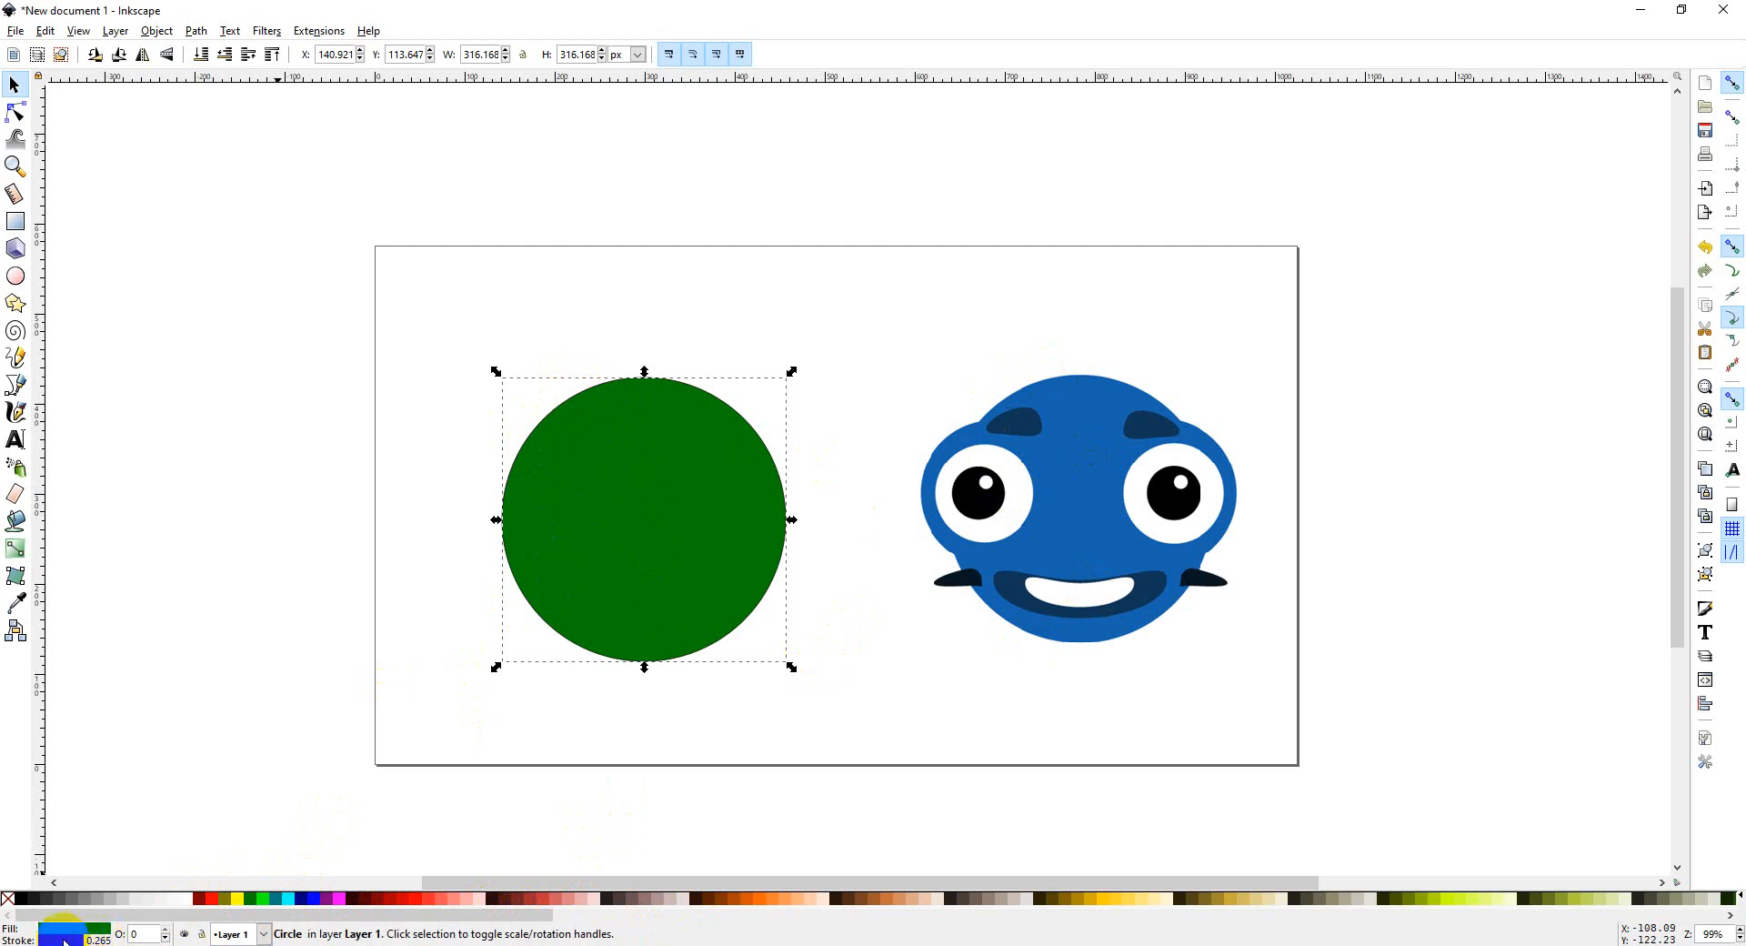
double_click(697, 483)
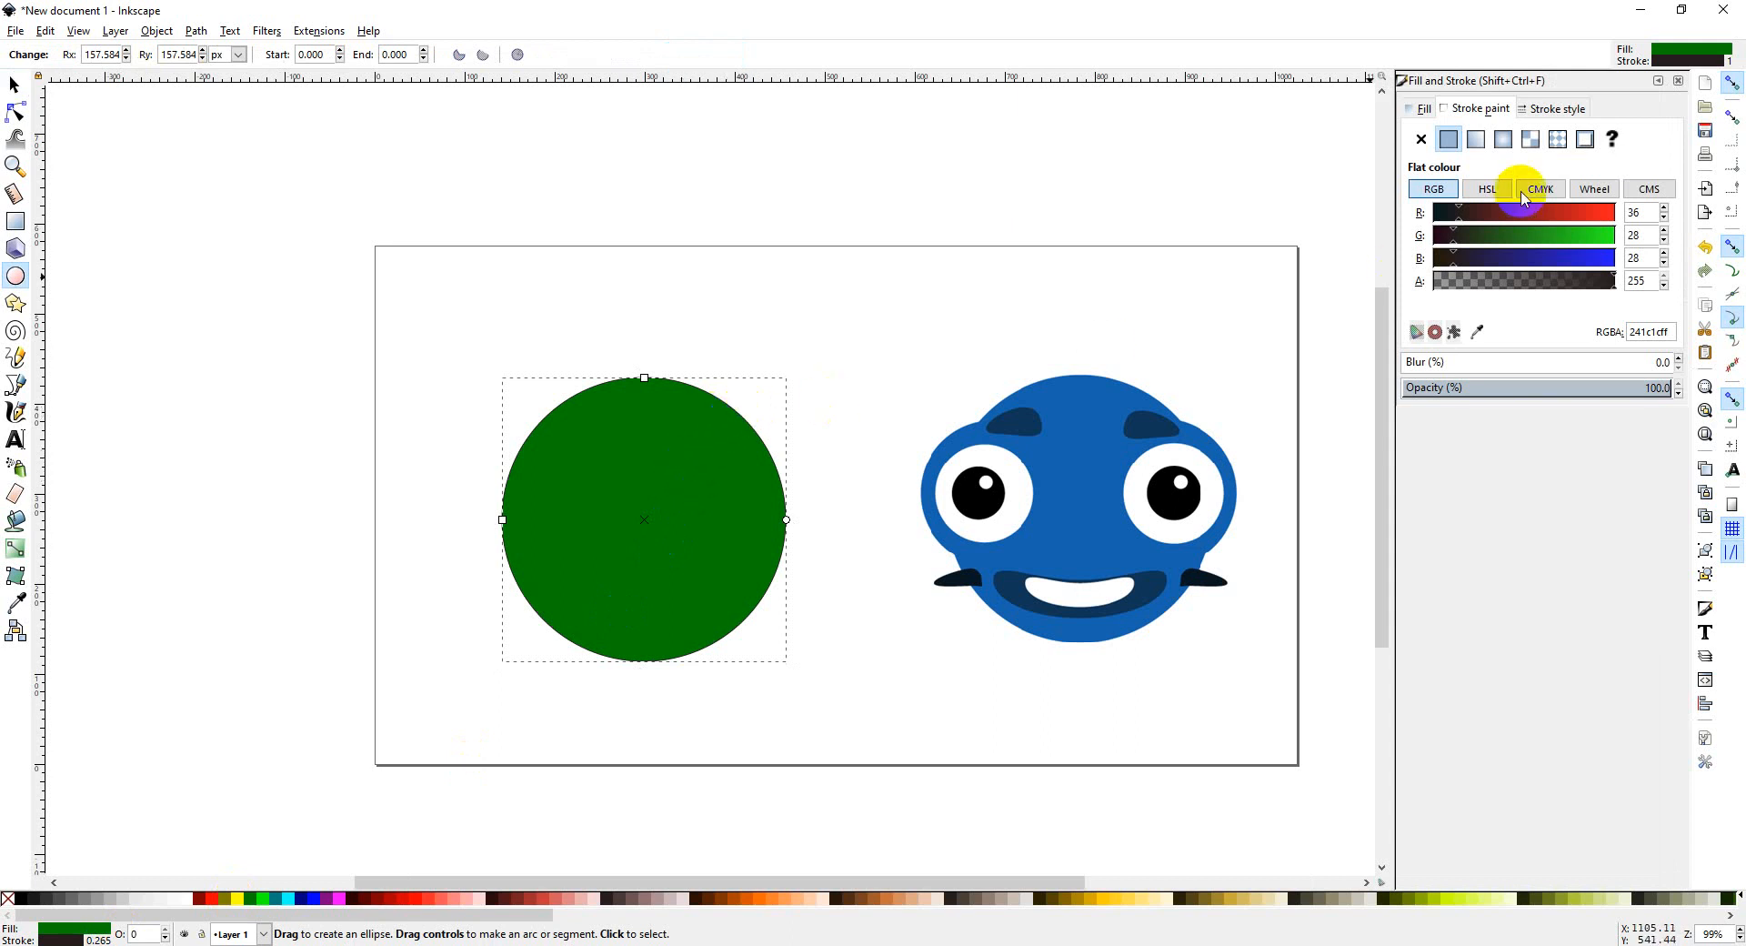
left_click(1542, 108)
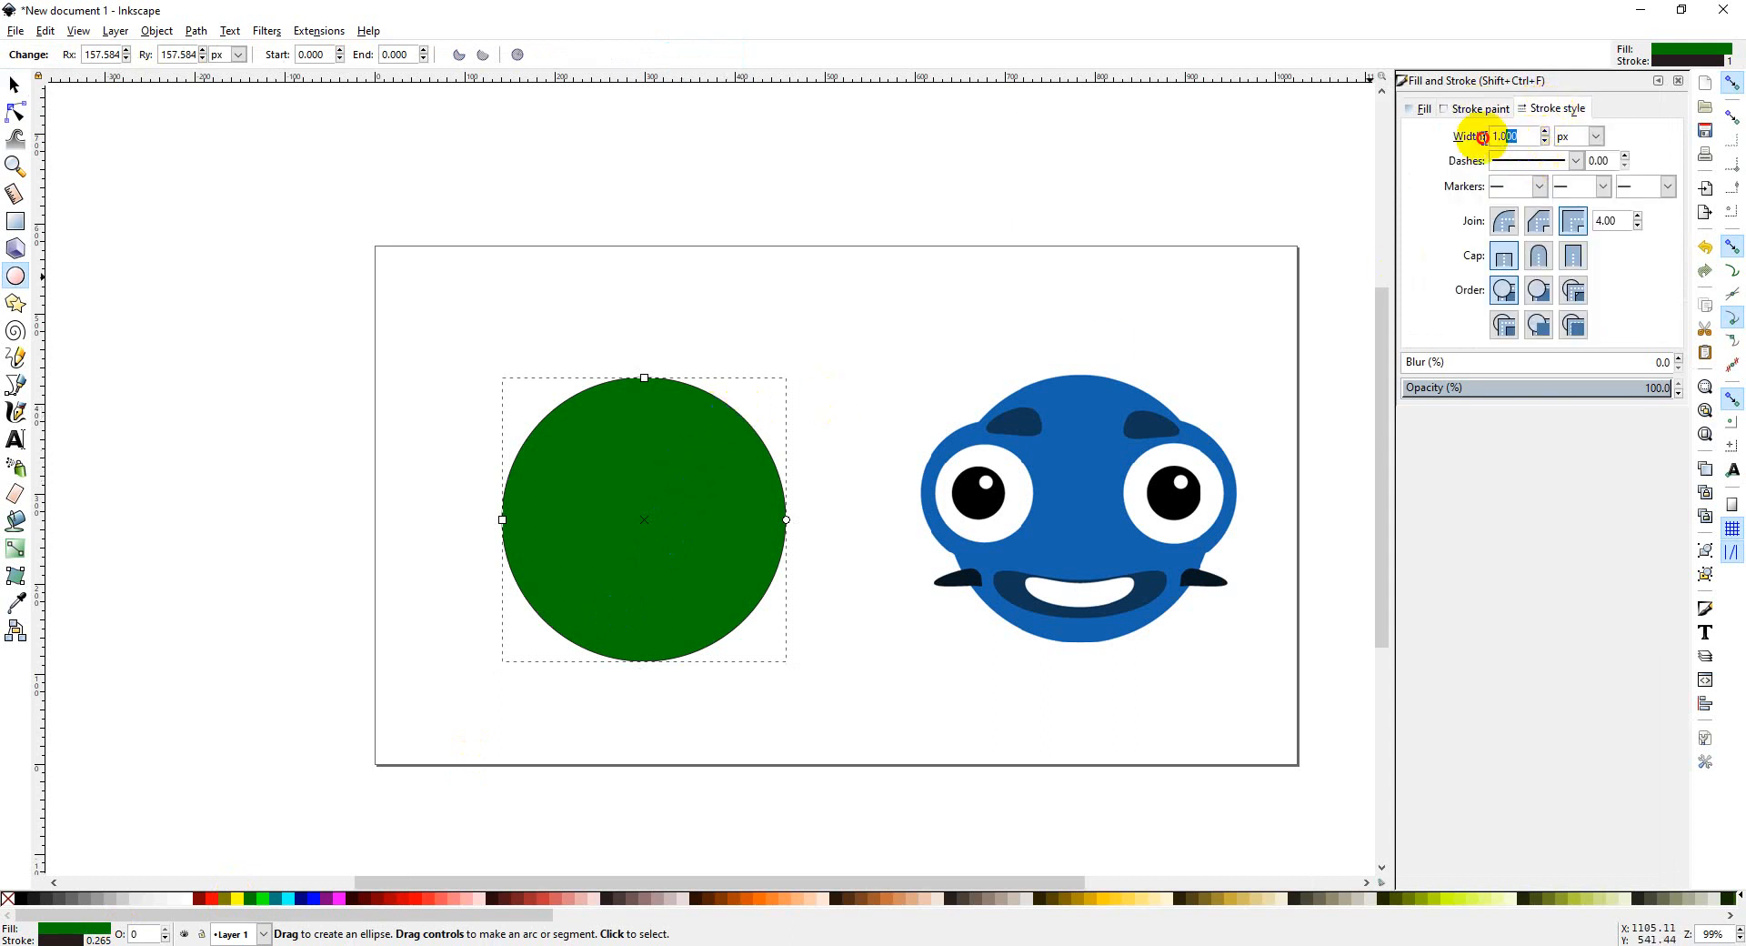
key("Return")
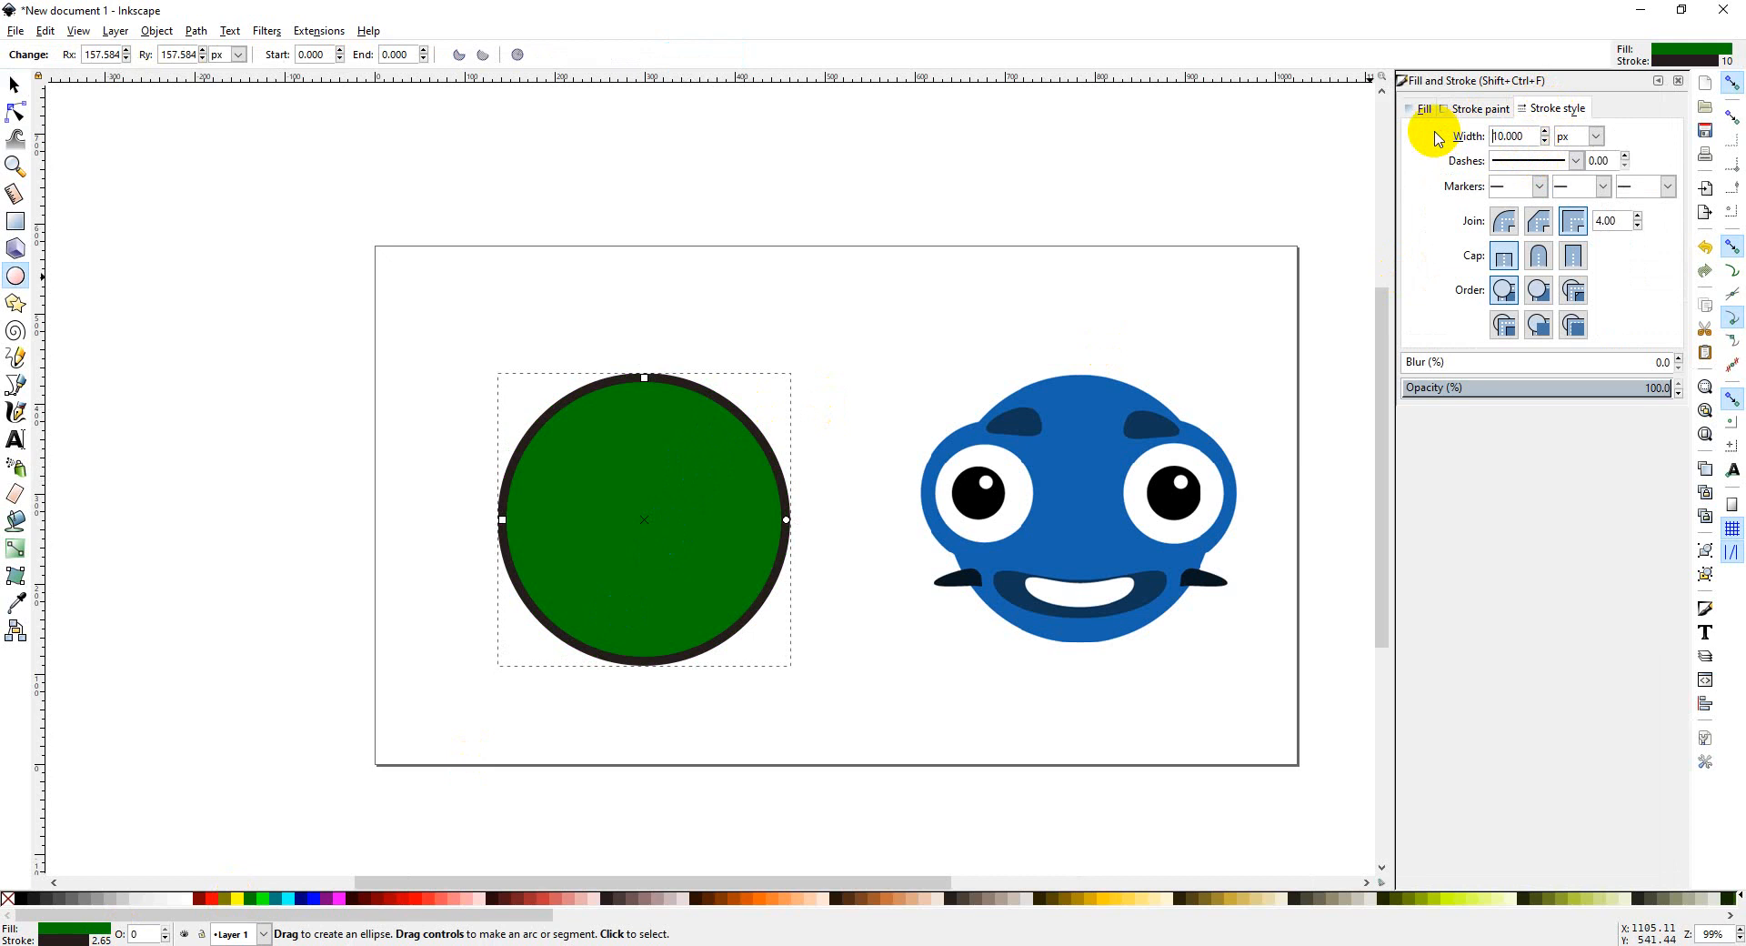
left_click(1537, 140)
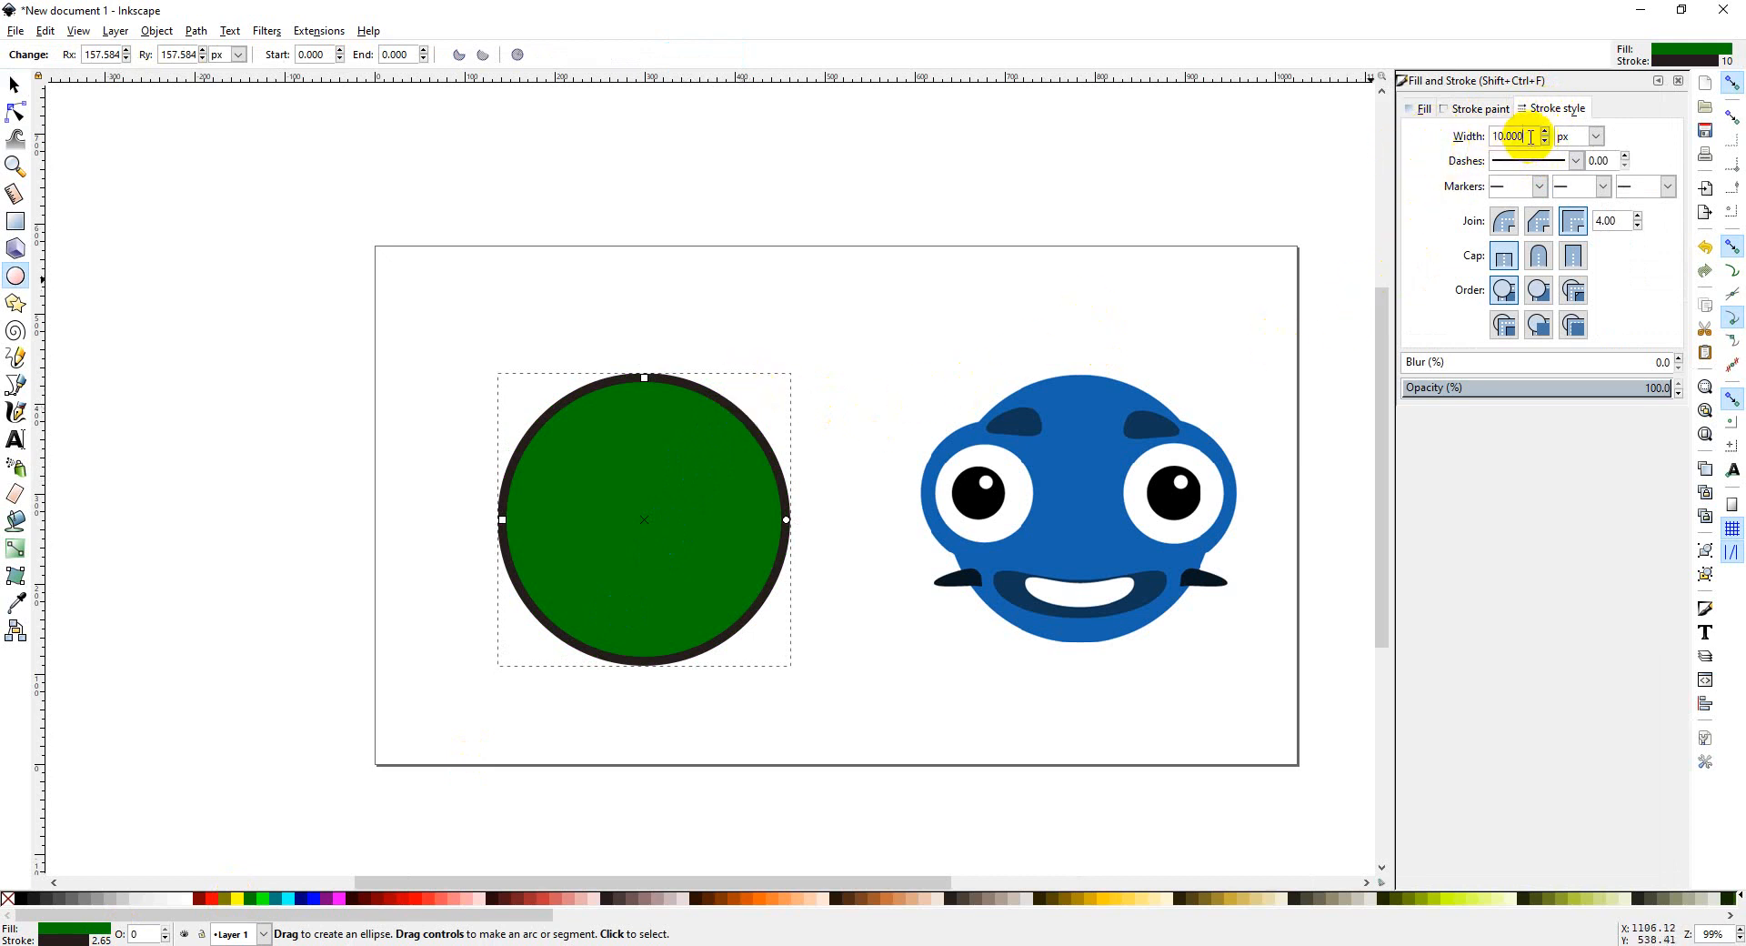
scroll(1504, 138, "up", 5)
Step: Remove the stroke paint from the green circle and deselect it
left_click(1422, 109)
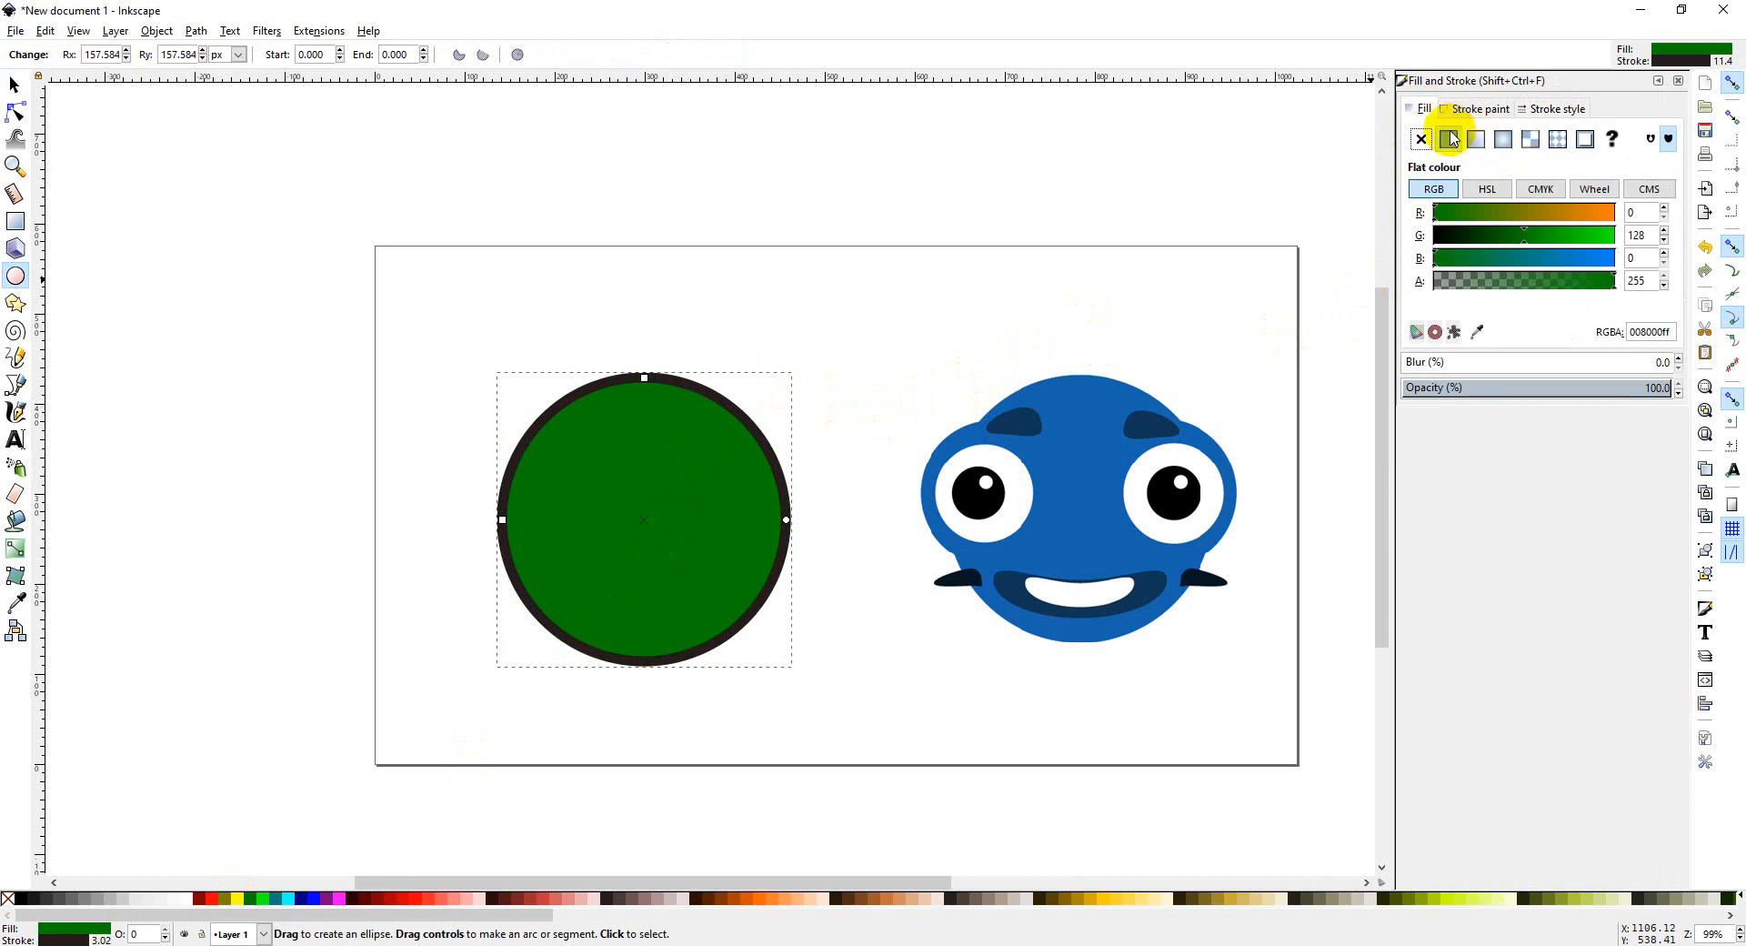
left_click(1451, 109)
left_click(1421, 139)
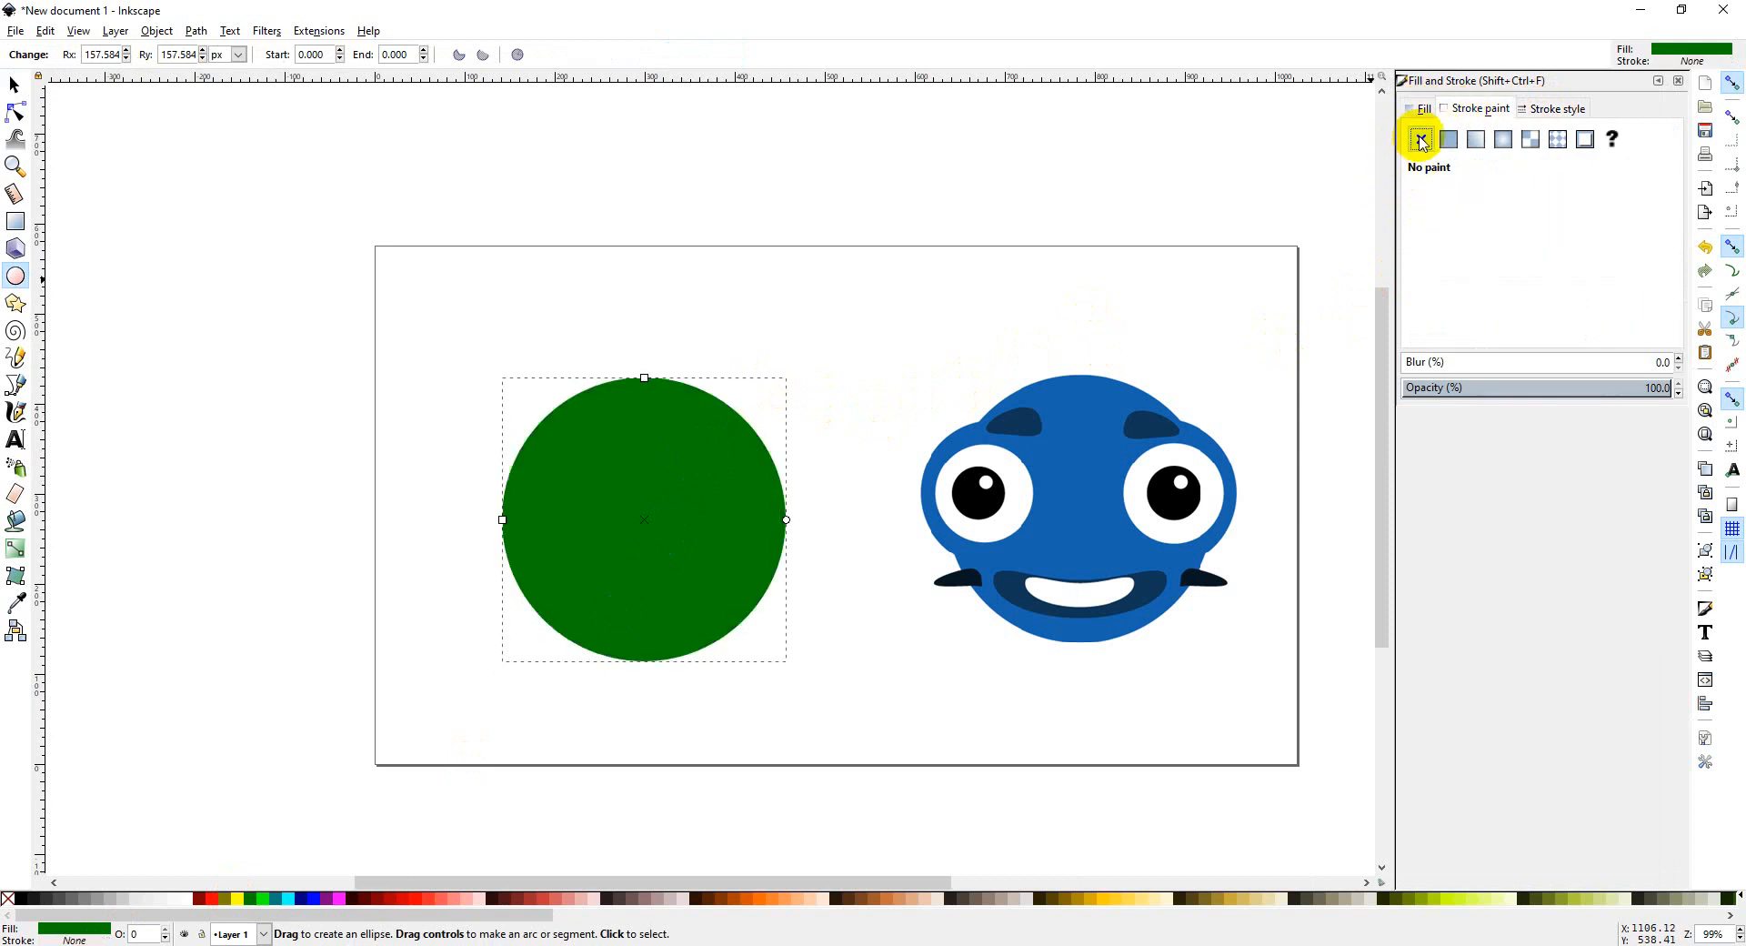
left_click(549, 358)
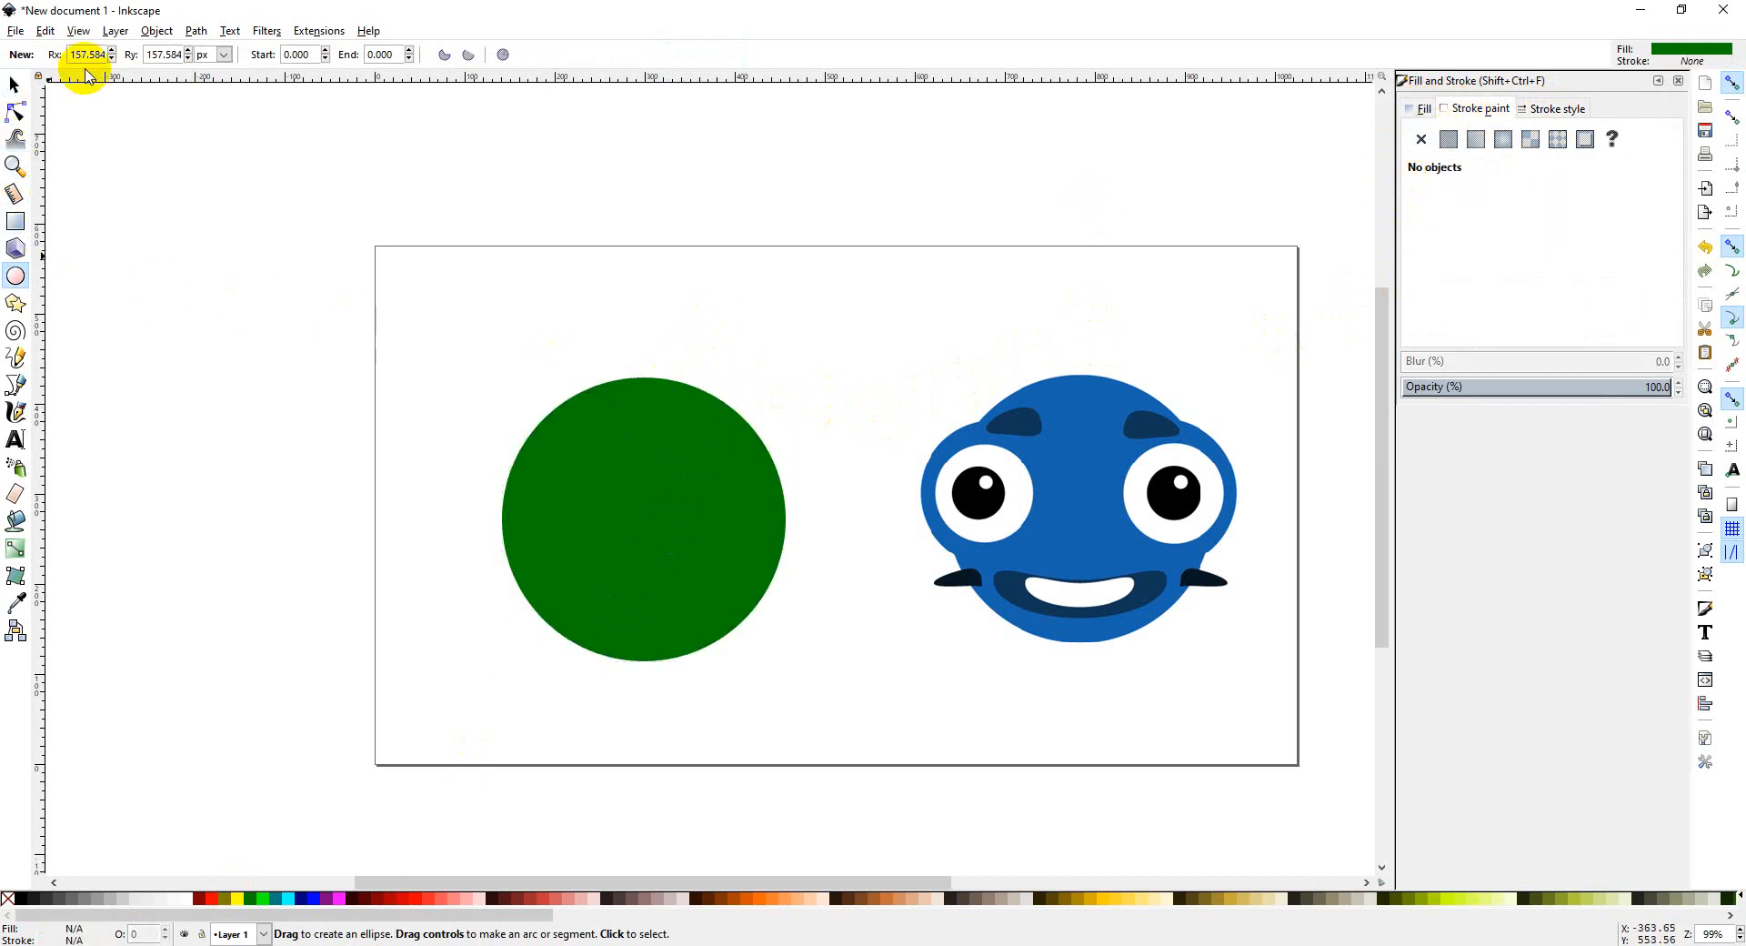
Step: Try moving the green circle straight up, undo that move, and shift the circle slightly left and down
left_click(15, 85)
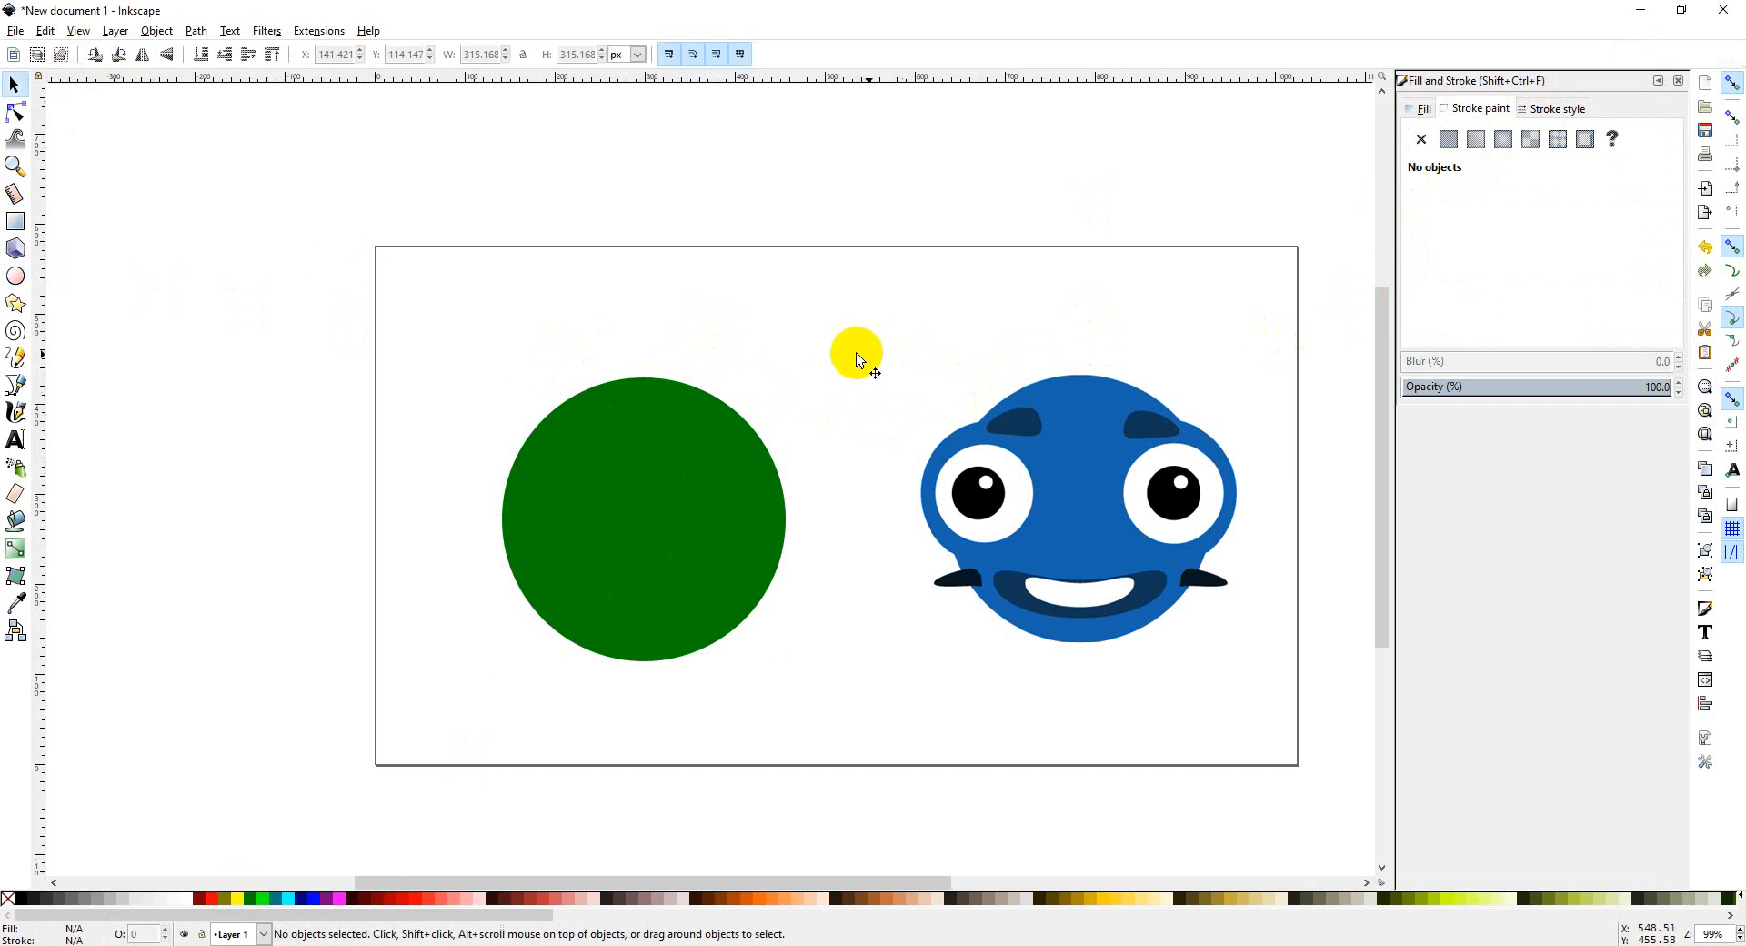
left_click(675, 432)
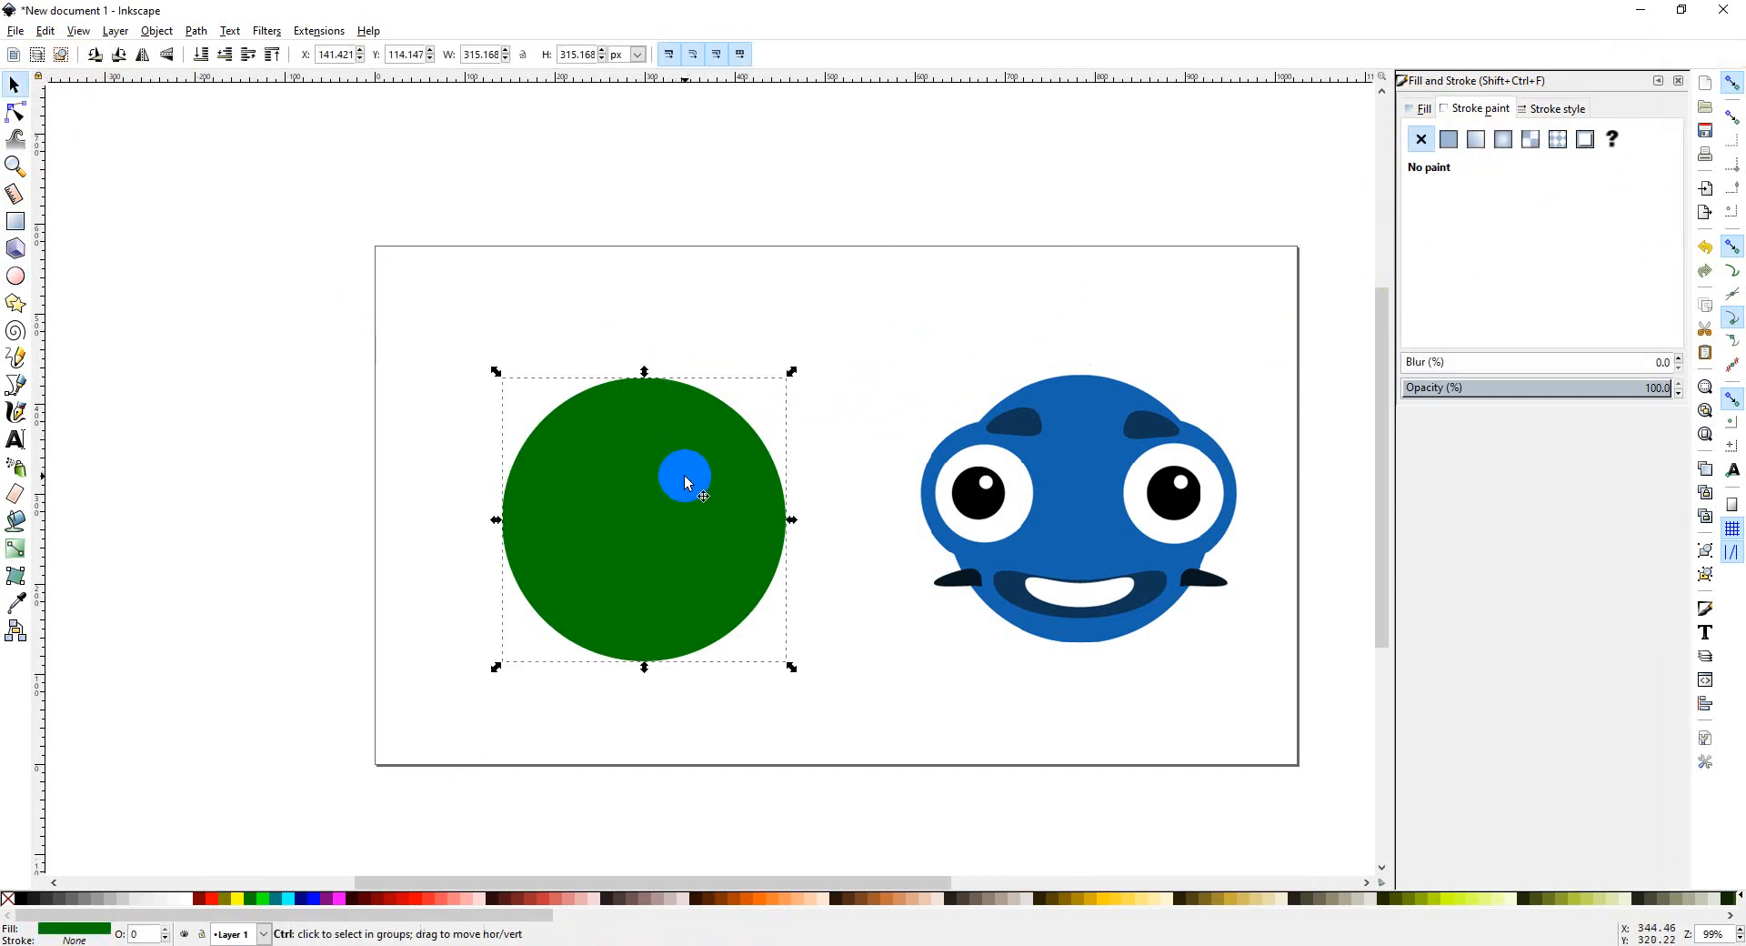
left_click_drag(672, 495, 611, 449)
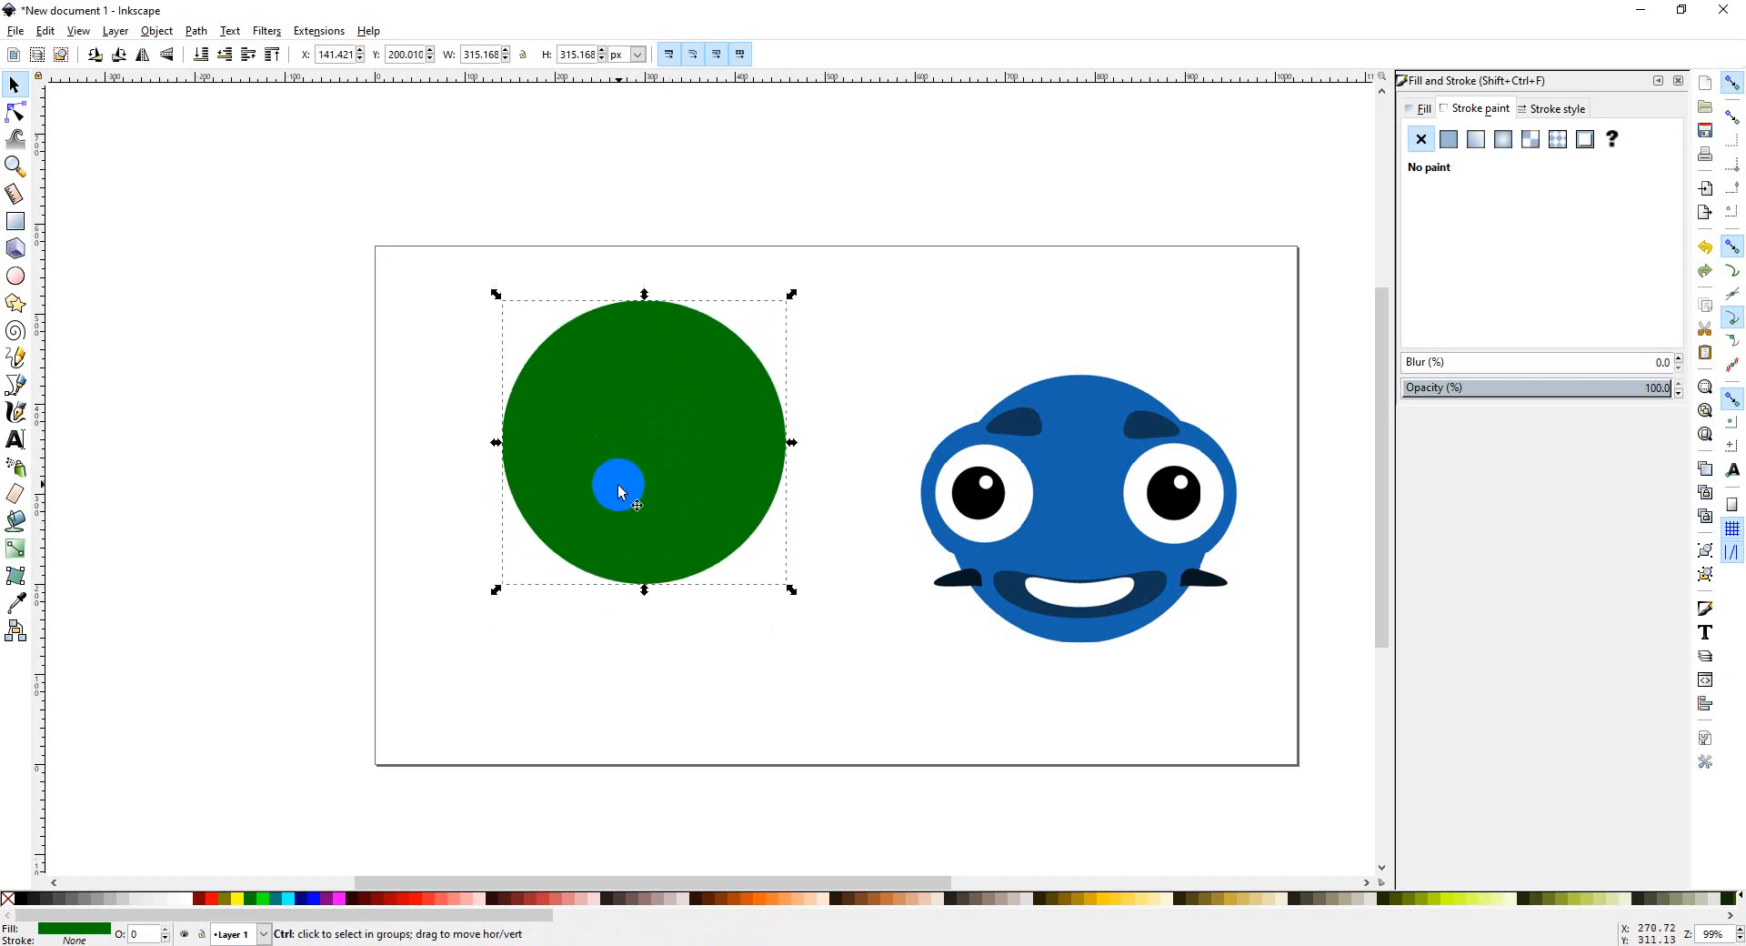
key("ctrl+z")
left_click_drag(642, 515, 602, 466)
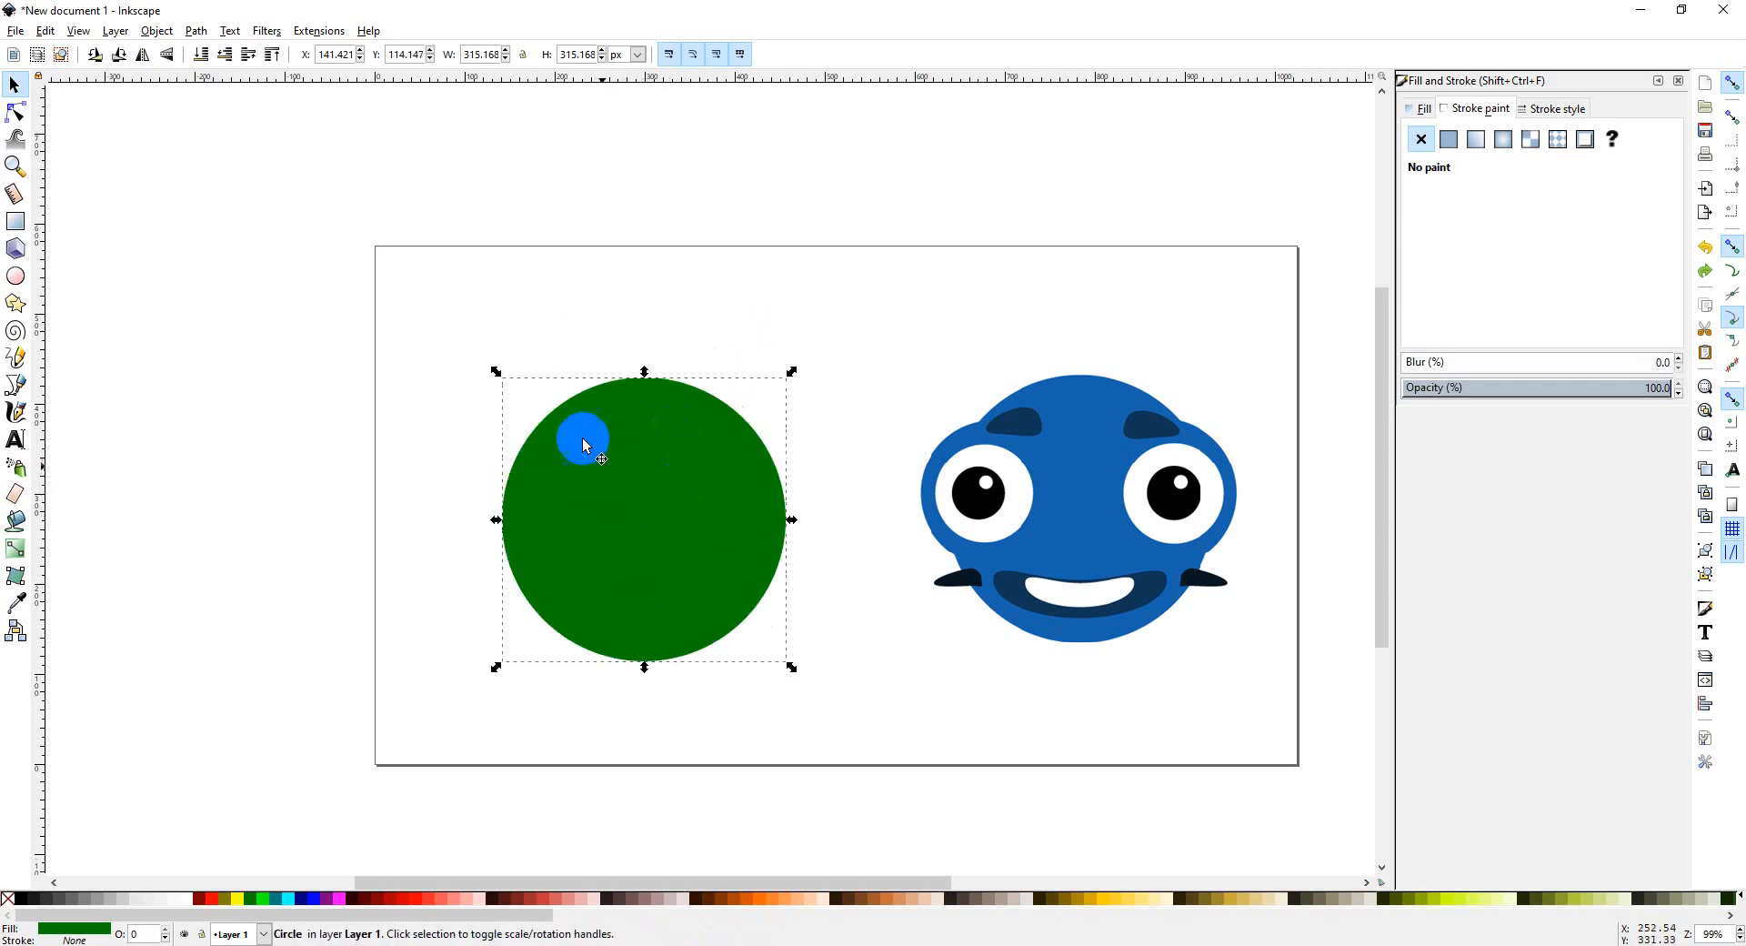
left_click_drag(617, 531, 642, 569)
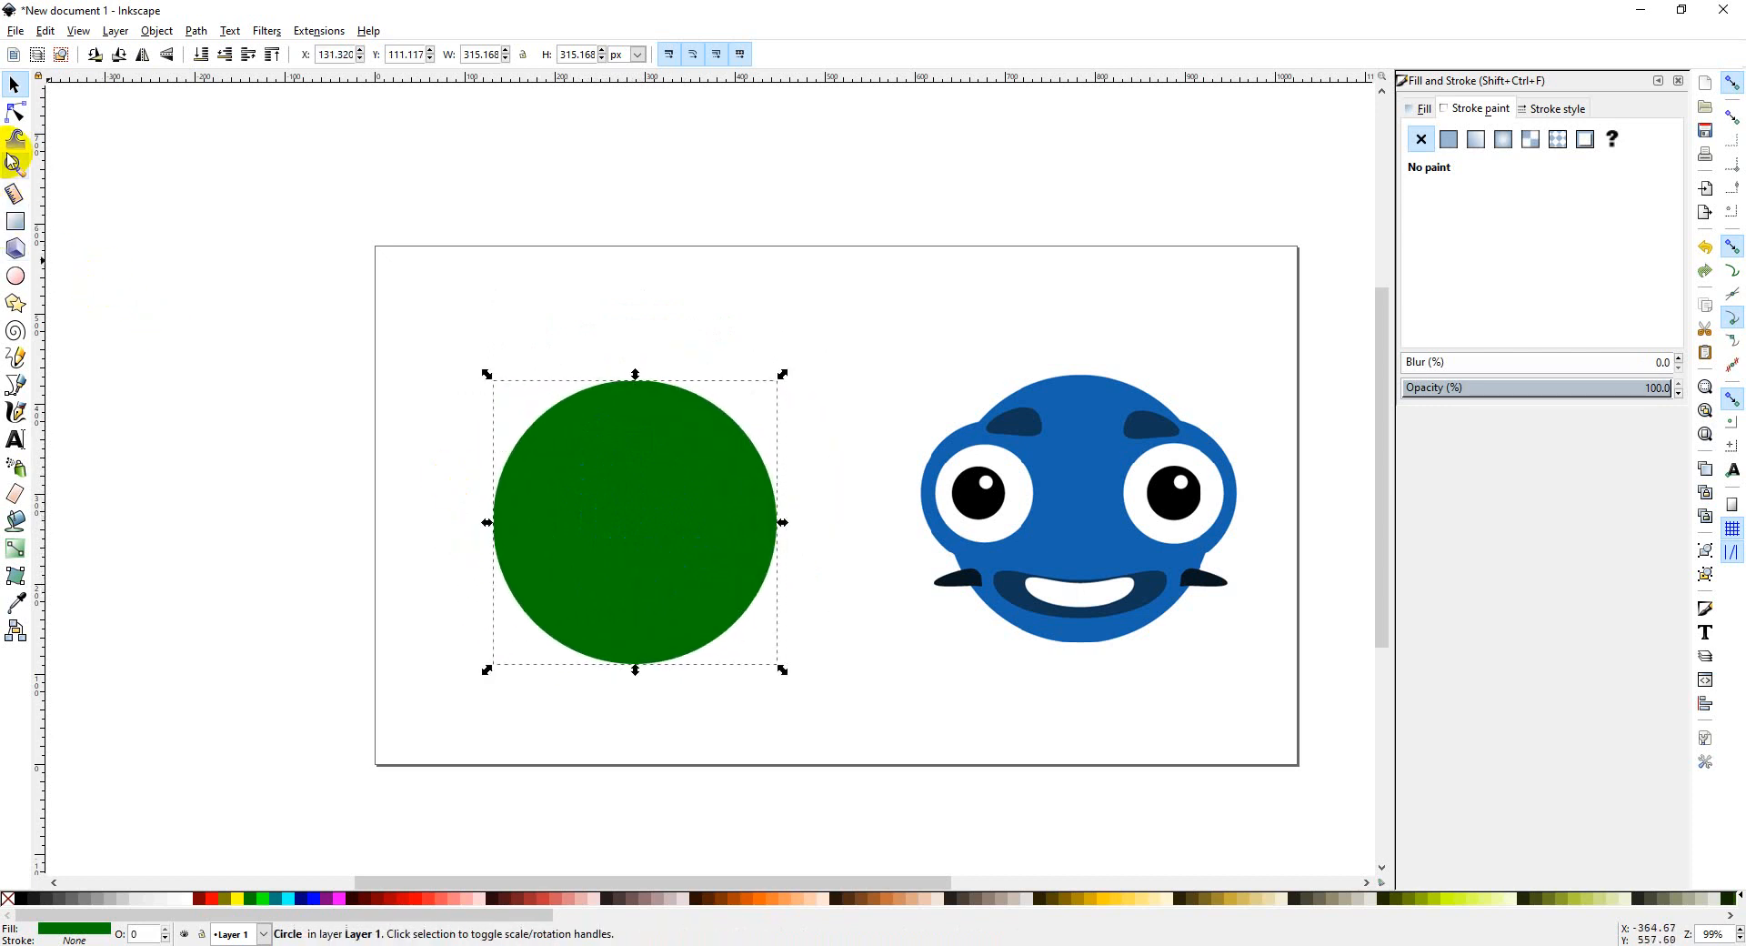
Step: Draw a green circle about 124 px across over the big circle's upper-left edge and nudge it slightly outward
left_click(16, 275)
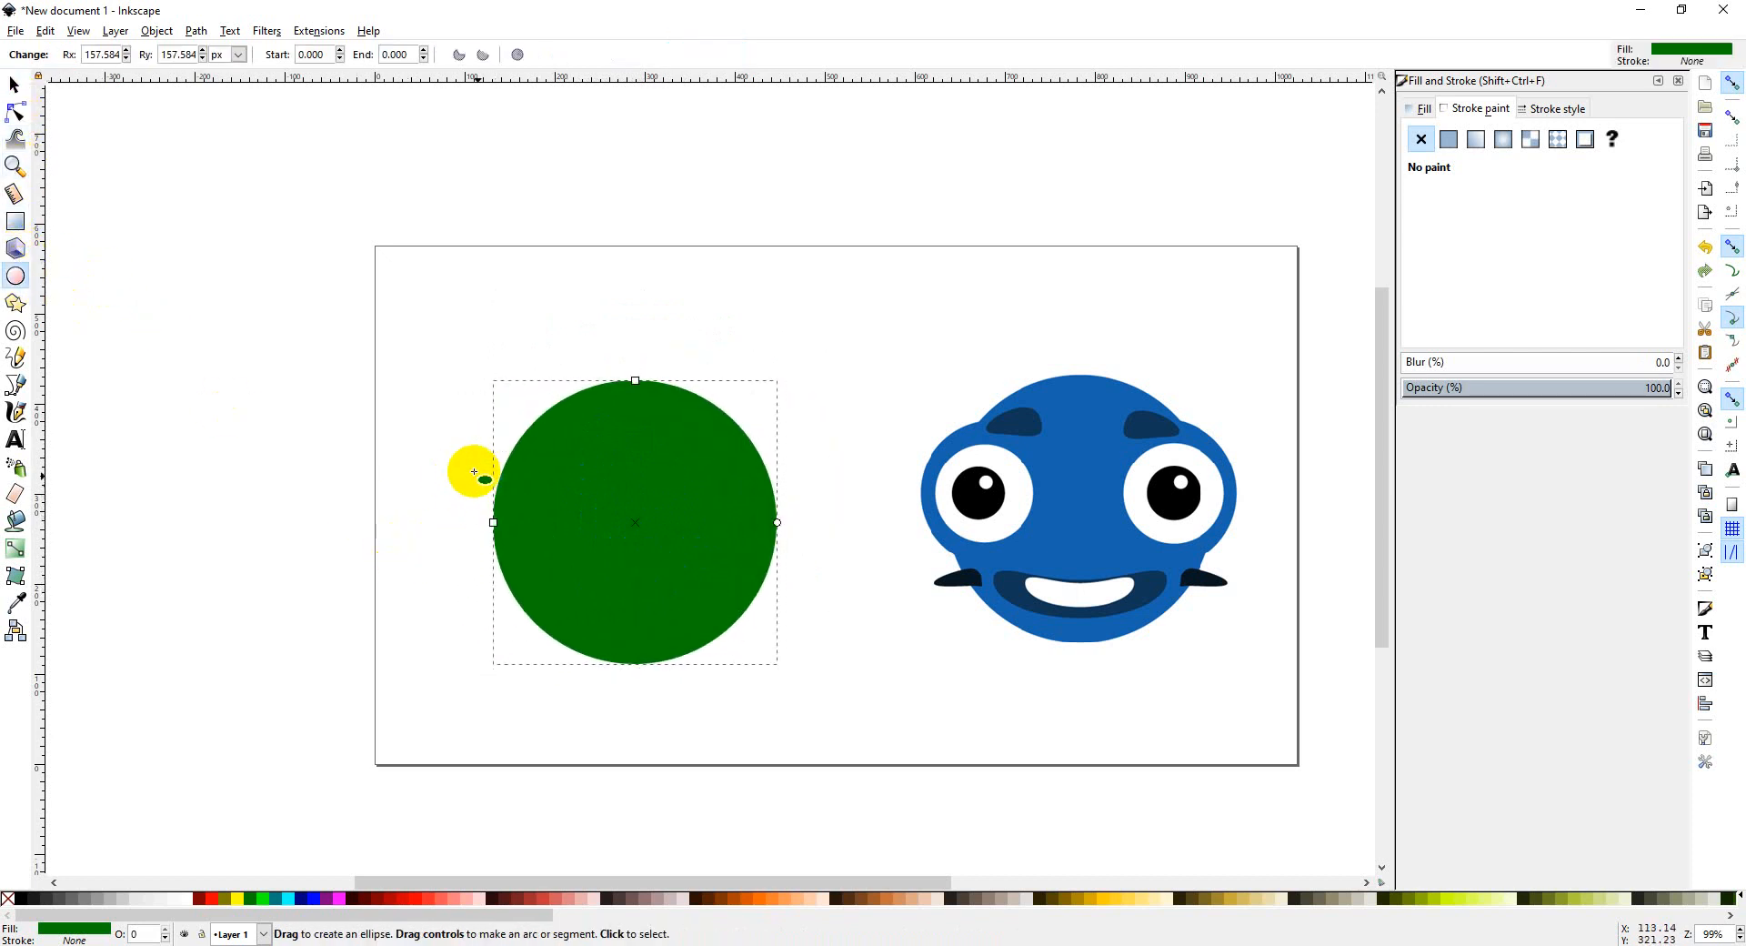
left_click_drag(468, 440, 592, 562)
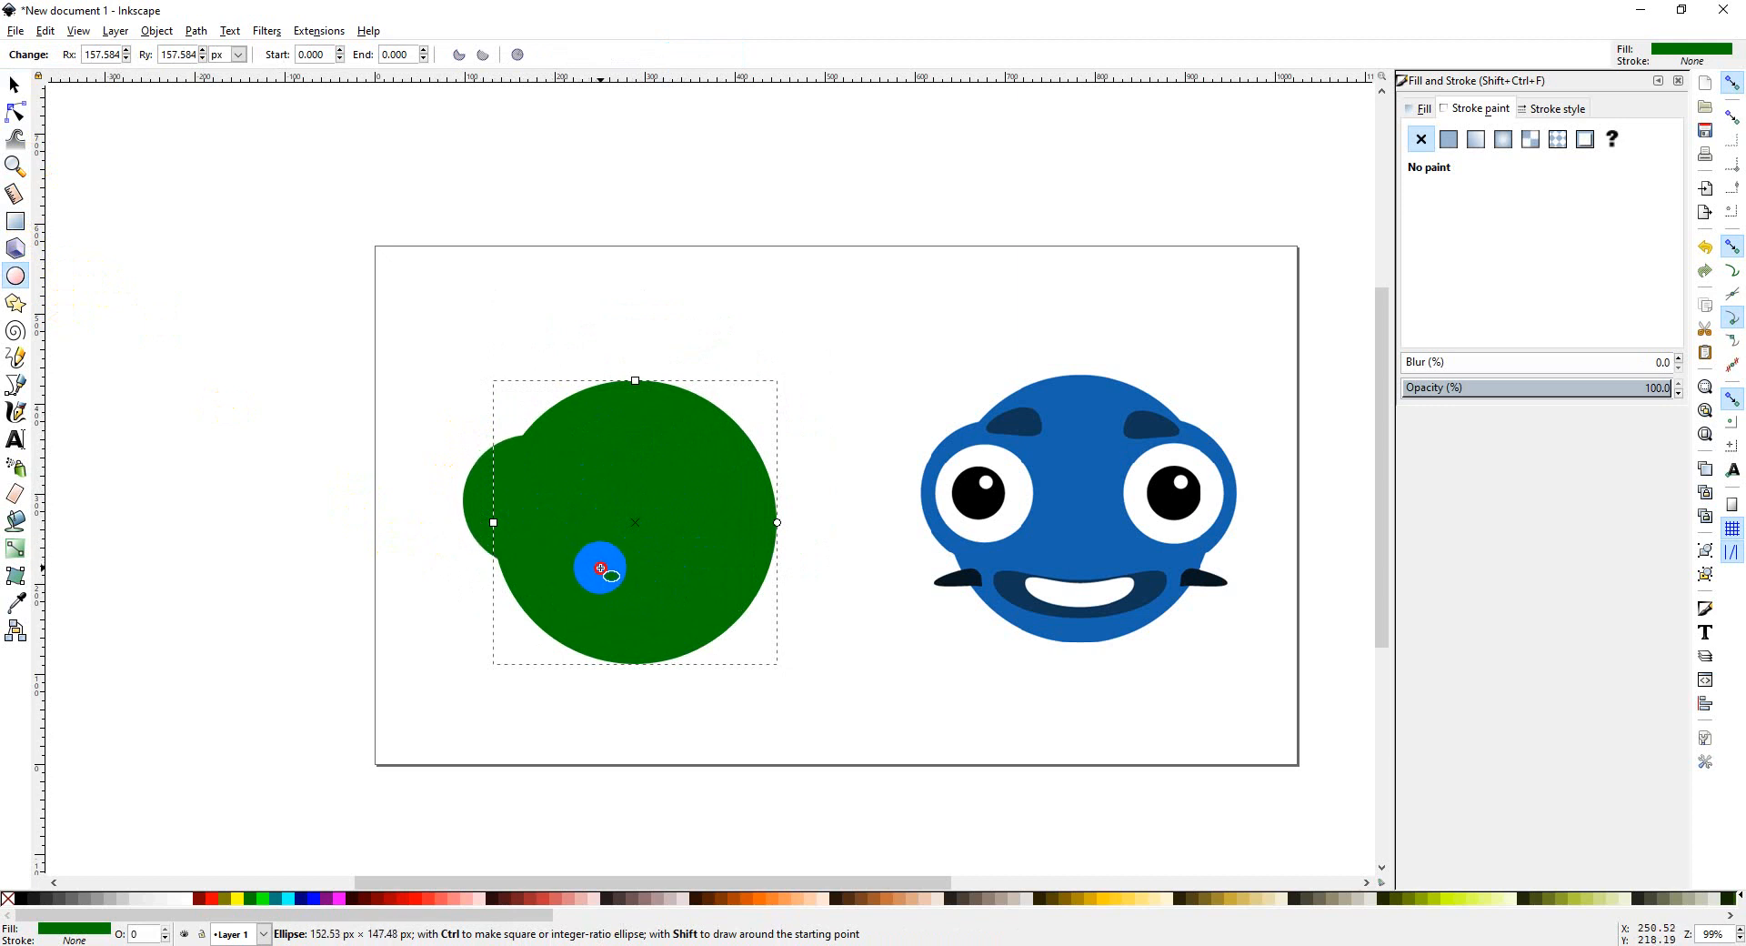
left_click_drag(600, 568, 587, 546)
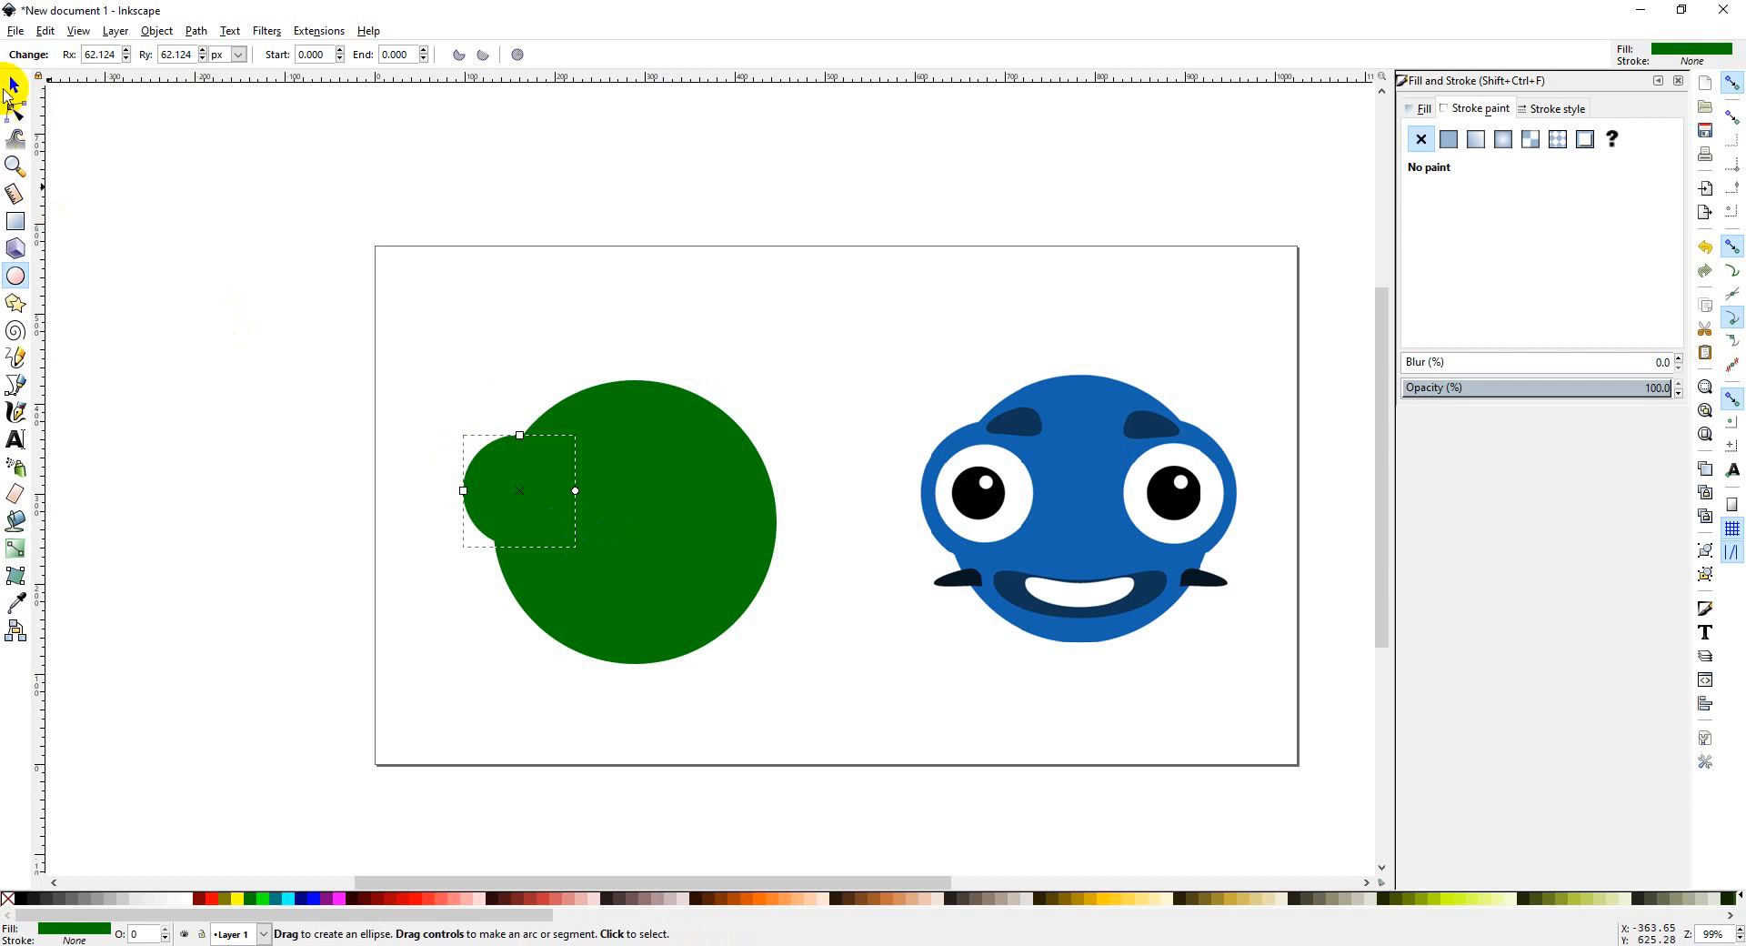
left_click(14, 84)
left_click(491, 380)
left_click_drag(483, 482, 467, 471)
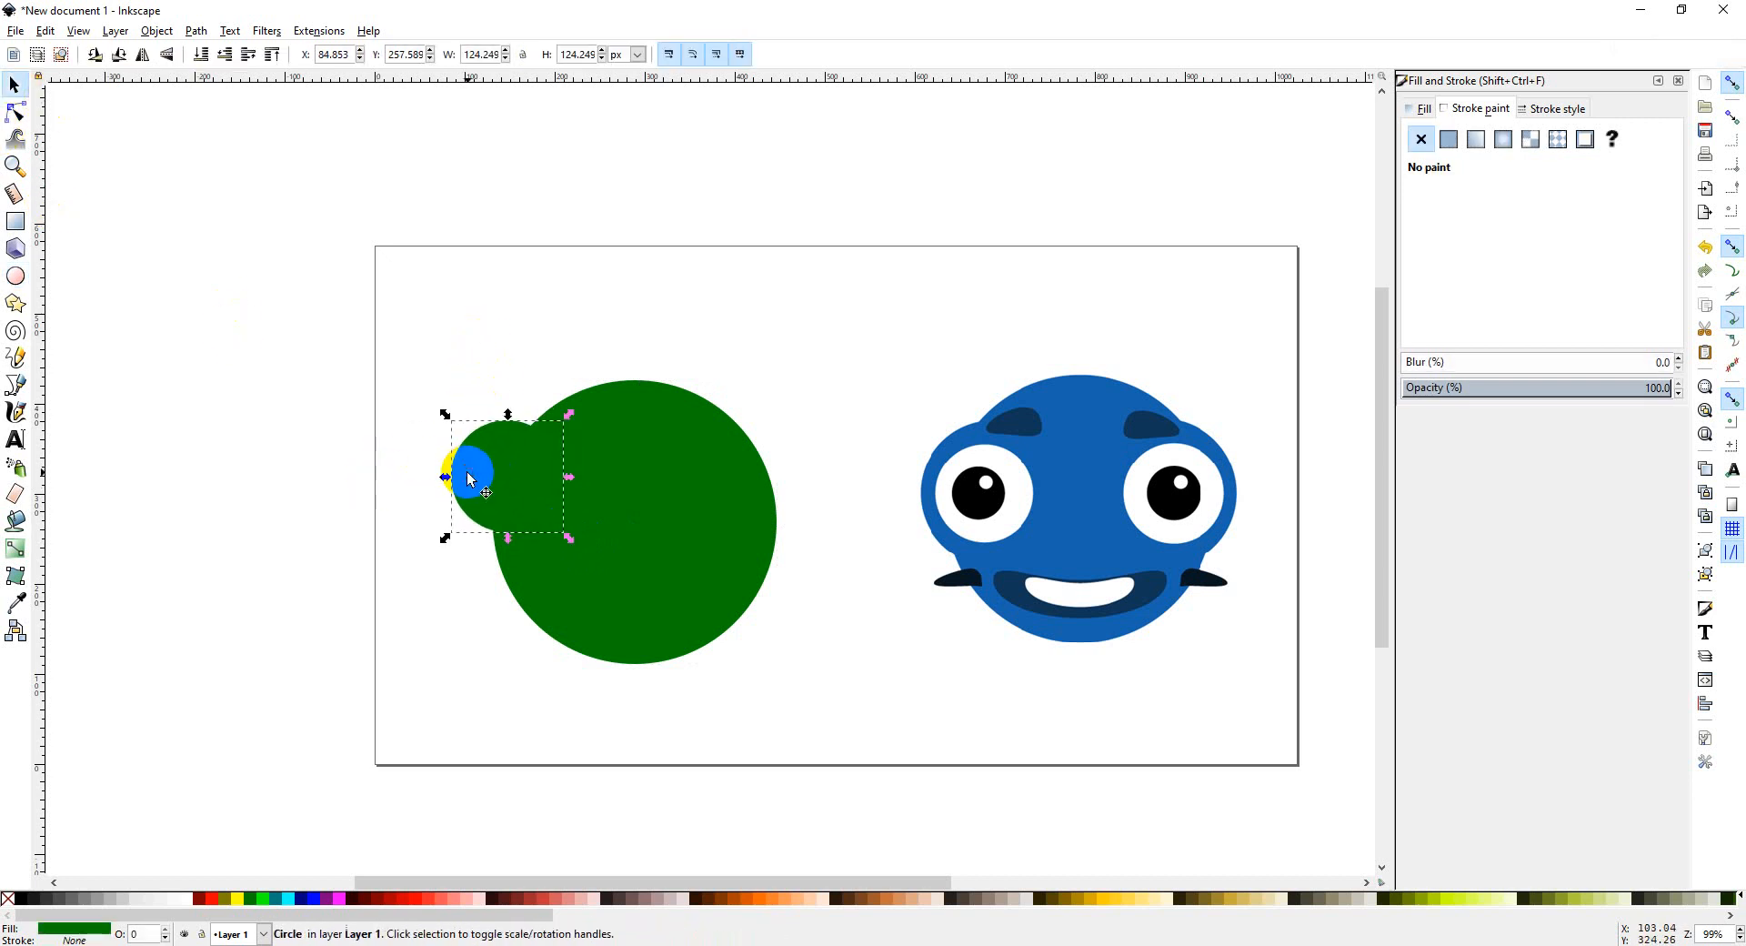
left_click(466, 471)
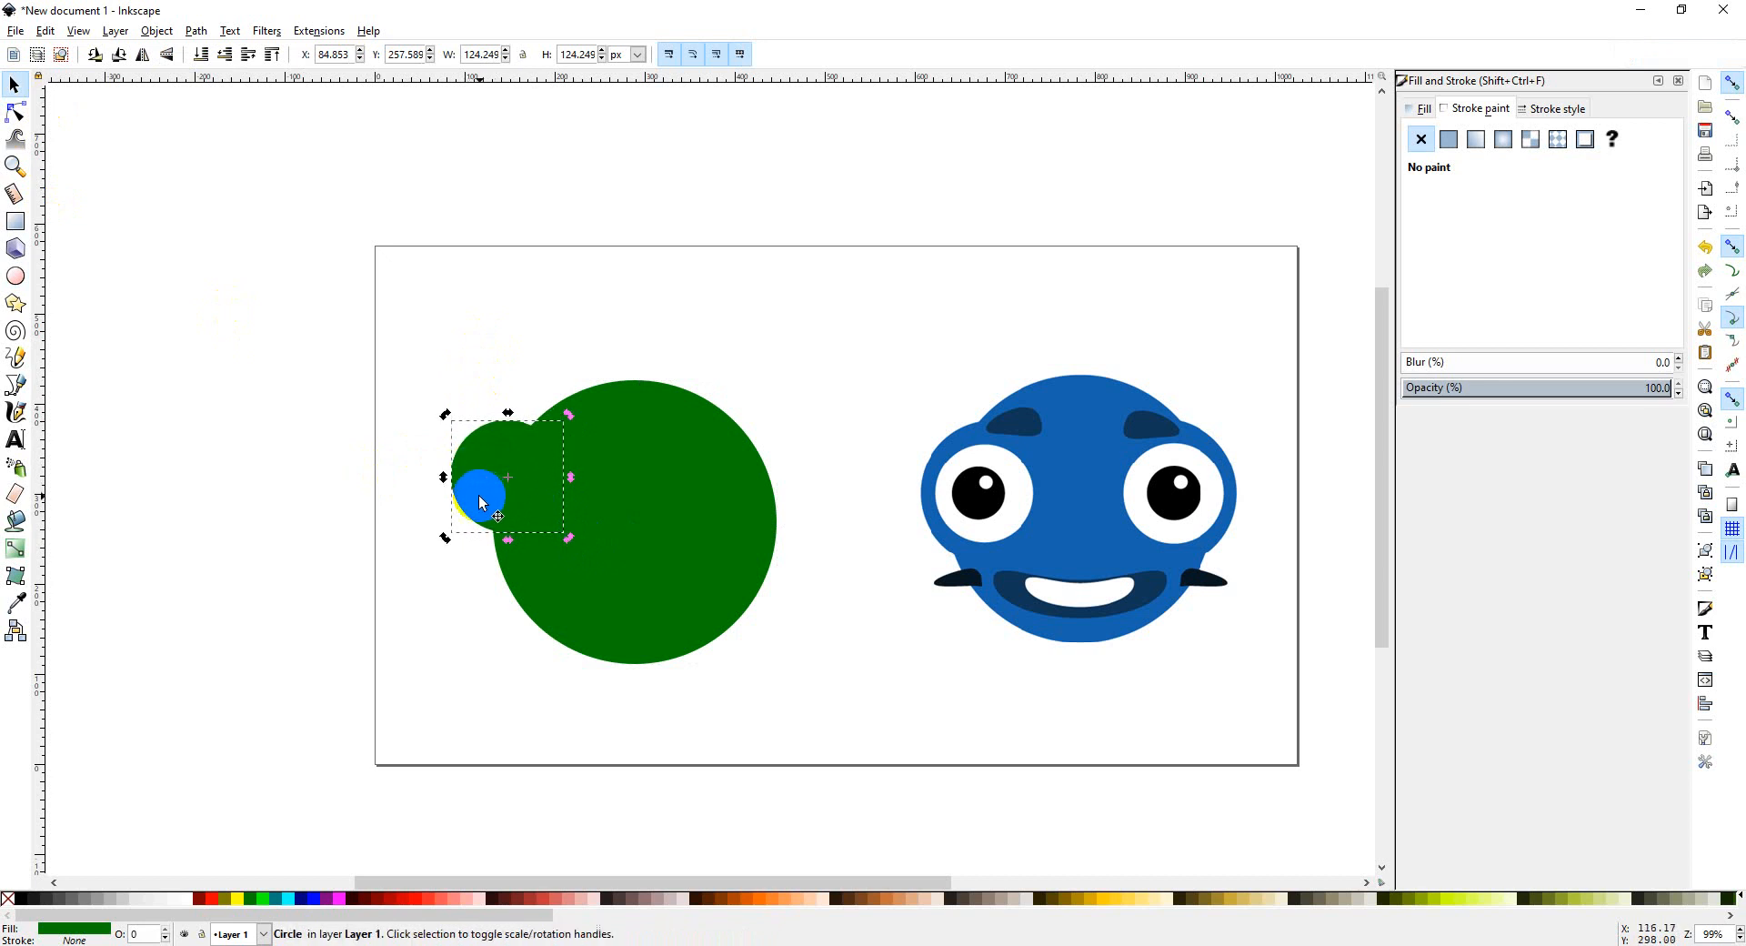
Step: Place a copy of the small green circle on the big circle's upper-right edge and deselect it
left_click_drag(480, 494, 724, 493)
key("super+space")
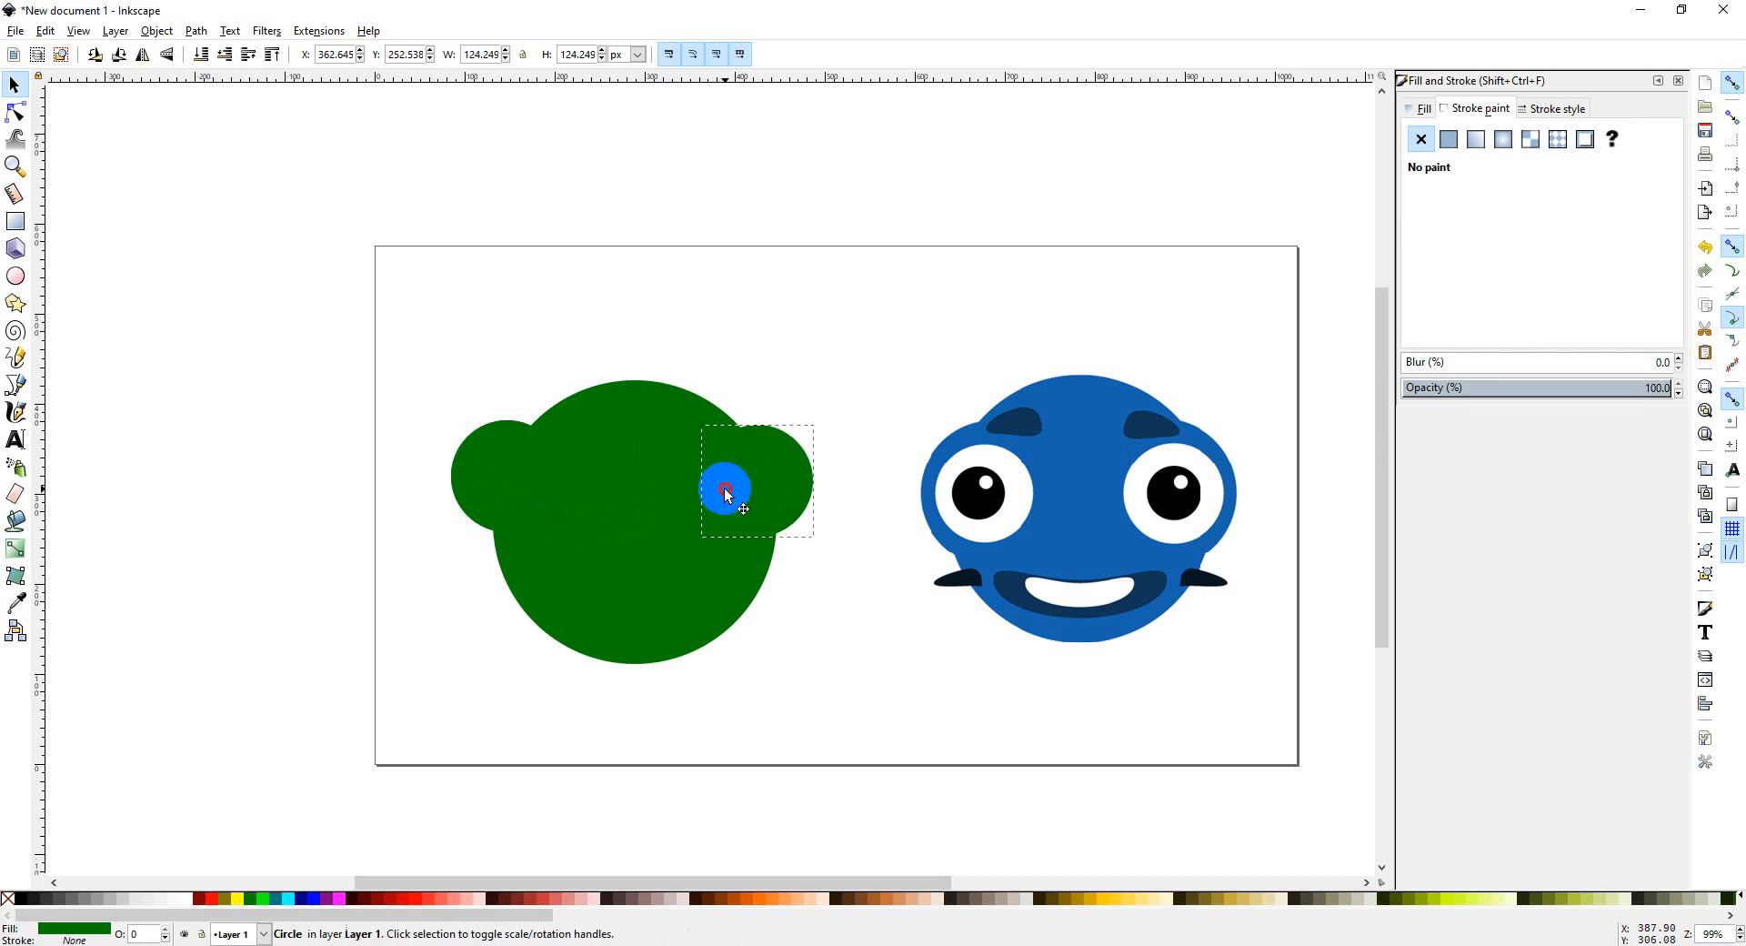
left_click_drag(726, 494, 733, 487)
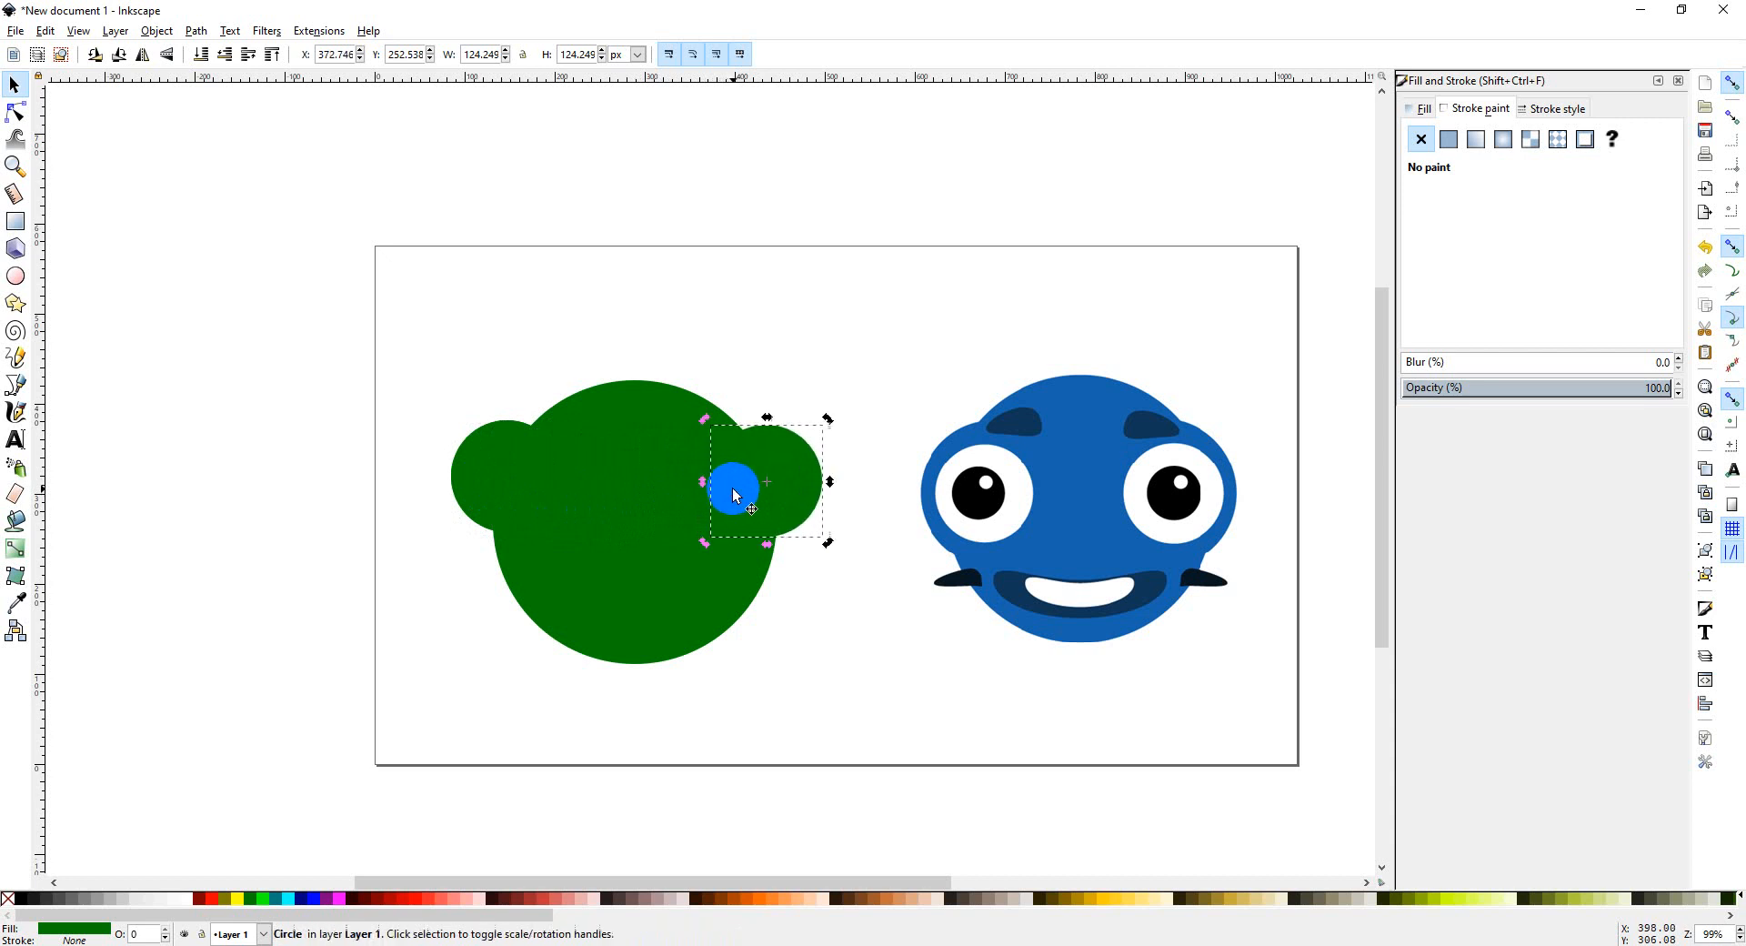
left_click(843, 586)
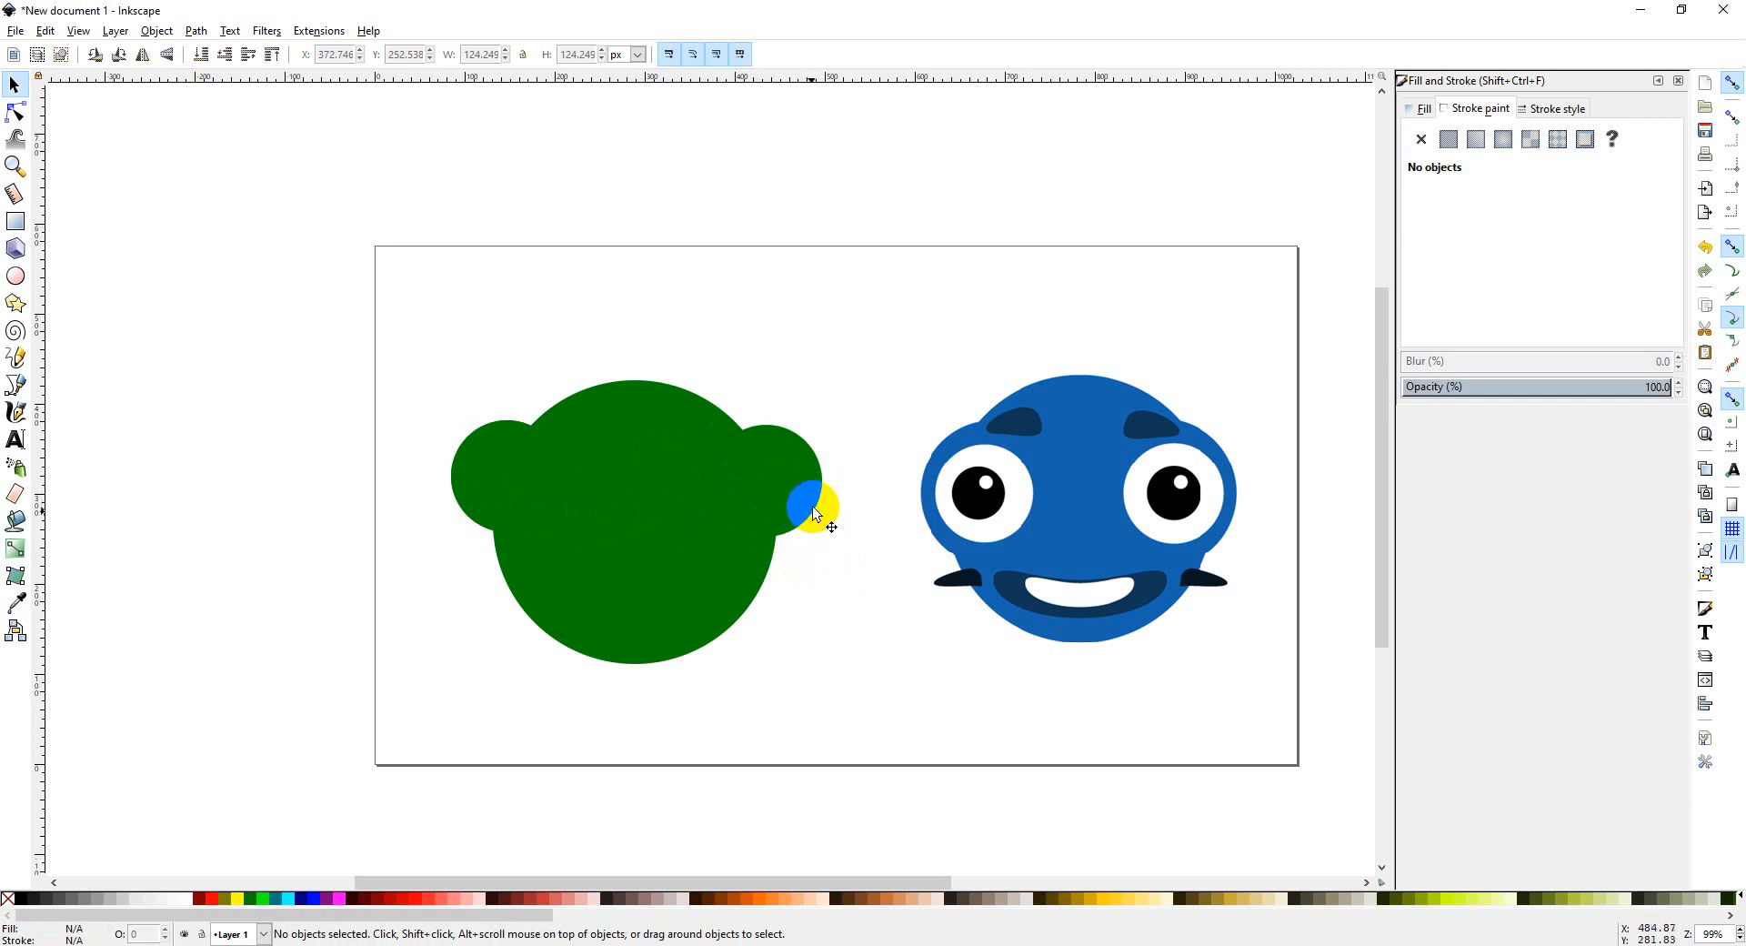
left_click(480, 493)
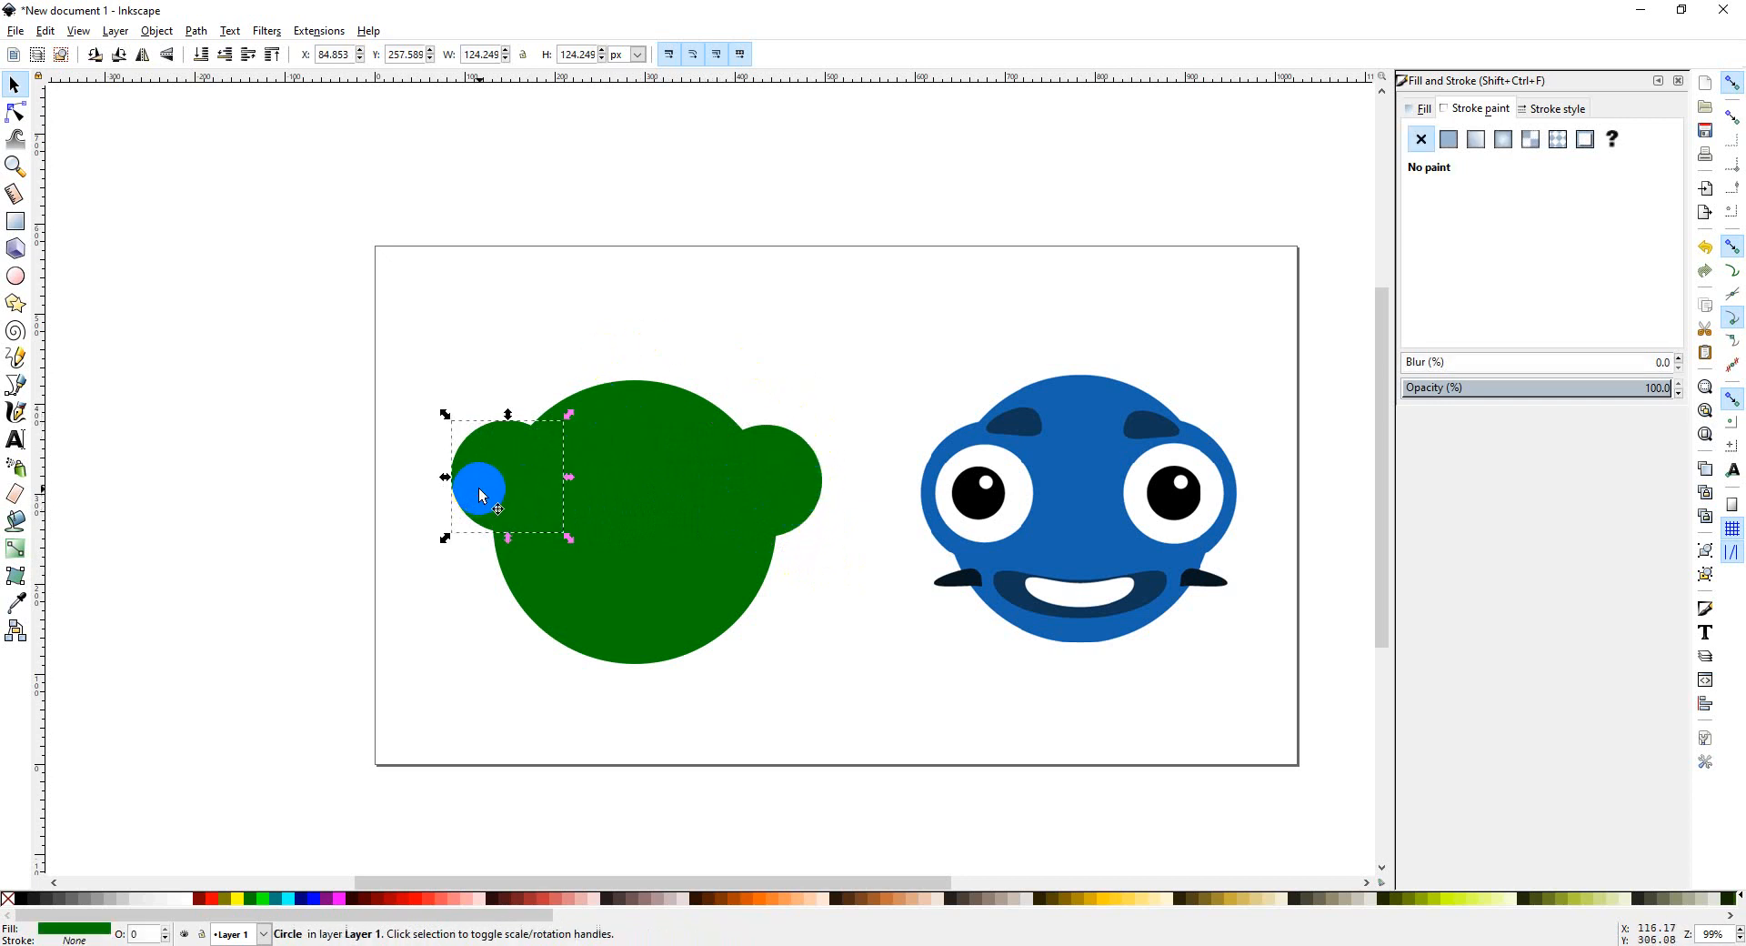
left_click(816, 493)
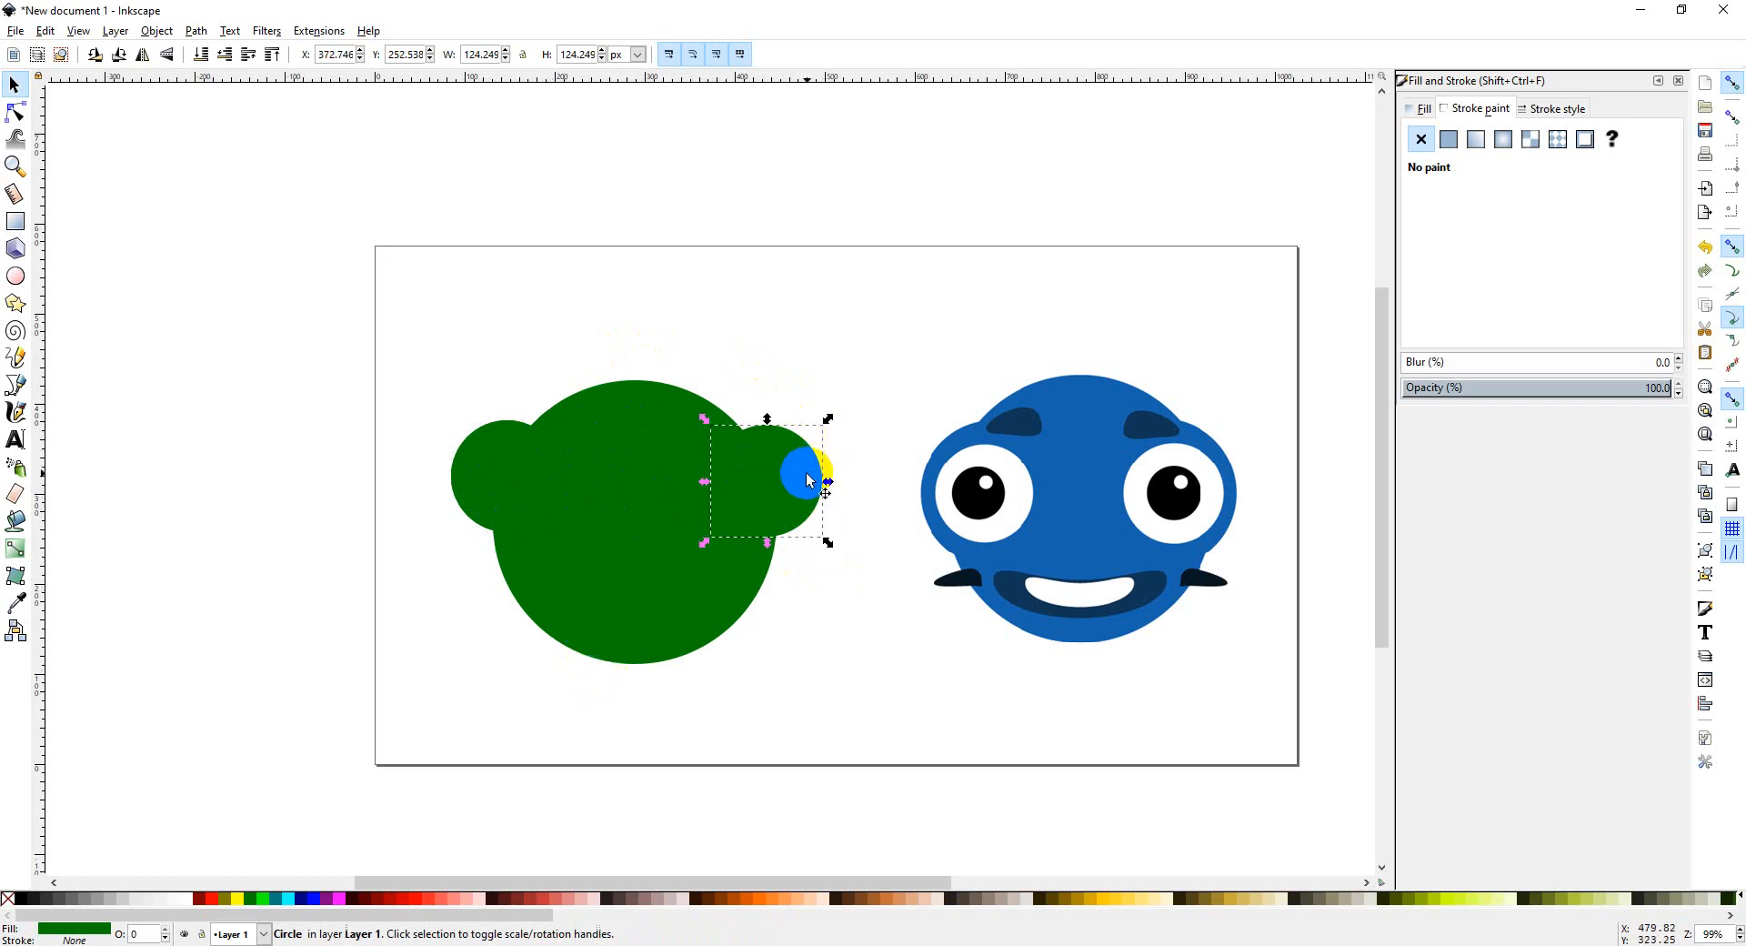
left_click_drag(863, 404, 387, 546)
key("ctrl+z")
left_click(760, 639)
left_click(467, 650)
left_click_drag(448, 350, 626, 645)
left_click(414, 615)
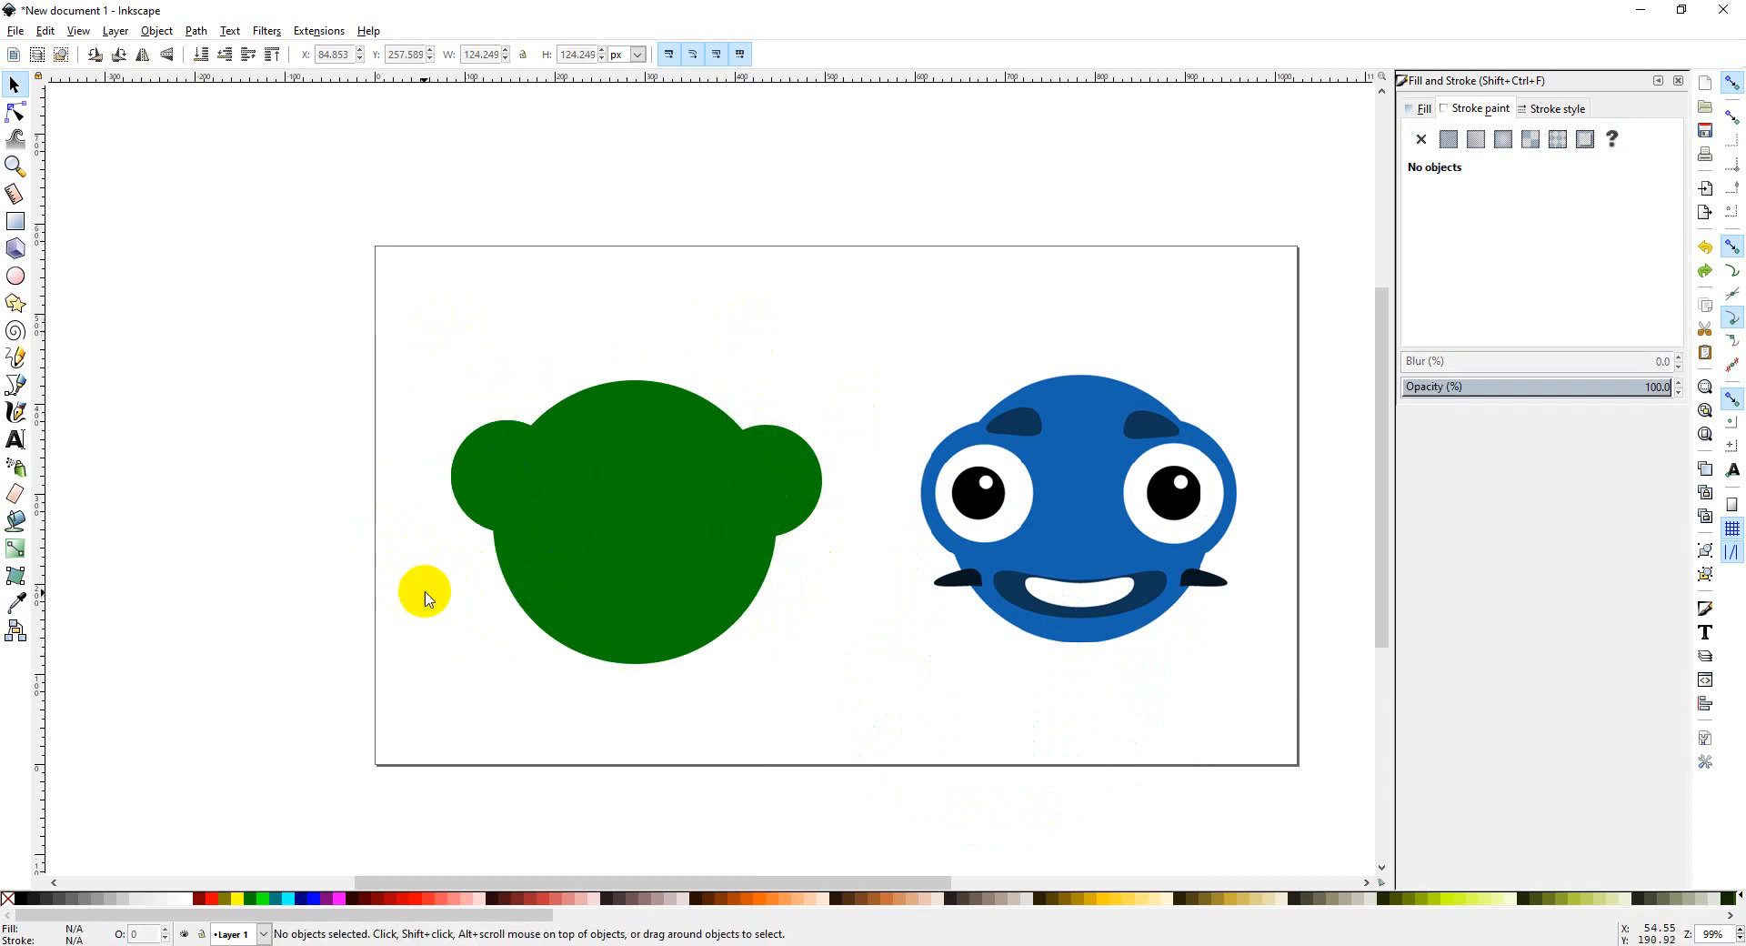
Step: Make a white copy of the small upper-left circle, about 98 px across, and place it inside the original as the eyeball
left_click(475, 476, "ctrl")
left_click_drag(484, 488, 410, 604)
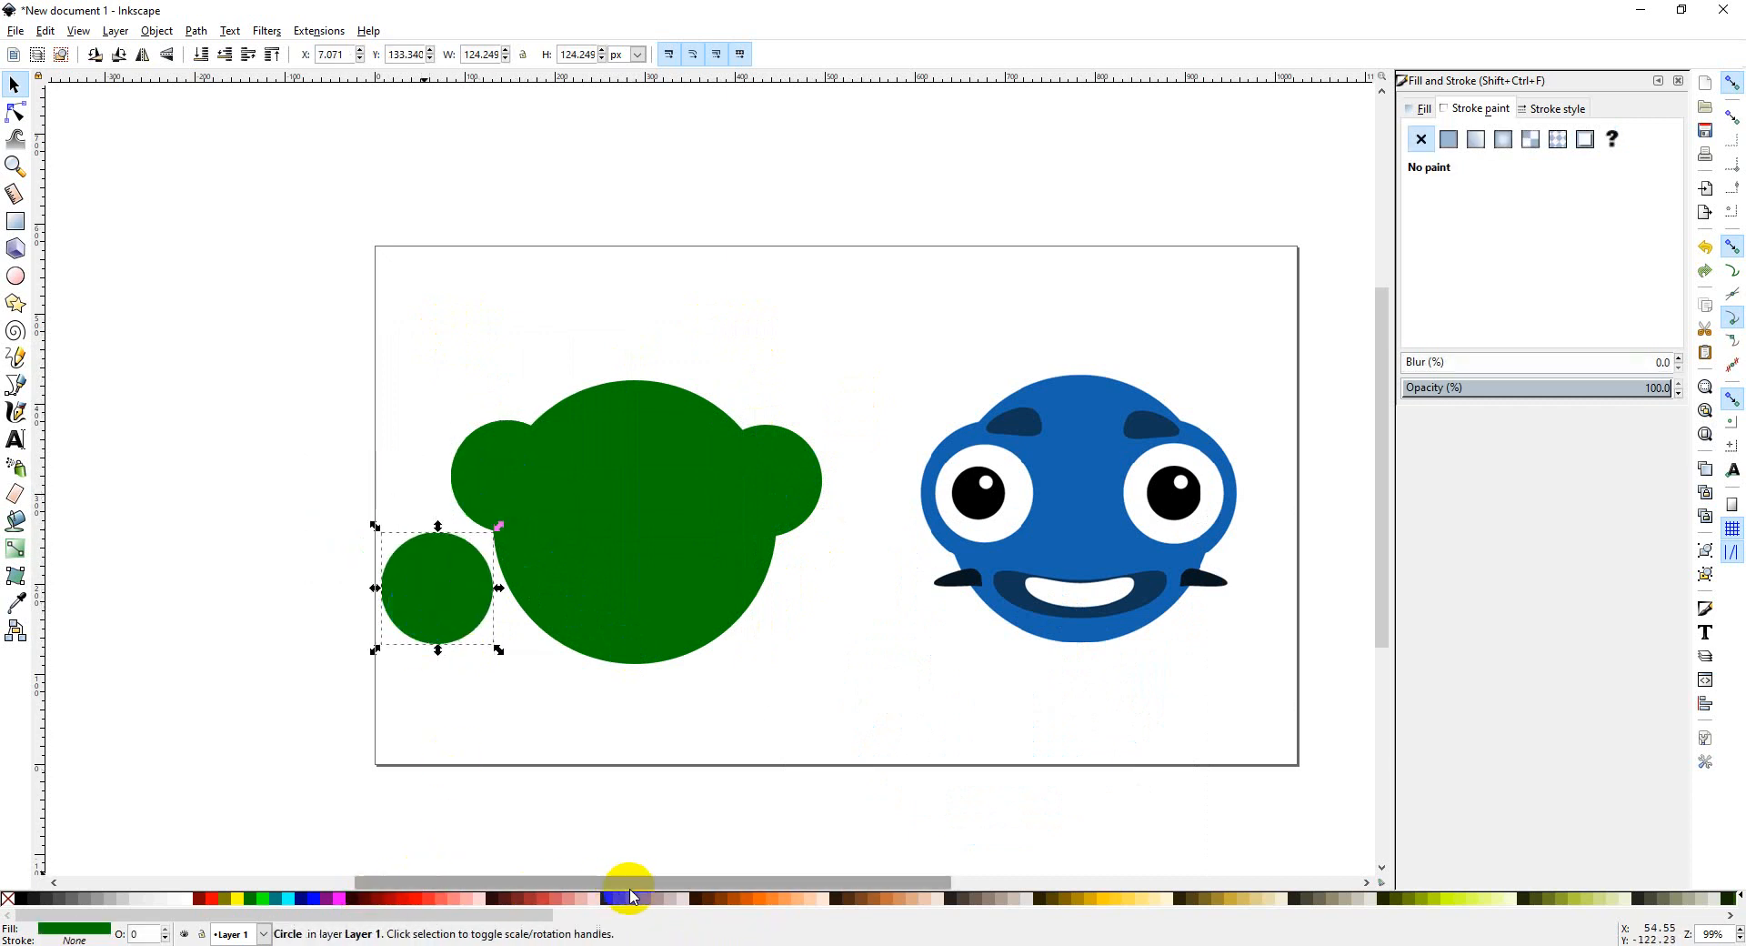
left_click(596, 900)
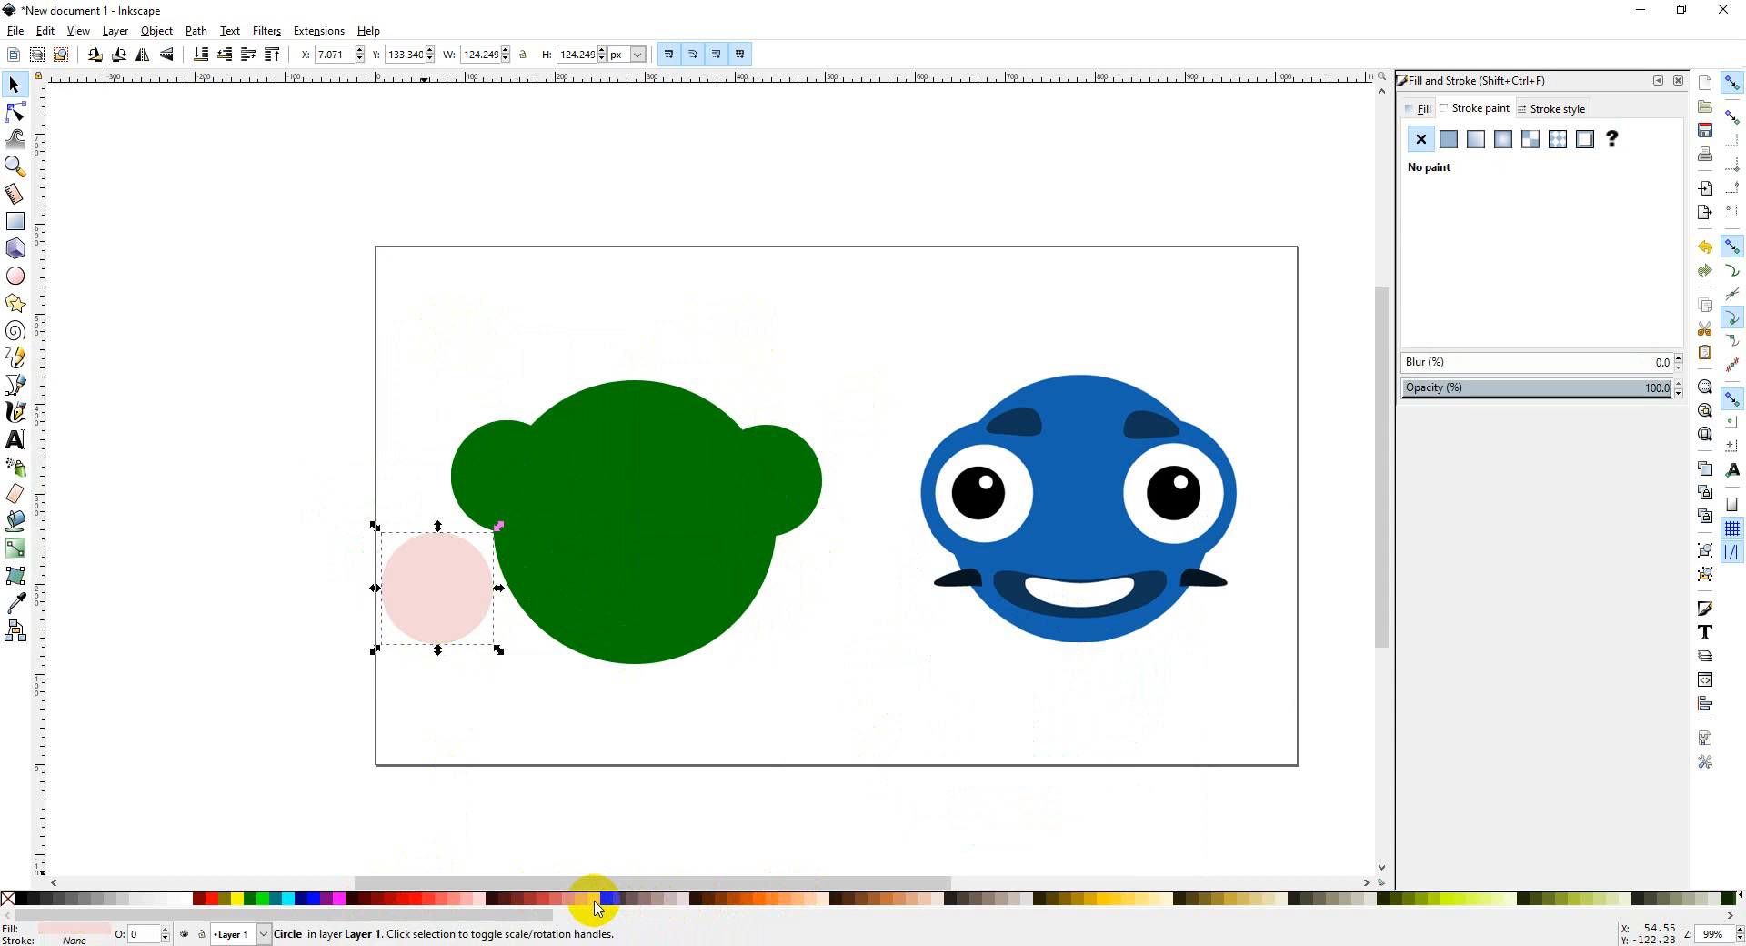
left_click(178, 899)
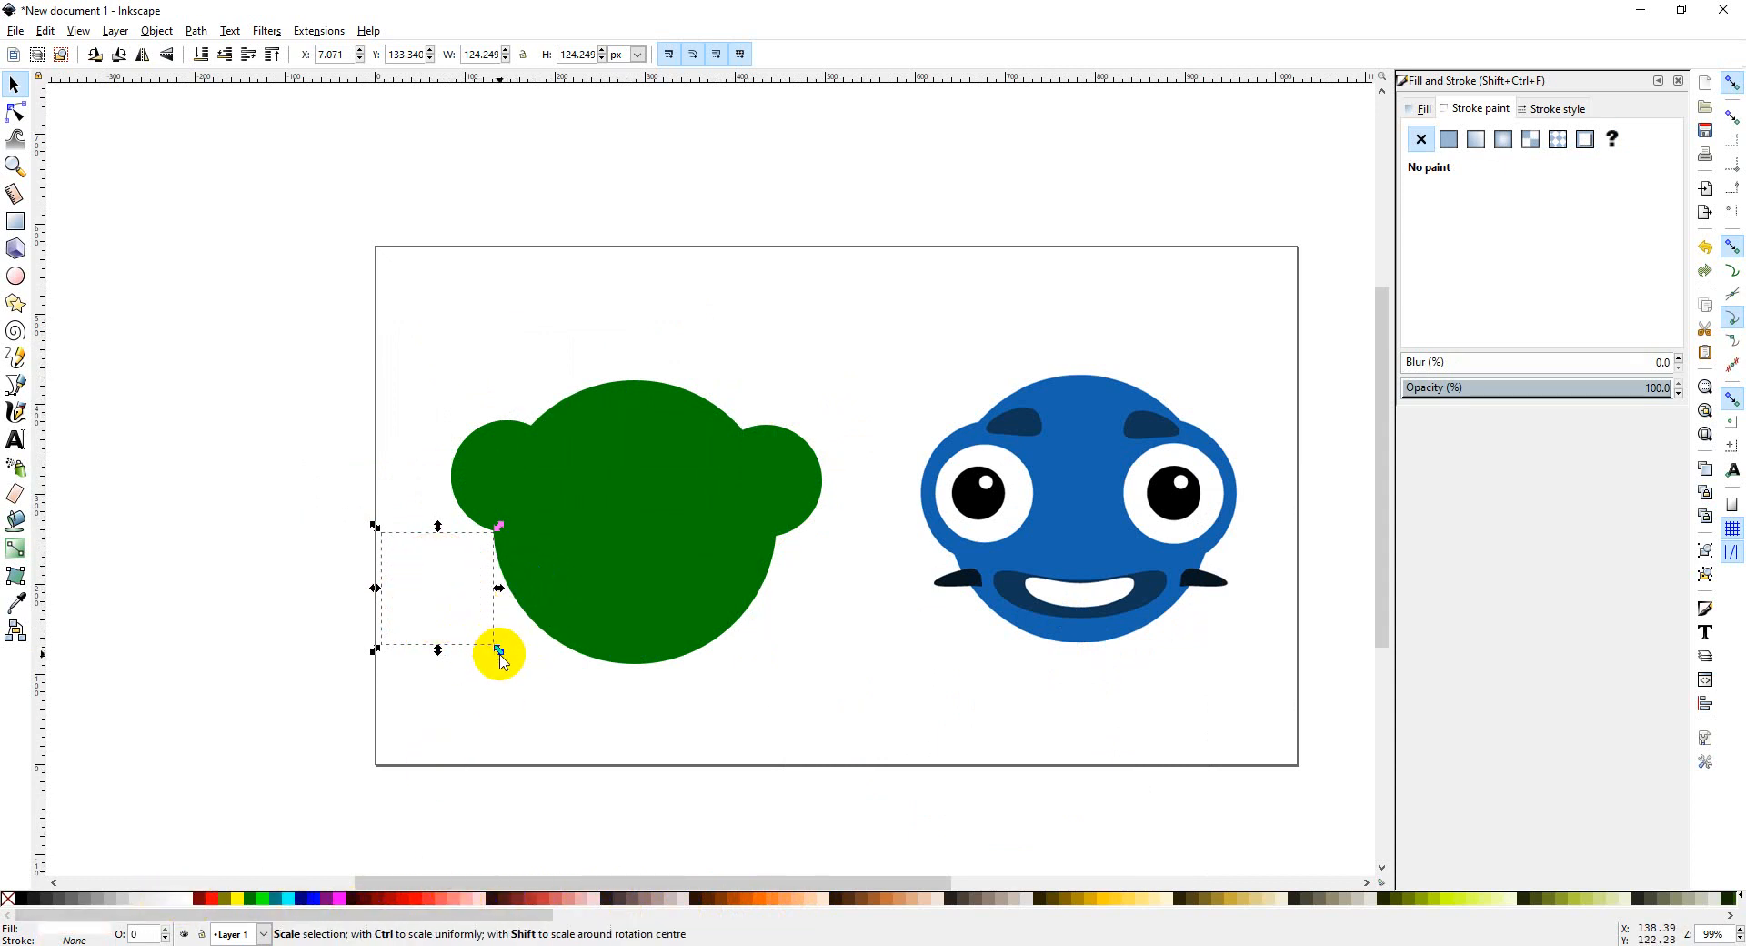
left_click_drag(500, 651, 518, 484)
left_click(521, 489)
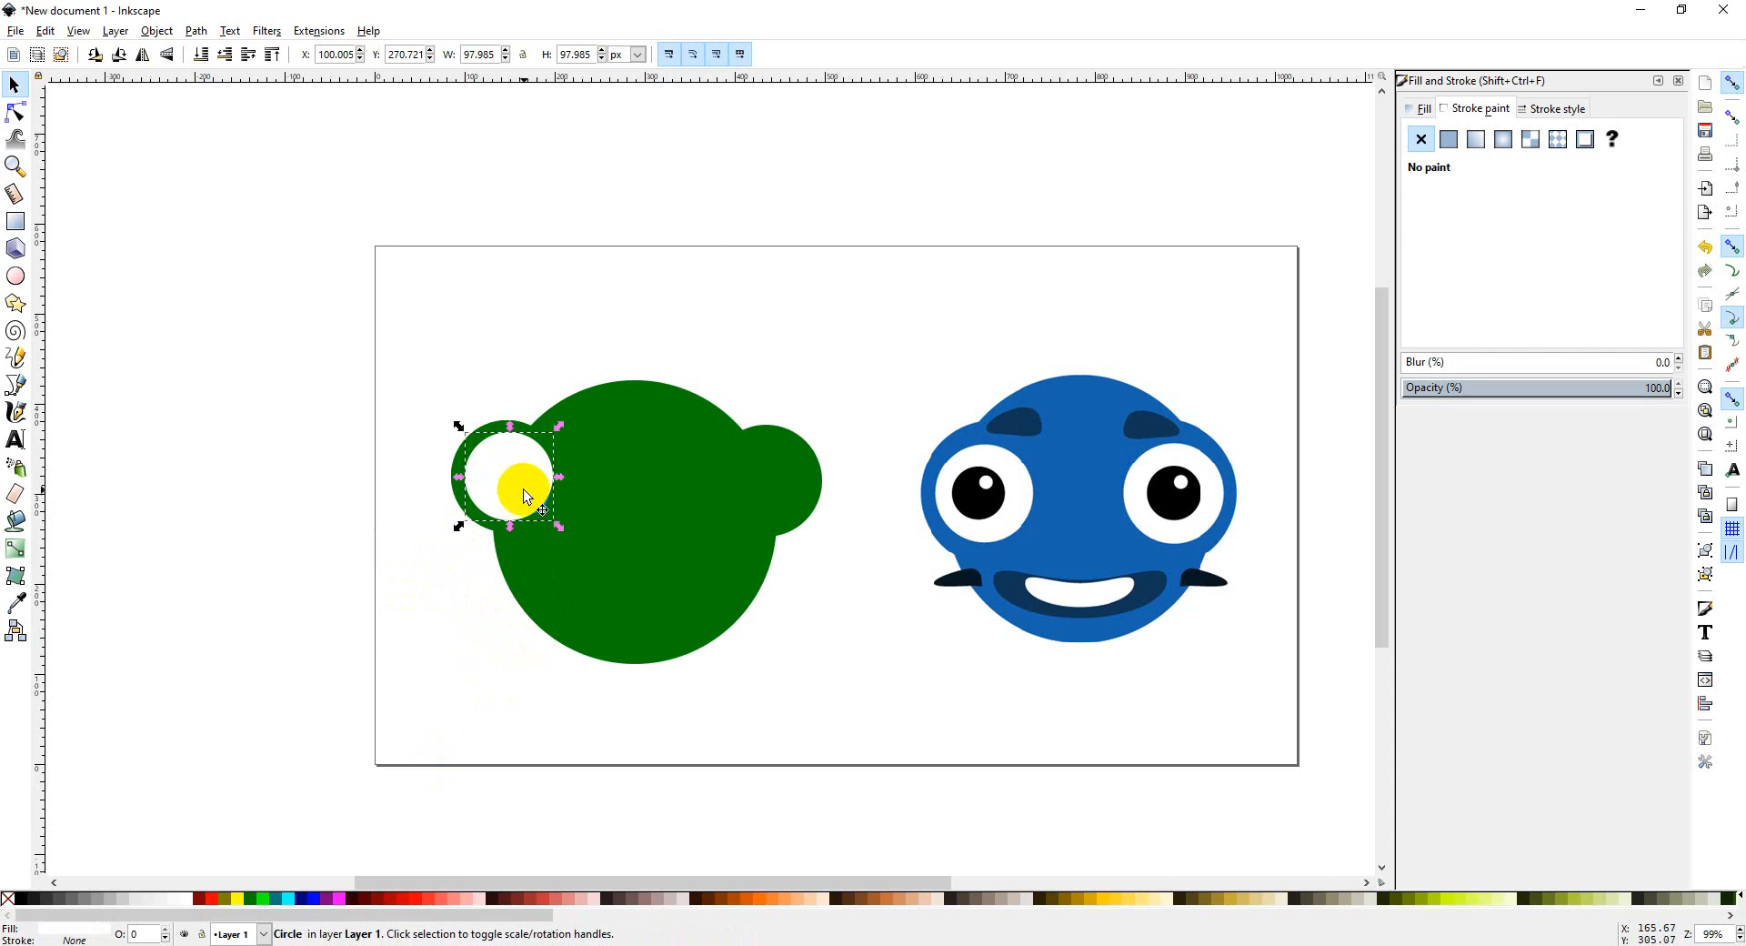
Step: Make a black pupil about 47 px across from a copy of the white circle and place it inside the eyeball
left_click_drag(501, 478, 537, 482)
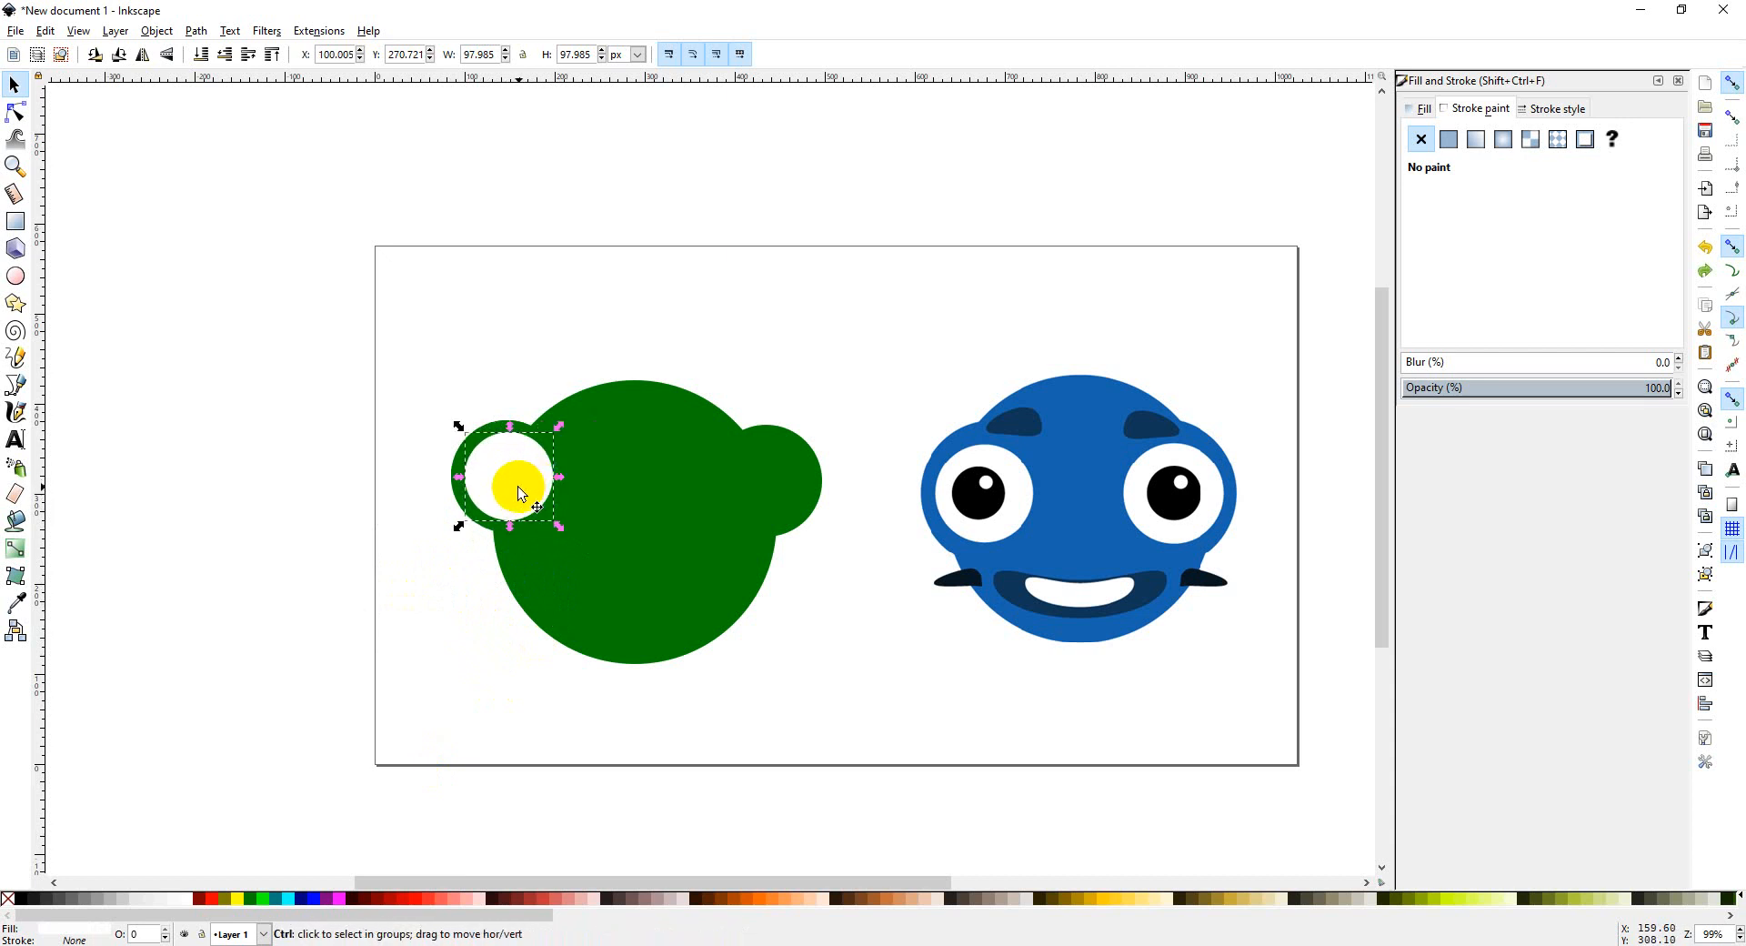
left_click_drag(517, 486, 531, 489)
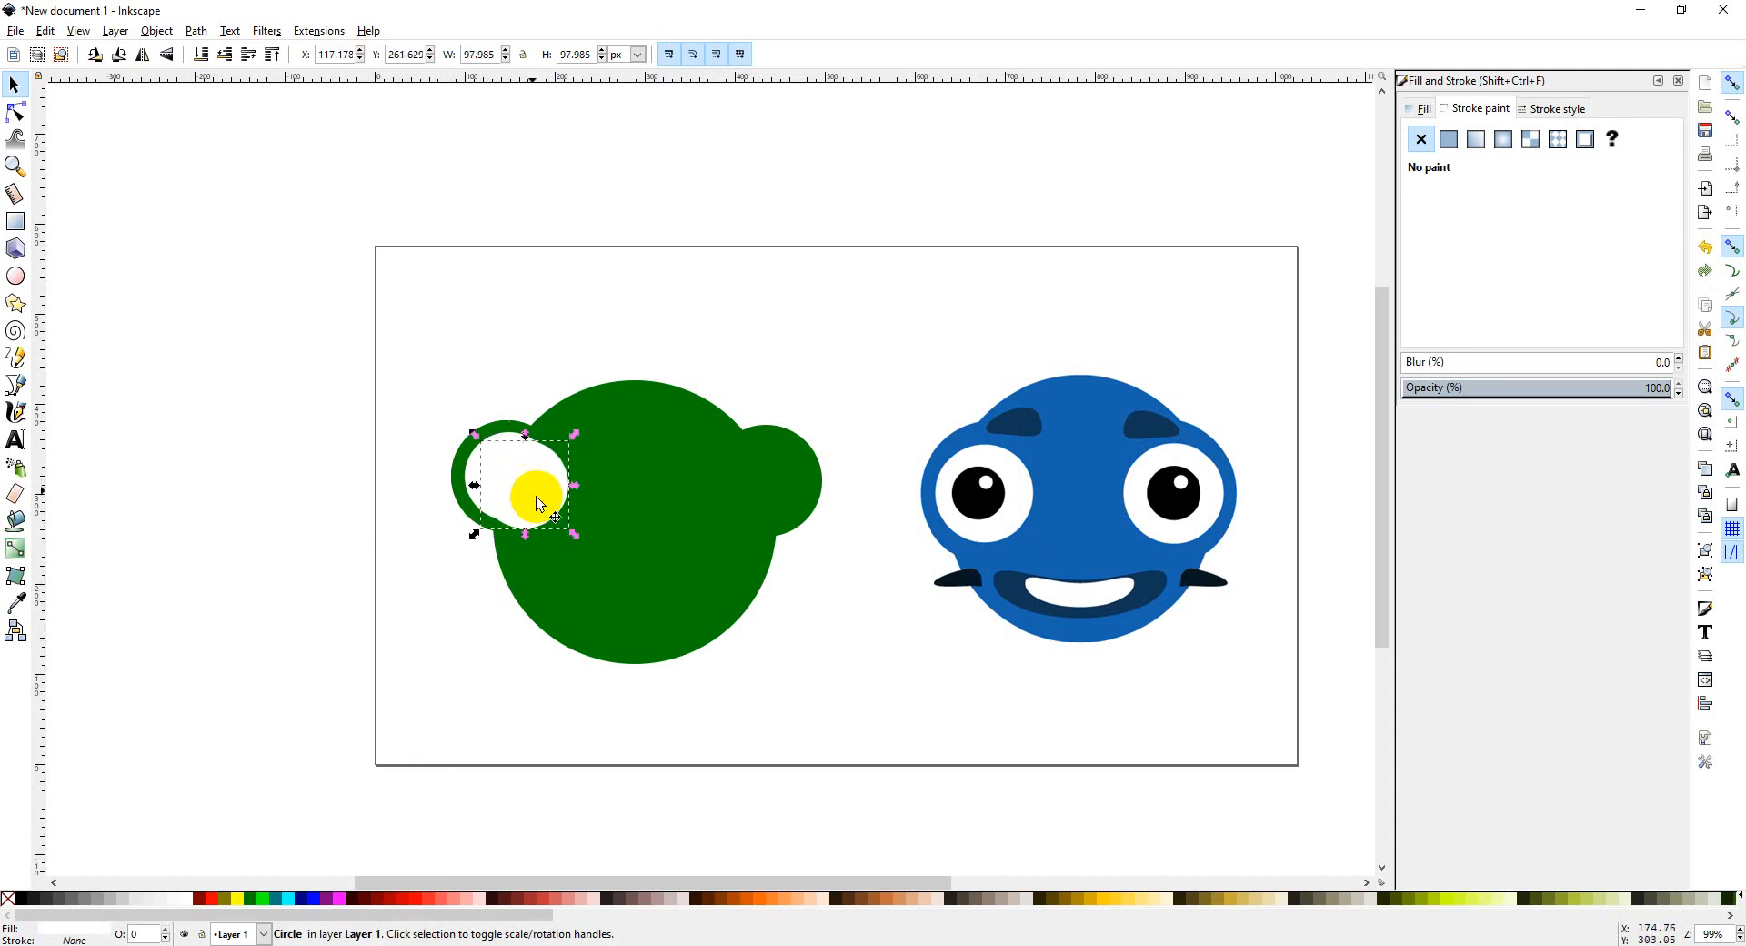
left_click_drag(577, 533, 510, 491)
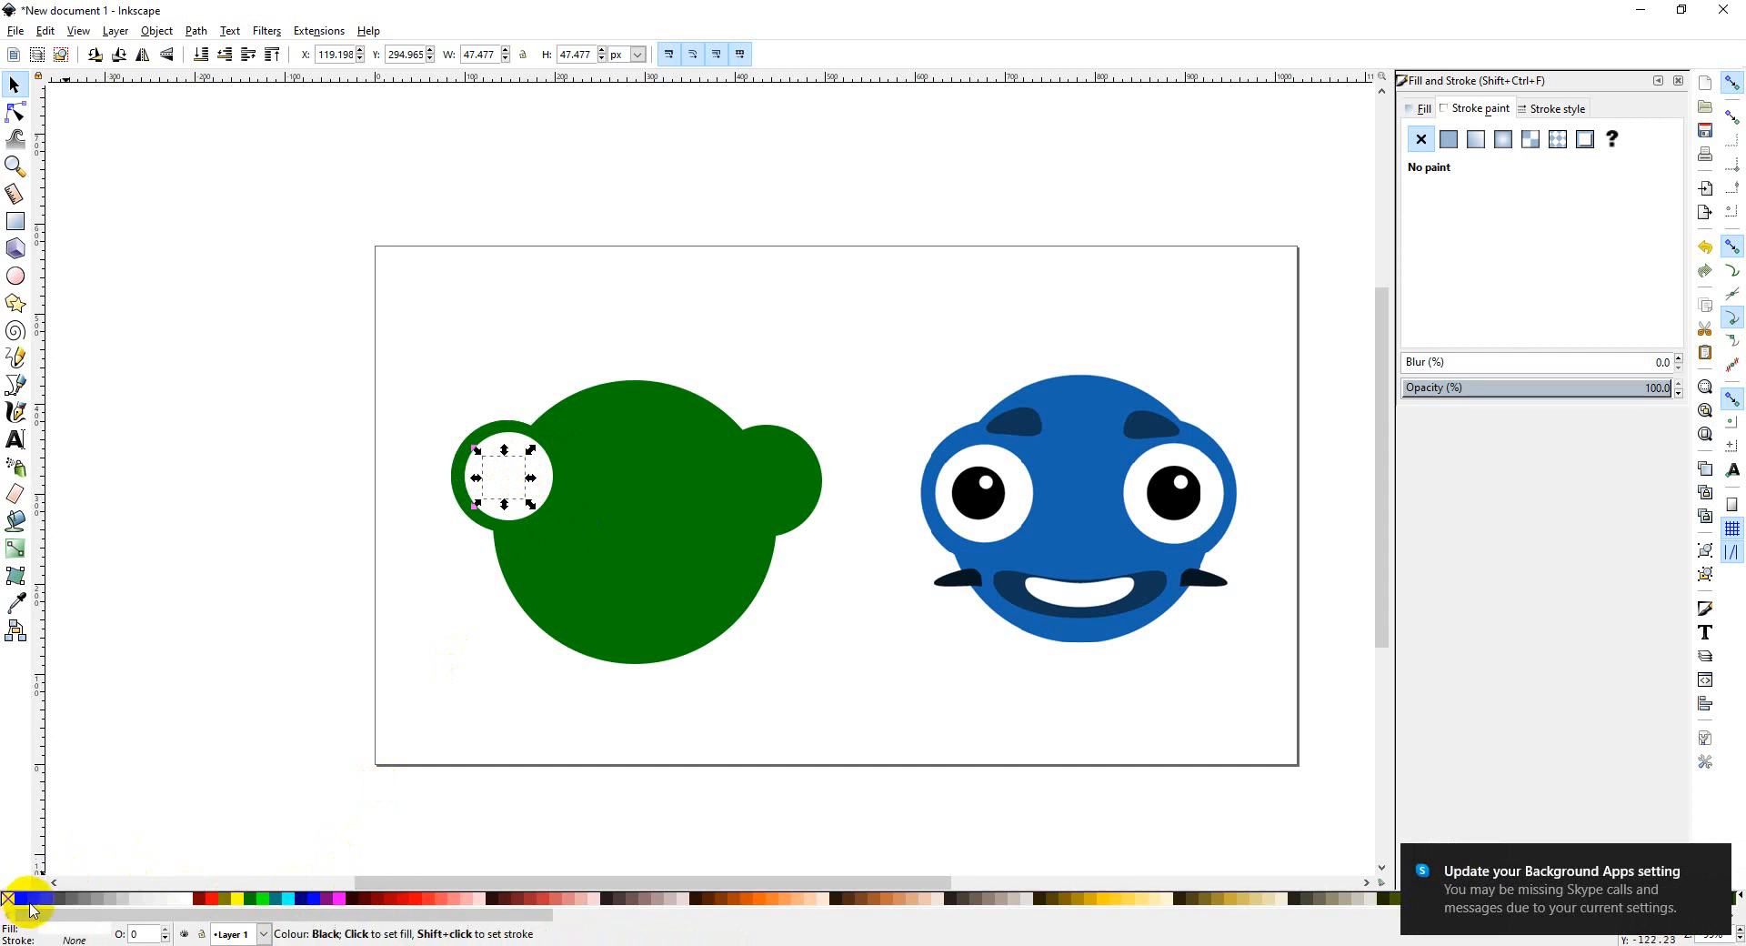
left_click(22, 899)
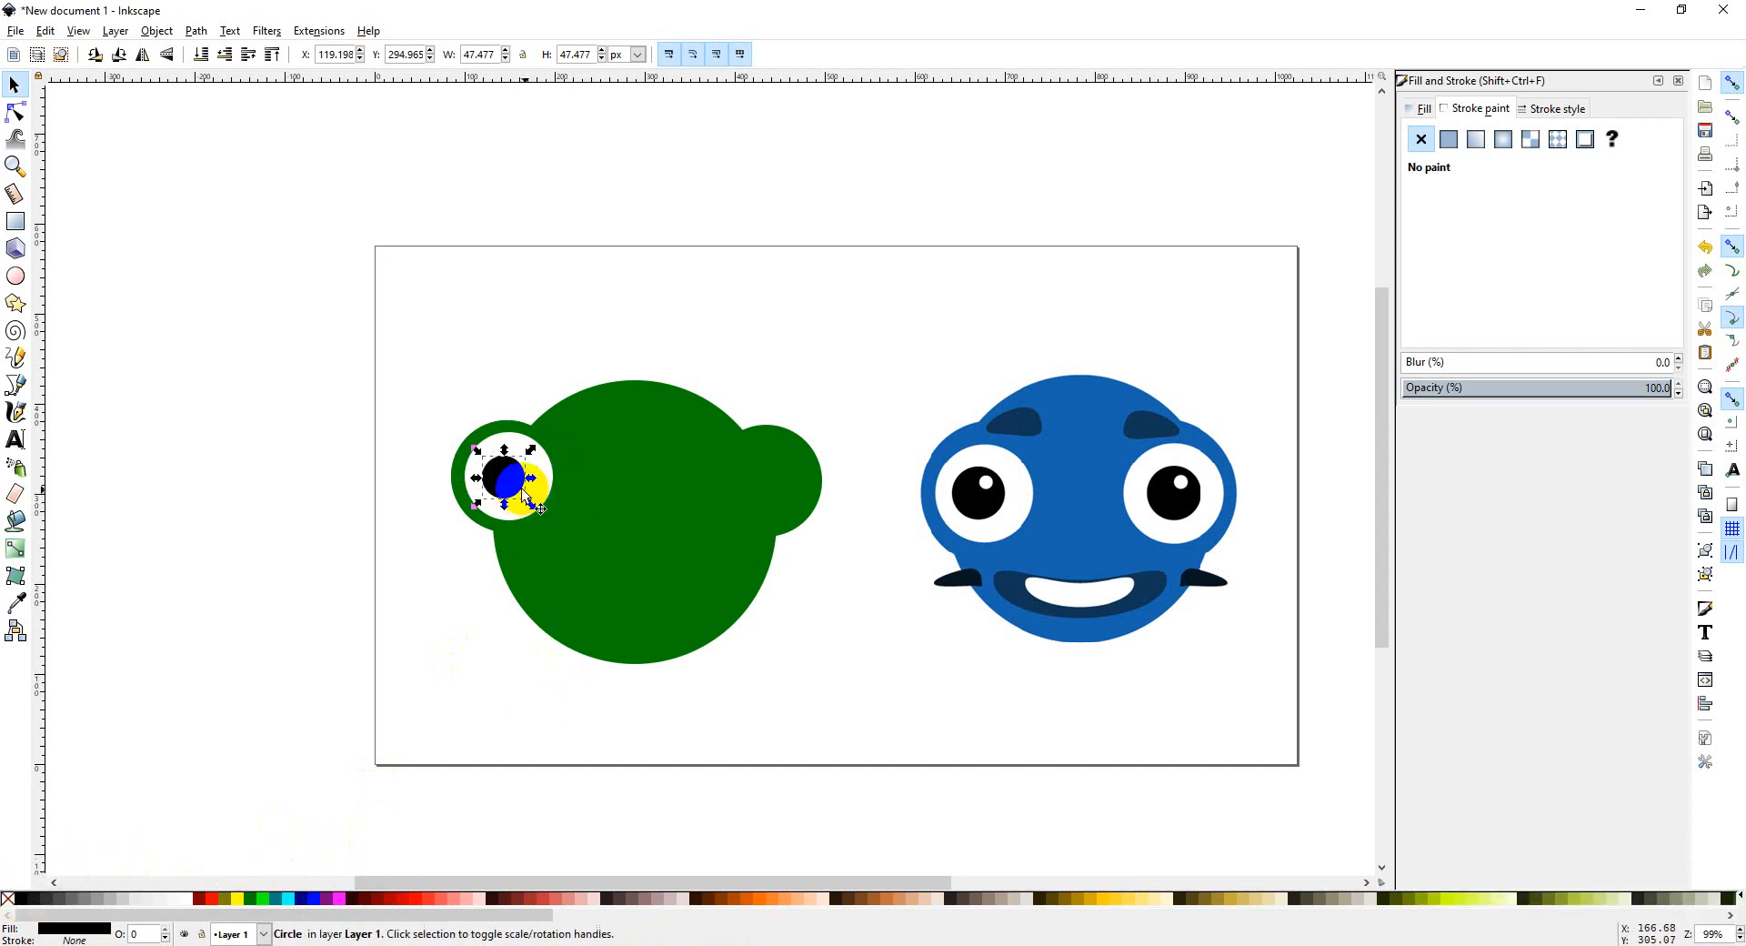
Step: Make a small white highlight from a copy of the pupil and place it at the pupil's upper right
left_click_drag(512, 496, 513, 509)
left_click(190, 900)
left_click_drag(546, 522, 509, 471)
Step: Select the complete left eye and place a copy of it below the head
left_click(363, 573)
left_click_drag(441, 400, 799, 723)
left_click(780, 446)
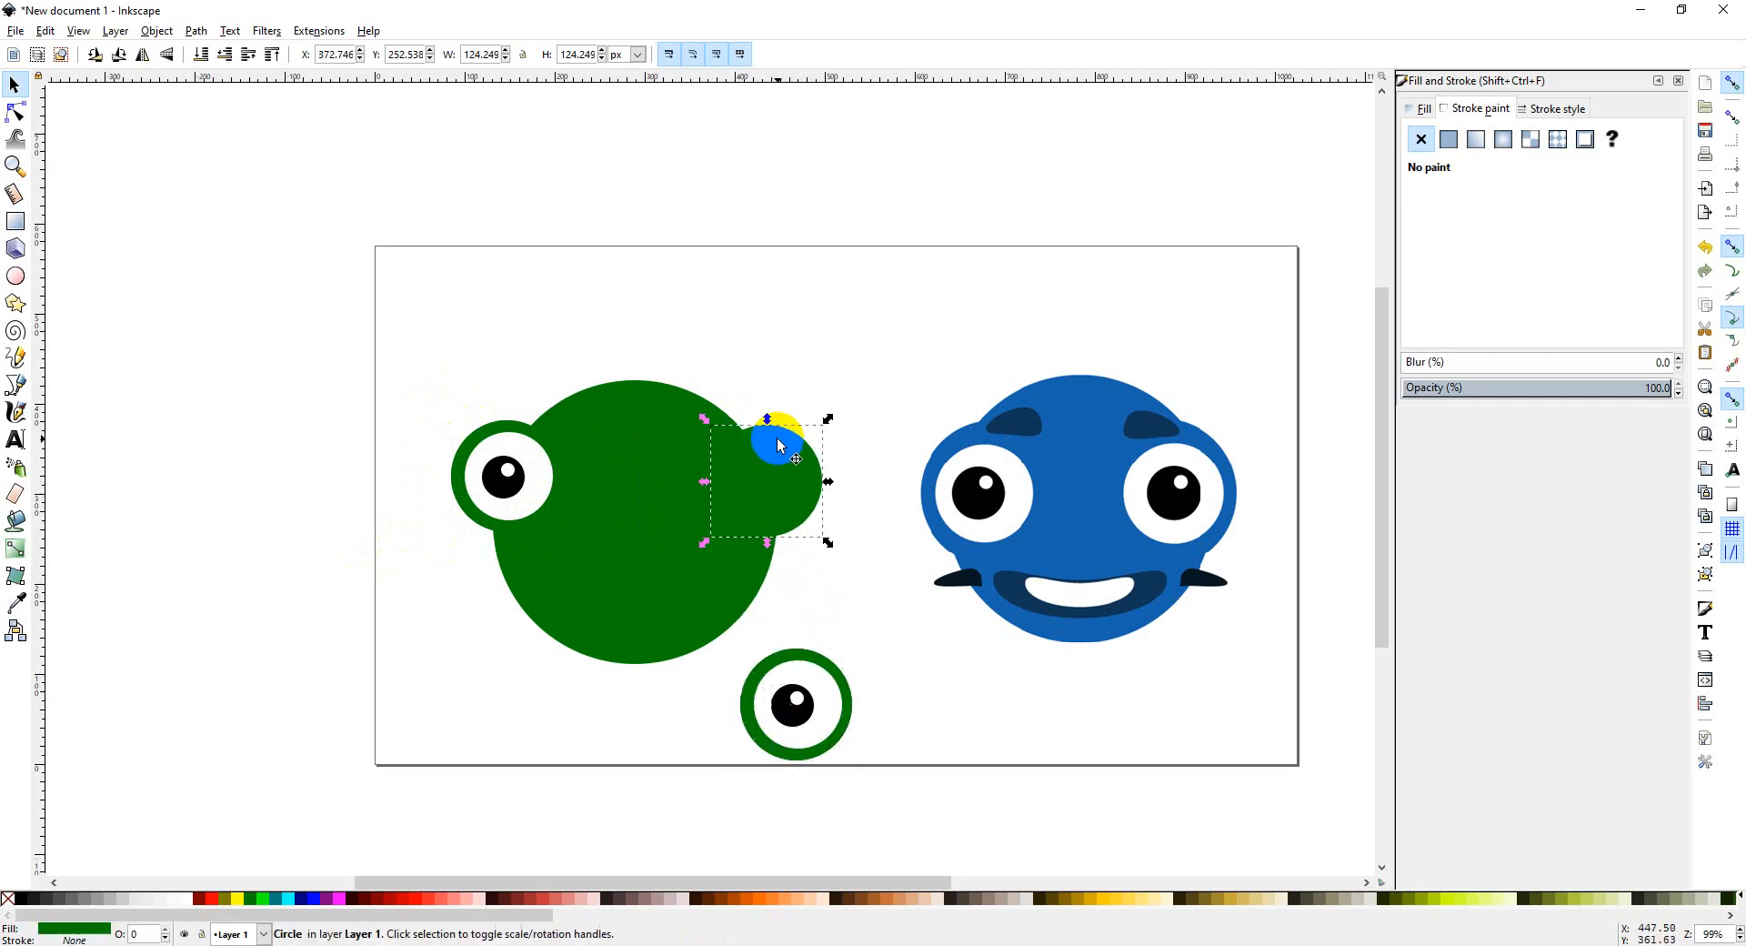
key("Delete")
left_click_drag(715, 652, 864, 773)
left_click_drag(799, 713, 787, 644)
left_click(689, 824)
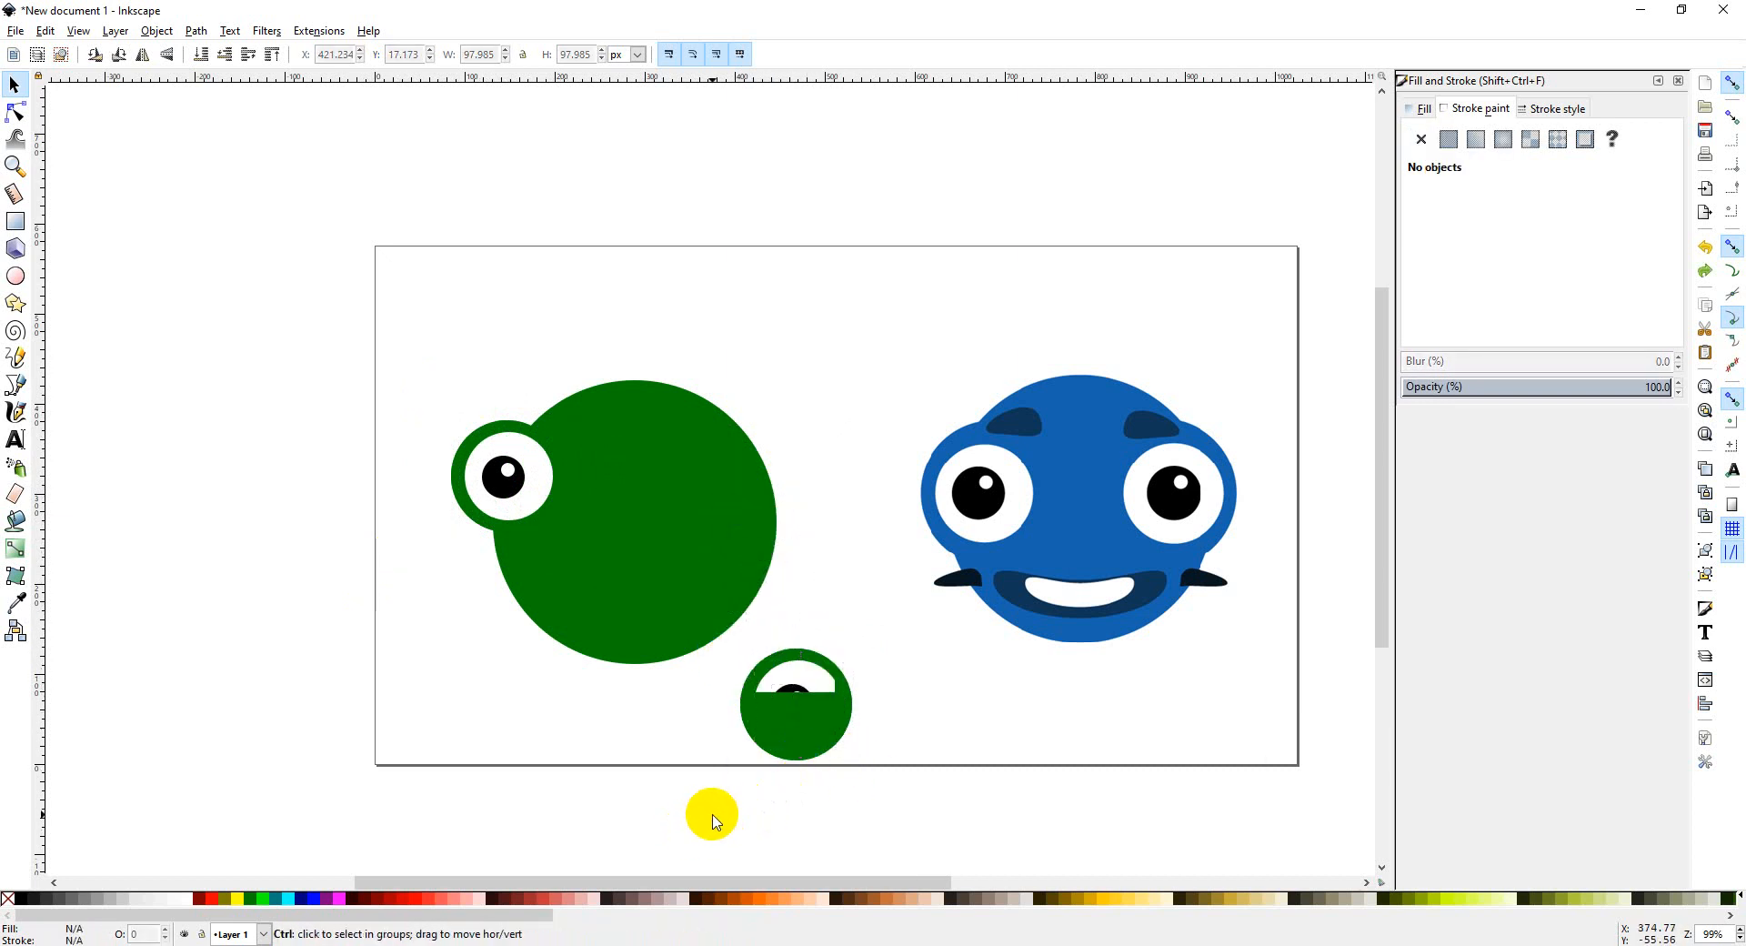
key("ctrl+z")
key("ctrl+z")
key("ctrl+z")
Step: Delete the plain green circle on the head's upper-right edge and move the copied eye into its place
left_click(798, 454)
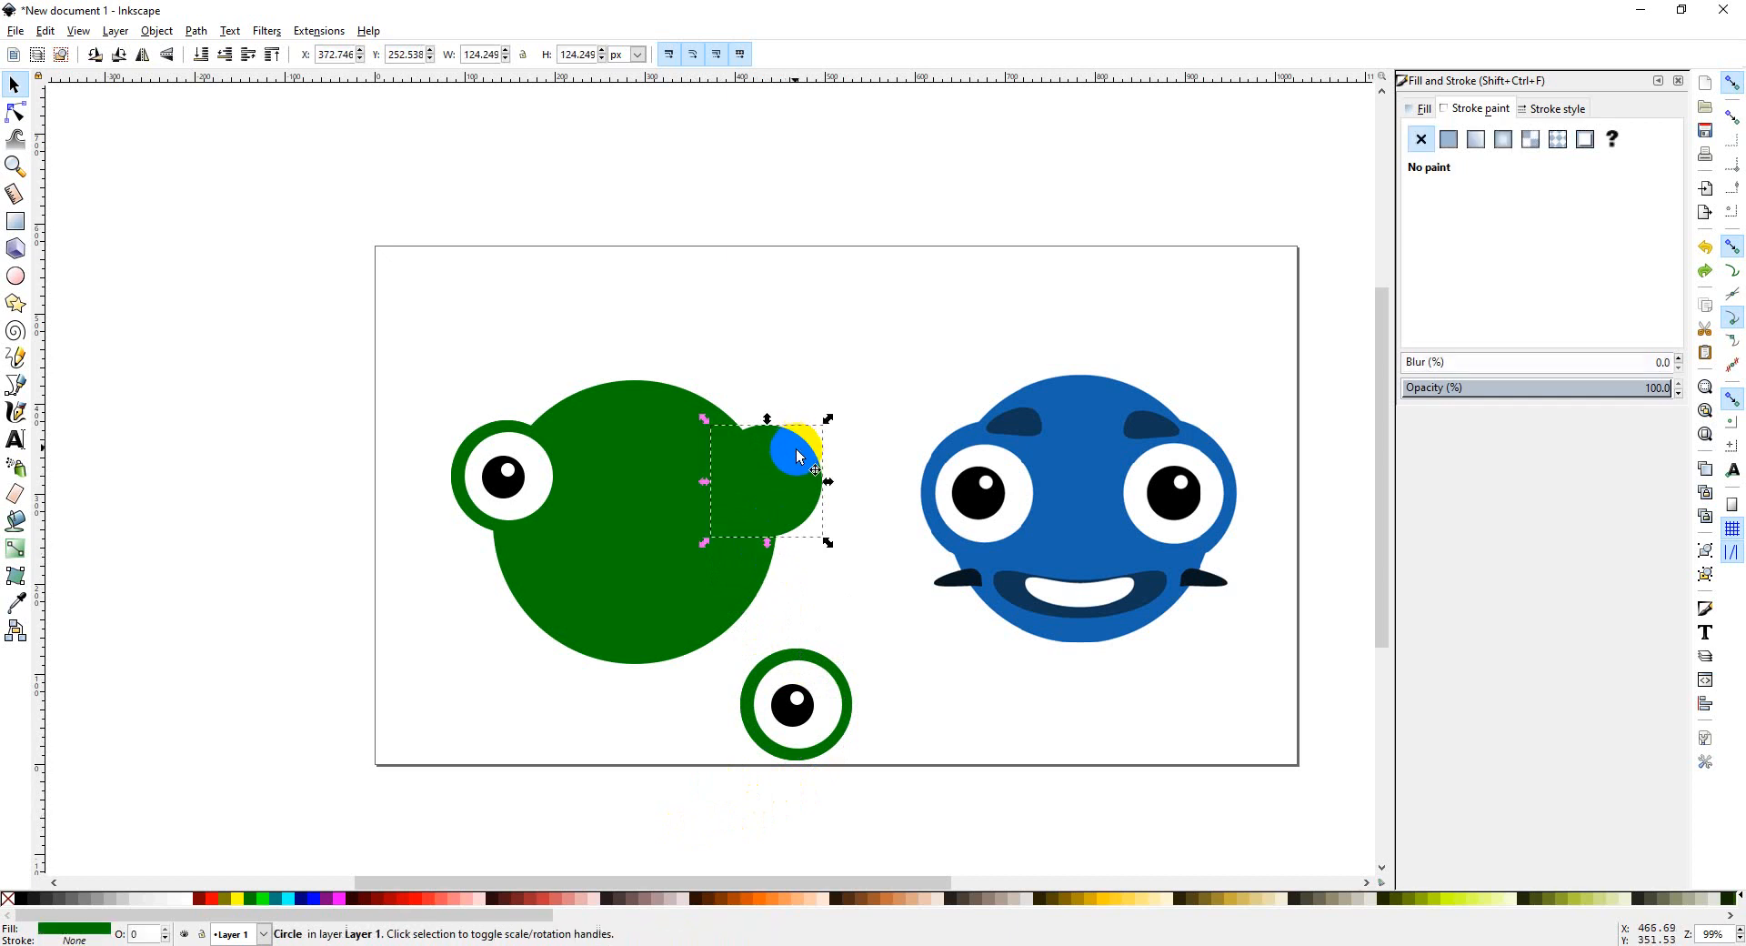
key("Delete")
left_click_drag(705, 804, 787, 593)
left_click_drag(783, 505, 782, 483)
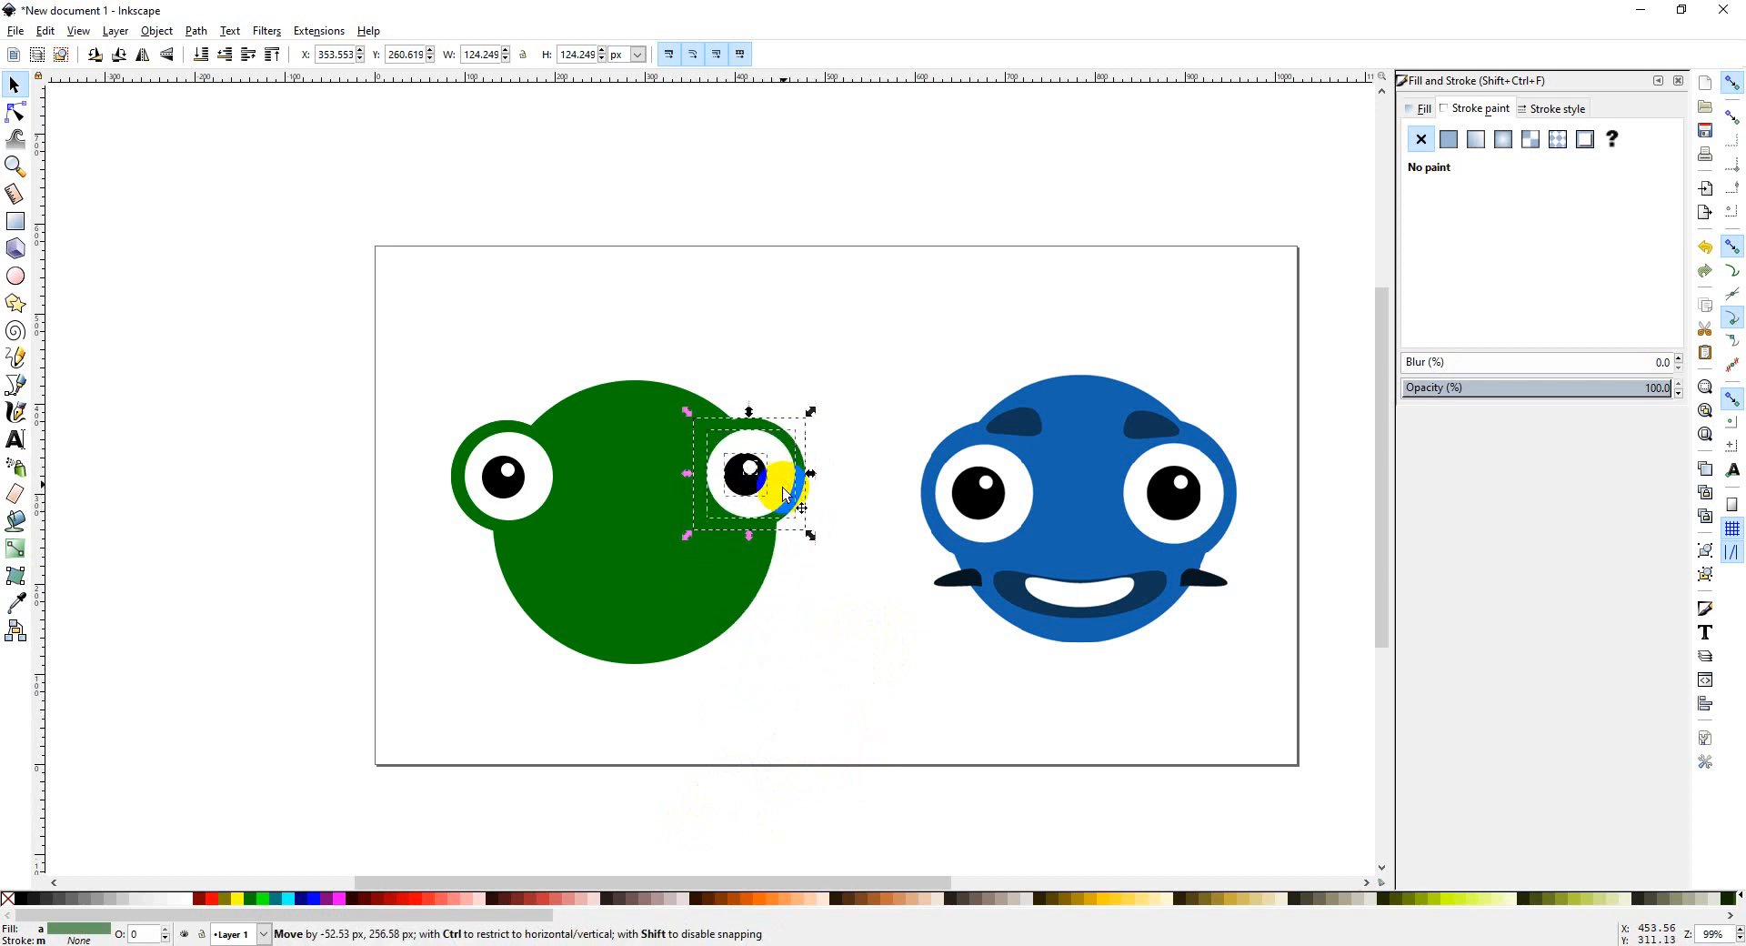
left_click(821, 683)
Step: Move the right eye's white highlight about 7 px left, to the pupil's upper left
left_click(747, 471)
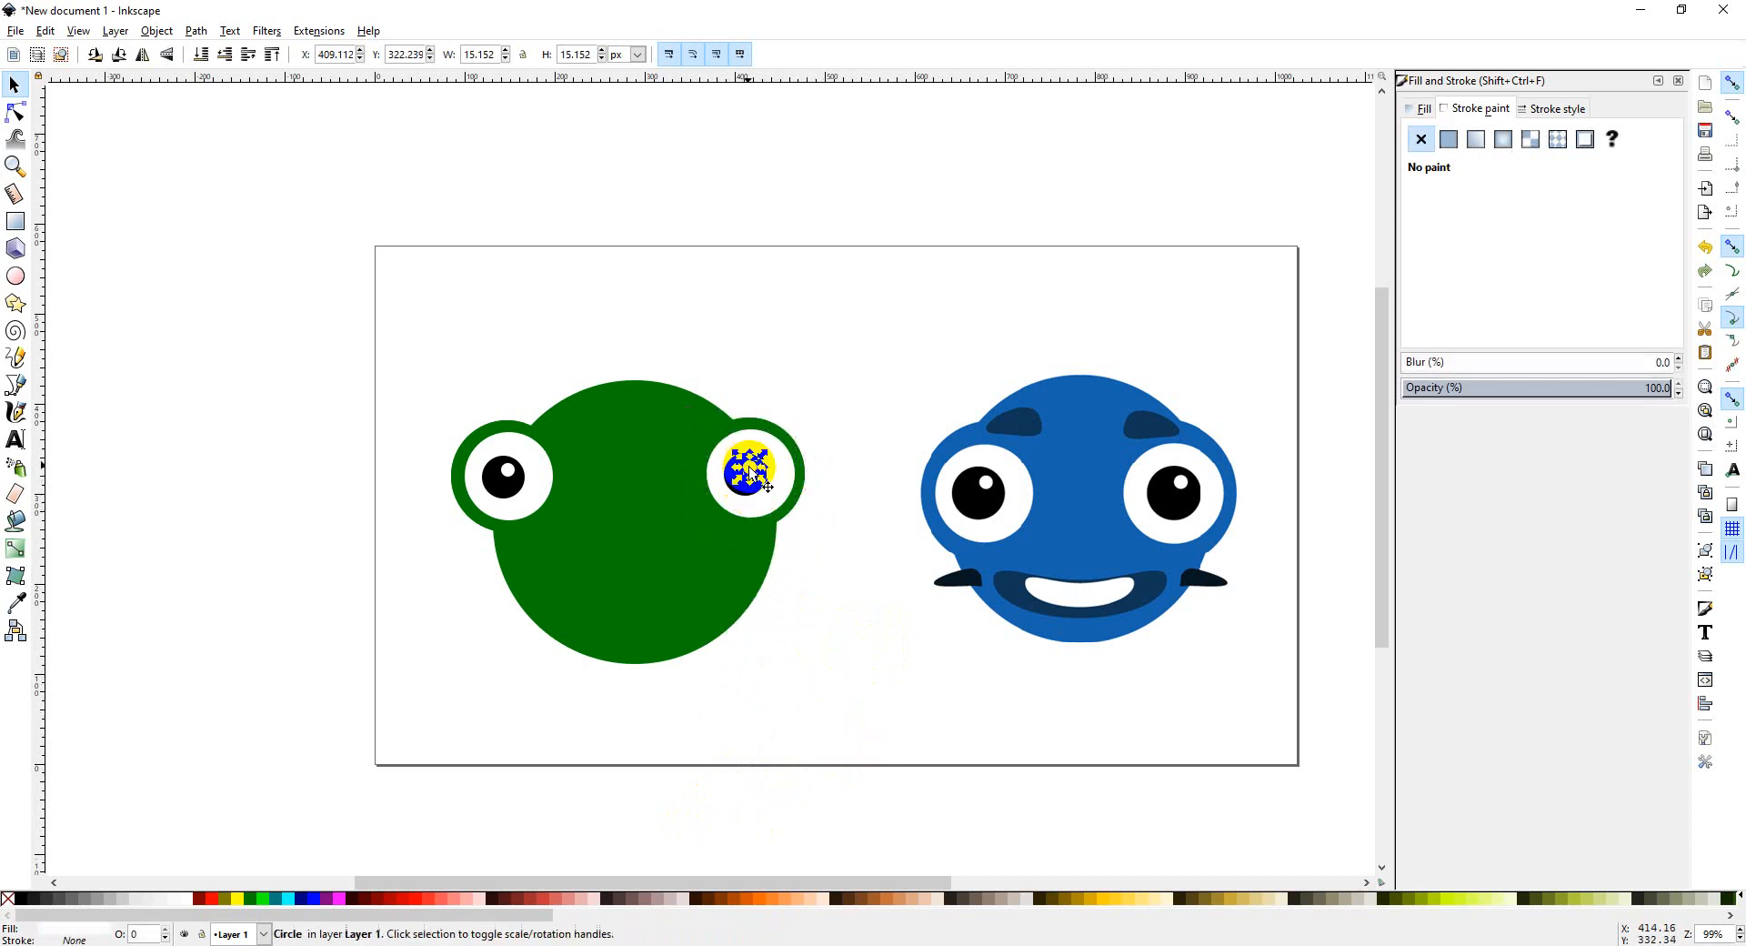
left_click_drag(743, 472, 744, 472)
left_click(806, 687)
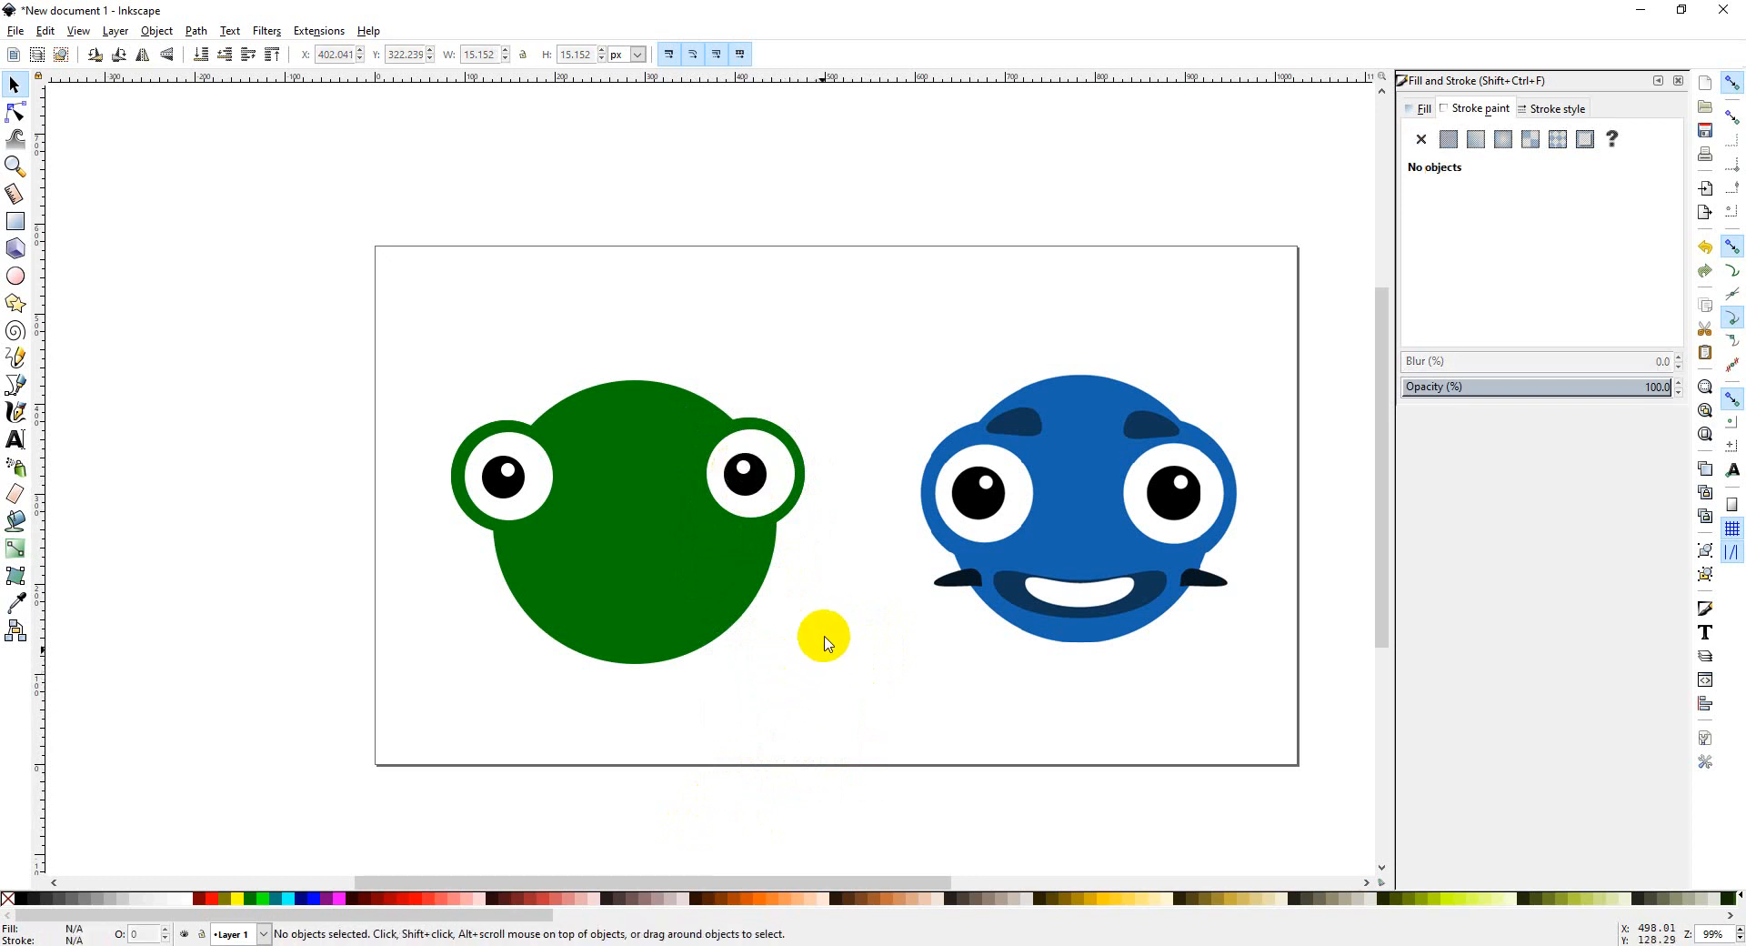
Step: Move the complete left eye slightly inward toward the centre of the face and deselect it
left_click_drag(424, 398, 571, 555)
left_click_drag(534, 494, 536, 492)
left_click(573, 315)
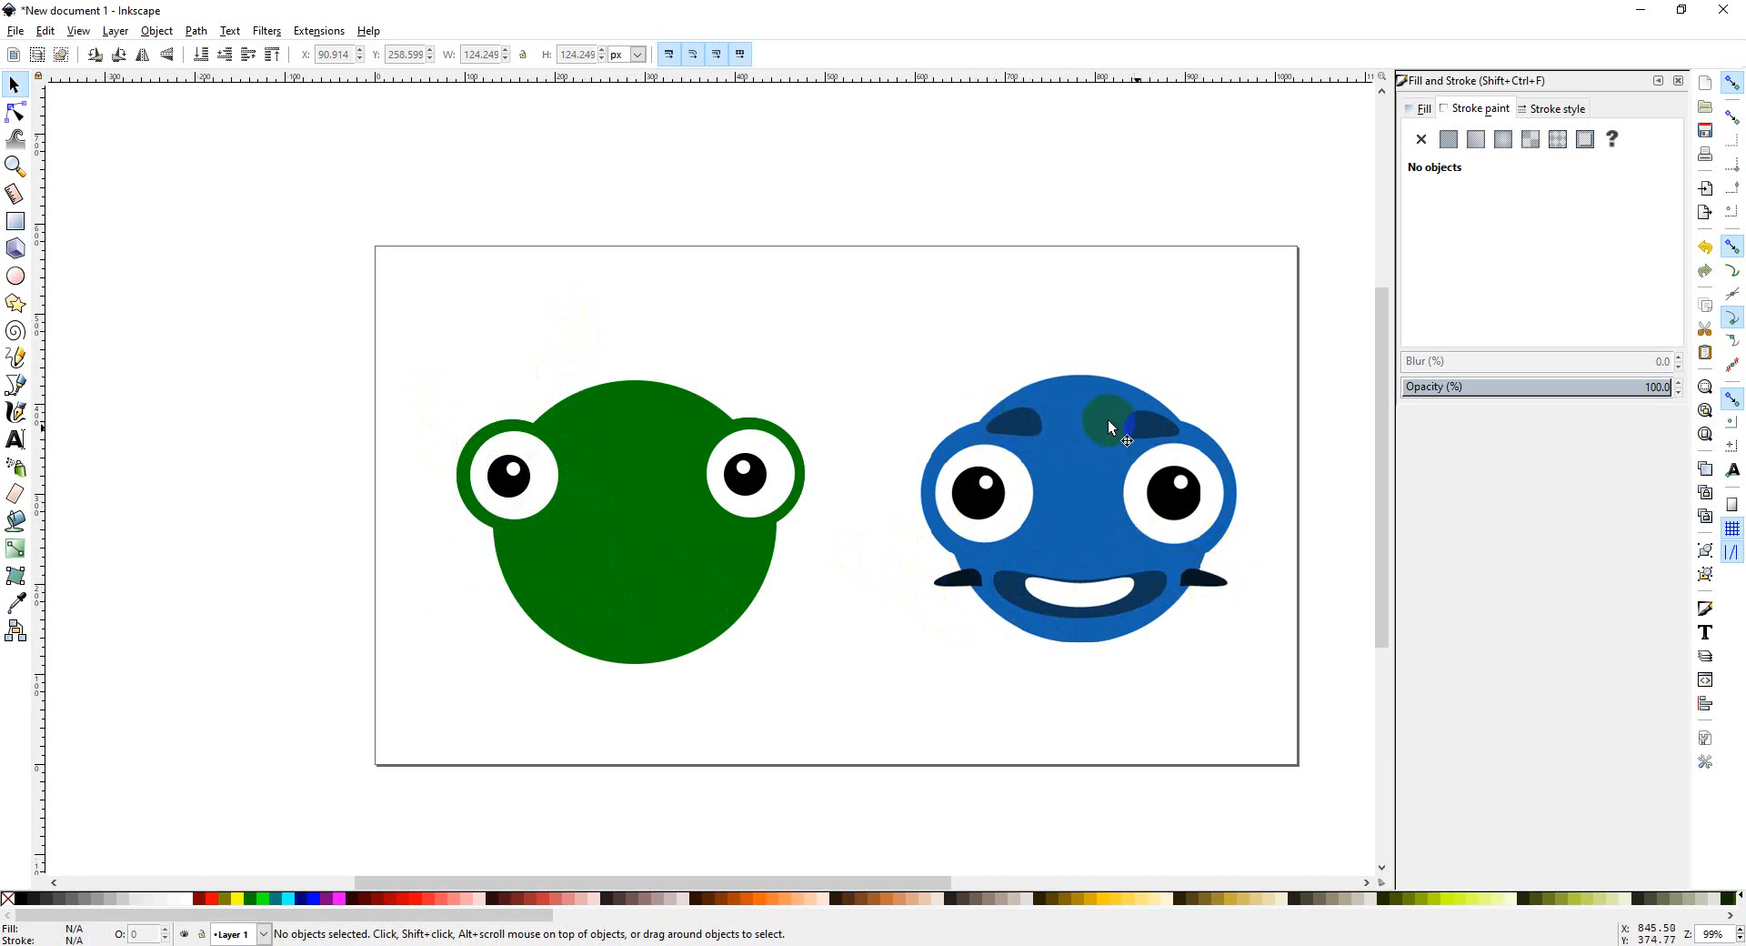
Step: Draw an ellipse about 84 × 72 px on the head's upper-left edge, above the left eye
left_click(17, 278)
left_click_drag(541, 371, 613, 417)
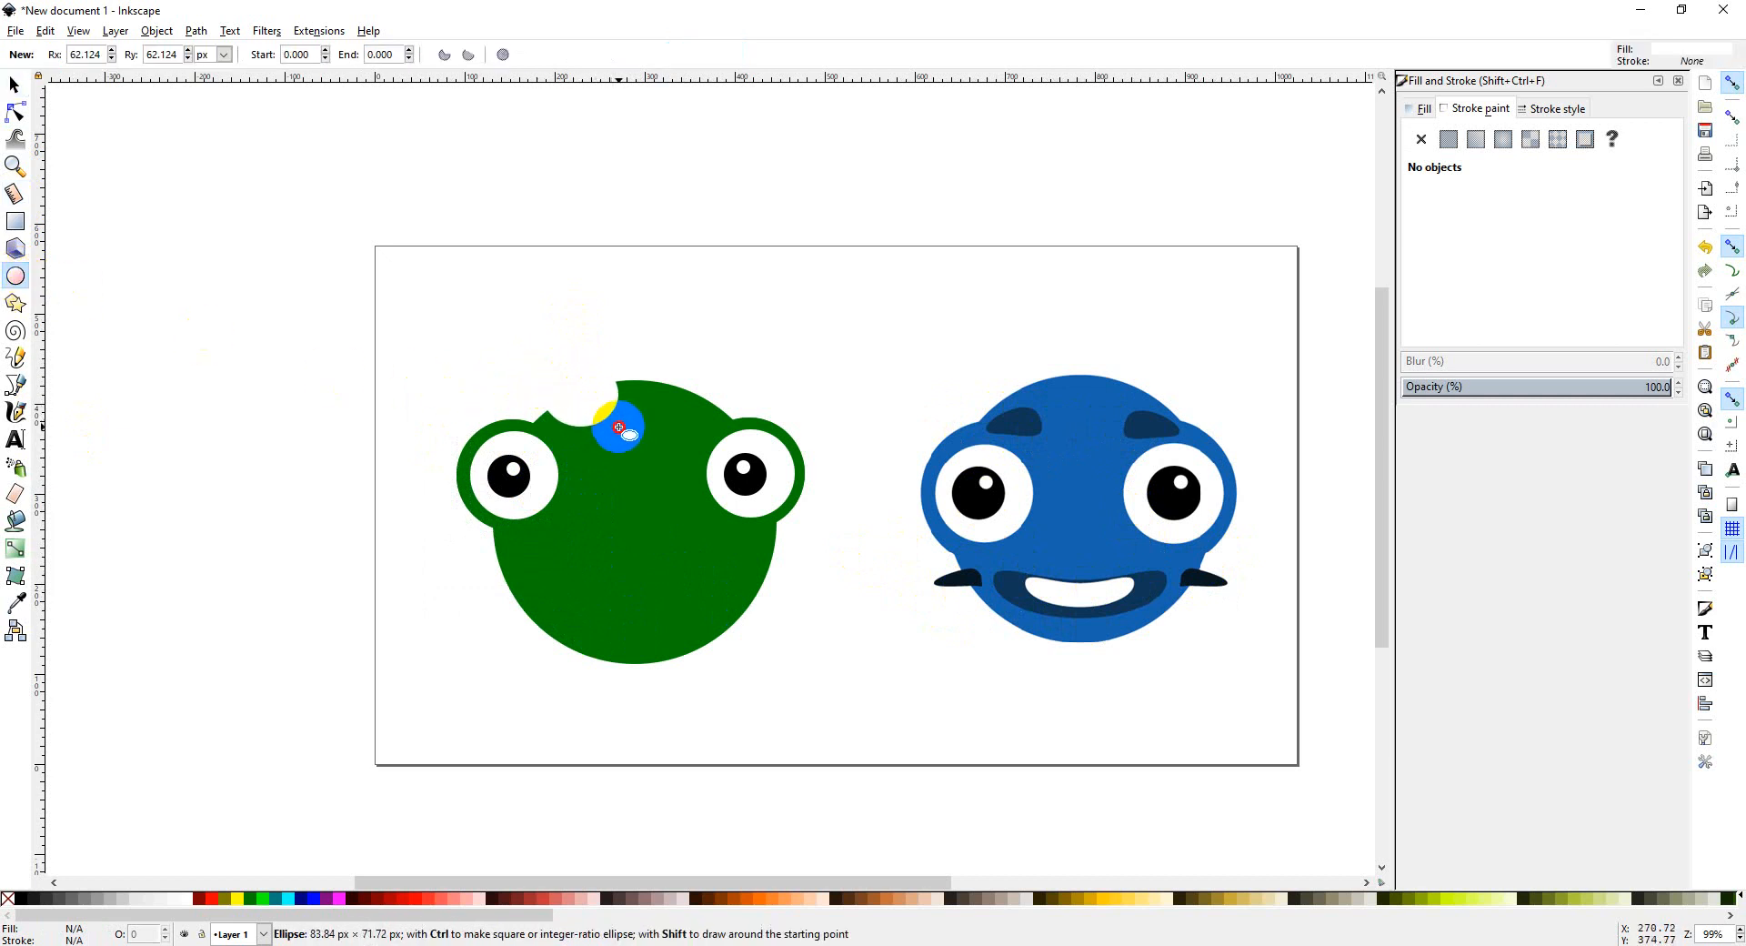
left_click_drag(618, 427, 620, 427)
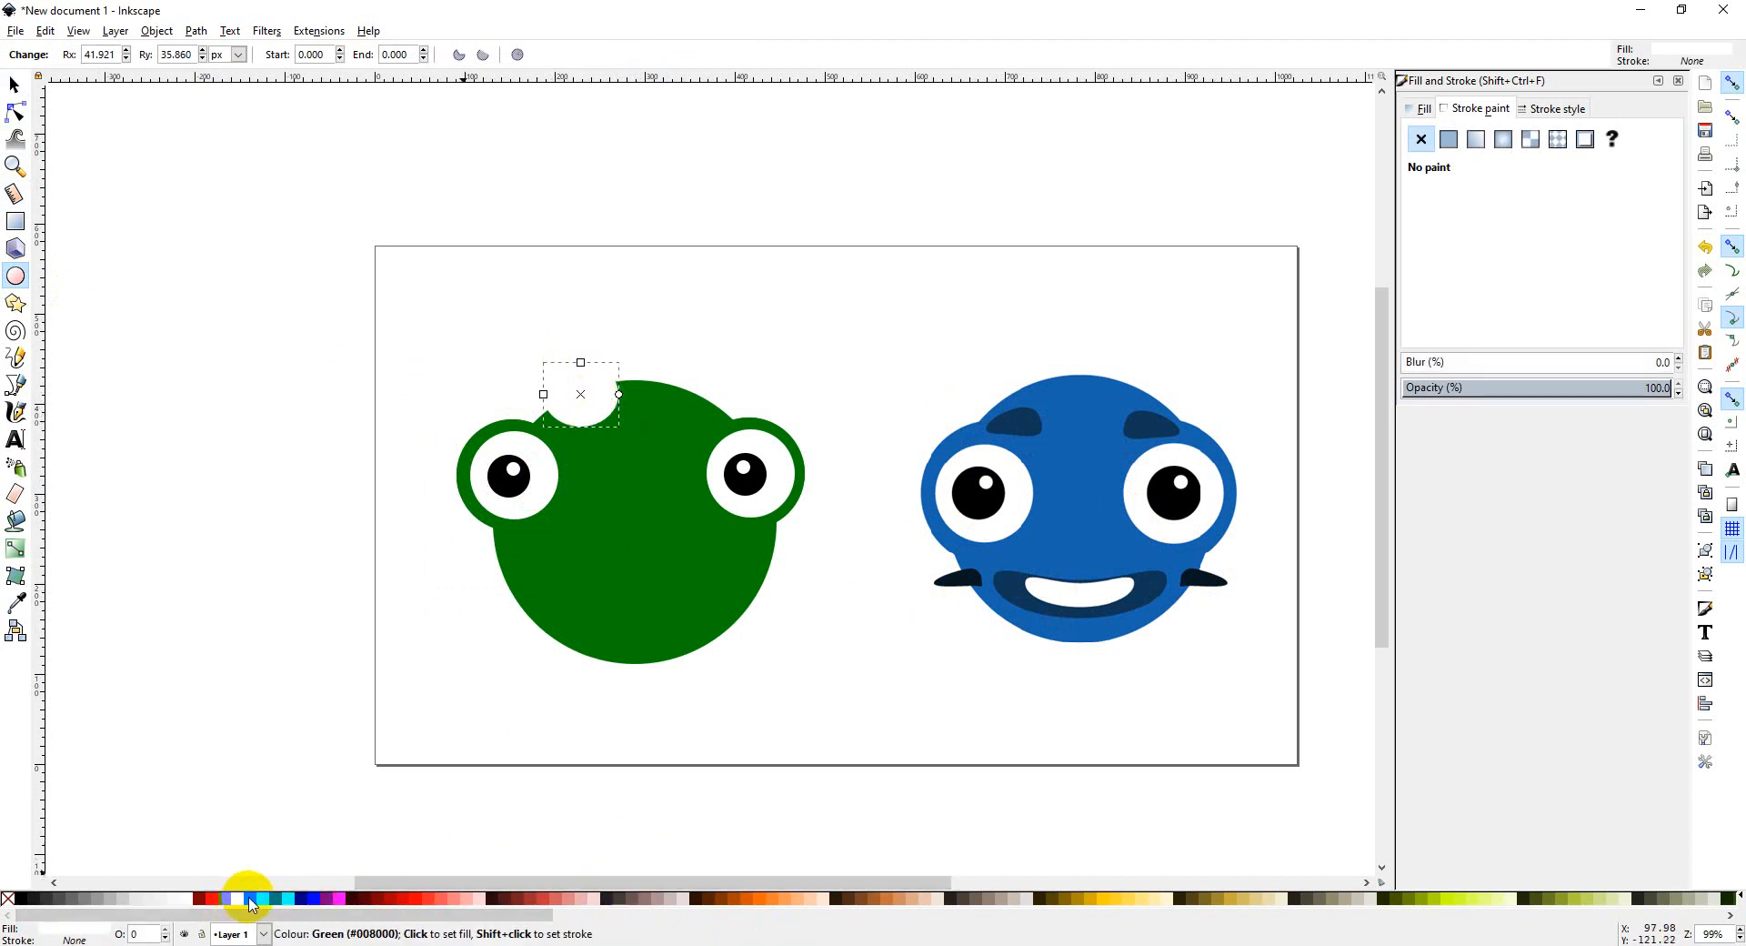
Step: Fill the new ellipse with a dark green, setting the RGB green value to 97 (006100ff)
left_click(251, 903)
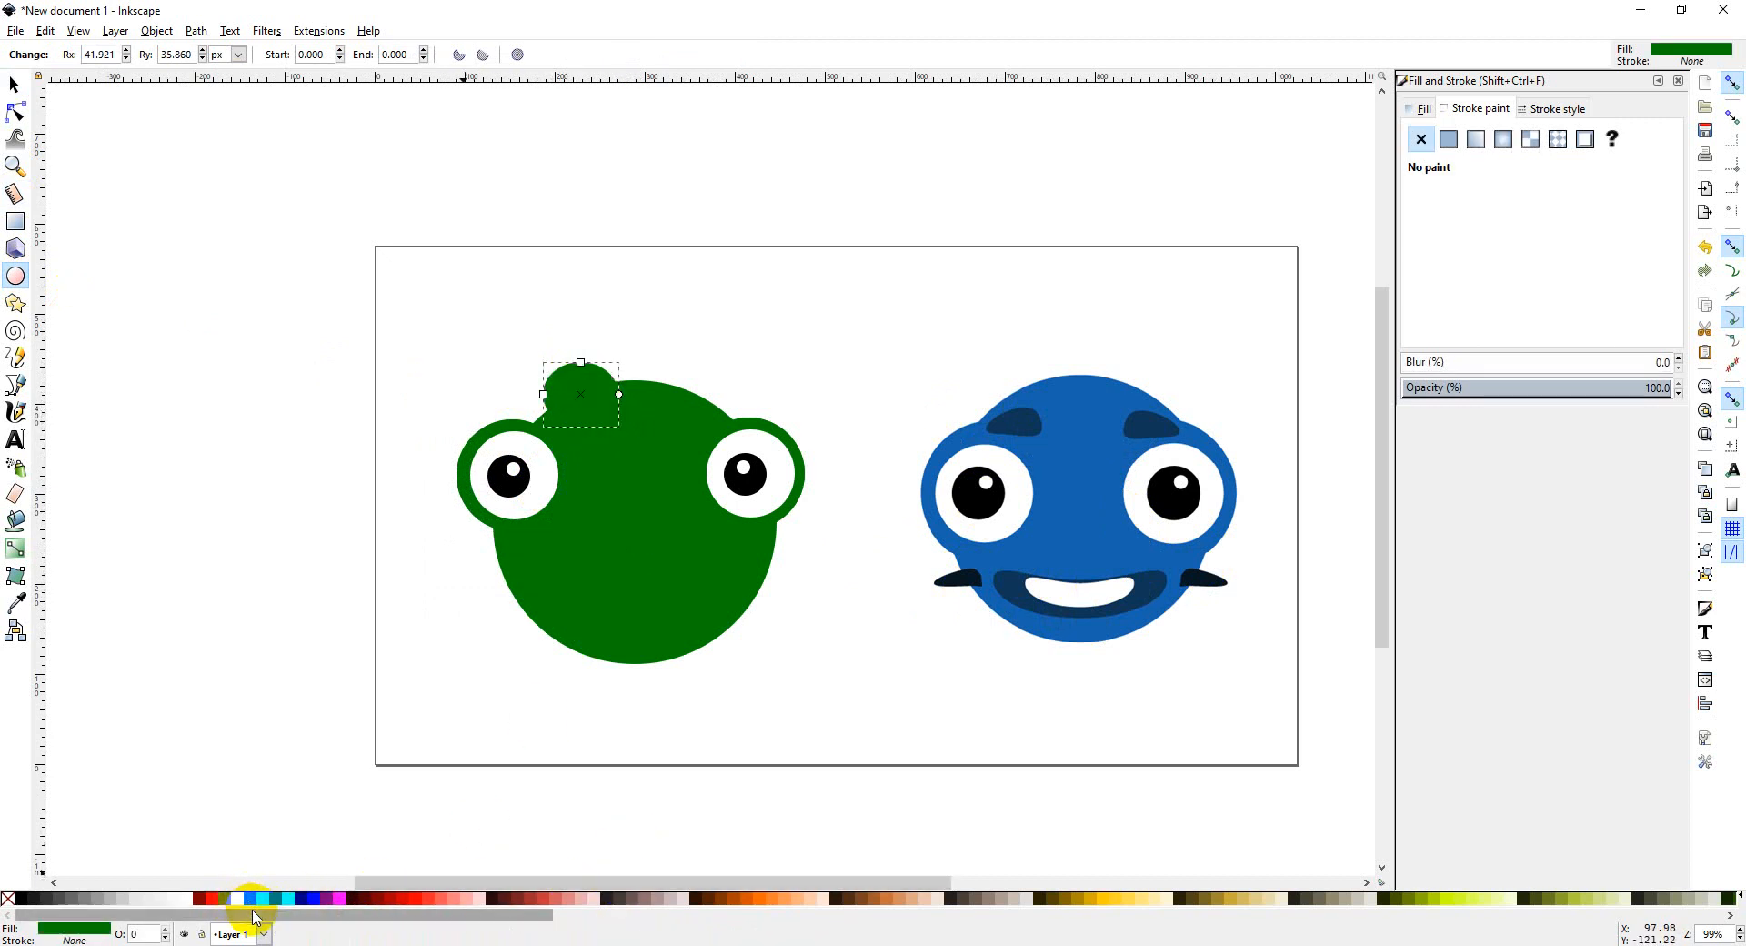
left_click(1421, 113)
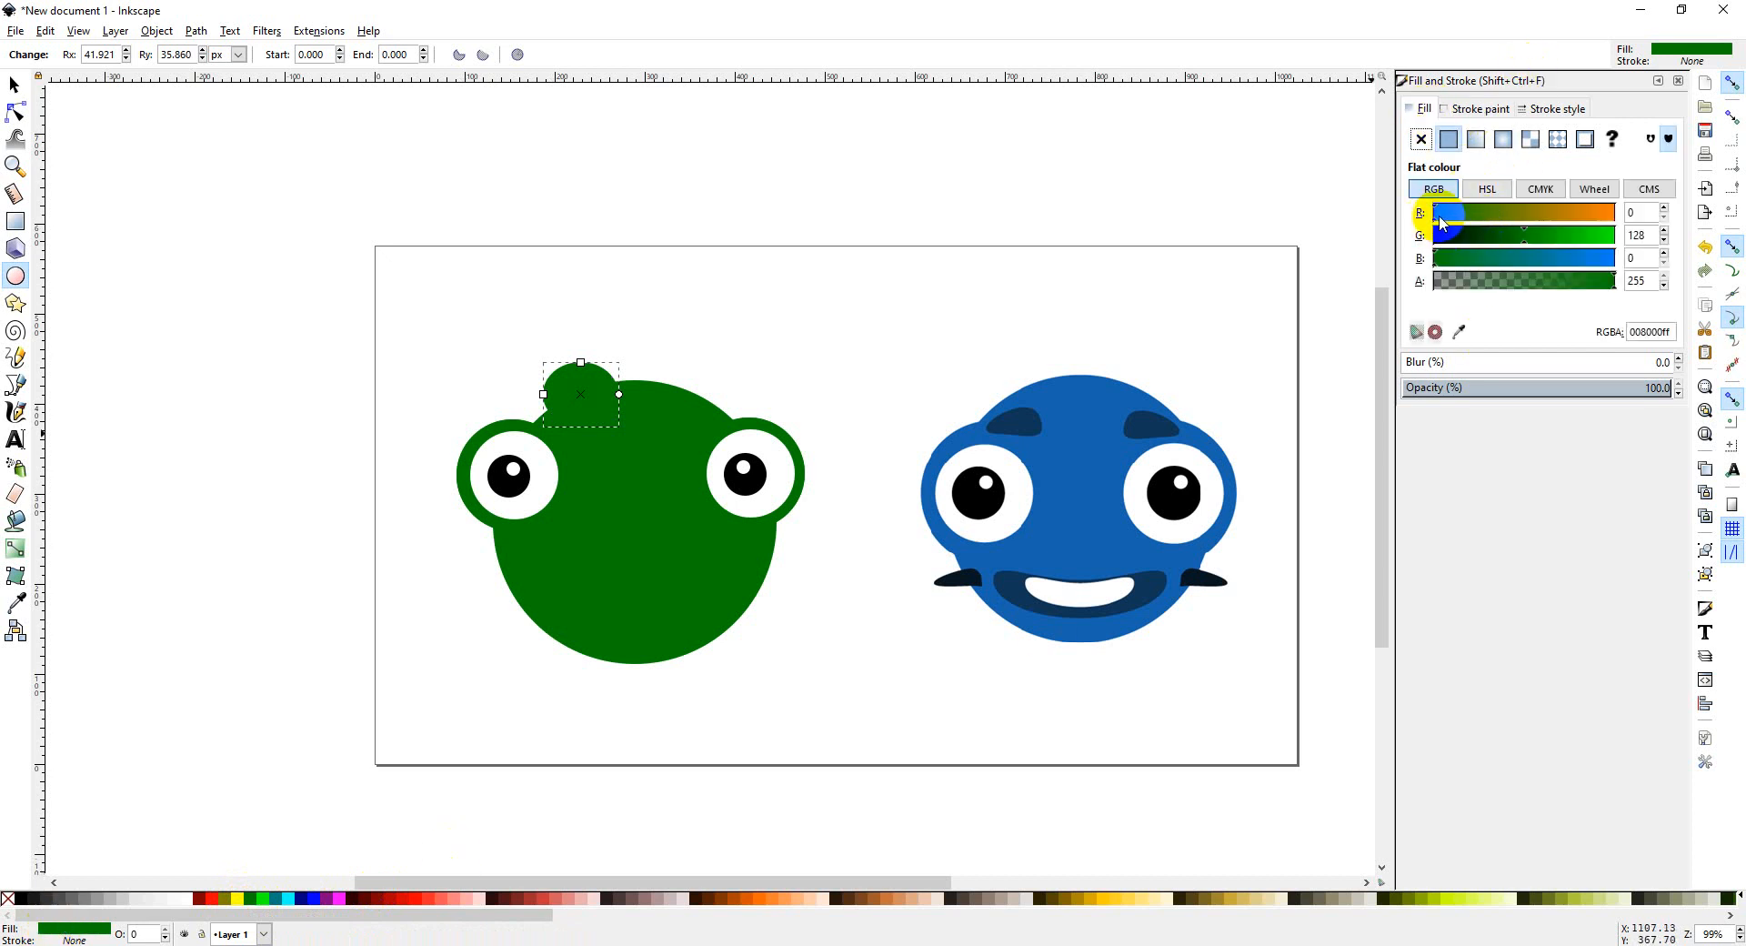
left_click_drag(1523, 244, 1504, 239)
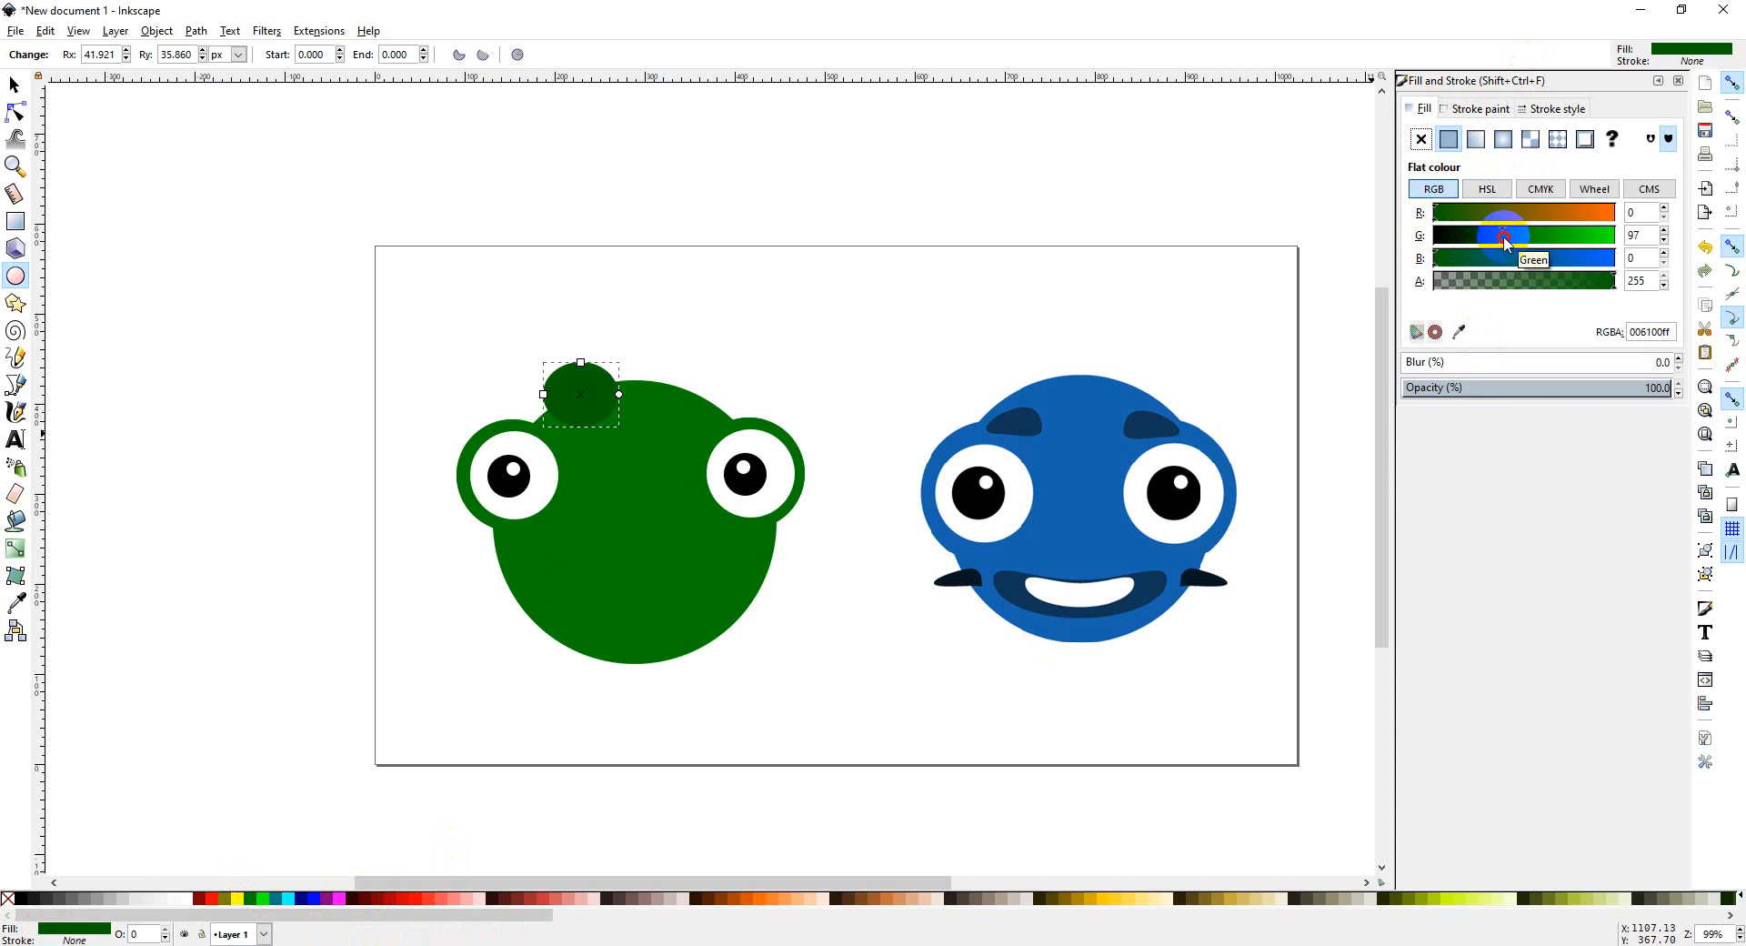
left_click(581, 393)
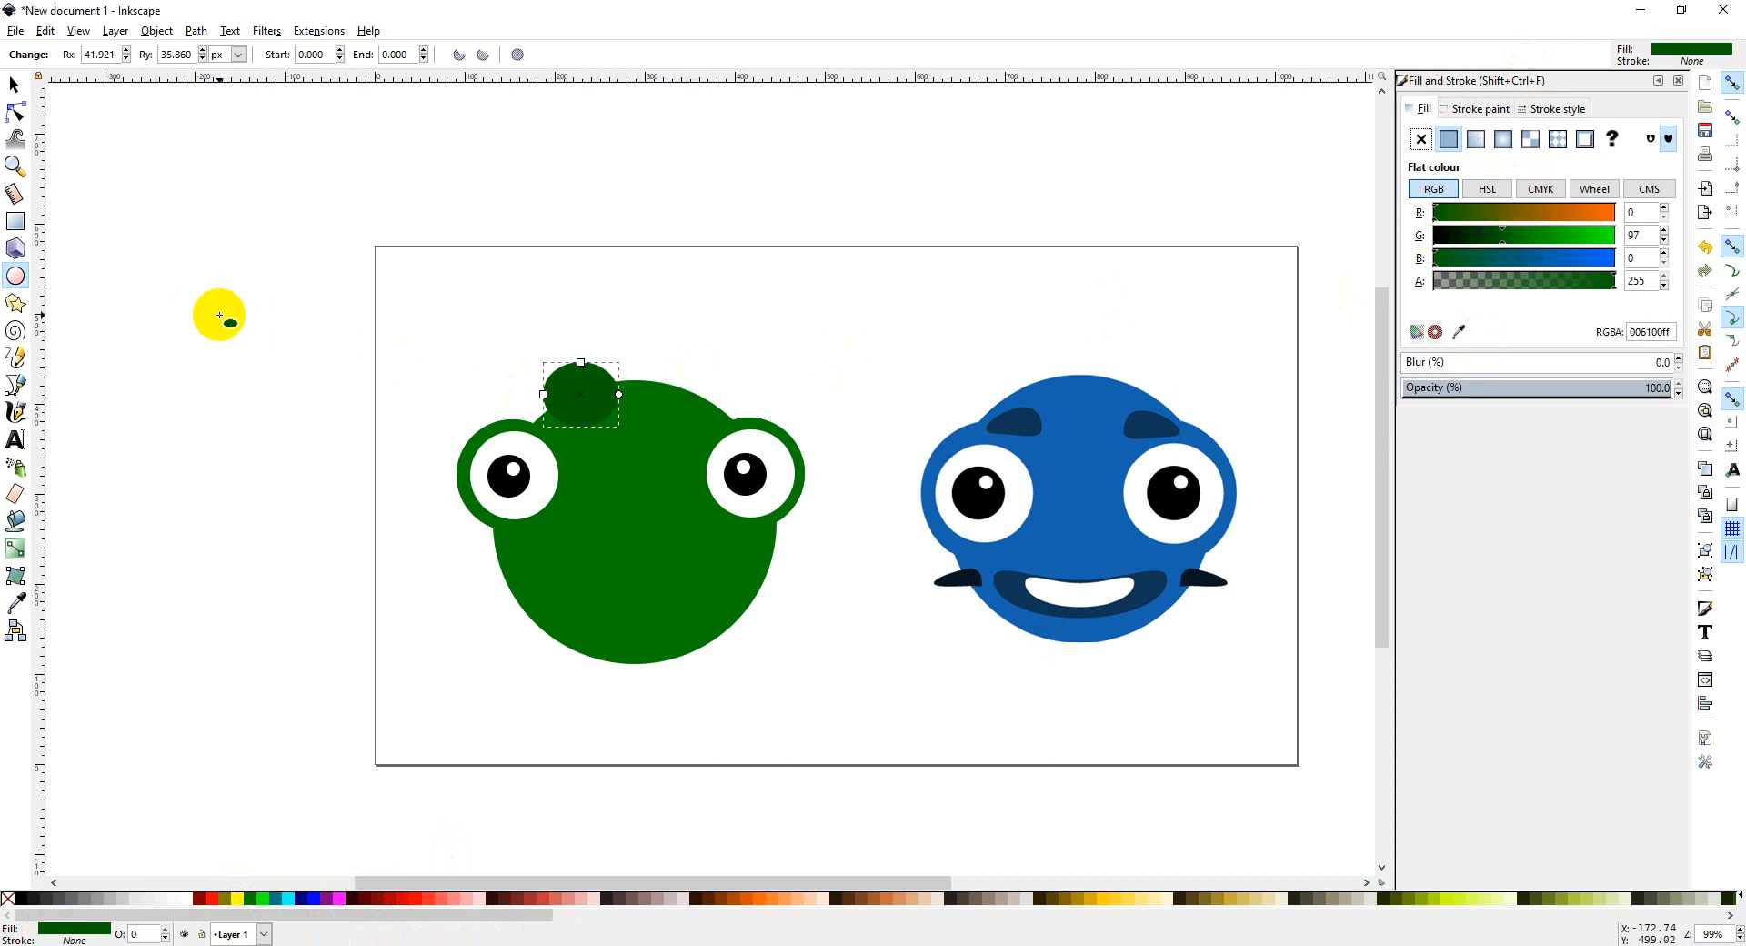
Step: Move the dark green ellipse down onto the forehead and reduce its height to about 51 px
left_click(13, 85)
left_click_drag(588, 389, 602, 428)
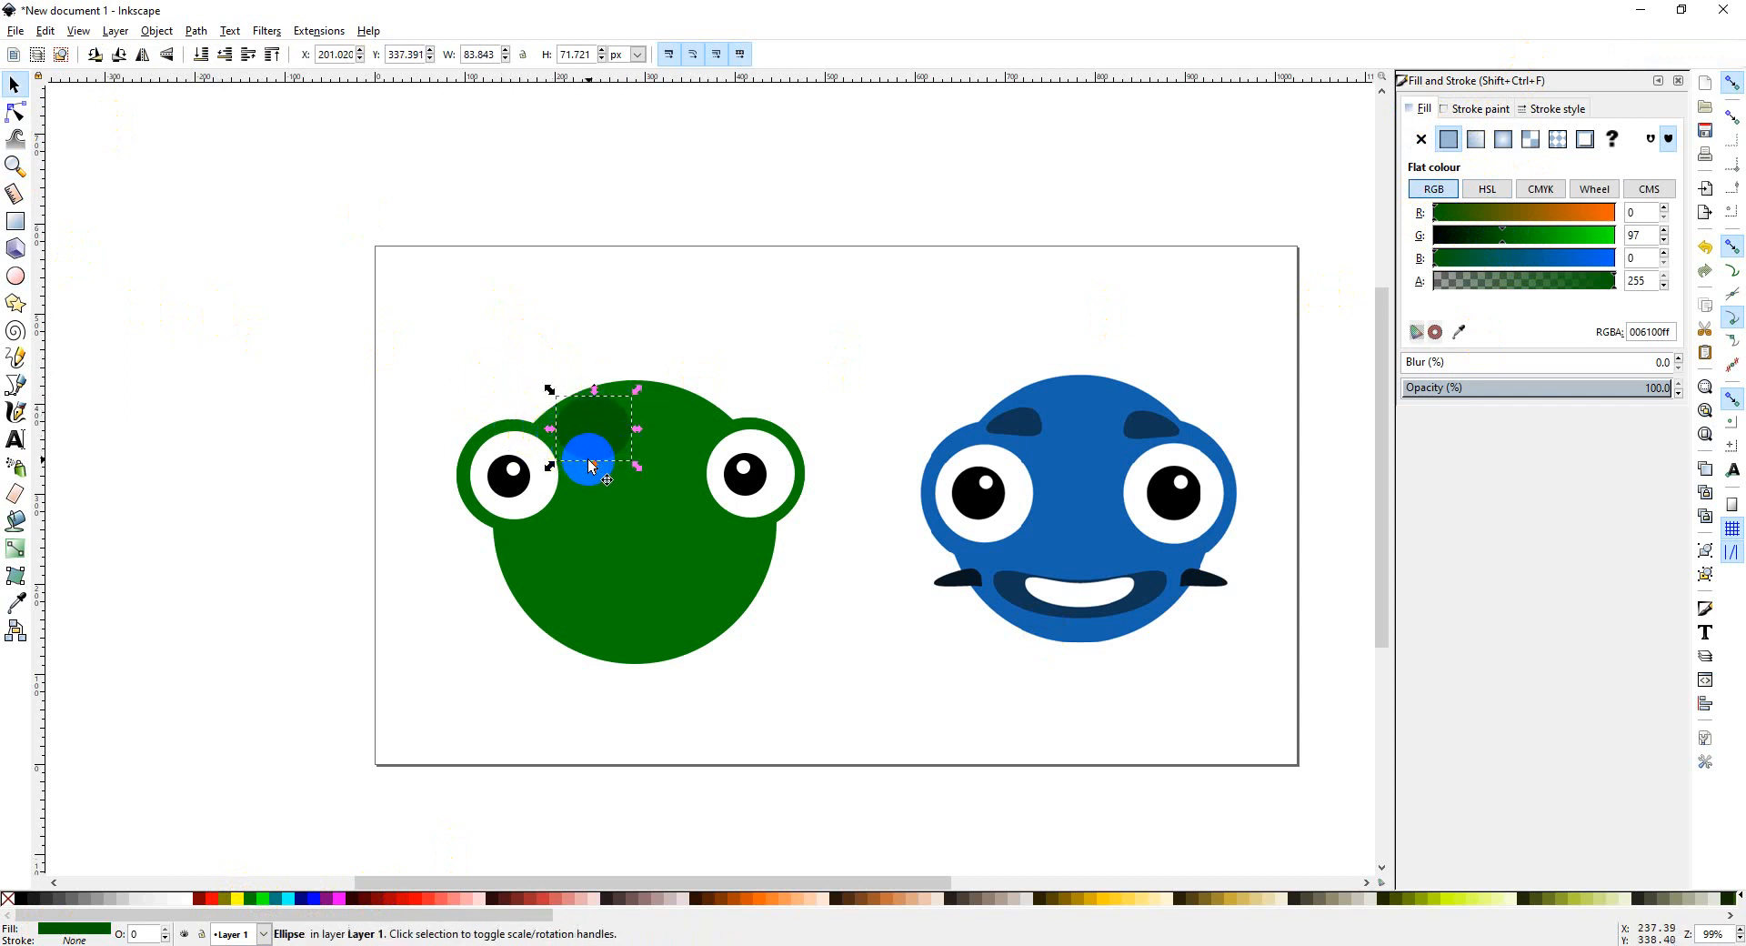
mouse_move(592, 464)
left_mouse_down()
mouse_move(604, 442)
mouse_move(611, 455)
left_mouse_up()
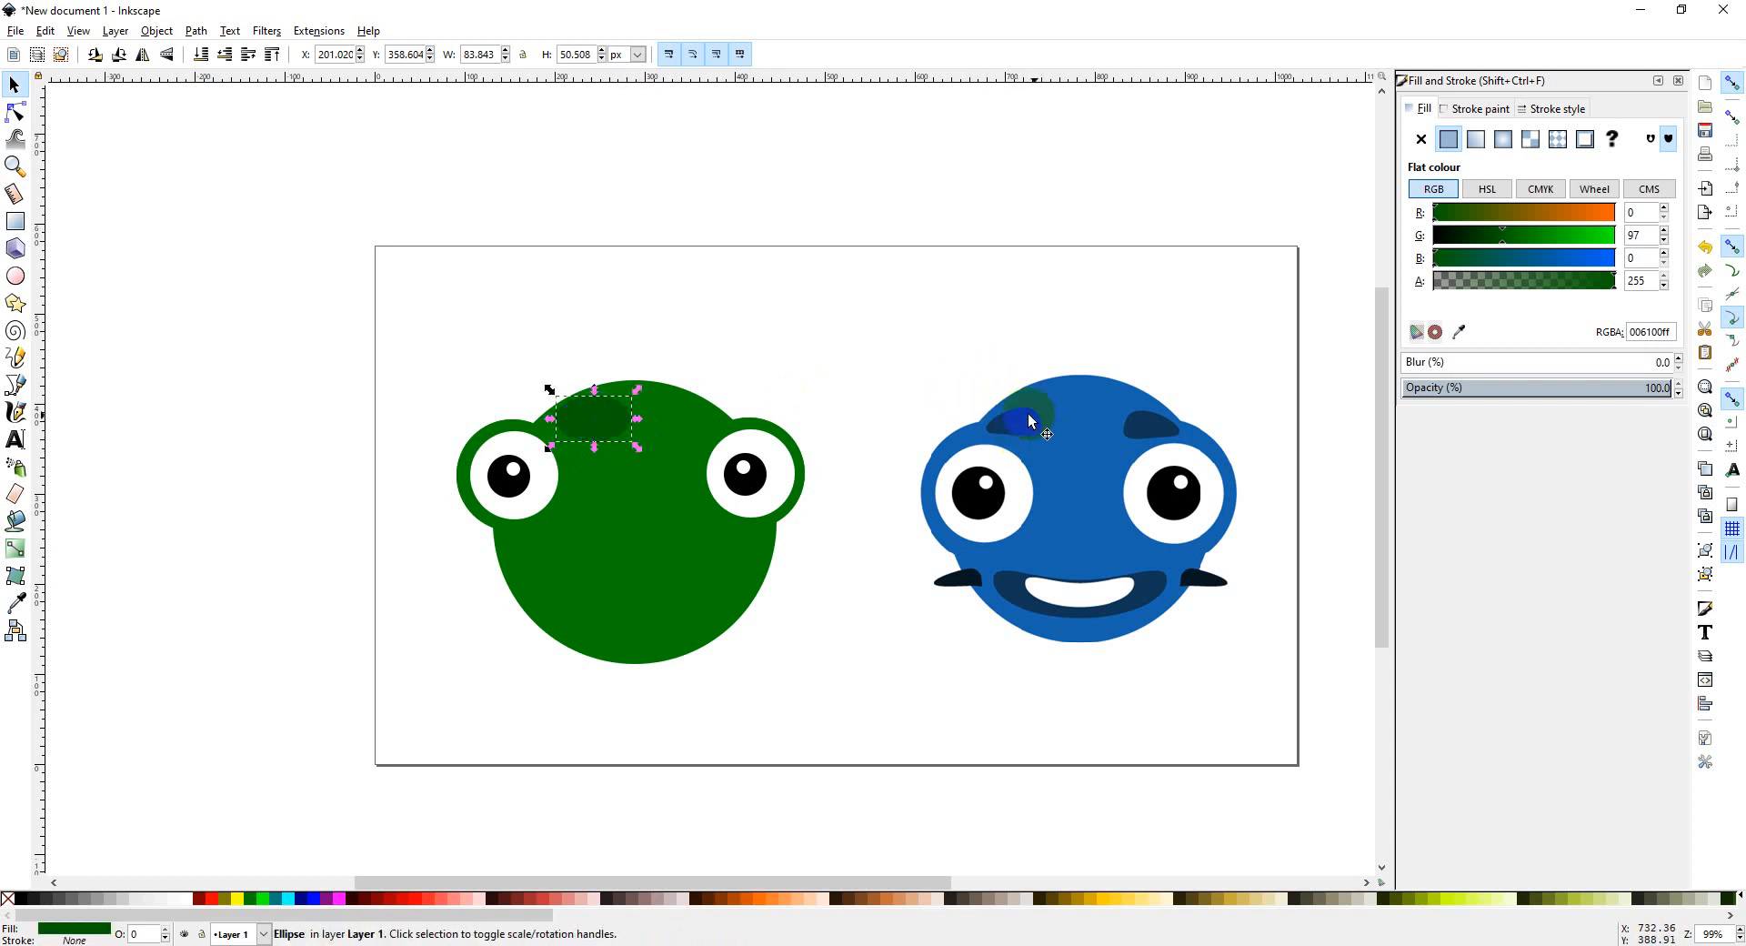
Step: Convert the dark green ellipse to a path and move its nodes to form a flat eyebrow with a pointed outer end
left_click(195, 33)
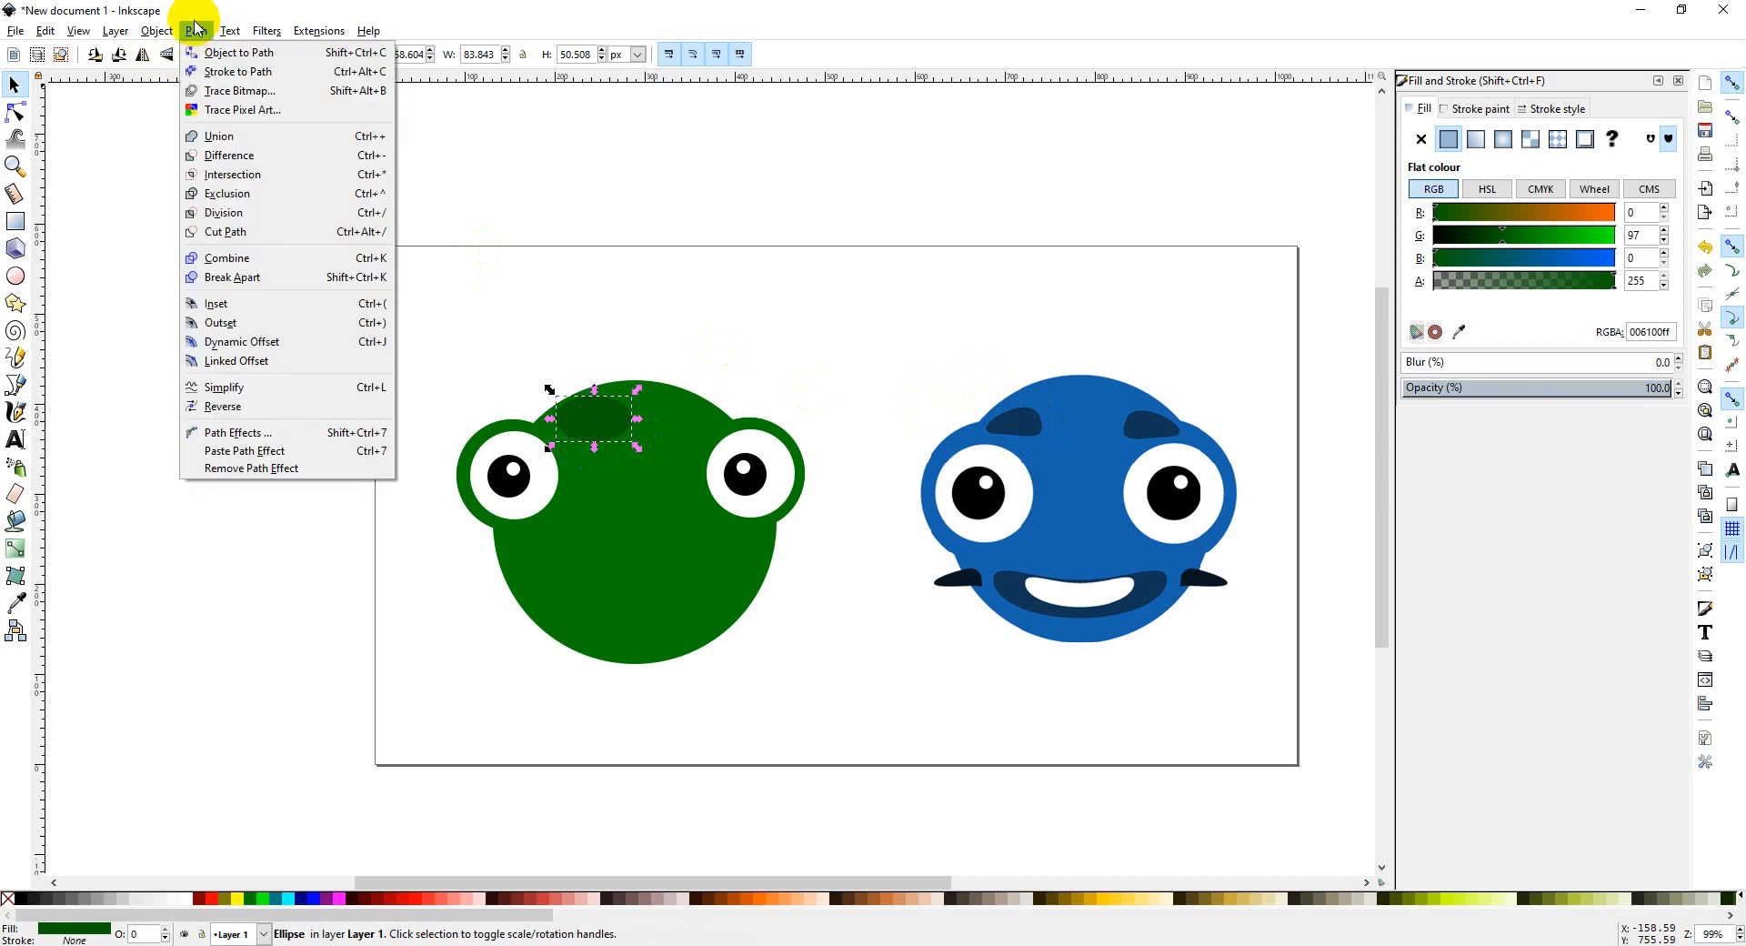
left_click(257, 54)
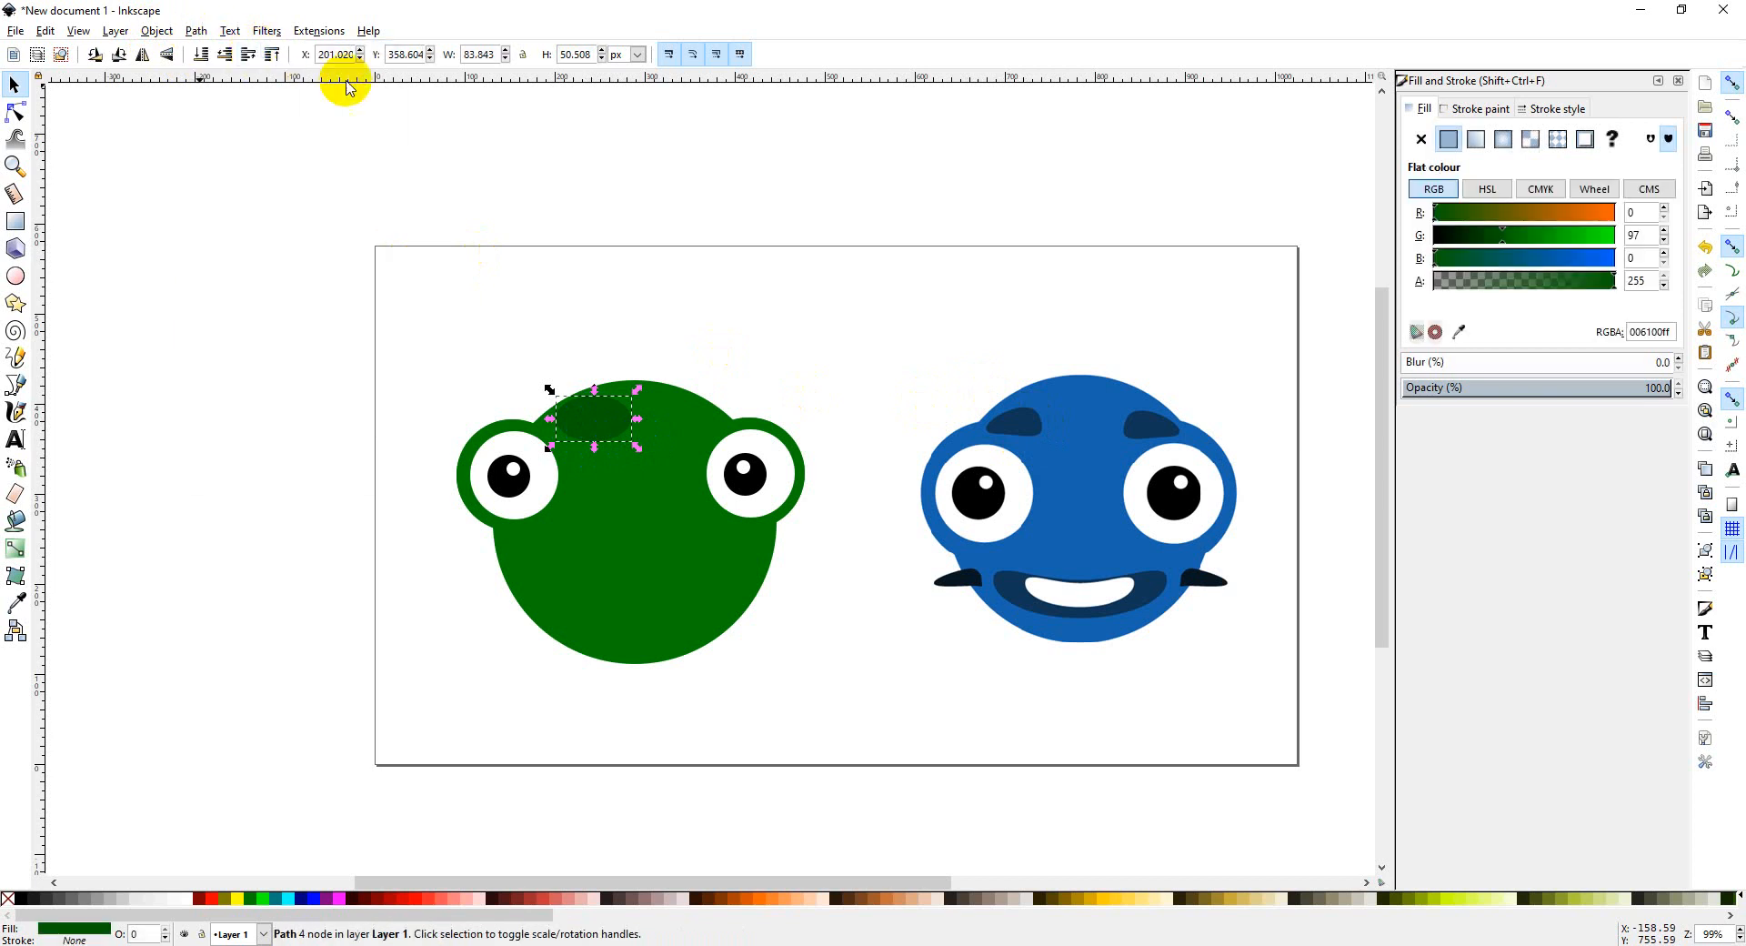
left_click(15, 112)
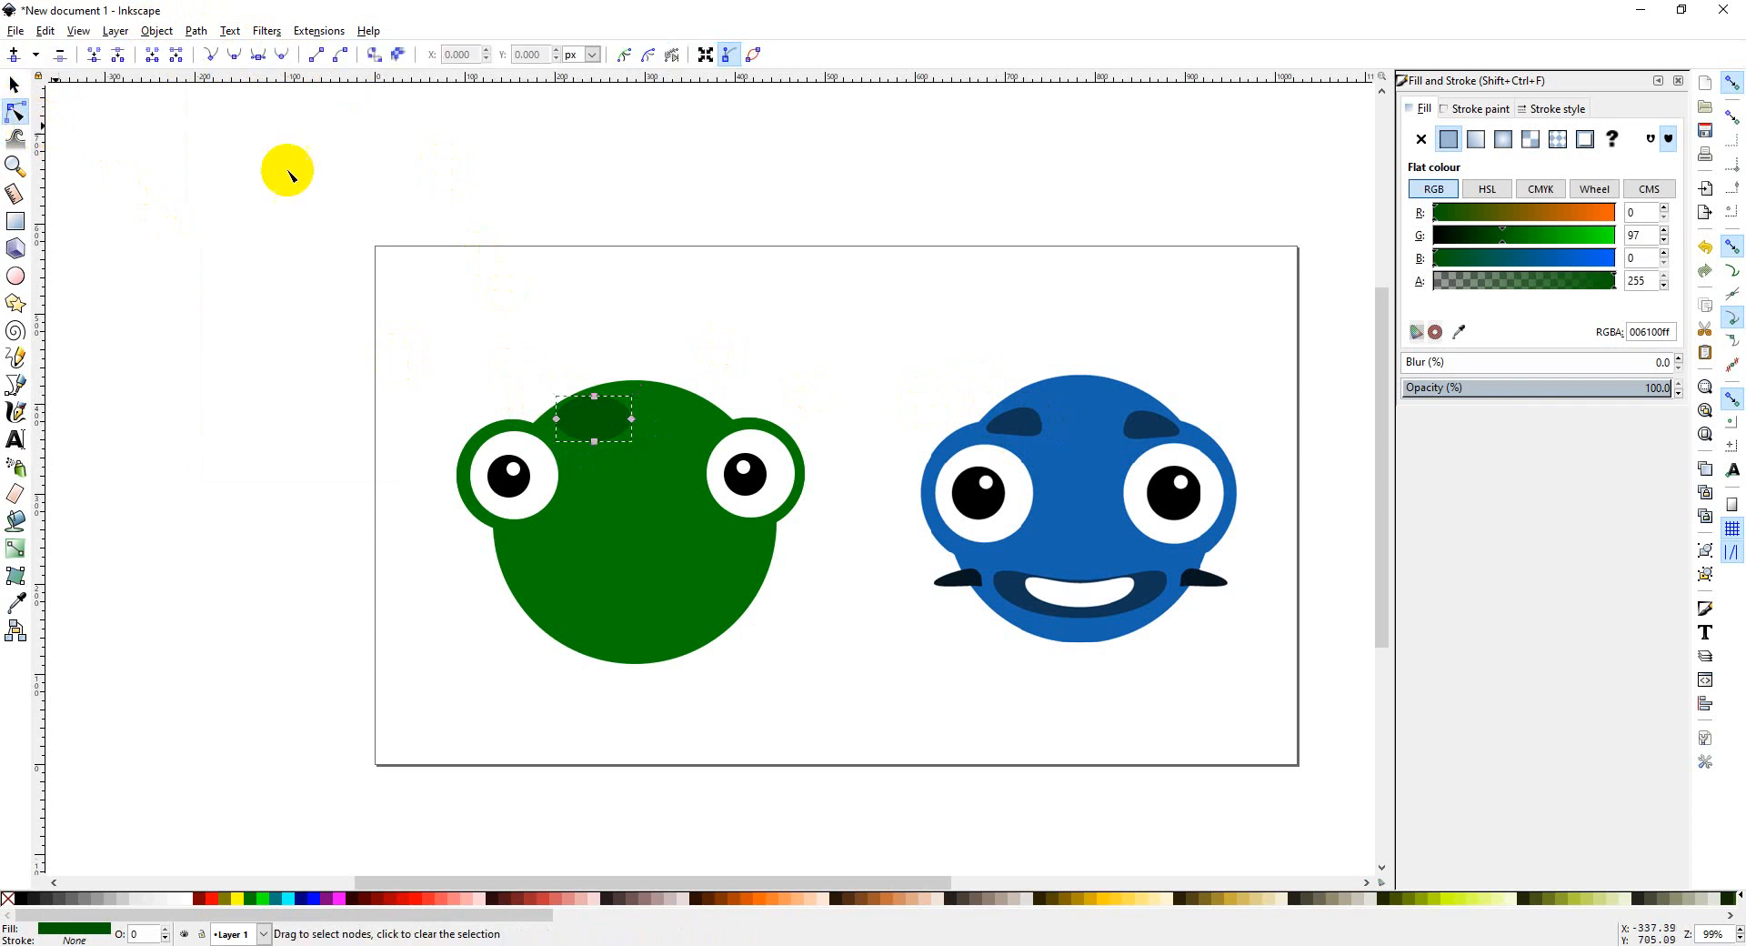
left_click(570, 420)
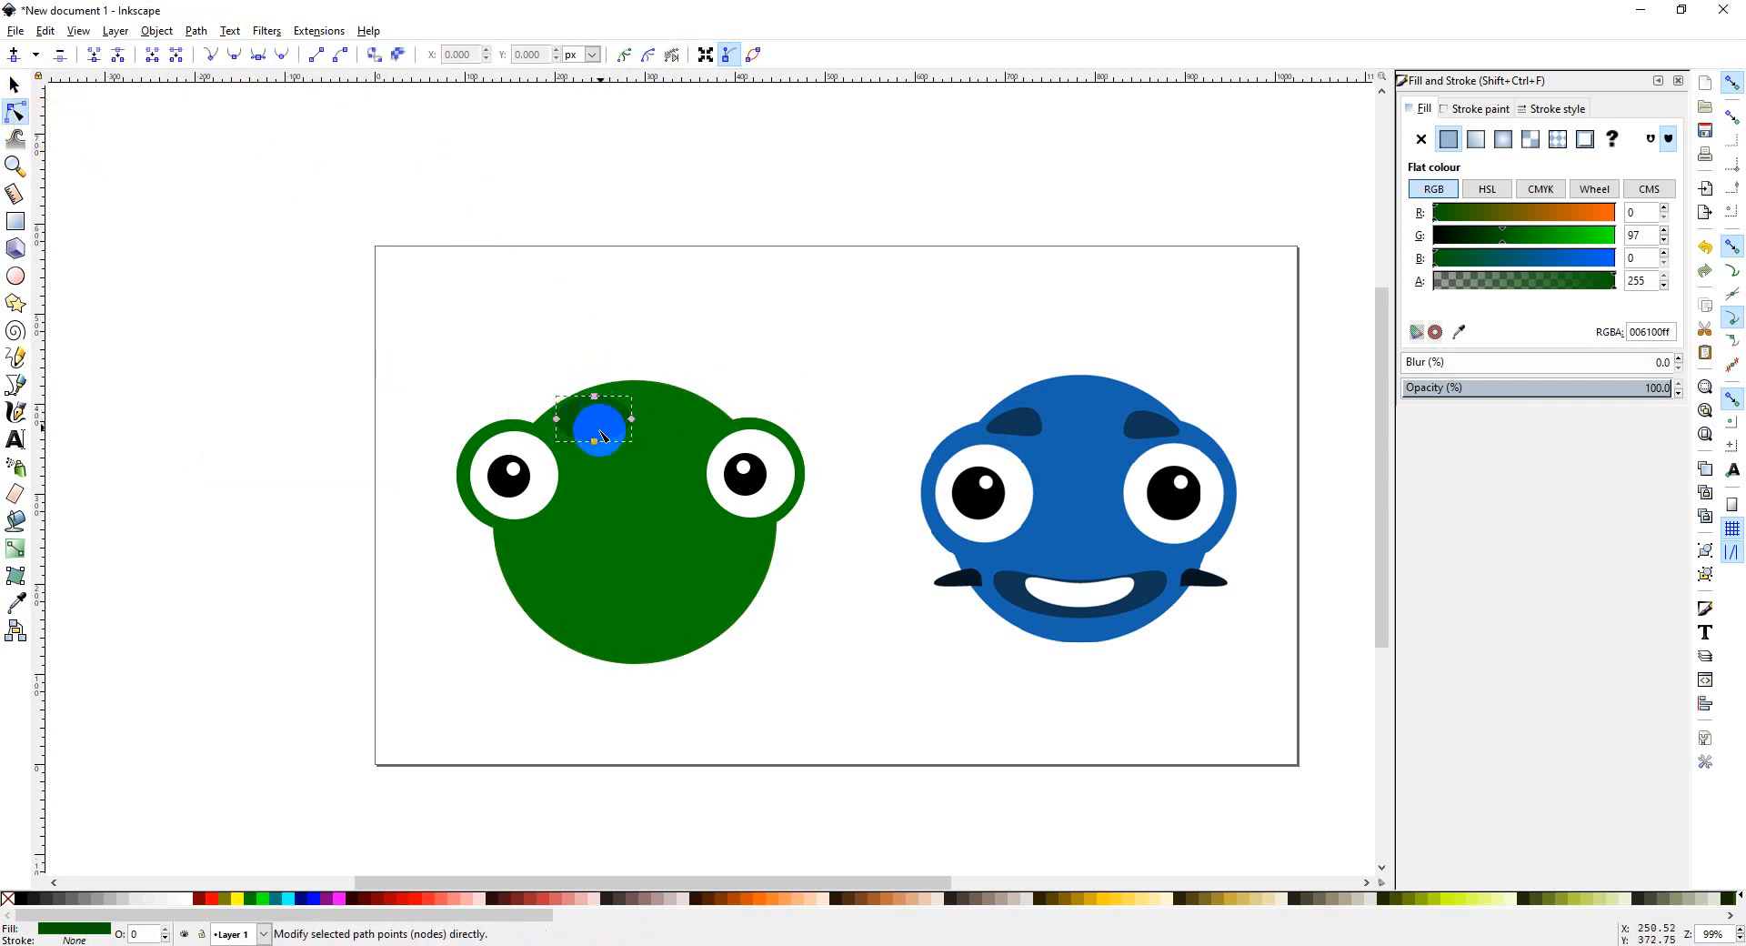
left_click_drag(597, 438, 599, 419)
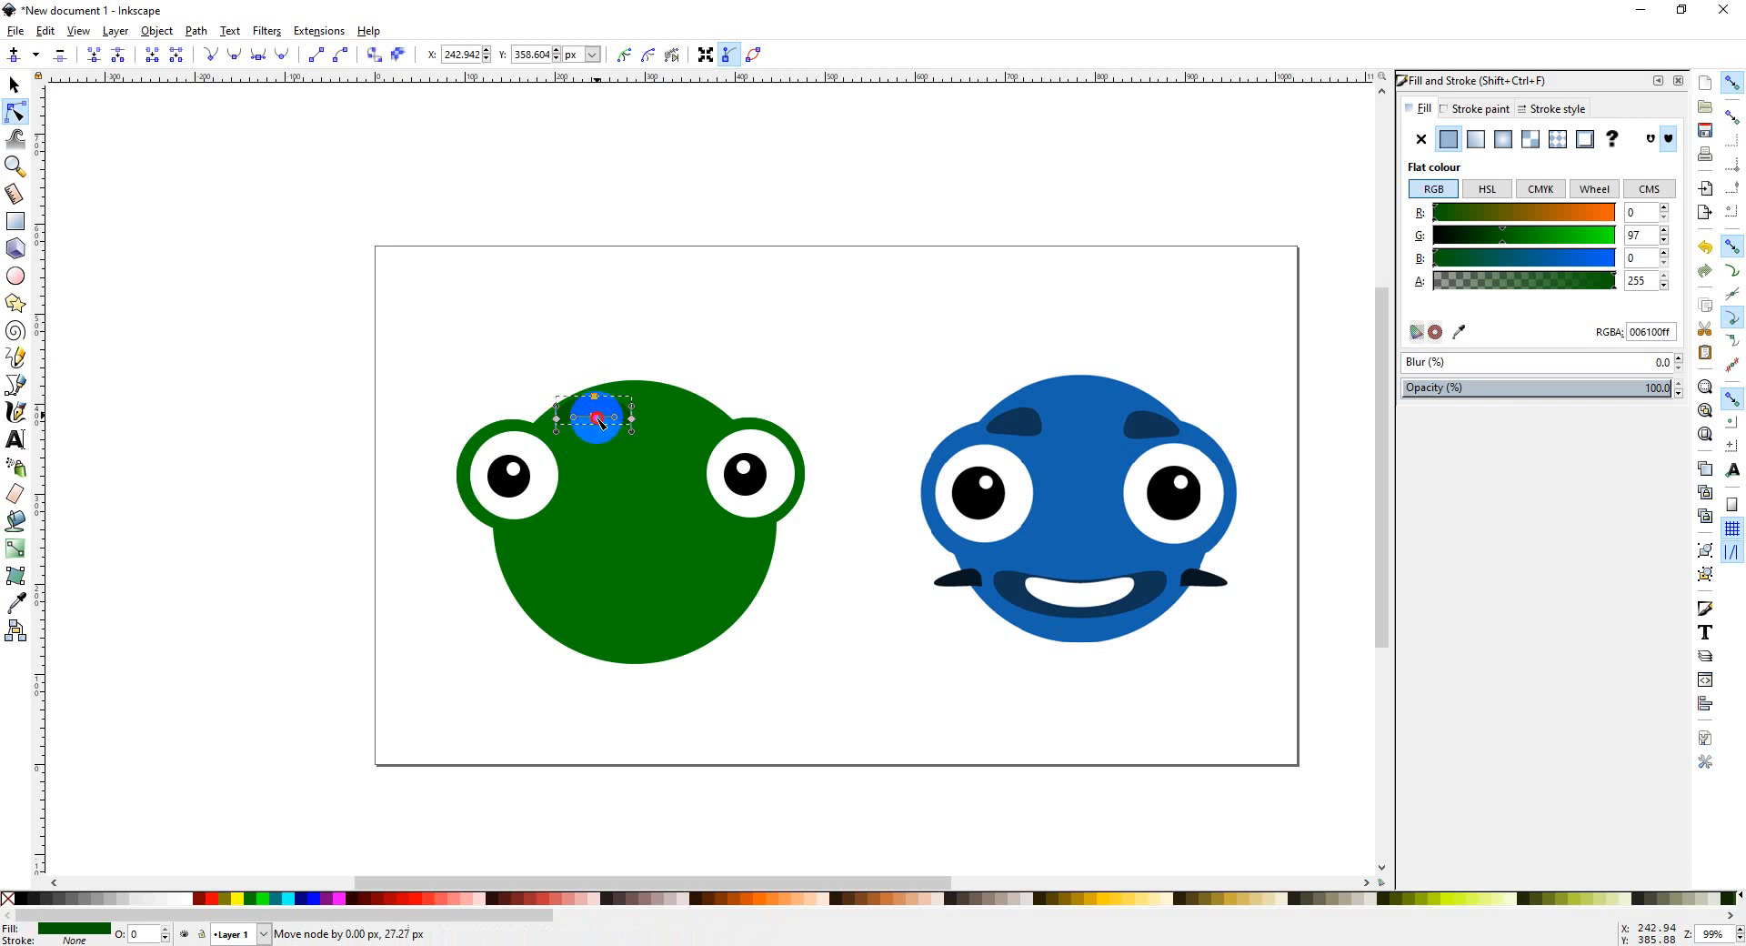
left_click_drag(603, 446, 587, 449)
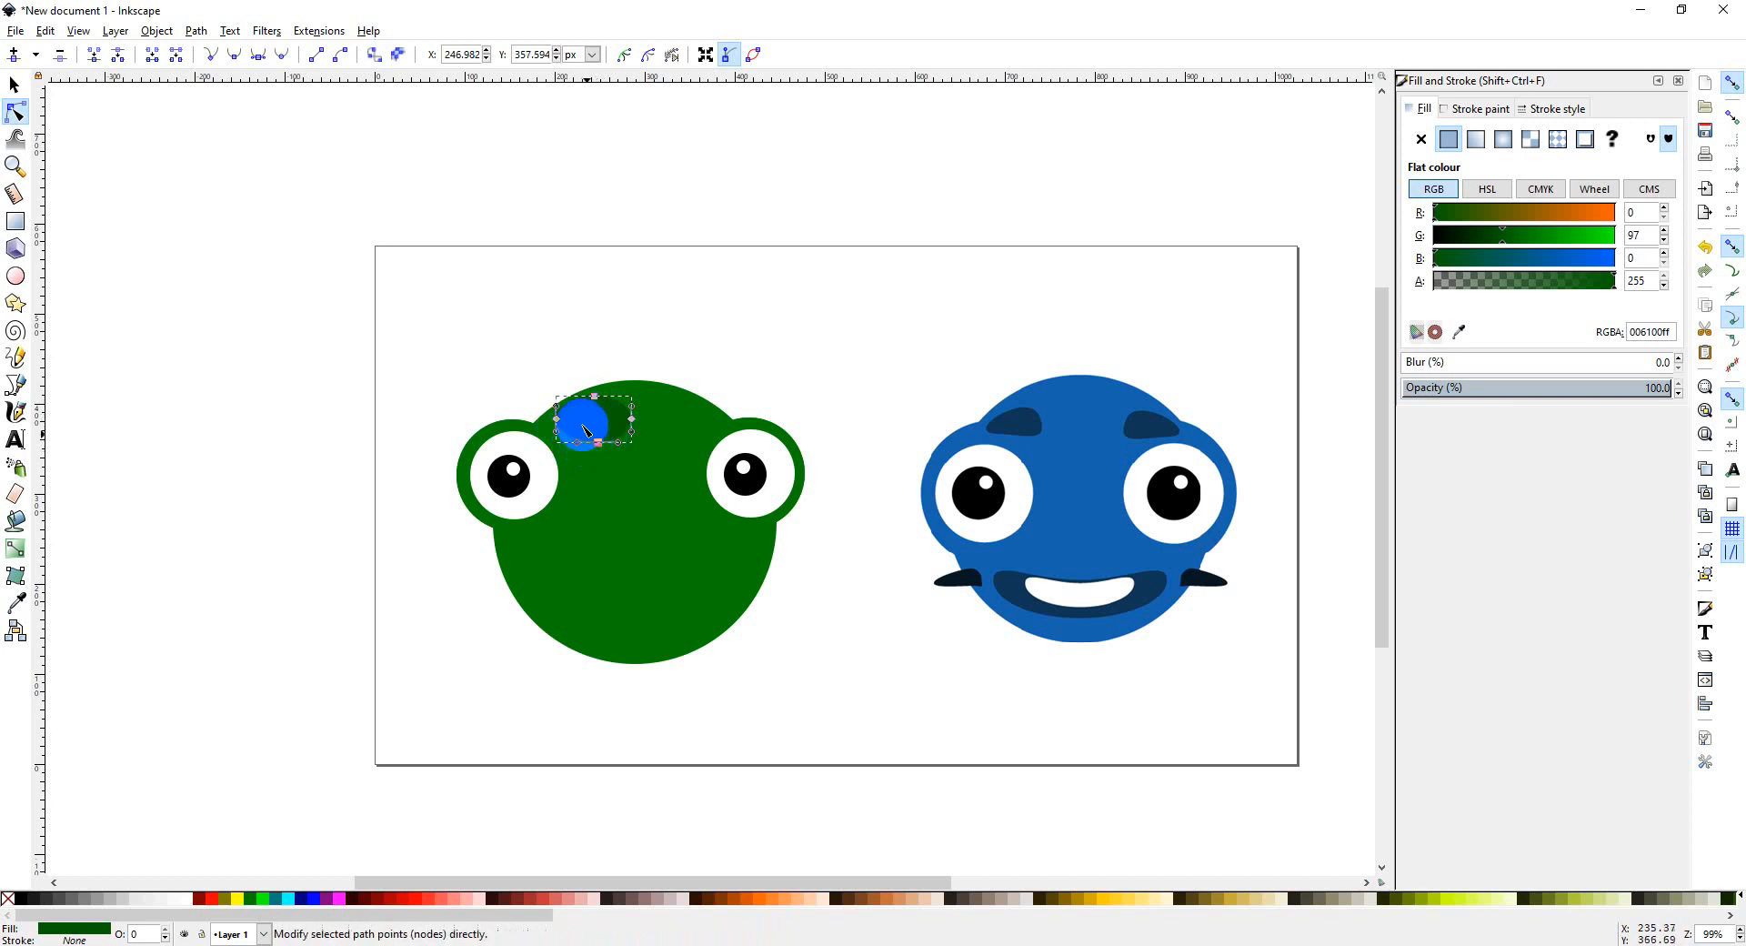
left_click_drag(565, 425, 626, 418)
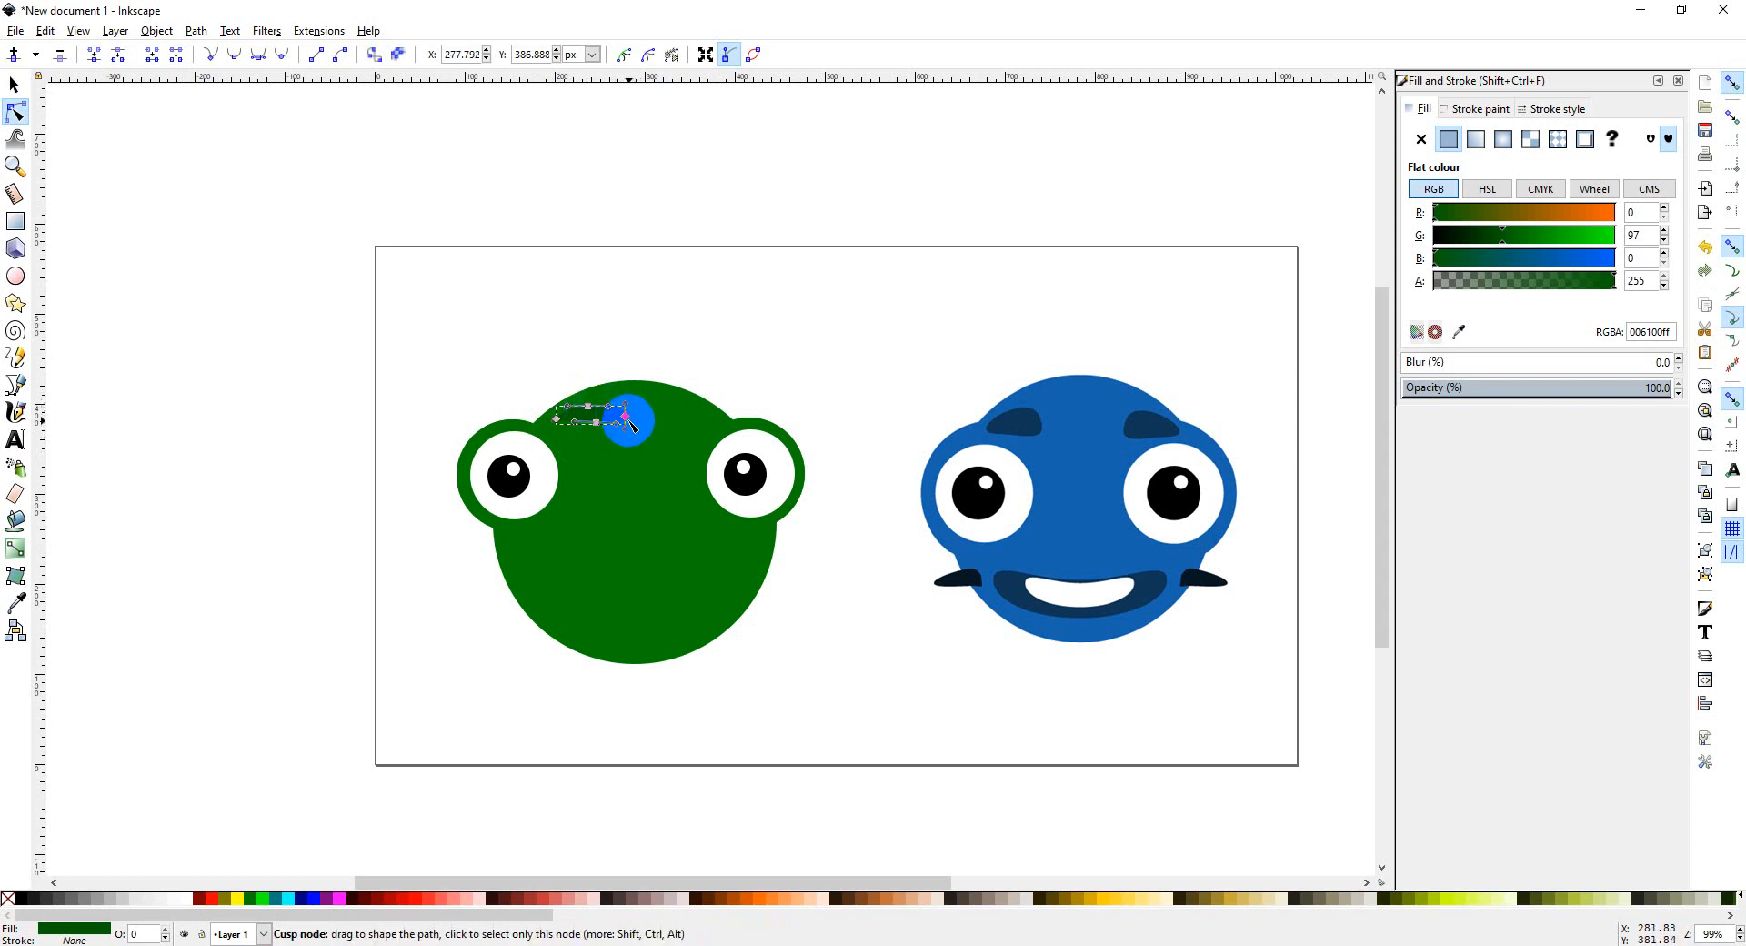
Step: Adjust the handles of the eyebrow's top node and make that node auto-smooth
left_click_drag(627, 418, 609, 422)
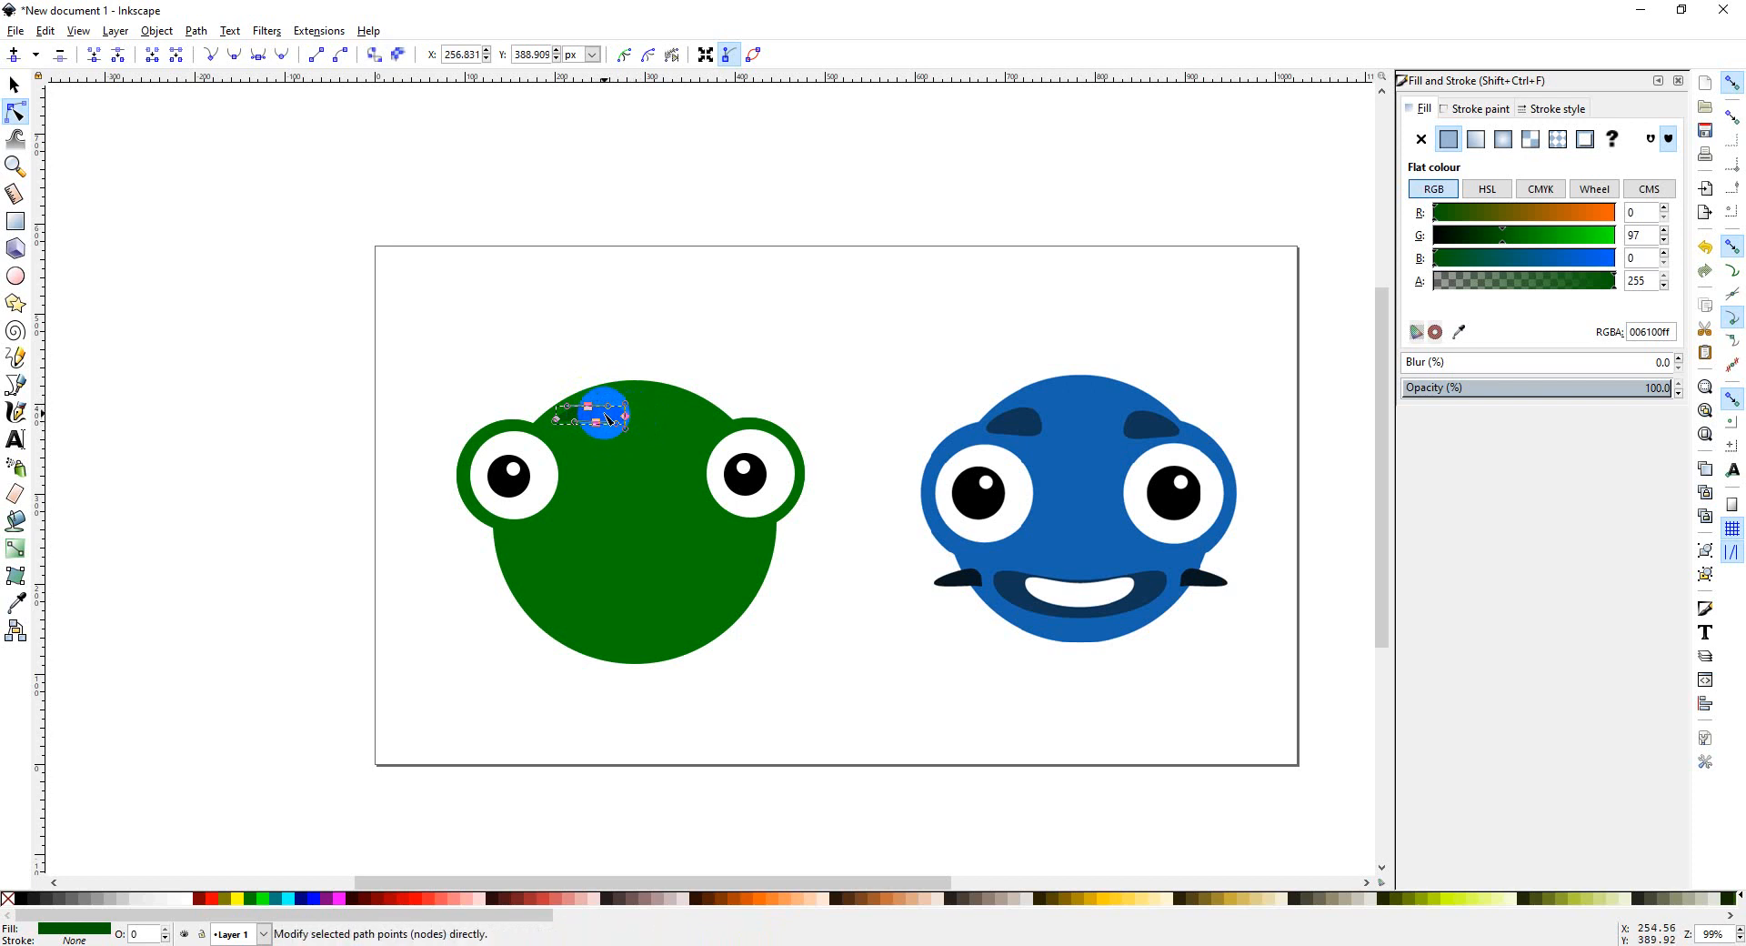
scroll(604, 420, "up", 5)
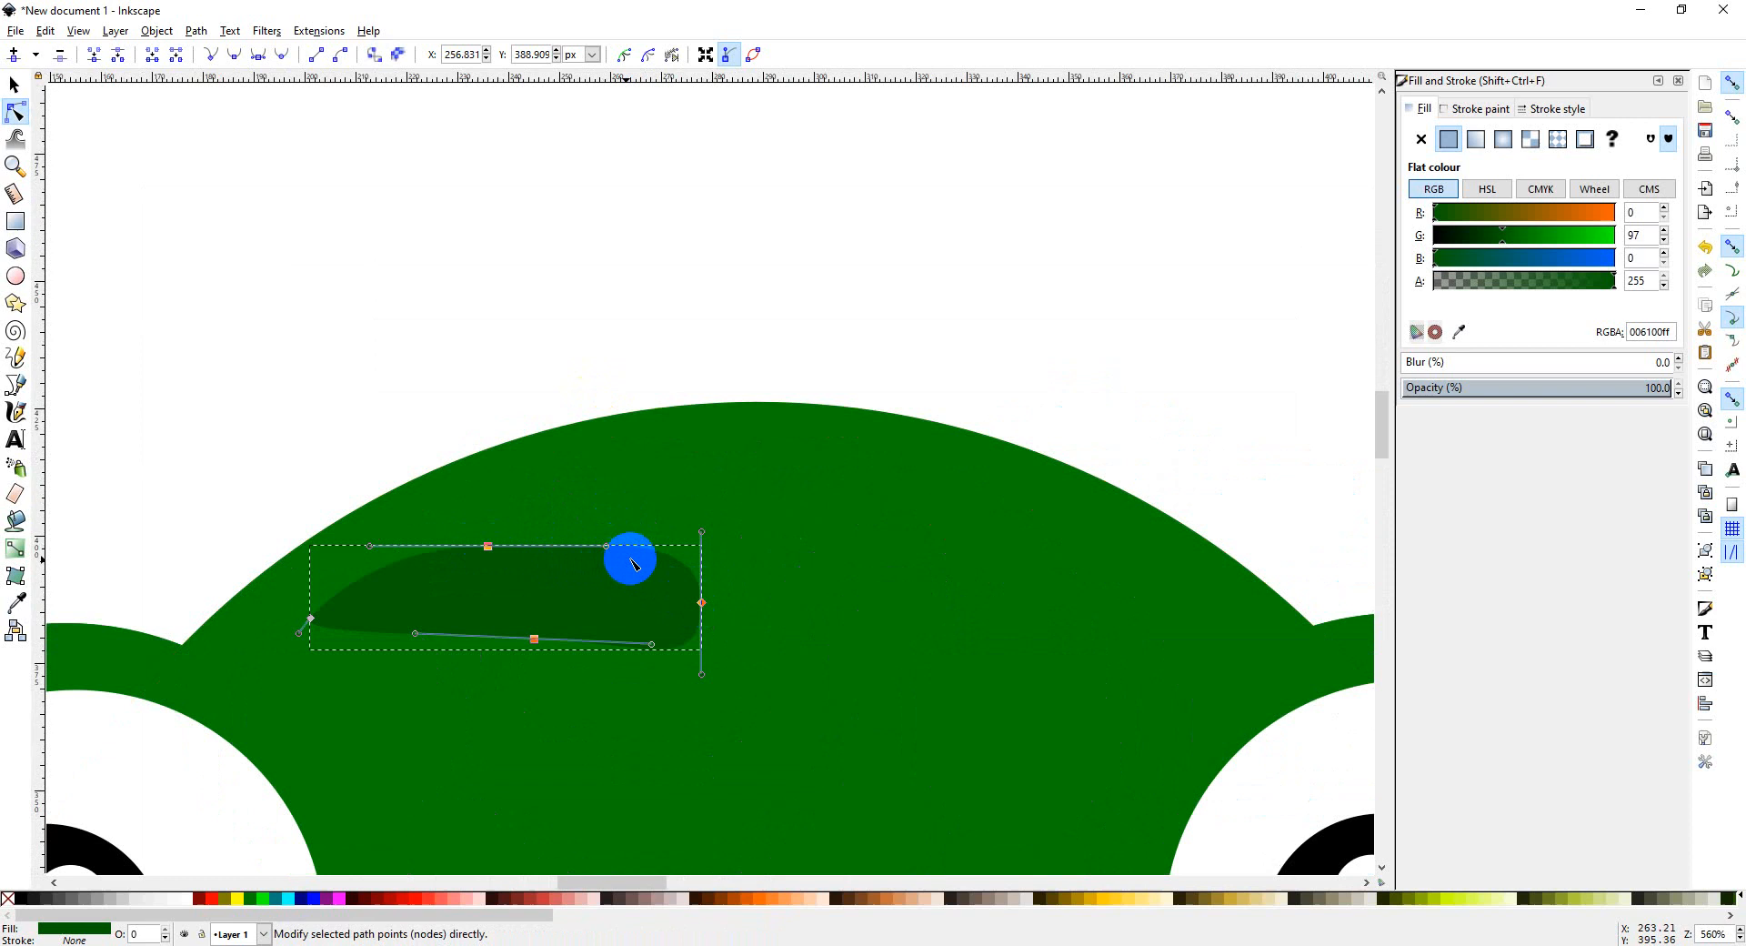
mouse_move(607, 546)
left_mouse_down()
mouse_move(608, 510)
mouse_move(589, 533)
left_mouse_up()
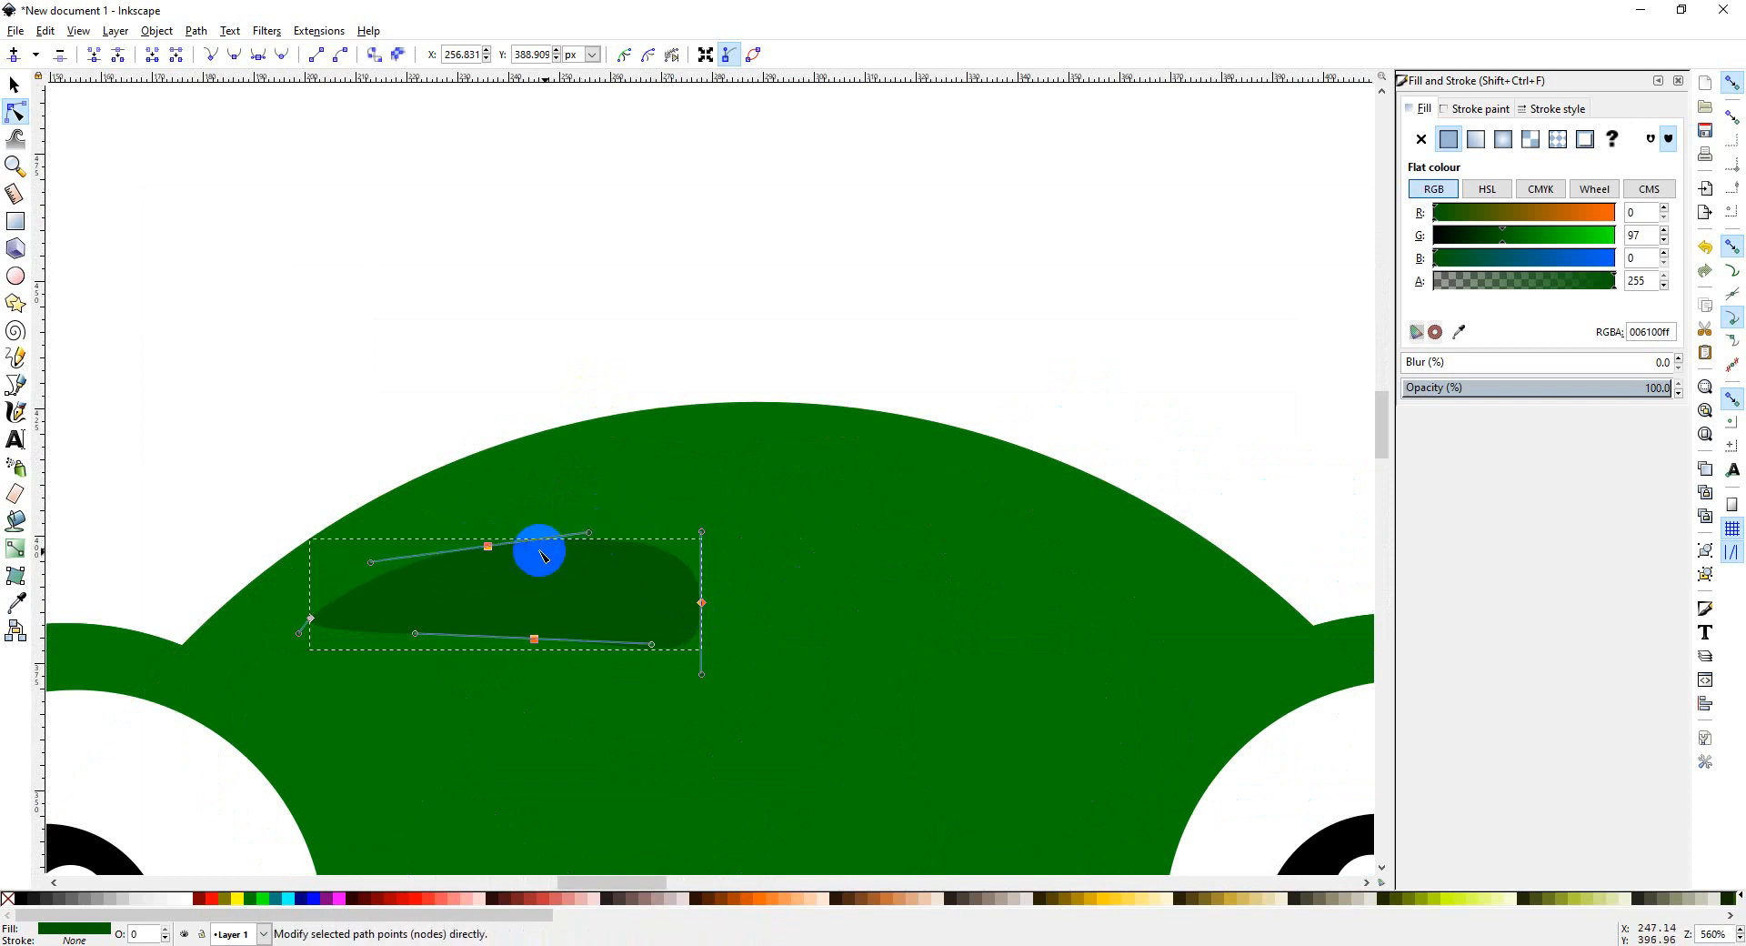
left_click(488, 546, "ctrl")
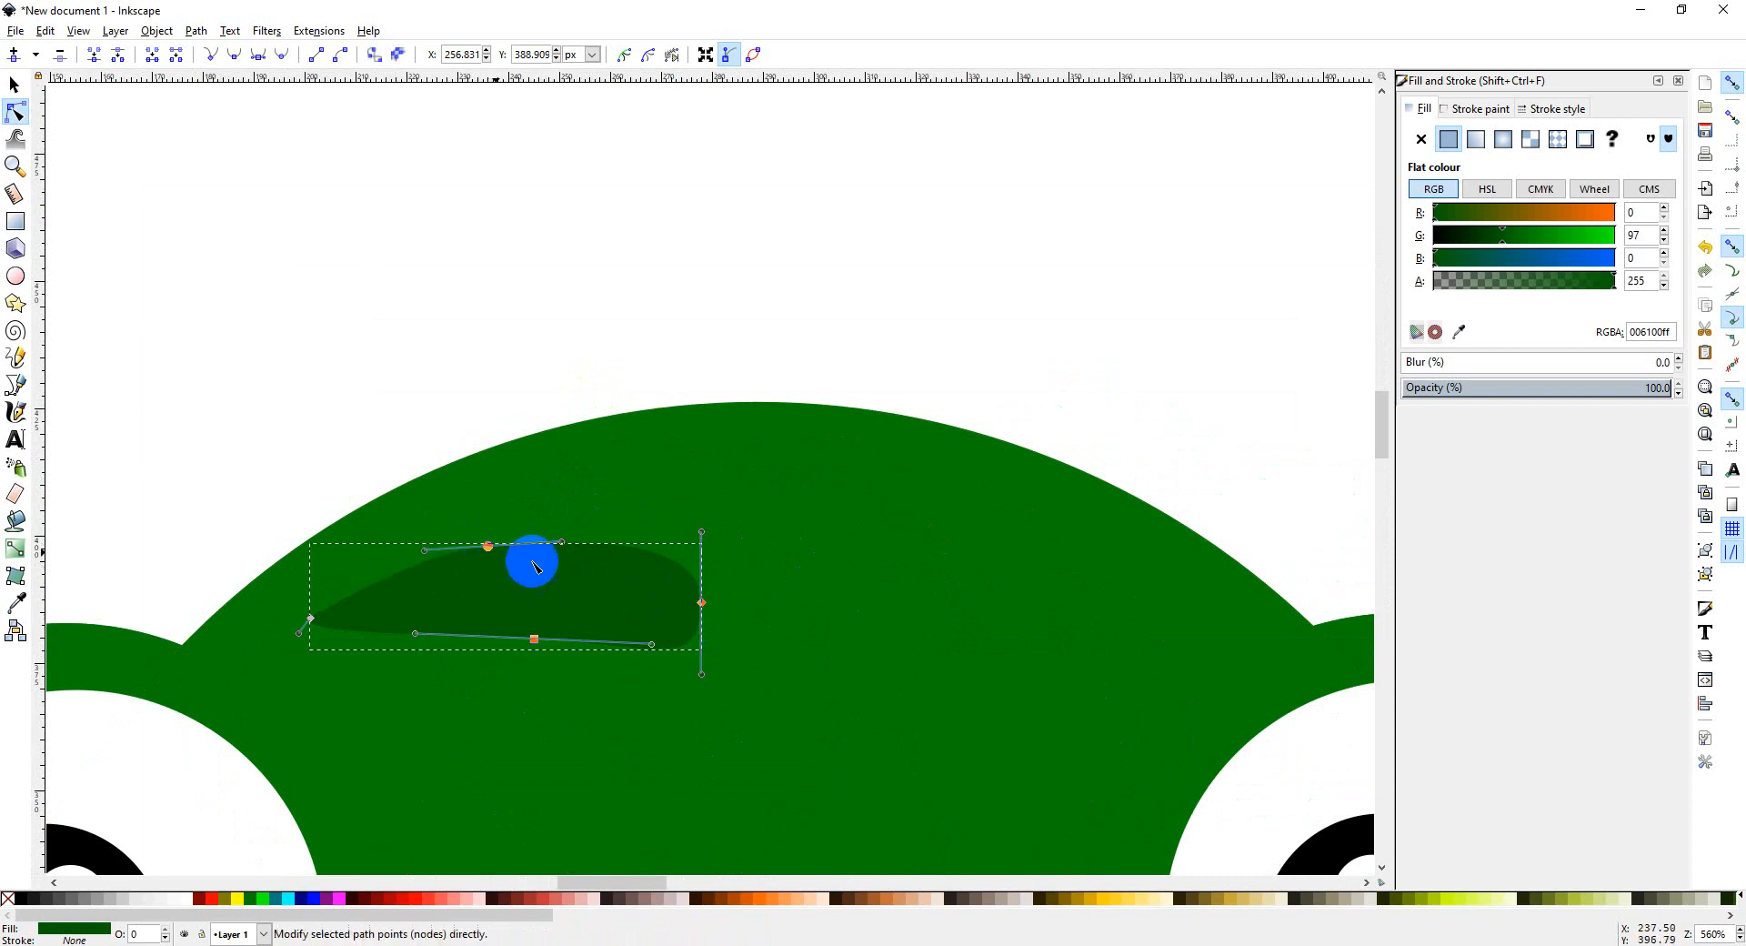
Step: Select the eyebrow's top, inner-end and bottom nodes and insert new nodes in the segments between them
left_click(701, 602, "shift")
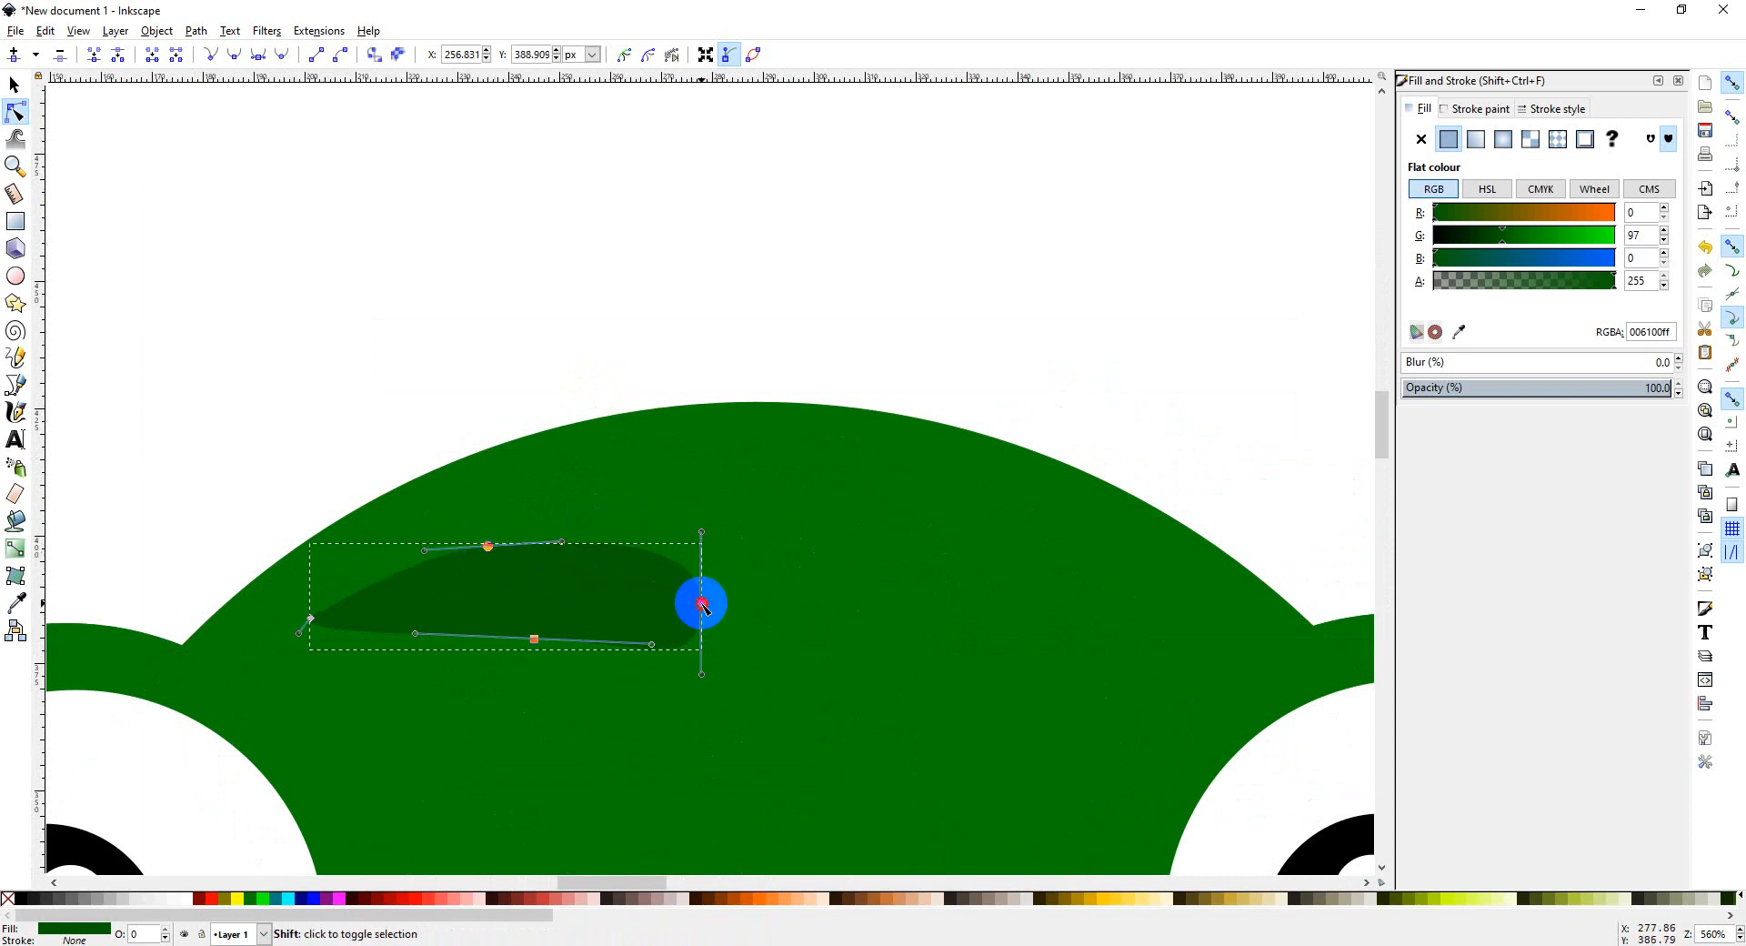
left_click(488, 546, "shift")
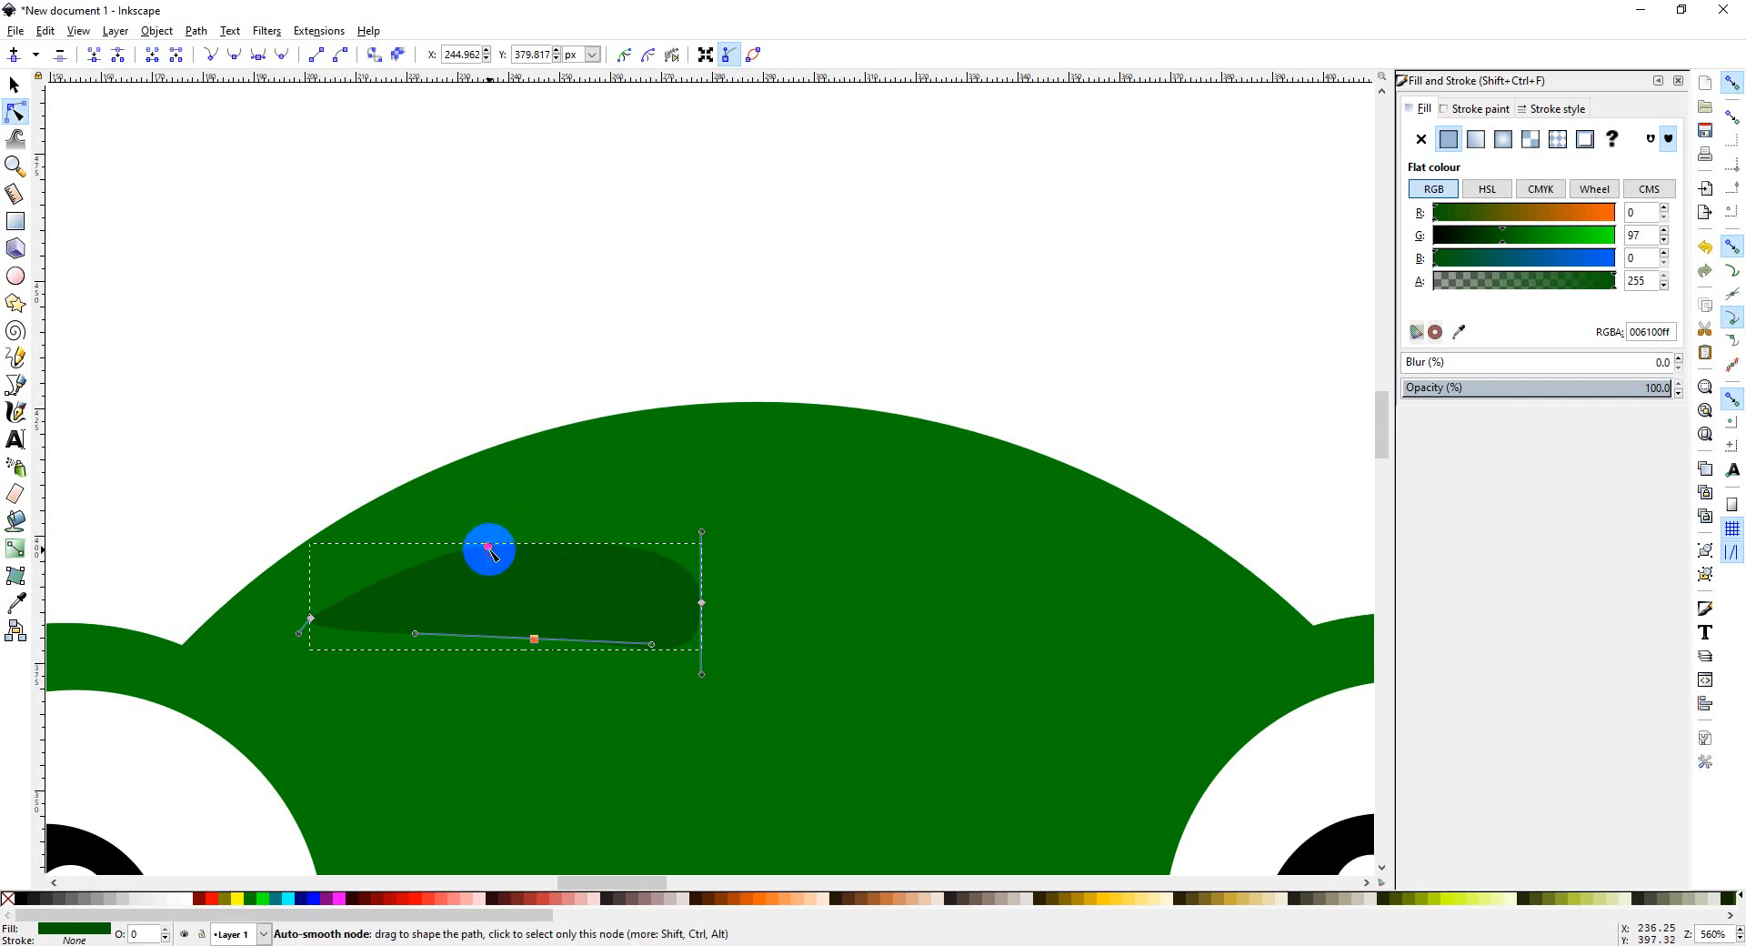
left_click(488, 547, "shift")
left_click(701, 602, "shift")
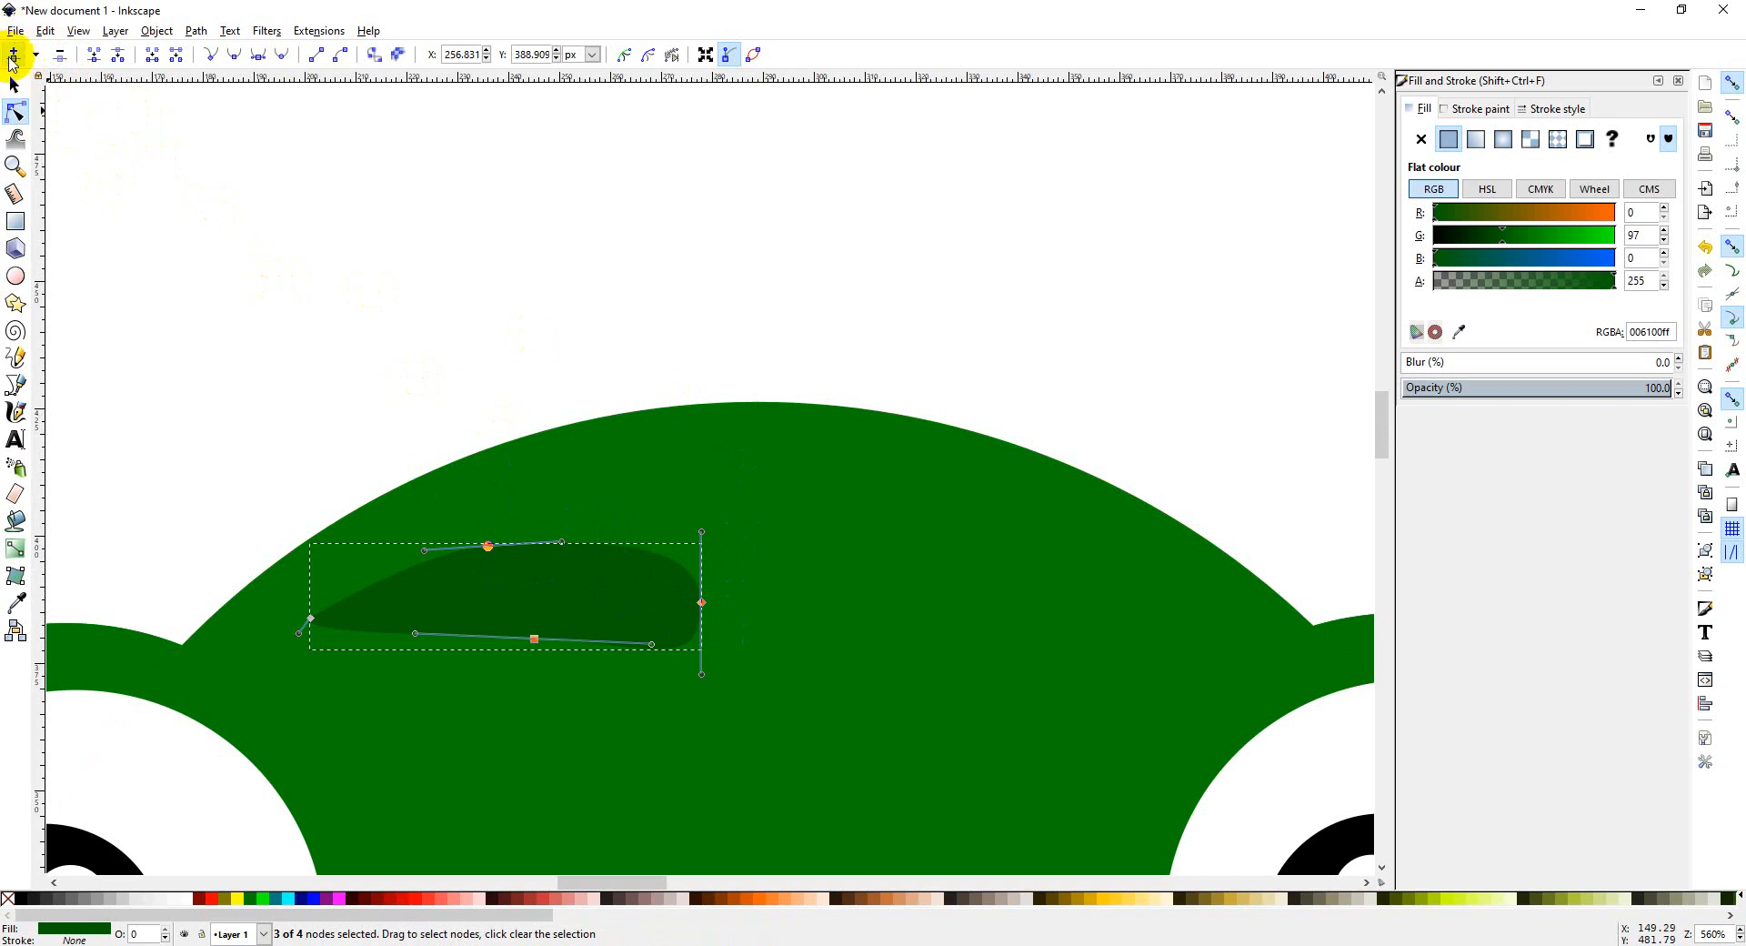
left_click(13, 57)
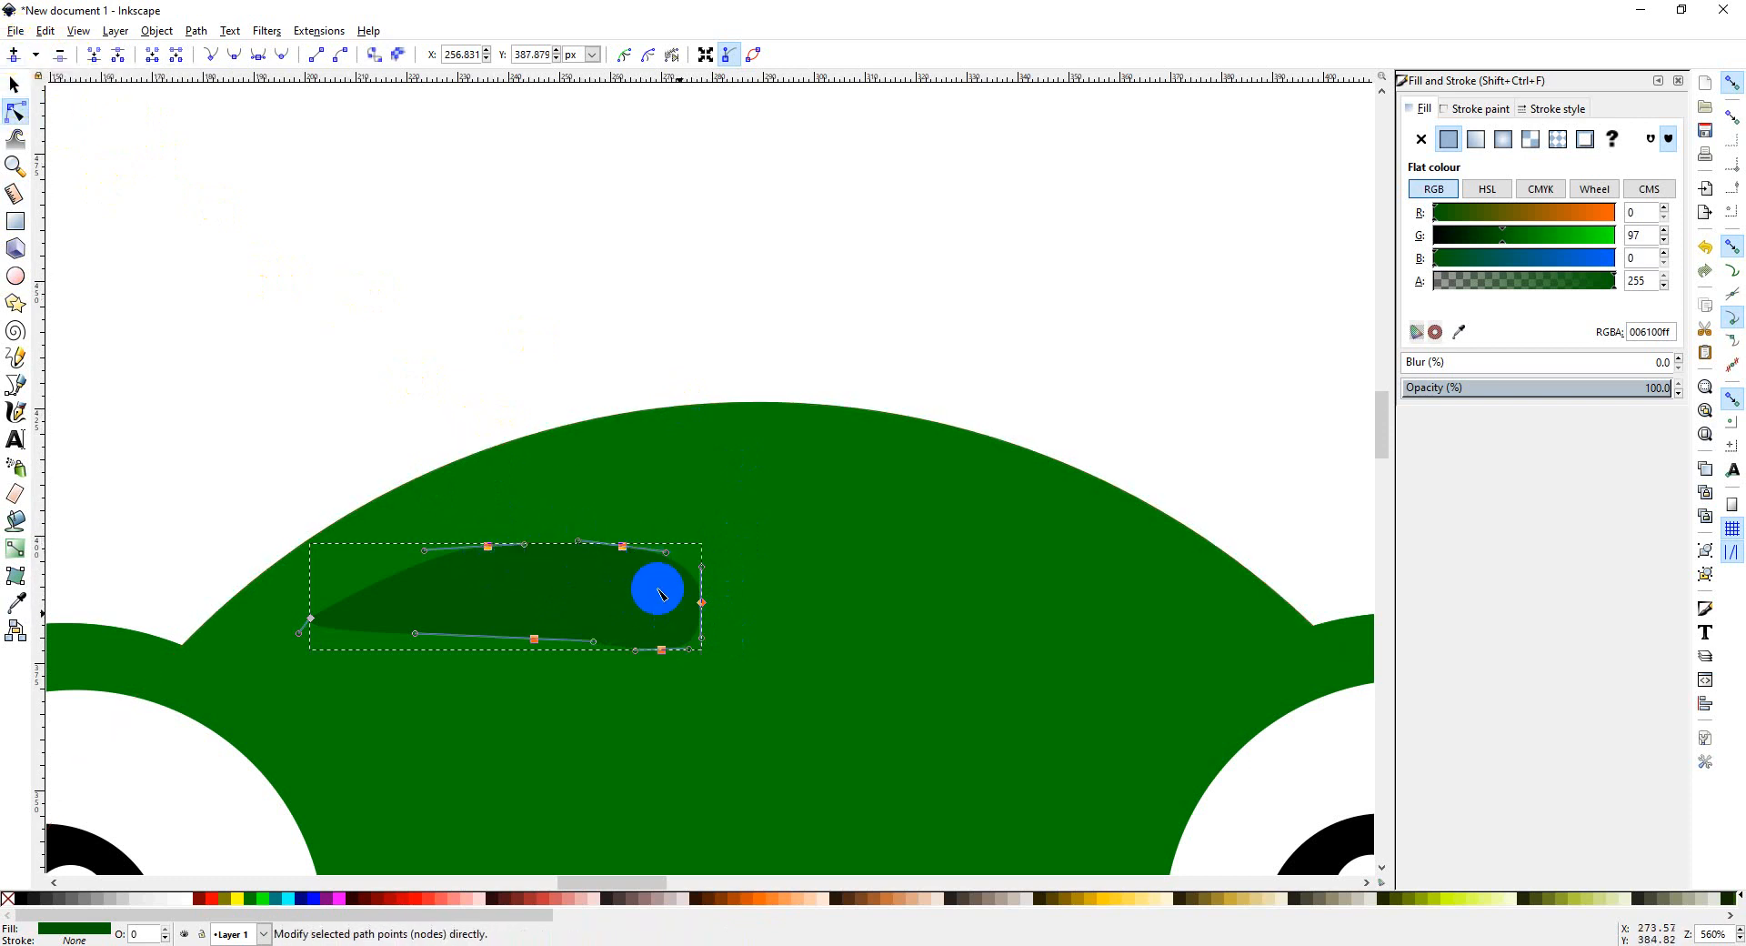
Step: Raise the new upper node near the eyebrow's inner end and tilt the top node's handles to slope the upper edge
left_click_drag(621, 546, 624, 548)
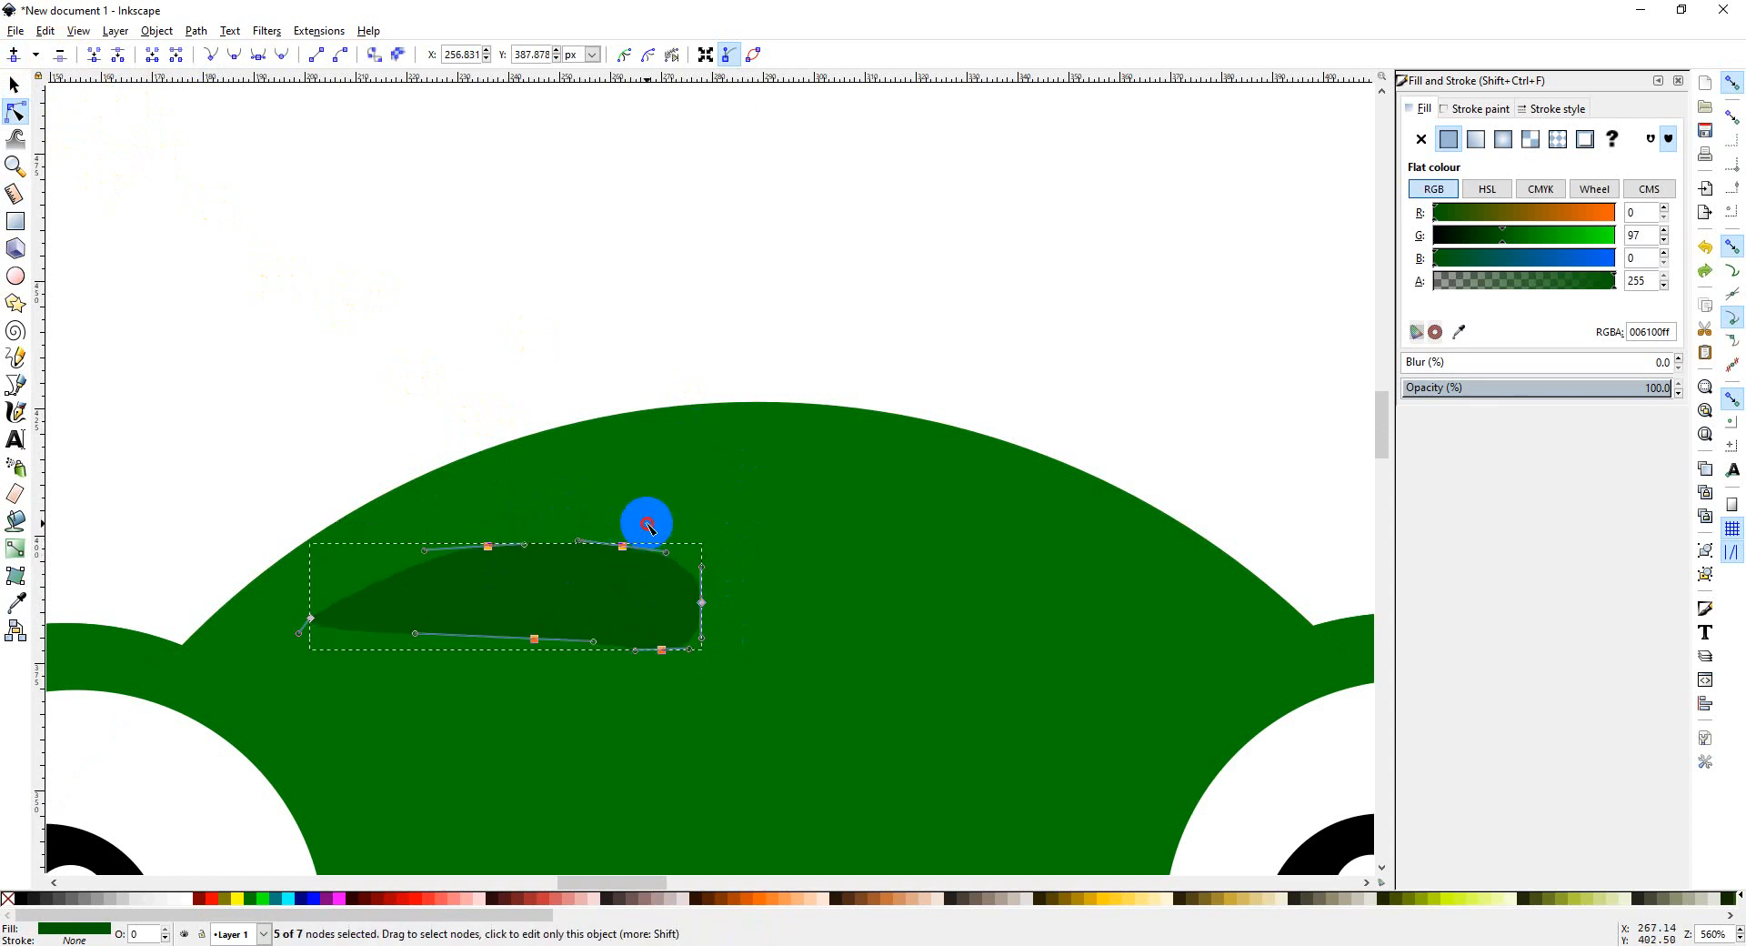
left_click(623, 547)
left_click_drag(625, 539, 532, 536)
left_click(488, 546)
Step: Point the outer tip's handle straight down and bend the eyebrow's underside upward into a curve
left_click(311, 618)
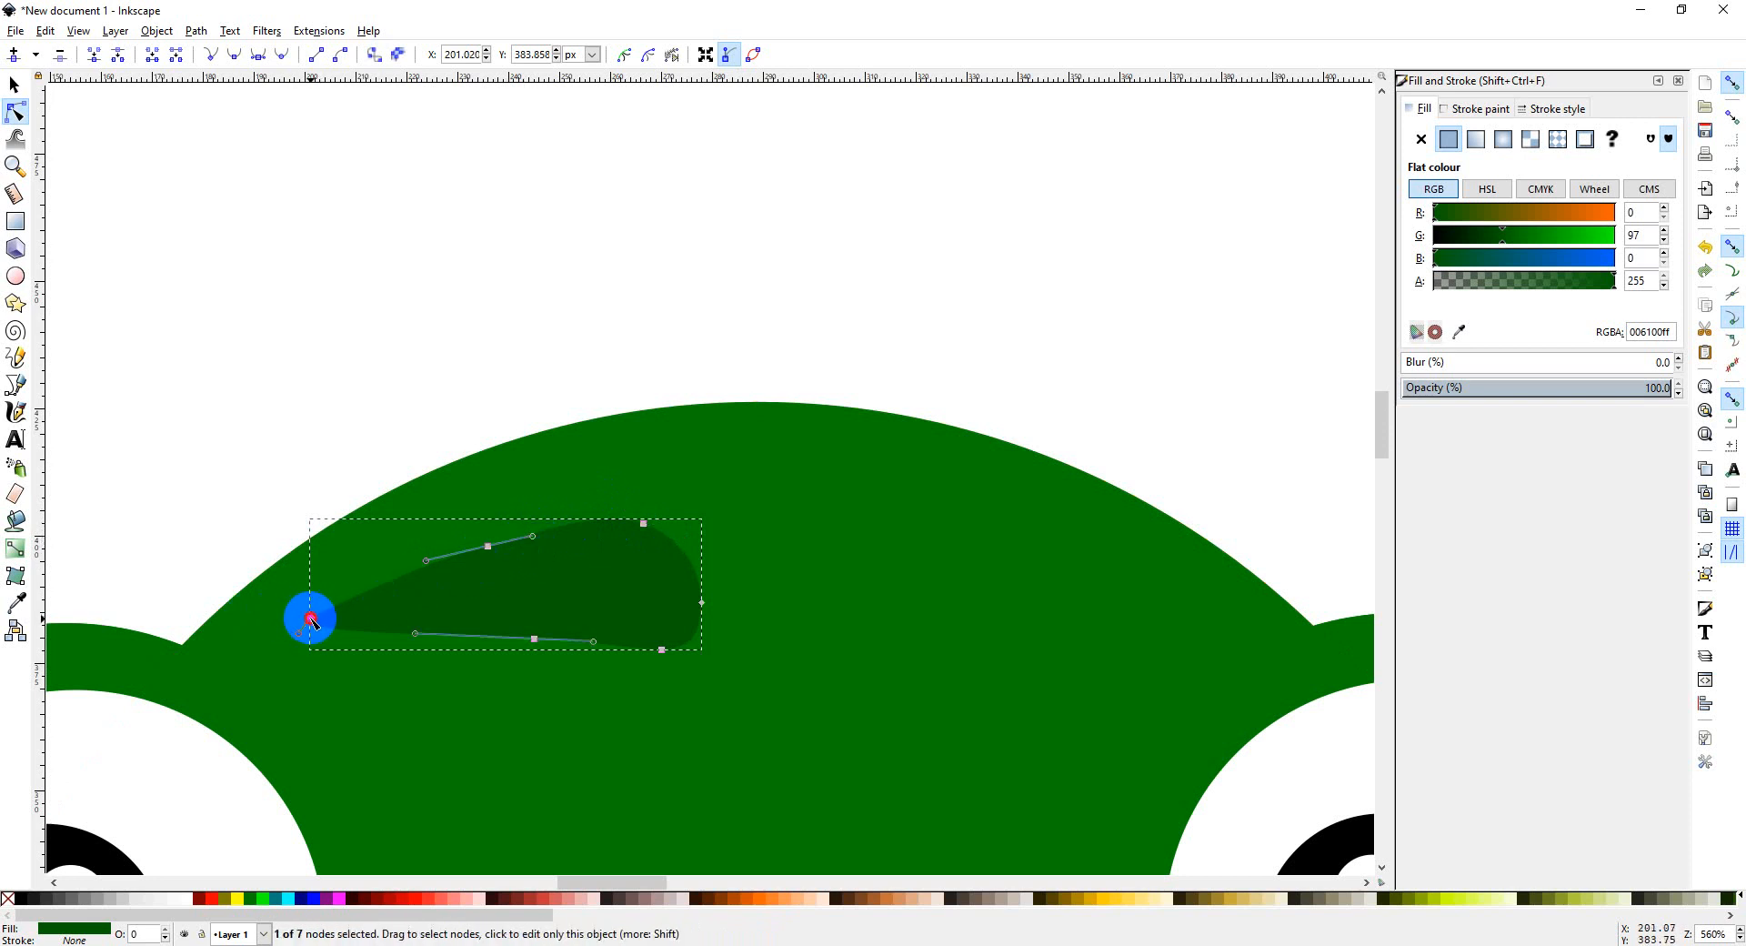
left_click_drag(299, 634, 311, 645)
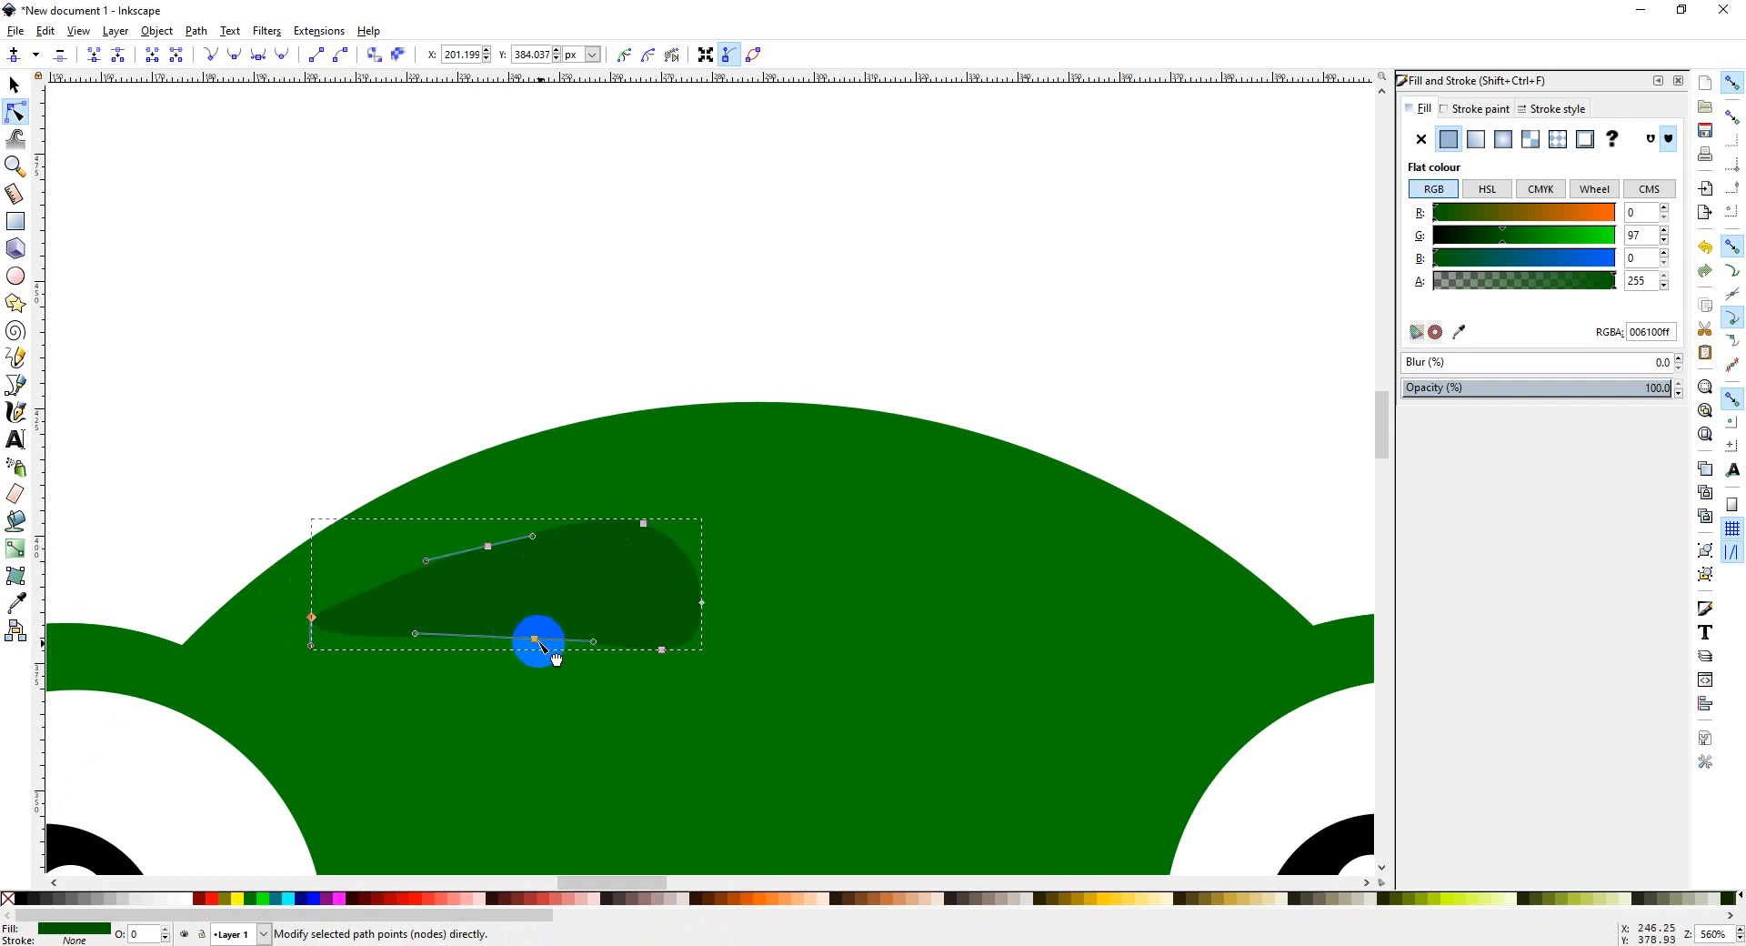
left_click(536, 639)
left_click_drag(538, 641, 616, 611)
left_click(14, 85)
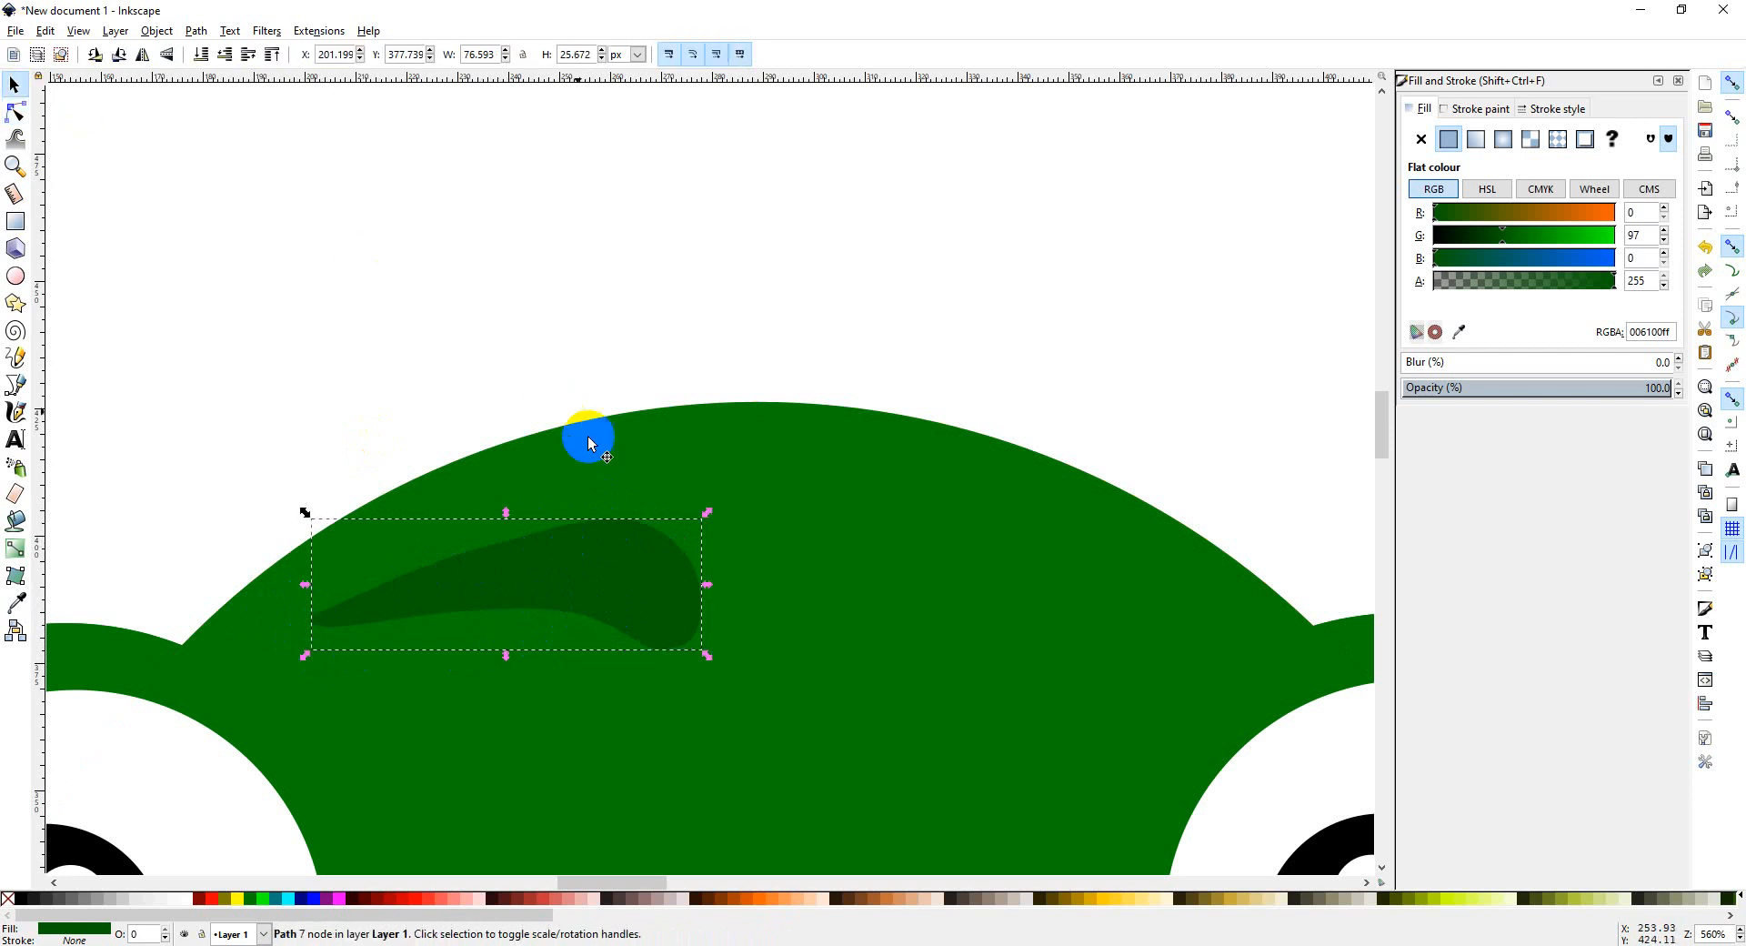
scroll(625, 486, "down", 4)
scroll(624, 486, "down", 3, "ctrl")
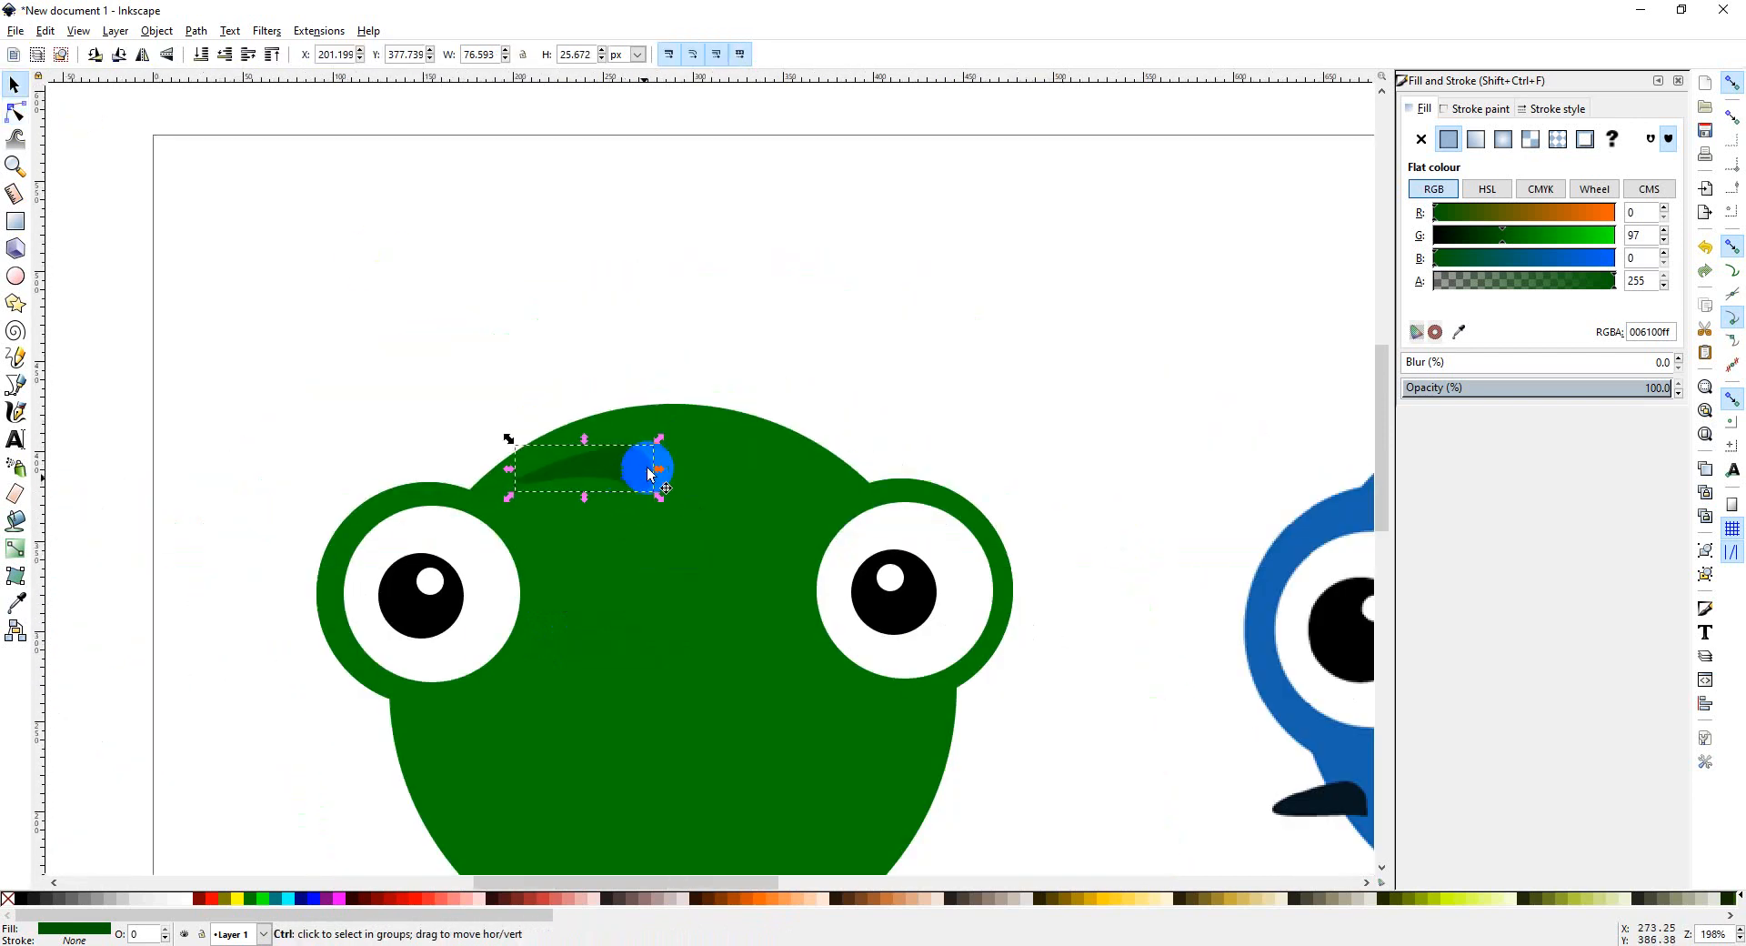
Step: Rotate the finished eyebrow so its inner end dips and place it just above the face's left eye
left_click(615, 400)
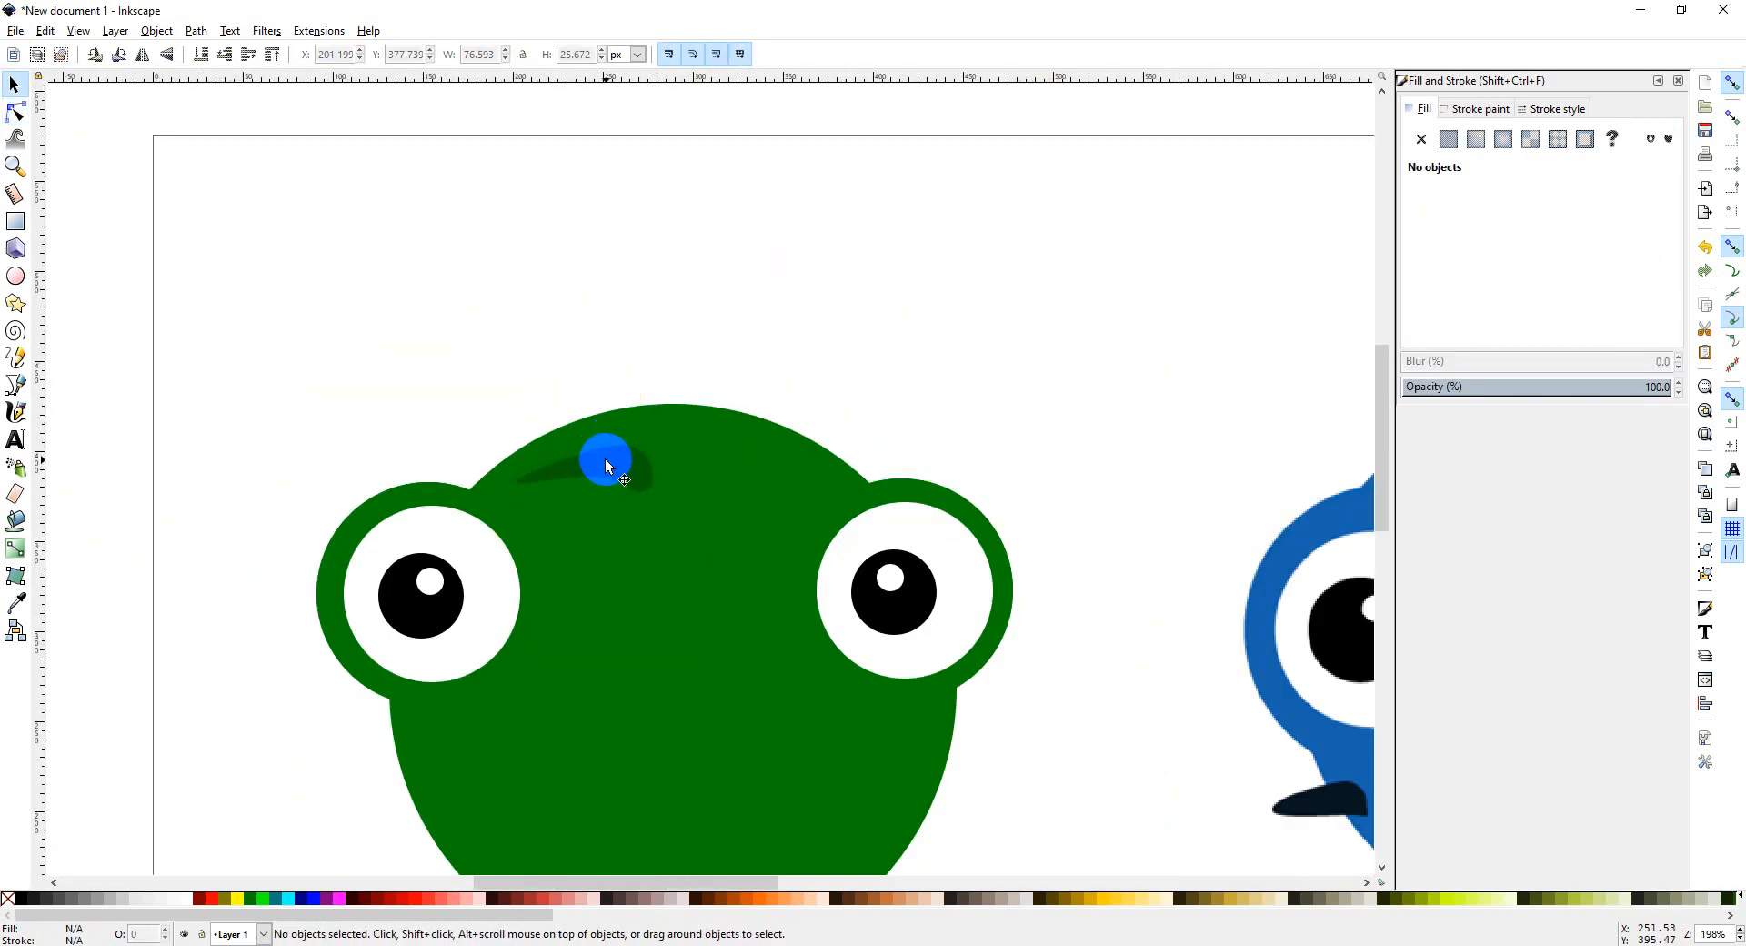
left_click(604, 460)
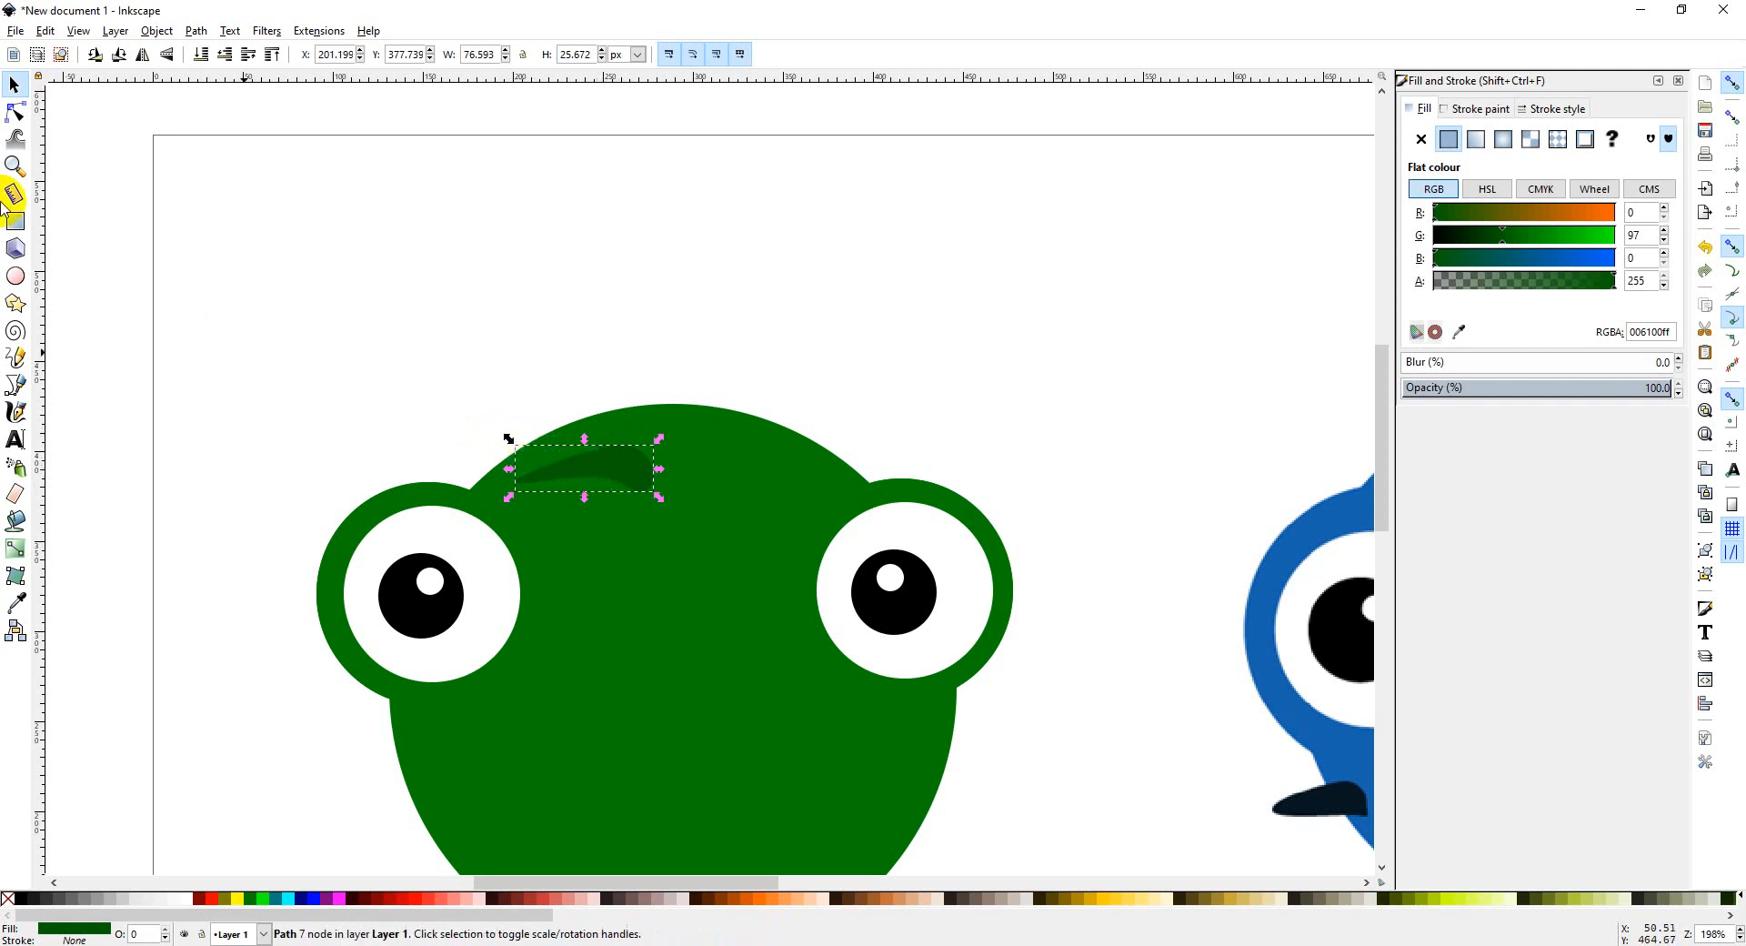
left_click(594, 467)
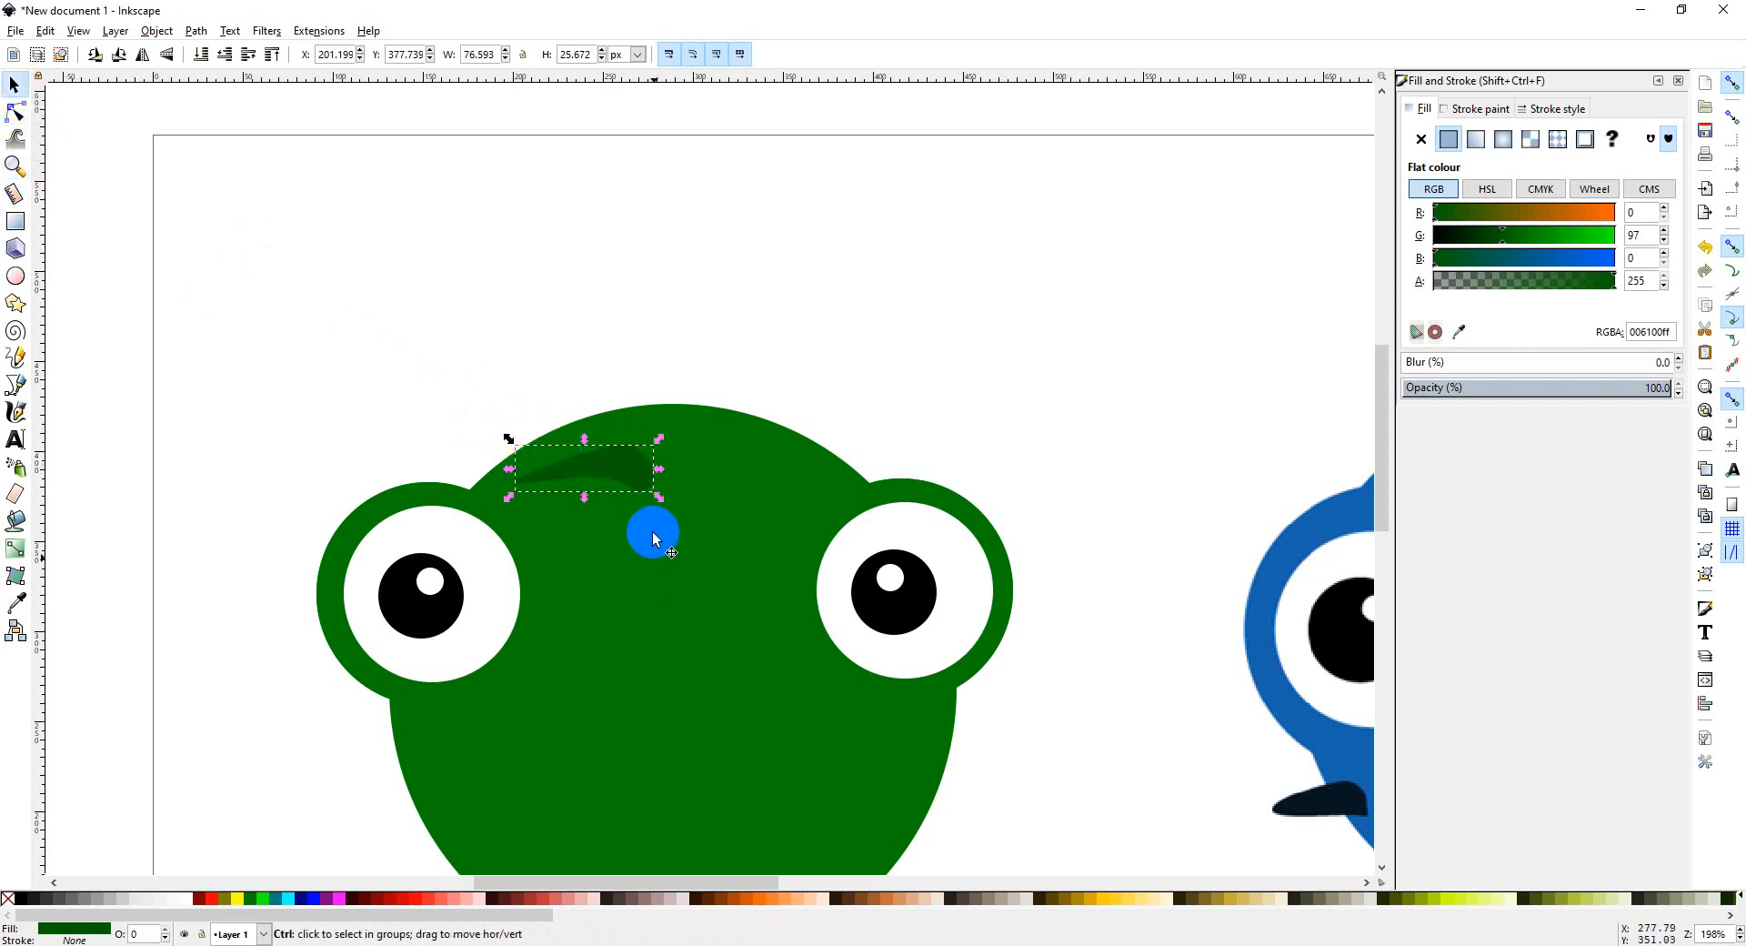
scroll(647, 566, "down", 2, "ctrl")
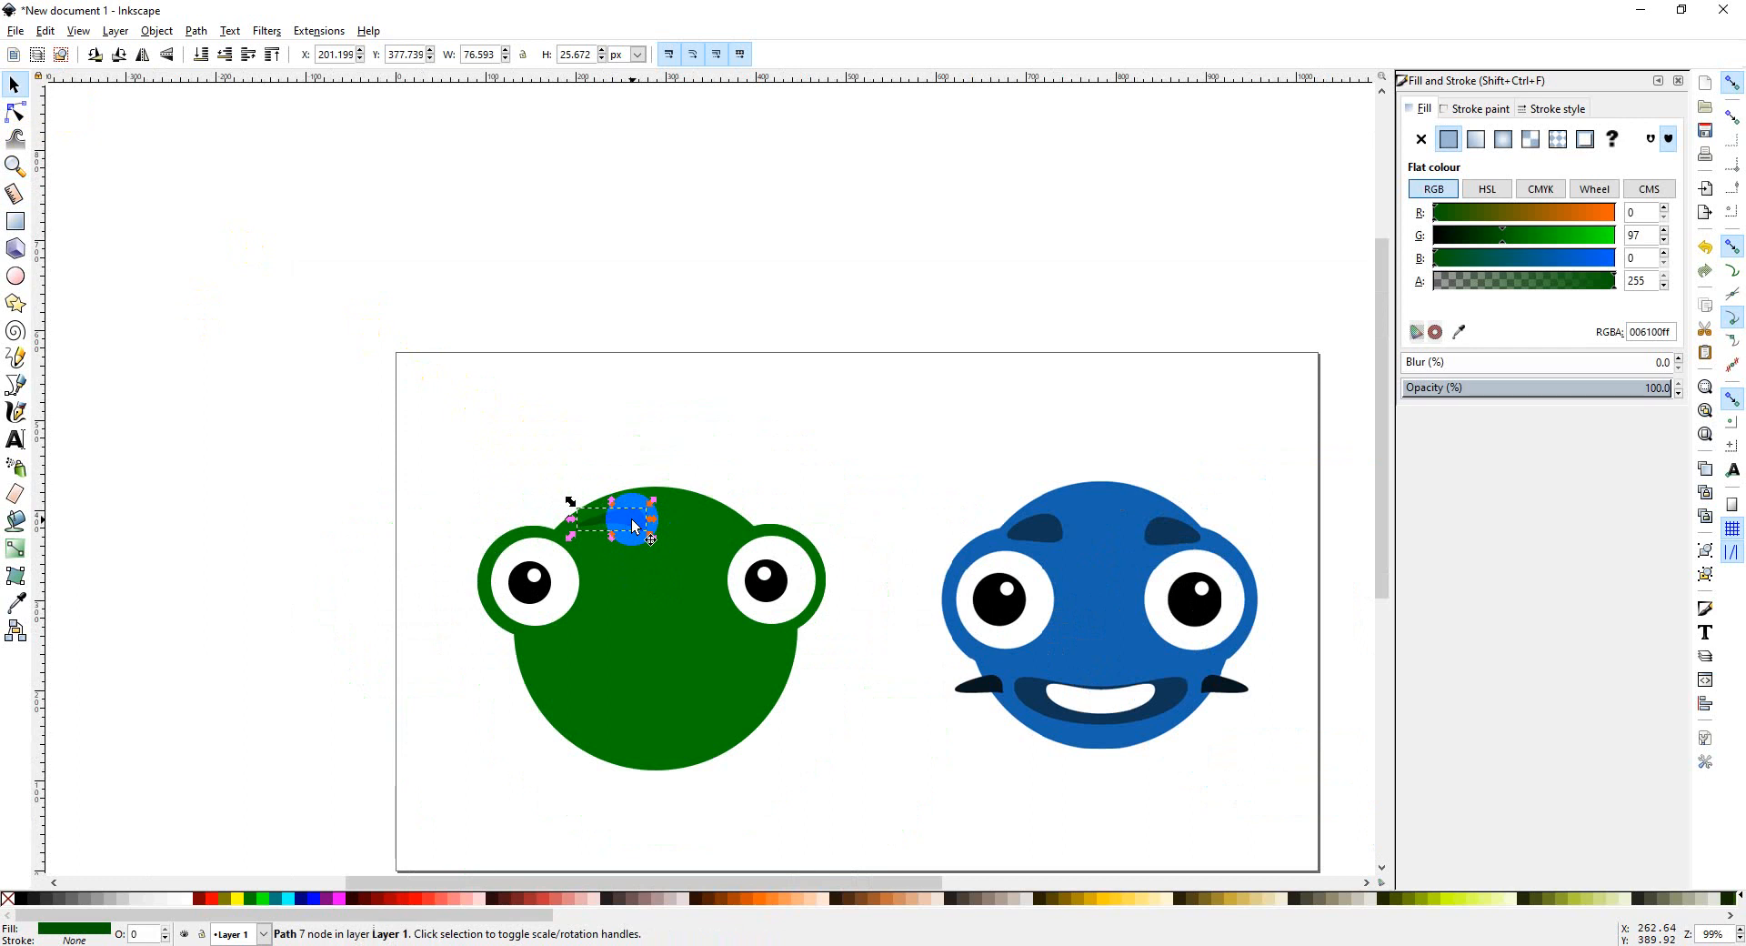
left_click(619, 495)
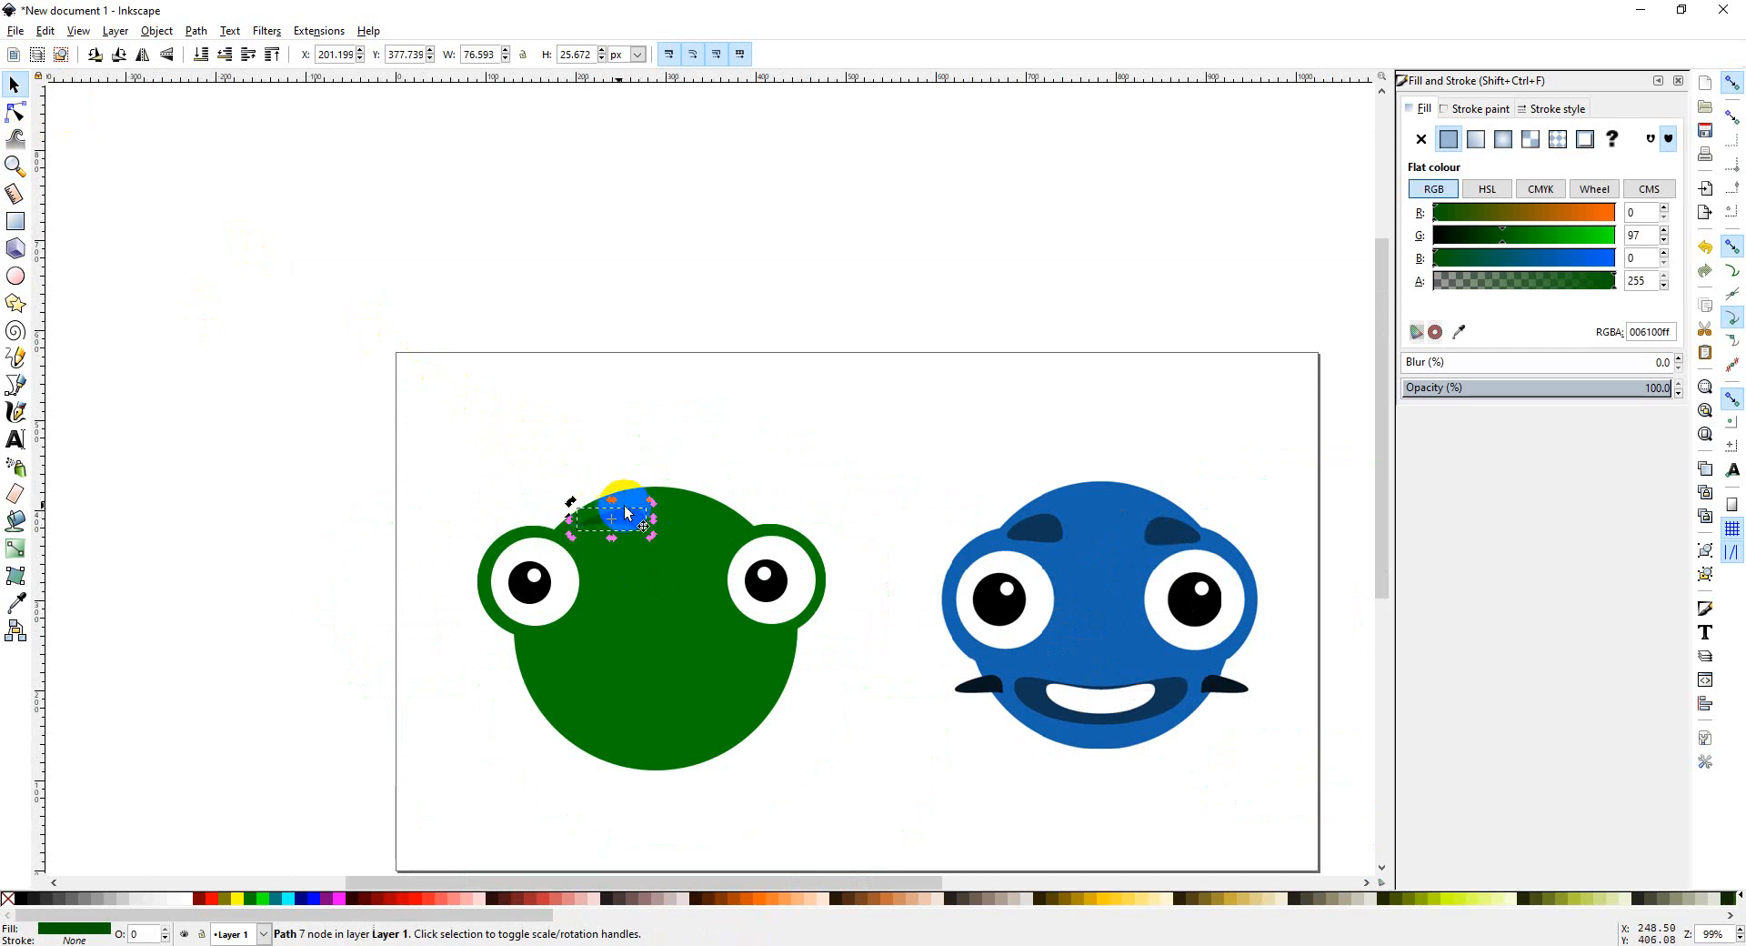
mouse_move(573, 503)
left_mouse_down()
mouse_move(624, 520)
mouse_move(587, 528)
left_mouse_up()
left_click(593, 527)
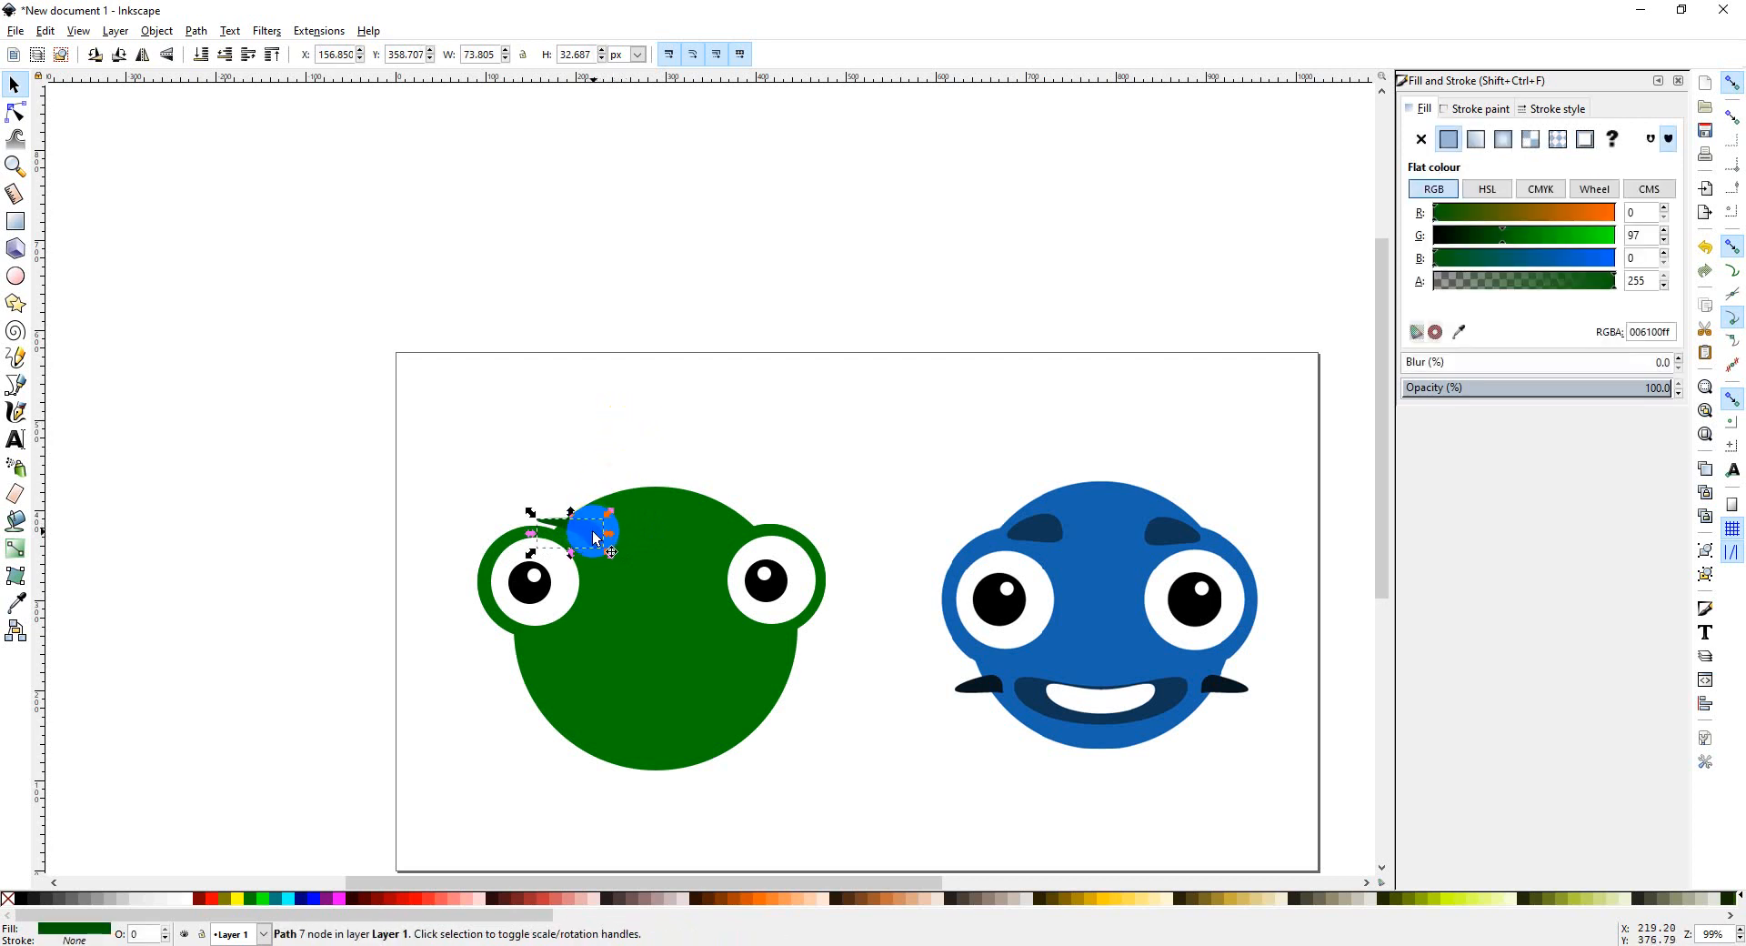
Step: Duplicate the eyebrow toward the face's right eye and flip the copy horizontally
key("ctrl")
left_click_drag(589, 538, 730, 539)
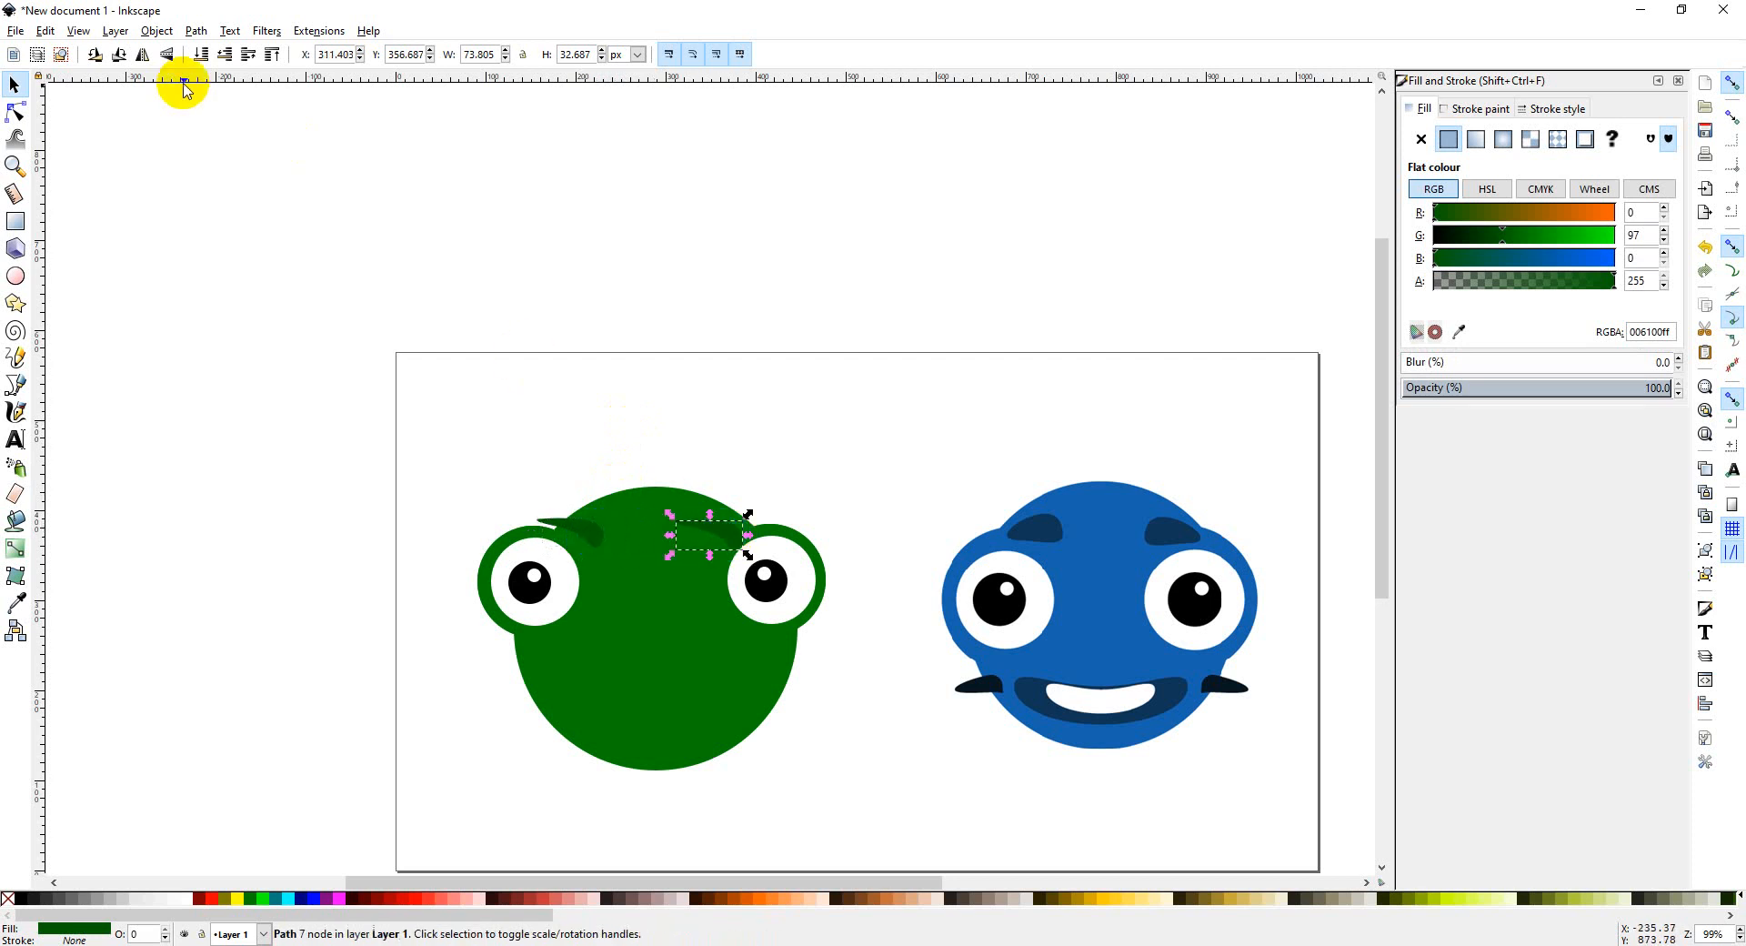
left_click(141, 60)
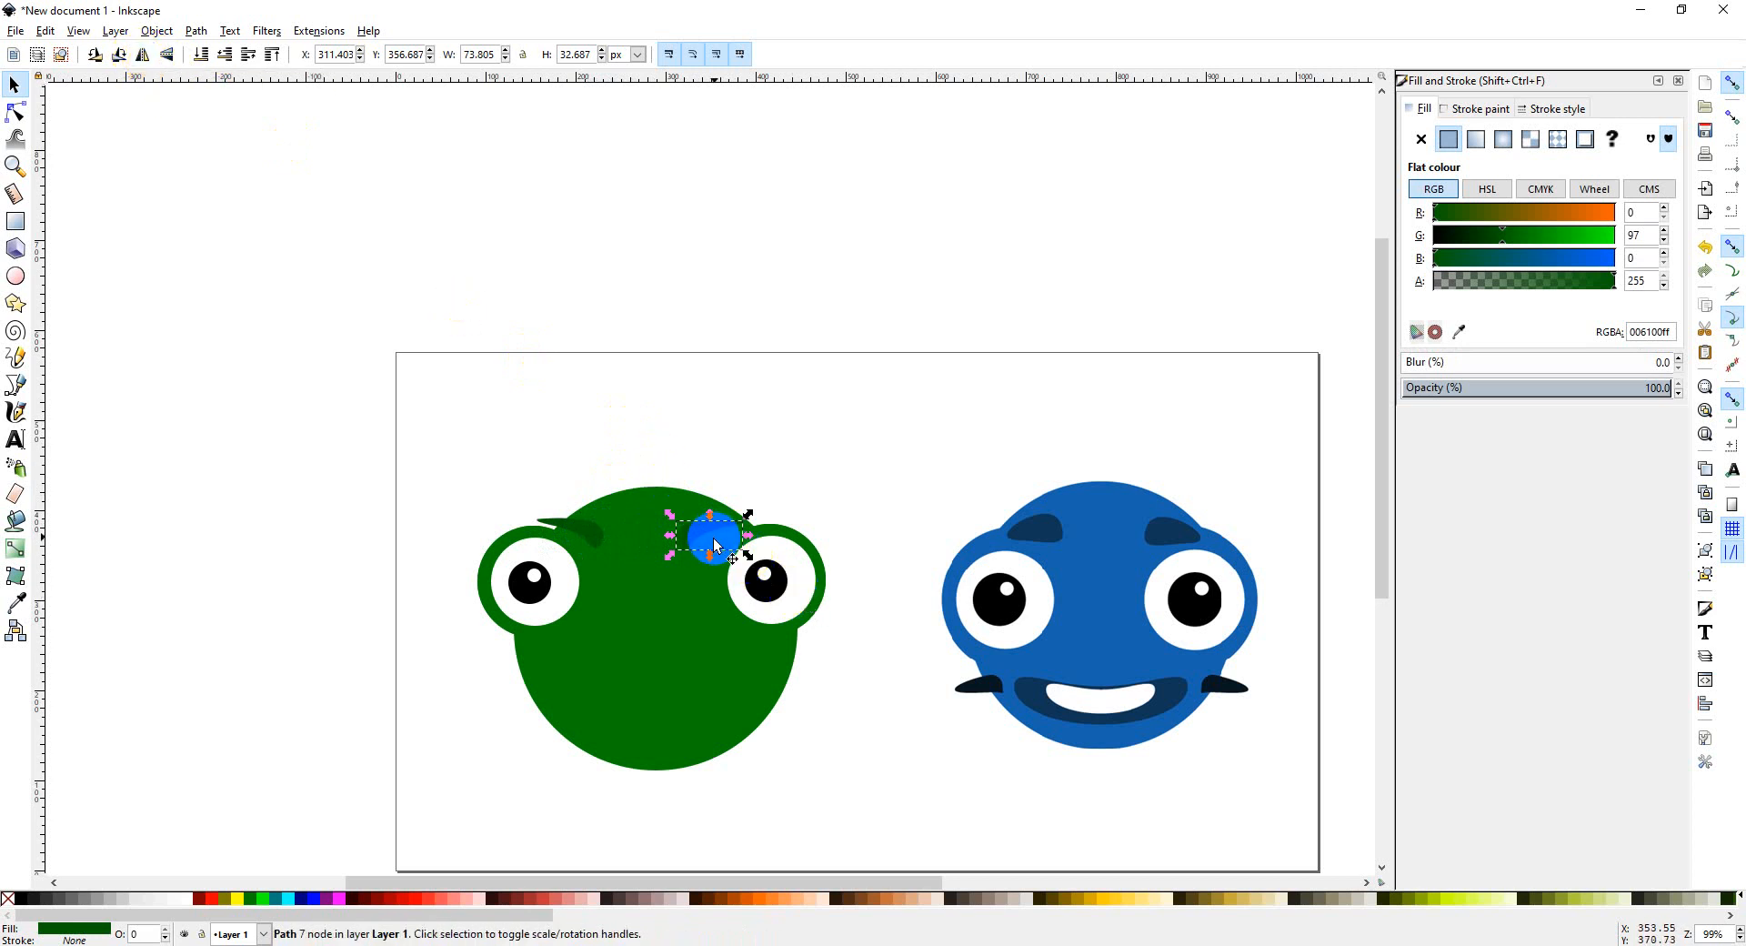
Step: Place the mirrored eyebrow above the right eye and rotate it so its outer tip tilts upward
left_click_drag(703, 537, 741, 527)
left_click(748, 532)
left_click_drag(787, 515, 779, 498)
left_click(830, 507)
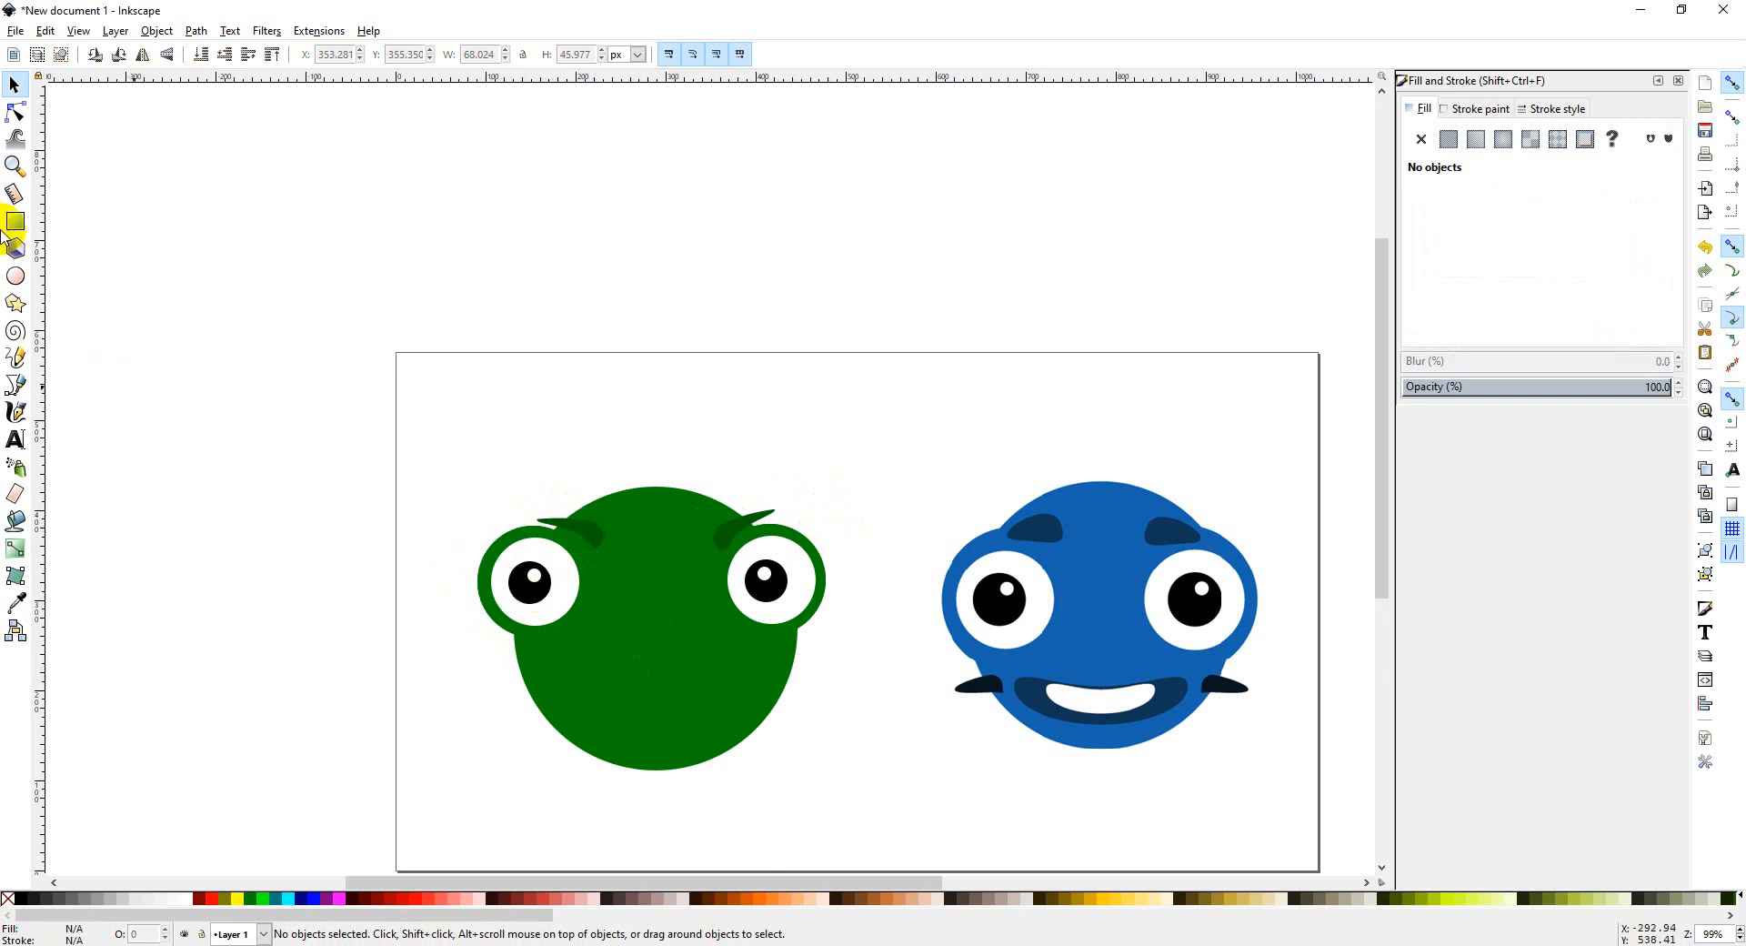
Step: Draw a mouth ellipse with radii of about 93 by 31 px on the lower face and convert it to a path
left_click(15, 276)
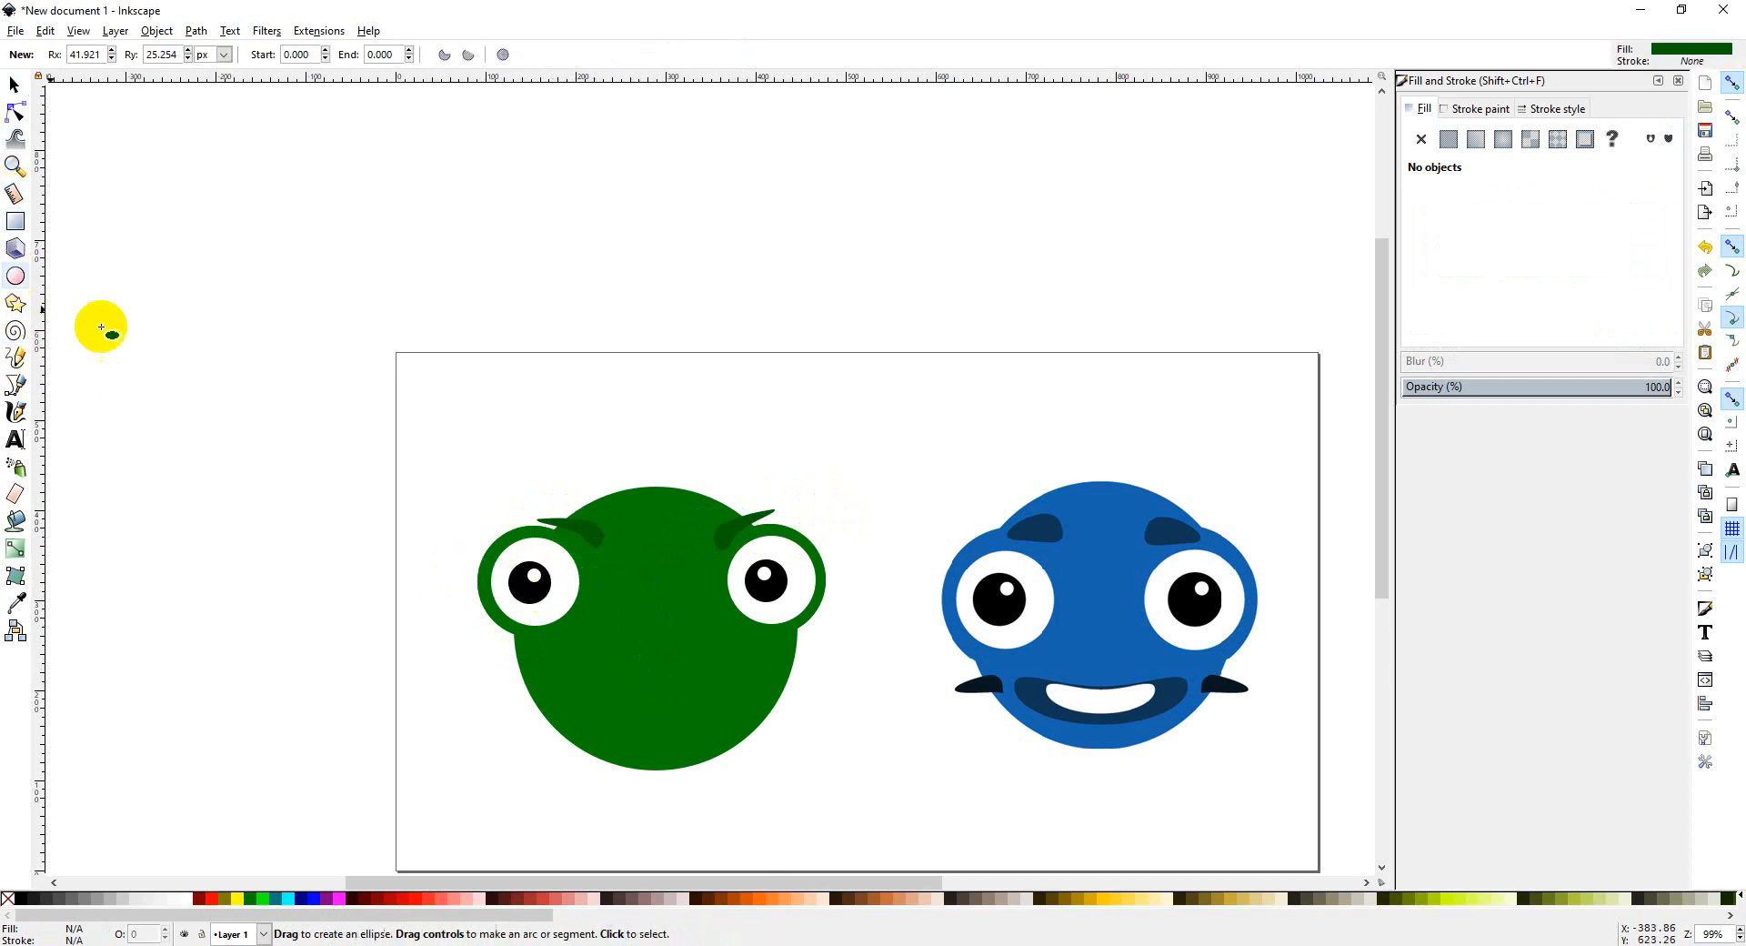
mouse_move(647, 701)
left_mouse_down()
mouse_move(584, 698)
mouse_move(738, 748)
left_mouse_up()
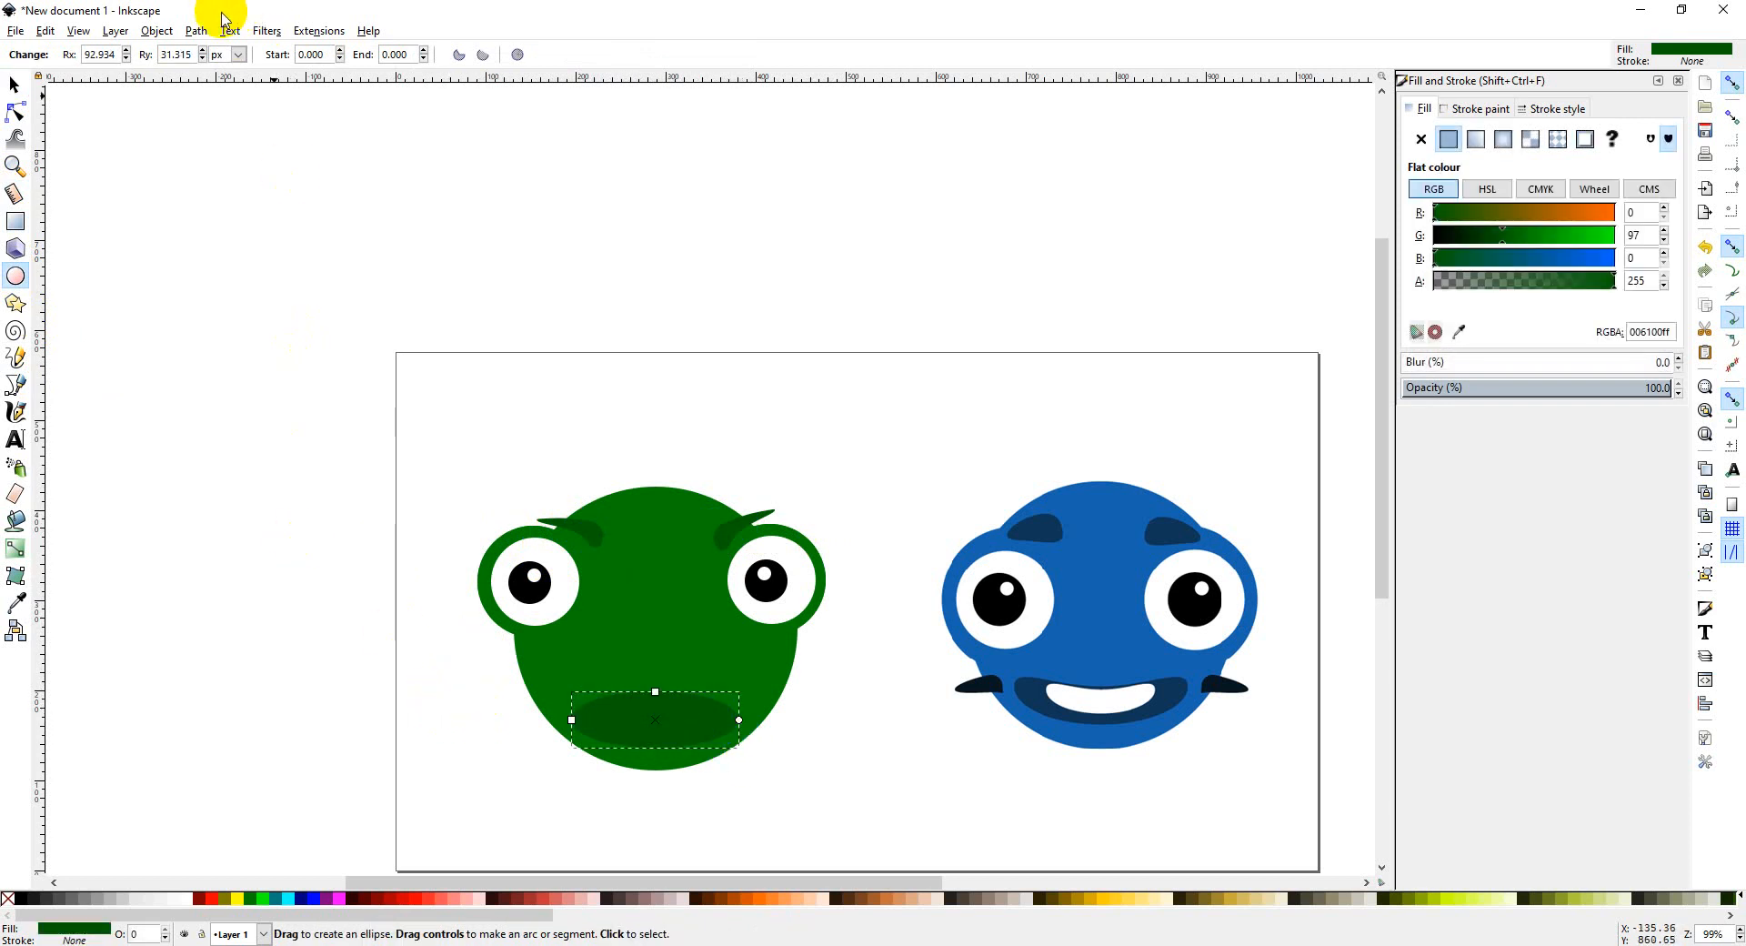
left_click(195, 30)
left_click(241, 52)
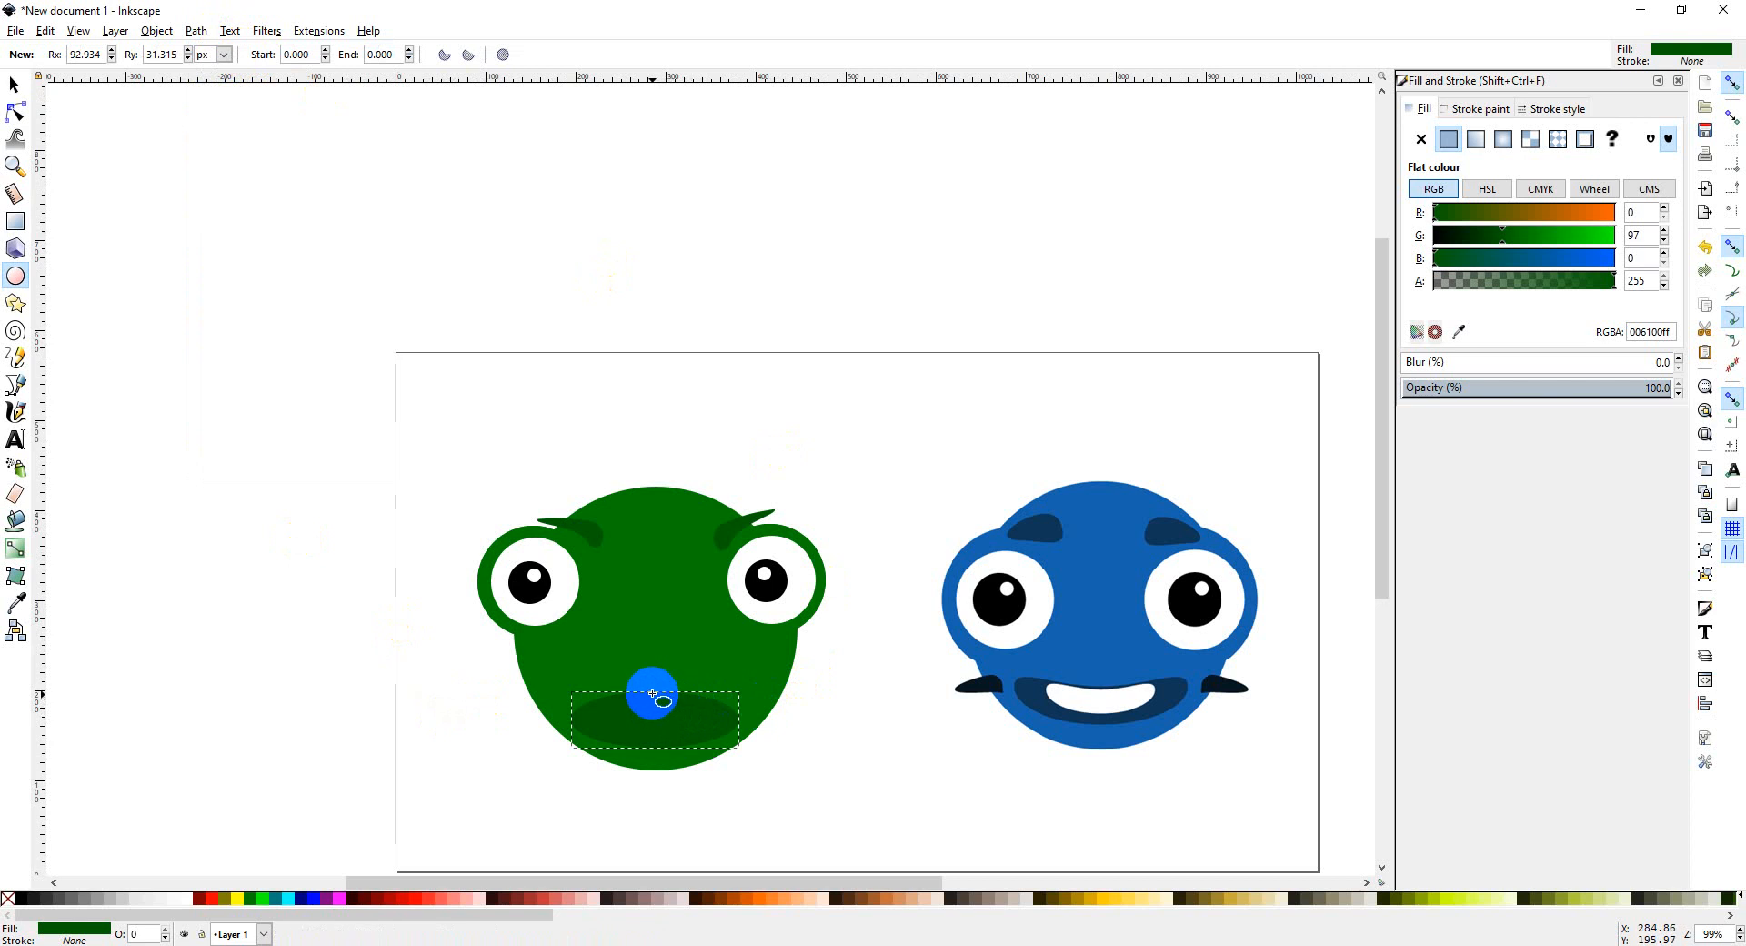
Step: Pull the mouth's top-centre node down and lengthen the side nodes' upper handles to form a smile
left_click(15, 111)
left_click_drag(654, 691, 719, 726)
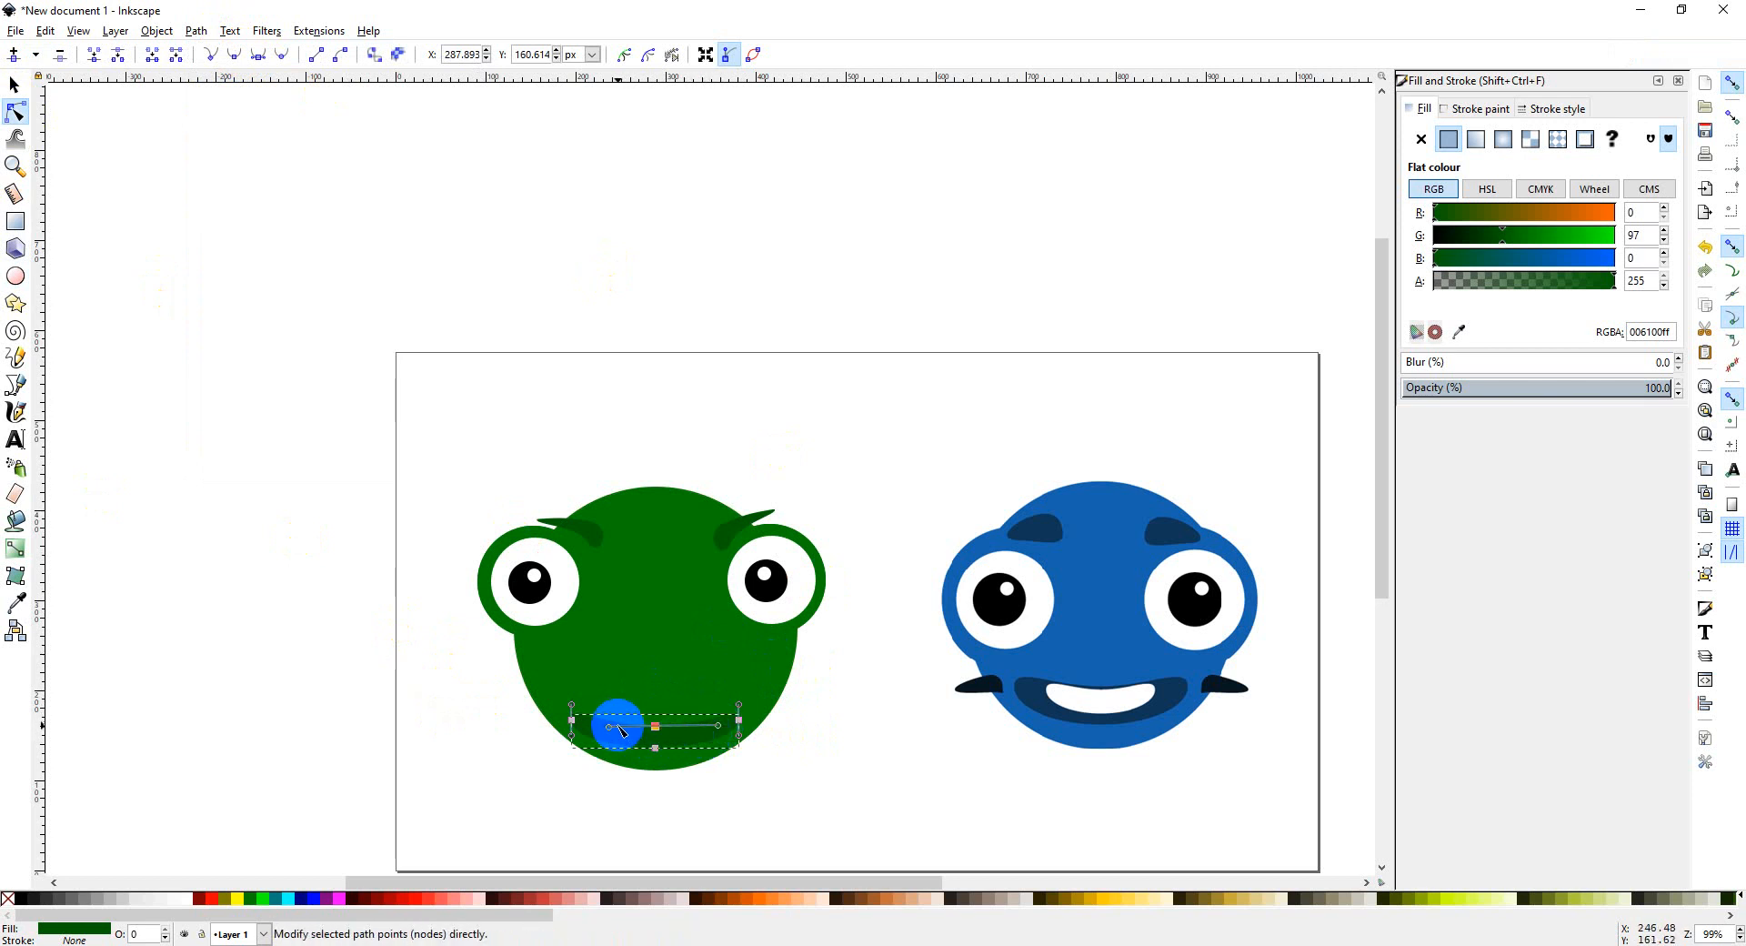
left_click_drag(608, 727, 598, 727)
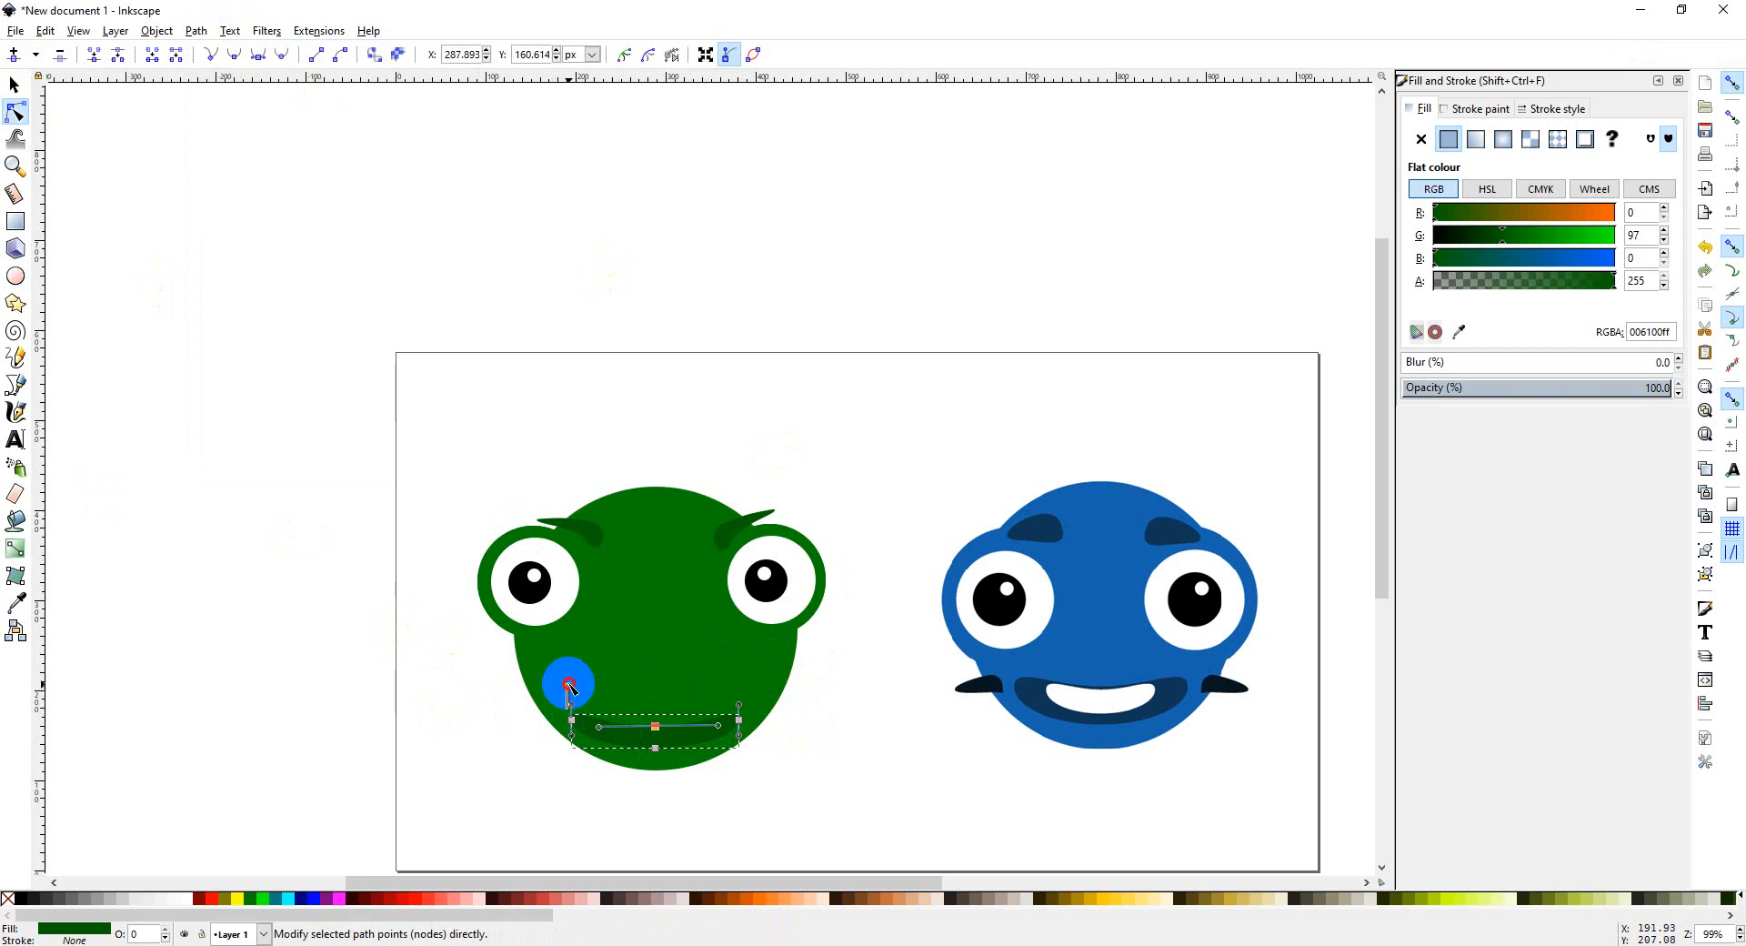
left_click_drag(573, 677, 575, 718)
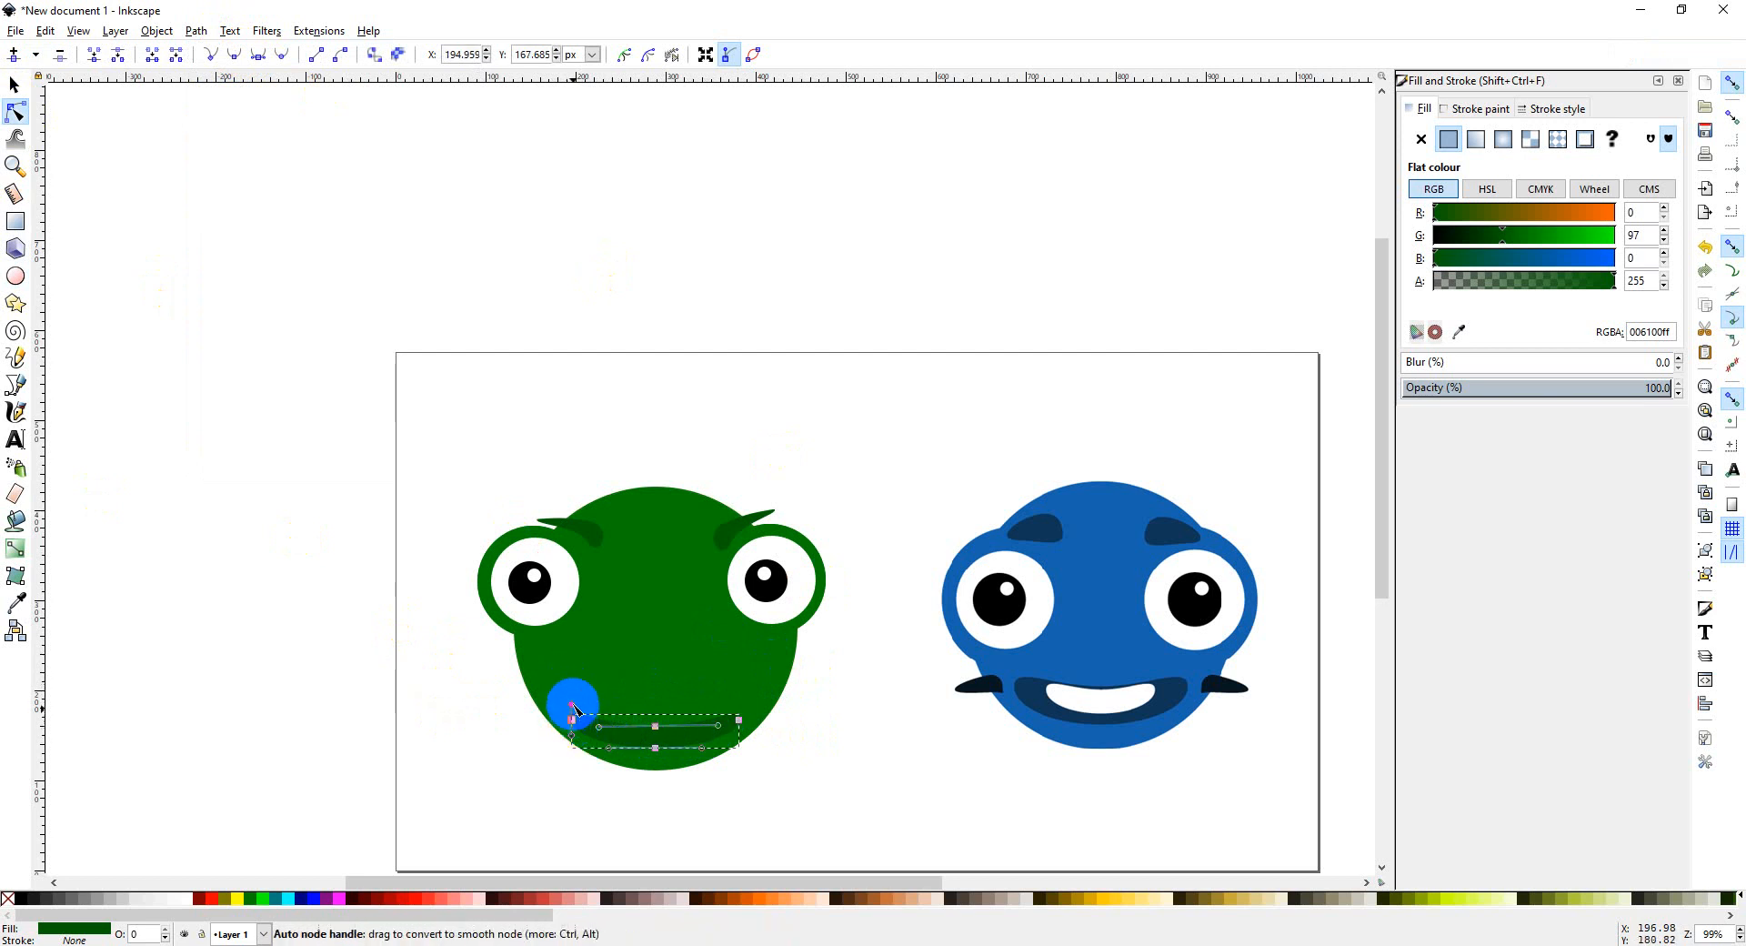
left_click(738, 720)
left_click_drag(740, 703, 740, 679)
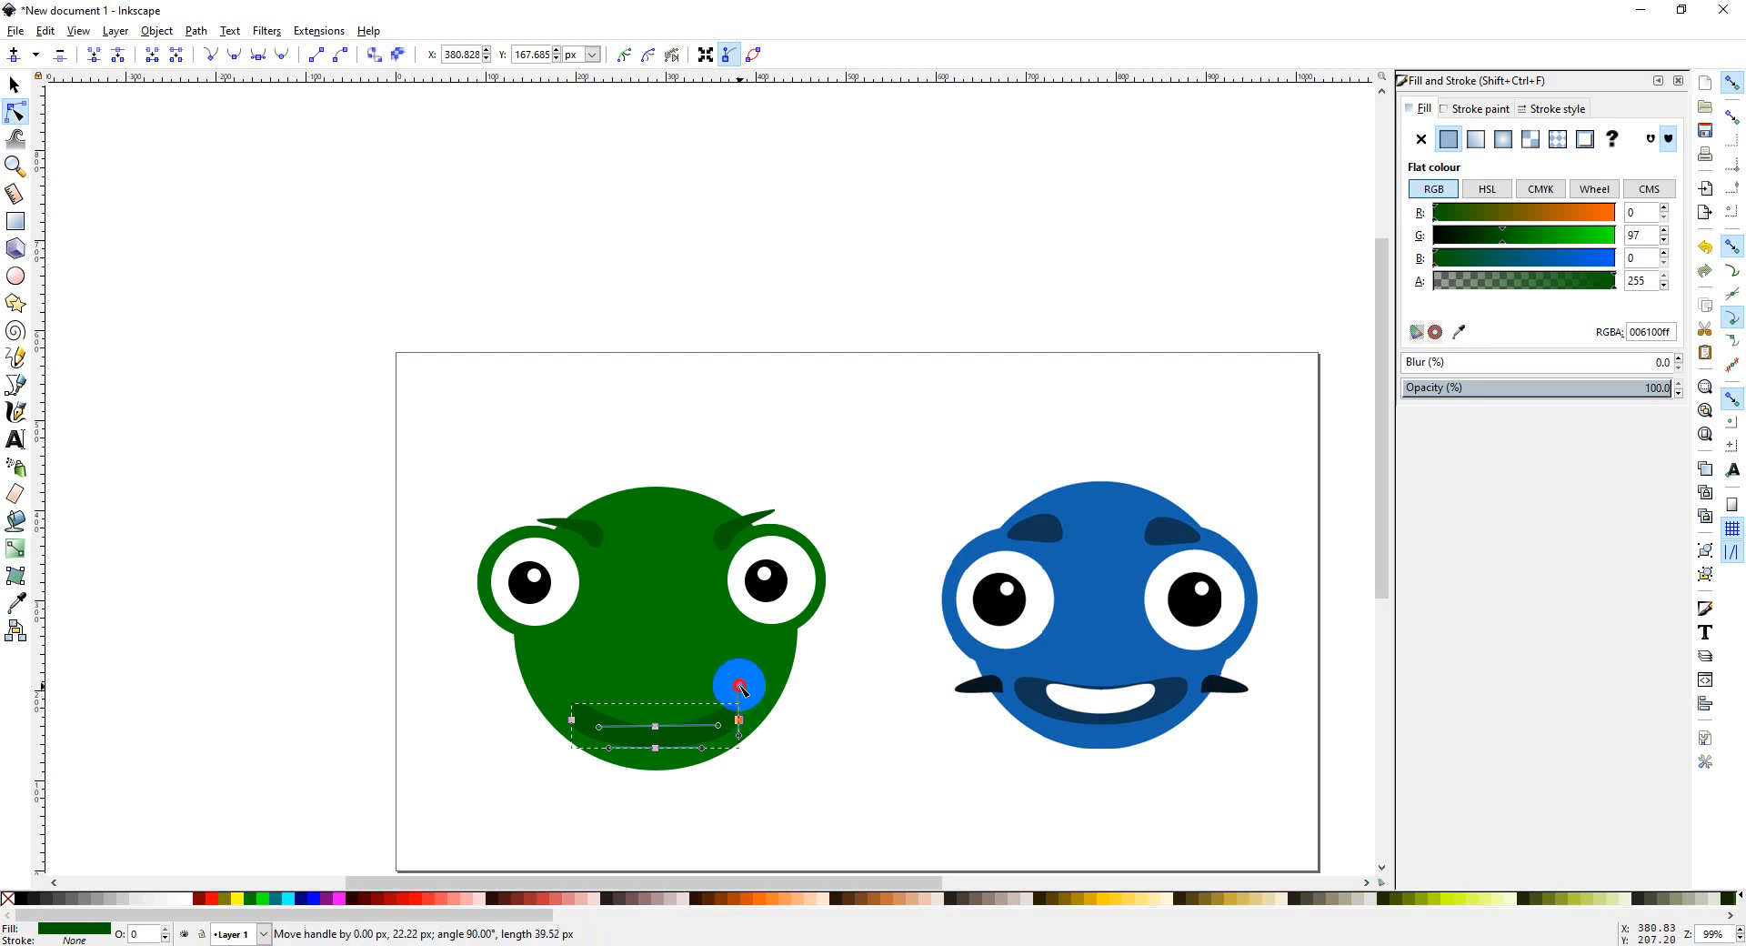
left_click(655, 725)
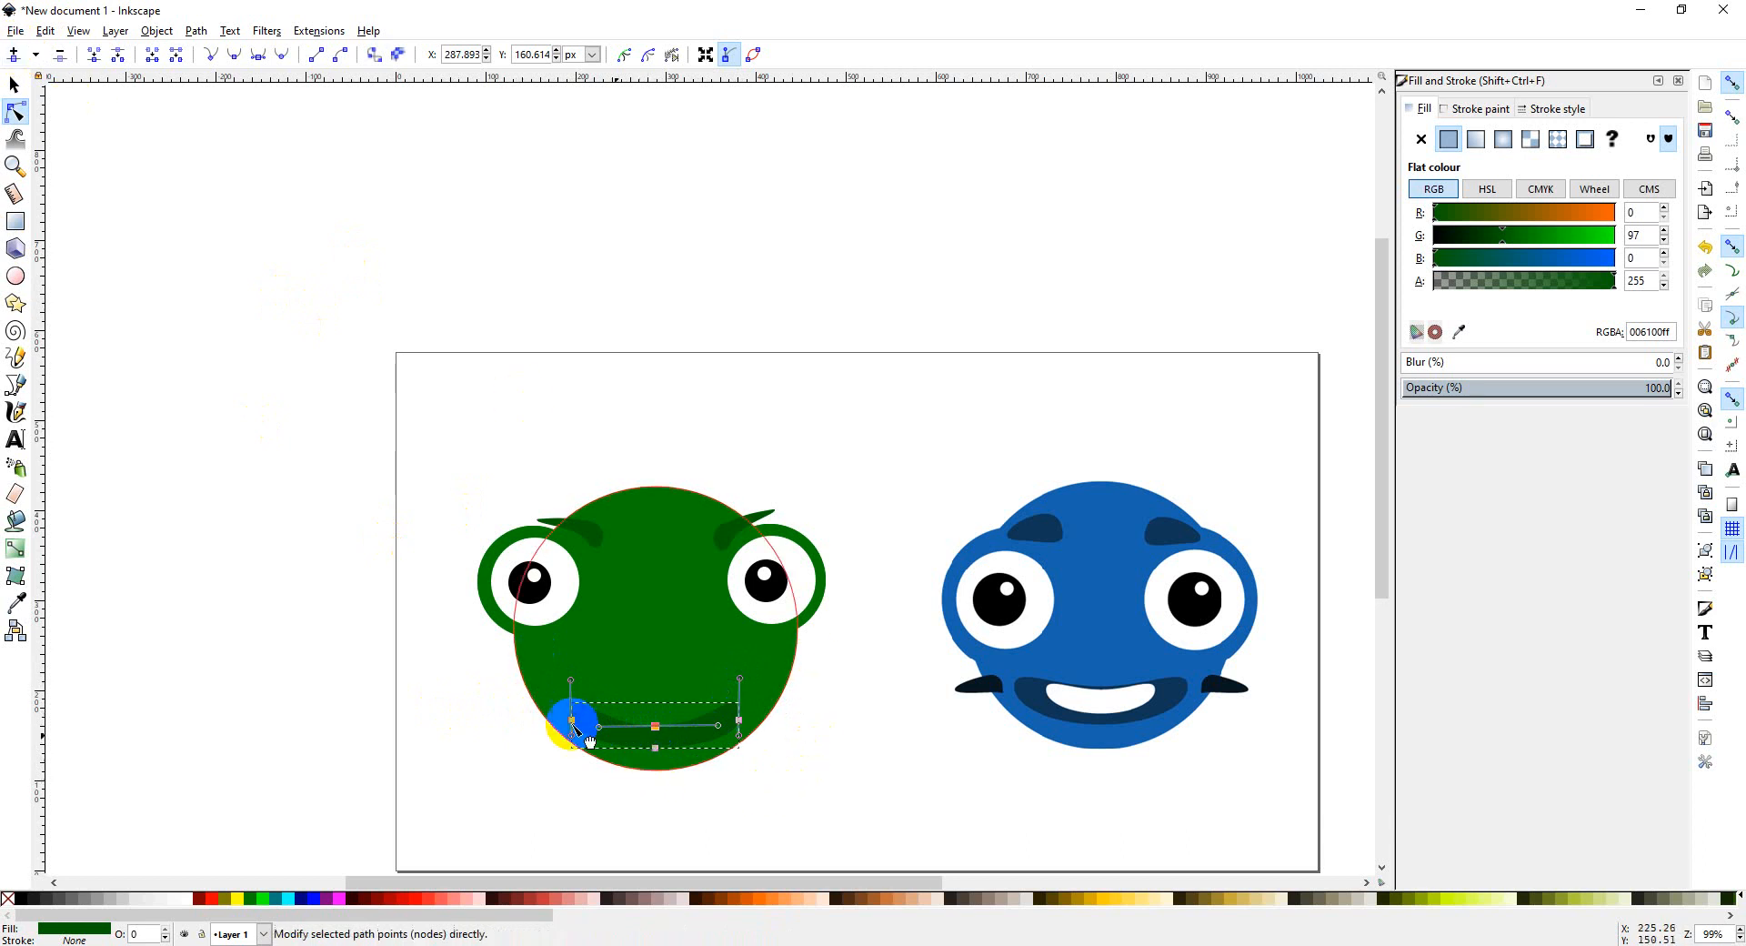
key("Escape")
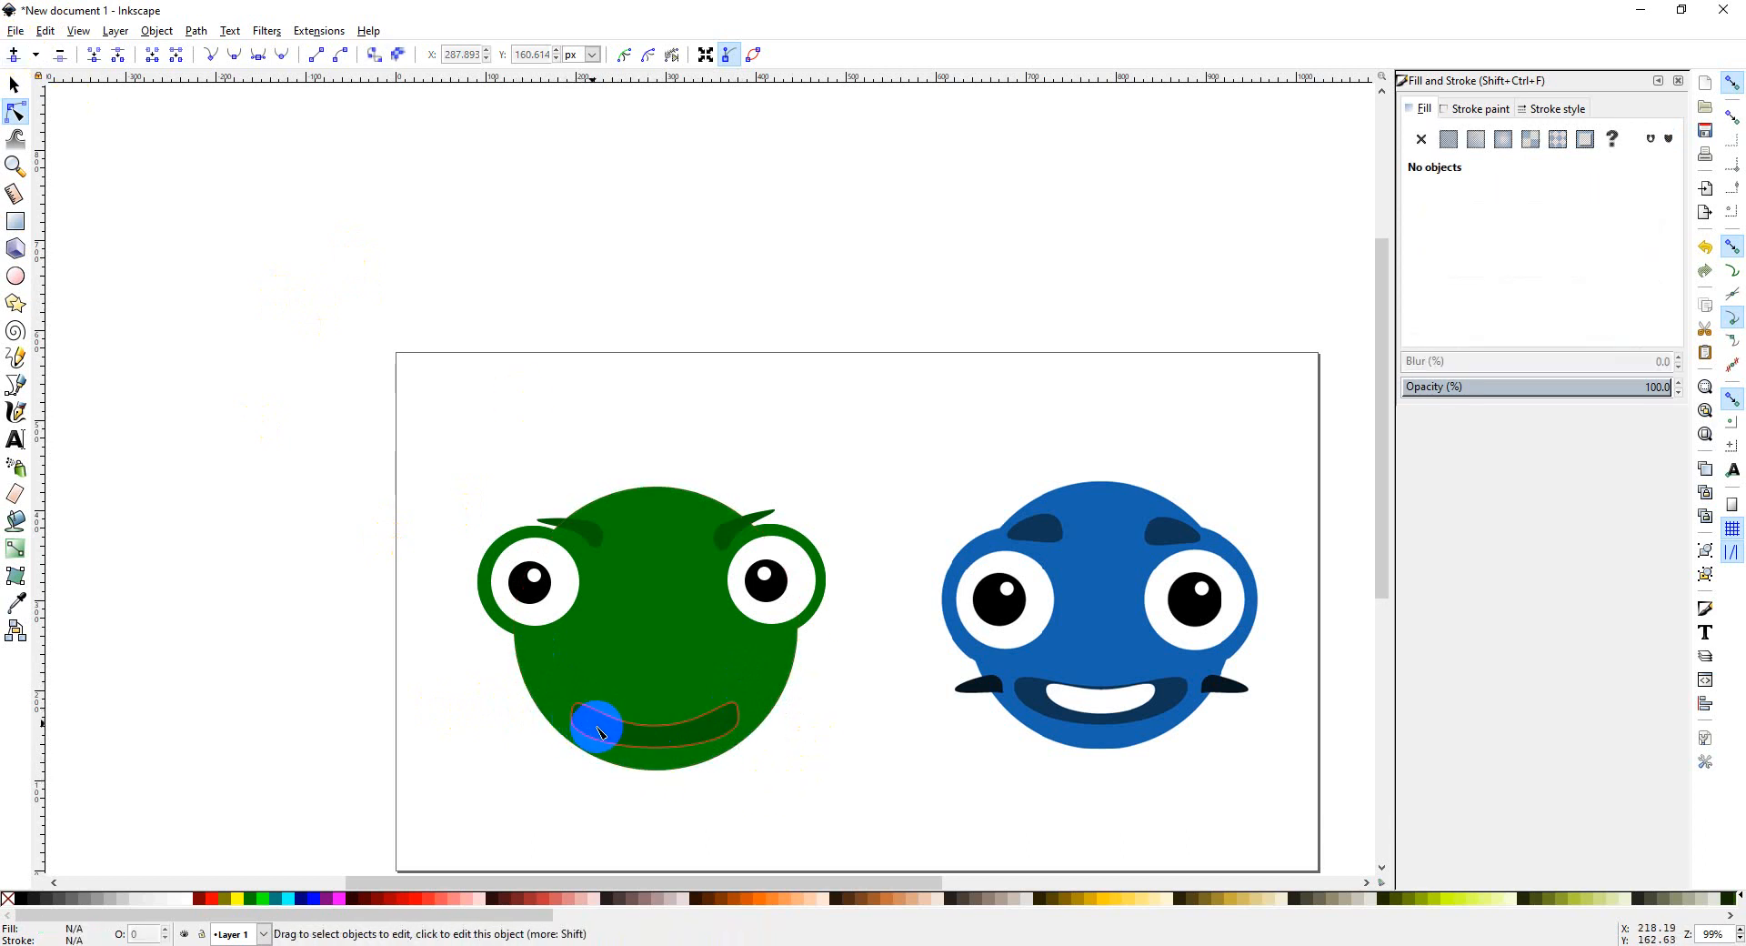
Step: Try to insert and reposition a node between the mouth's left and top-centre nodes
left_click(598, 729)
left_click(572, 720)
left_click(656, 726, "shift")
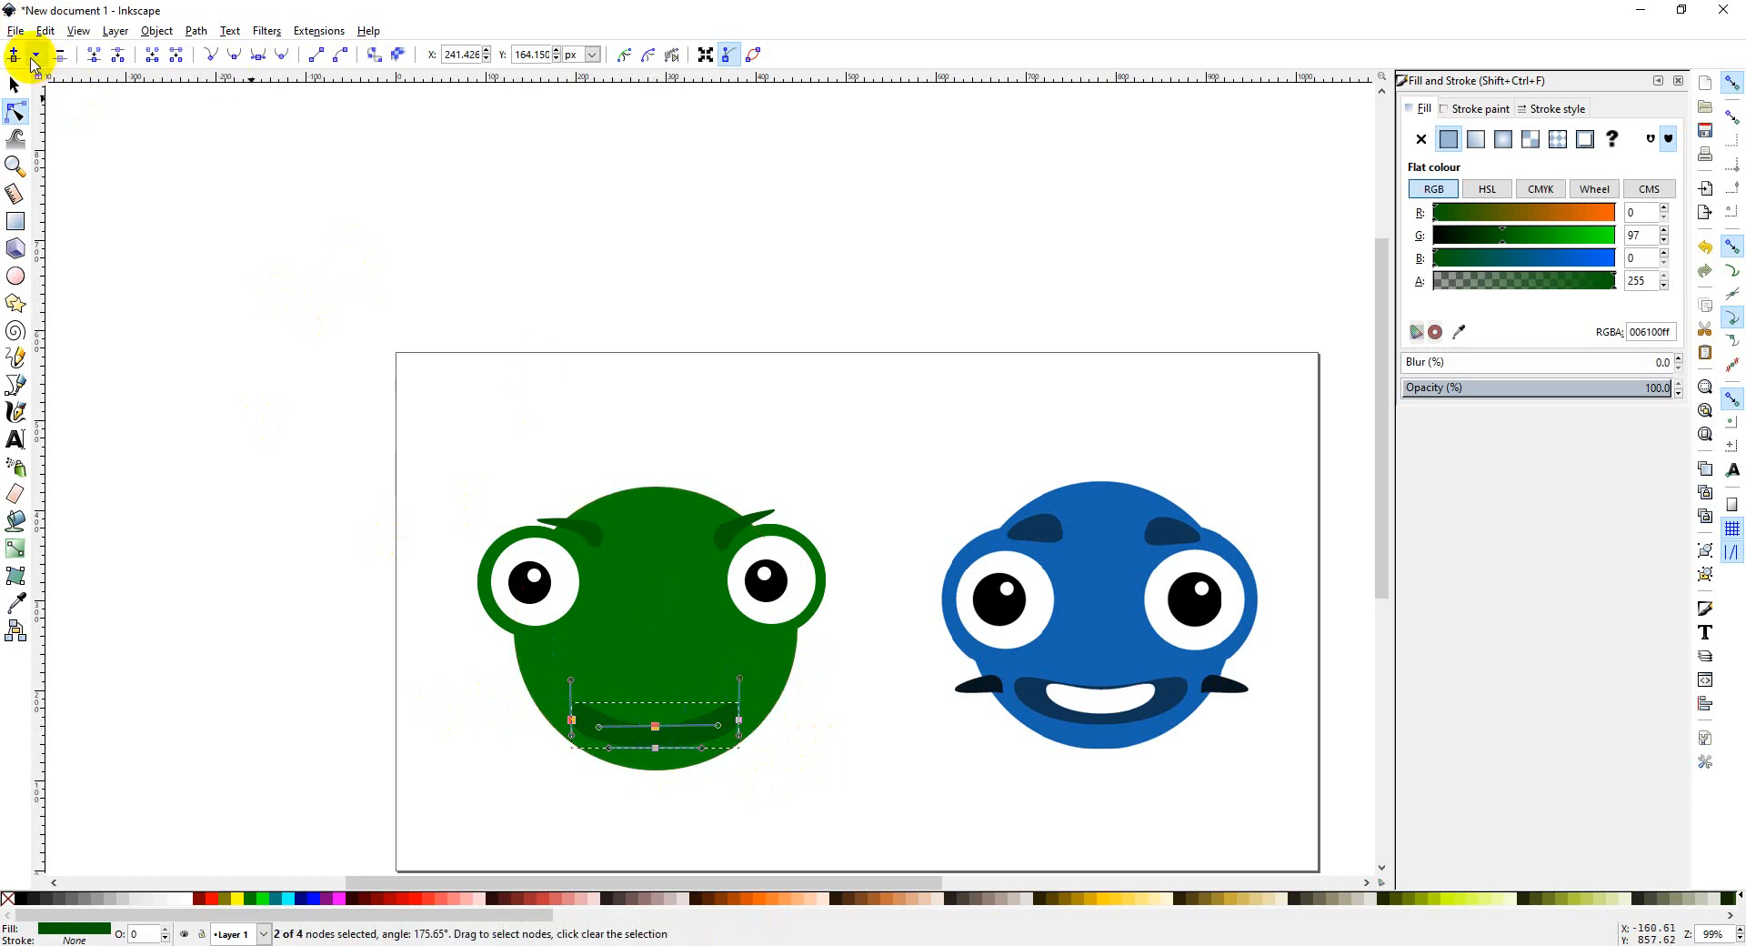
double_click(595, 711)
mouse_move(599, 710)
left_mouse_down()
mouse_move(604, 662)
mouse_move(602, 708)
left_mouse_up()
key("ctrl+z")
key("ctrl+z")
Step: Raise the mouth's side and top-centre nodes slightly to make the smile thicker
mouse_move(717, 724)
left_mouse_down()
mouse_move(736, 733)
mouse_move(655, 716)
mouse_move(739, 717)
left_mouse_up()
left_click(739, 720)
left_click(806, 774)
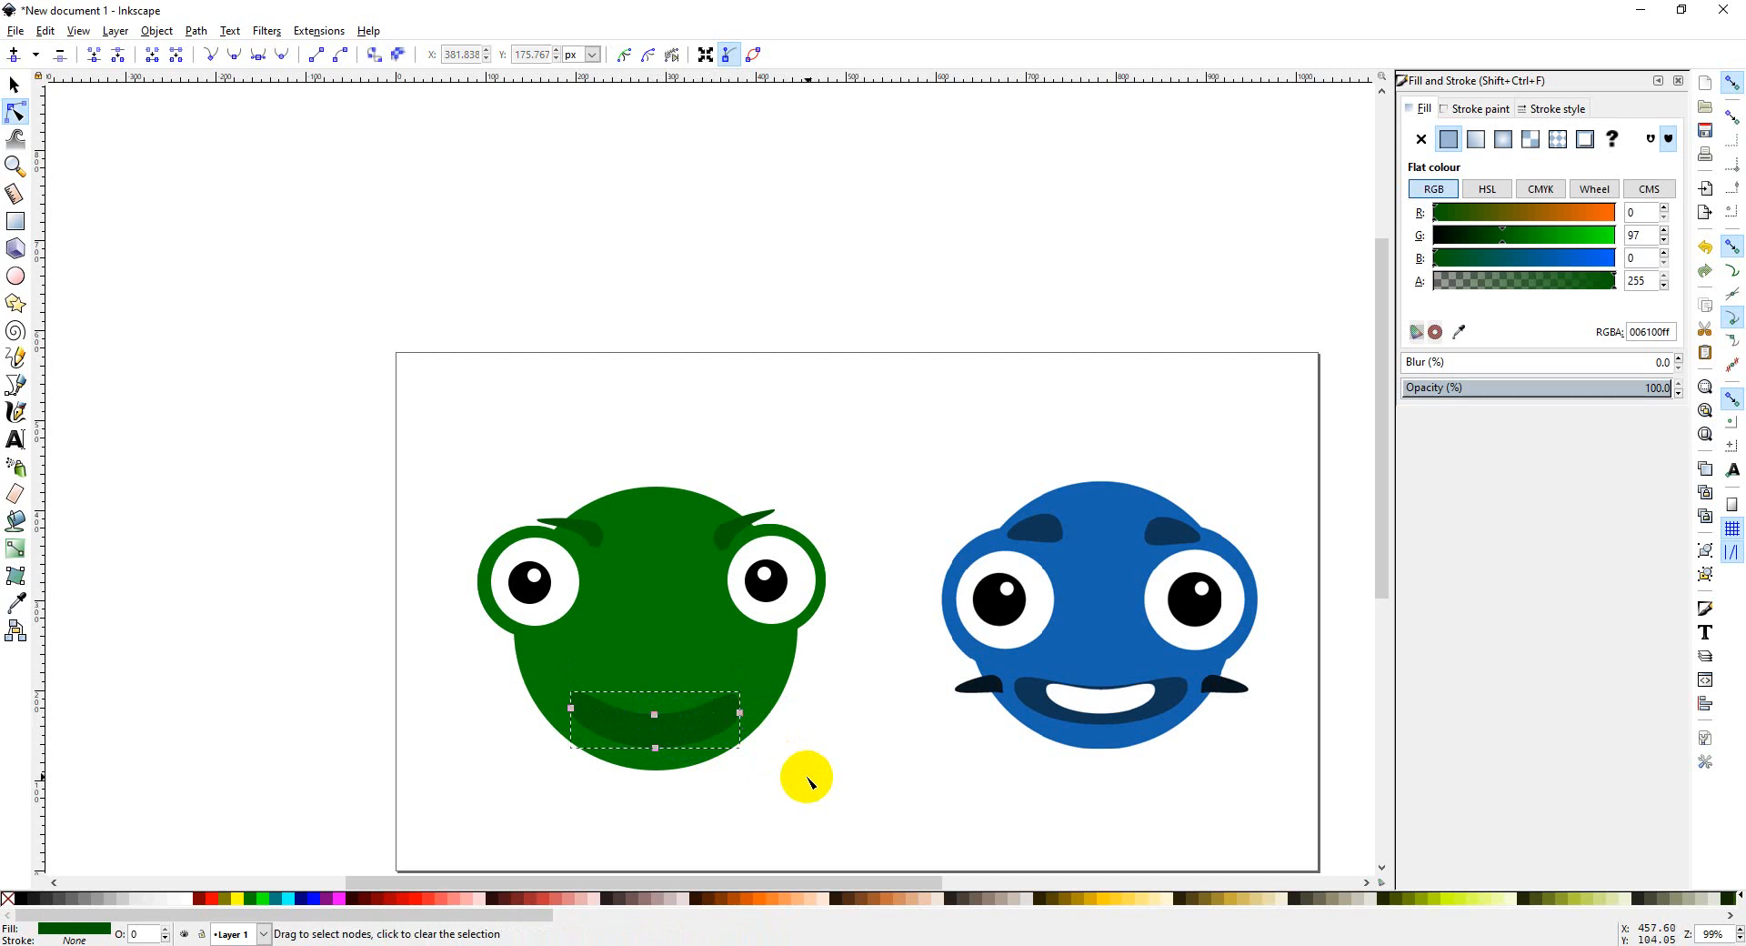
left_click(15, 88)
left_click(215, 338)
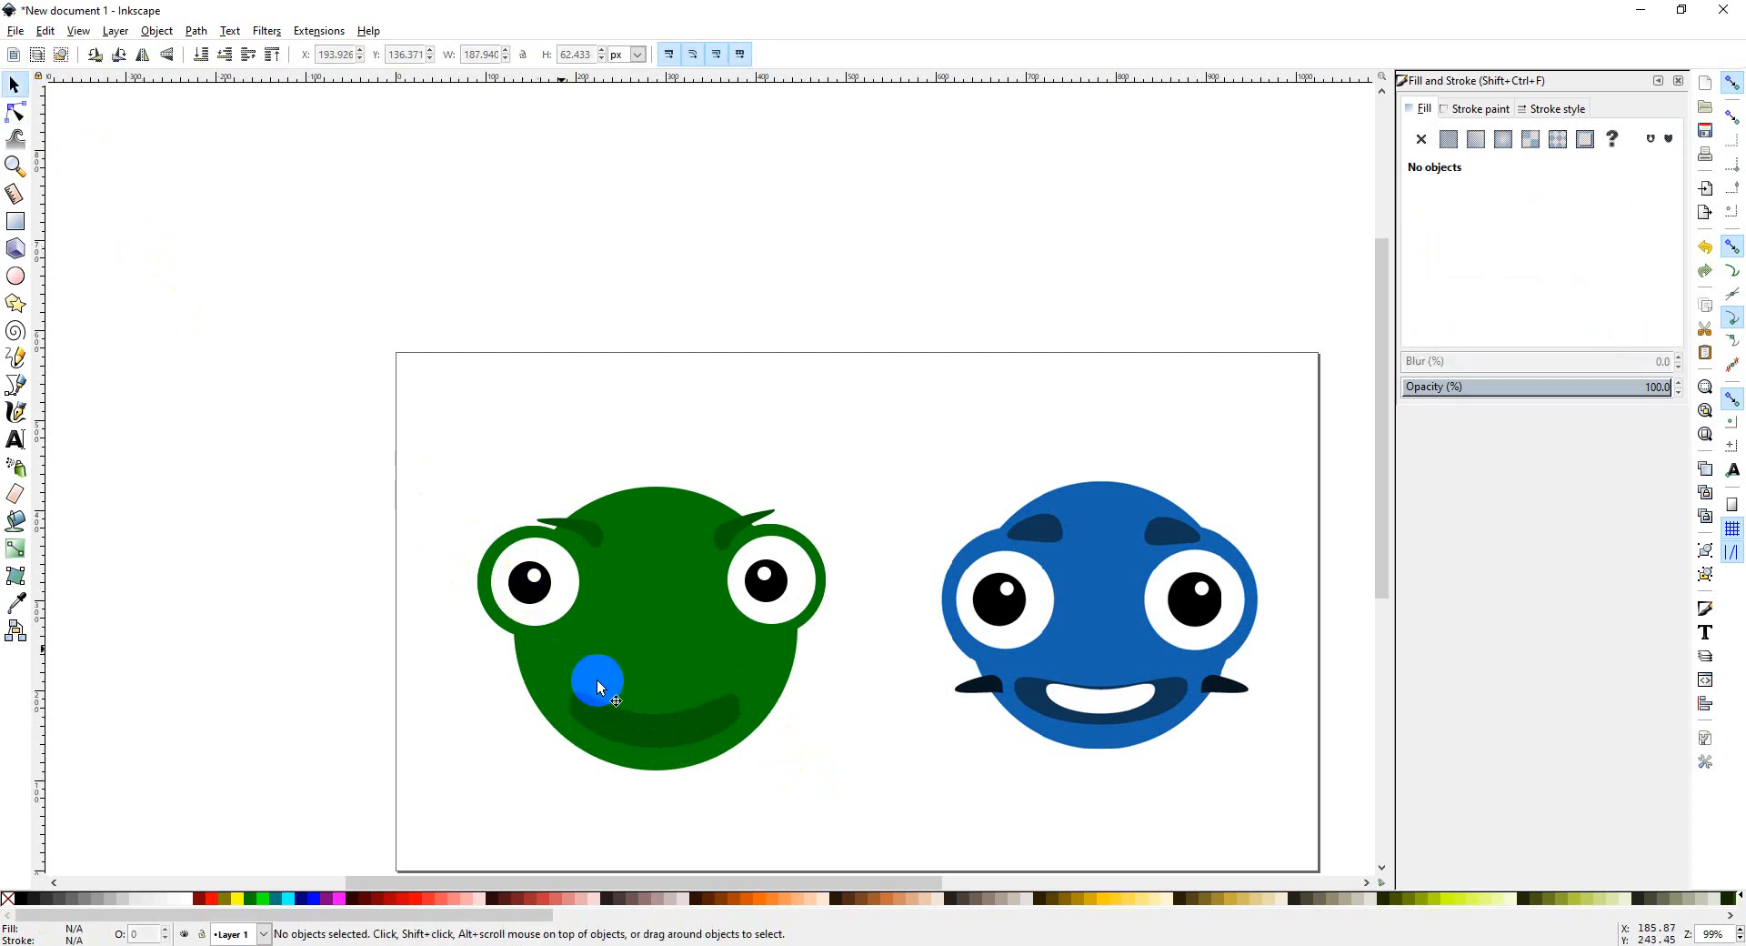
Step: Duplicate the mouth and scale the copy down to about 148 by 49 px
left_click(689, 725)
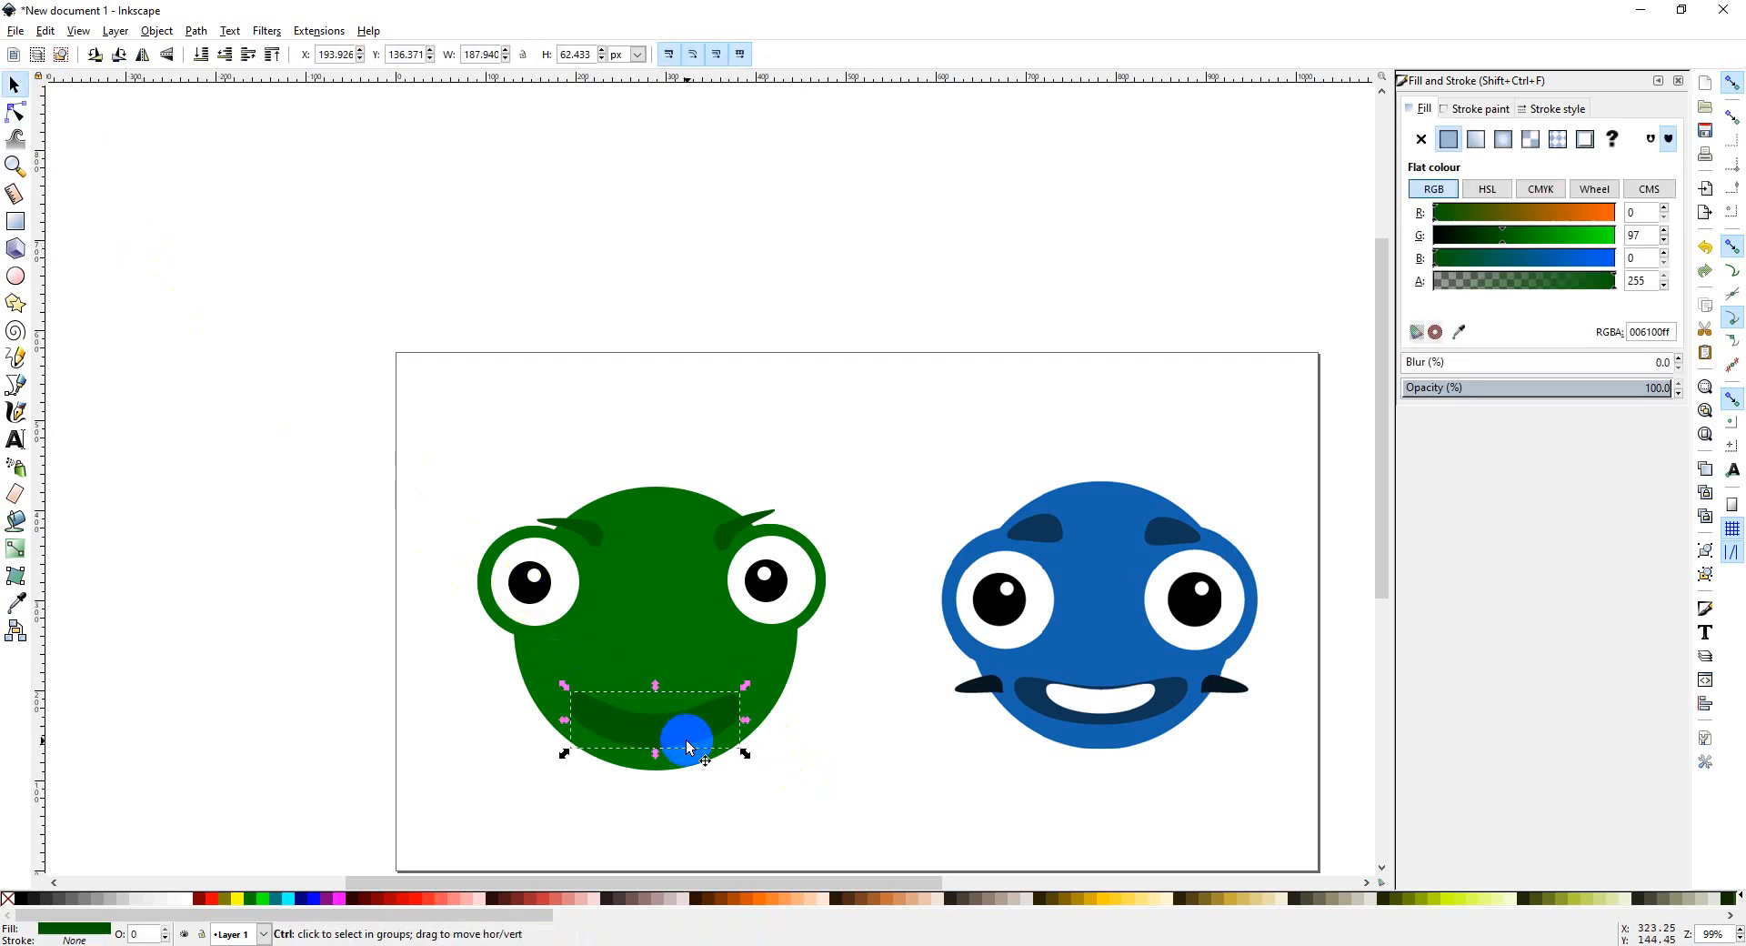
mouse_move(689, 748)
left_mouse_down()
mouse_move(682, 728)
mouse_move(684, 744)
left_mouse_up()
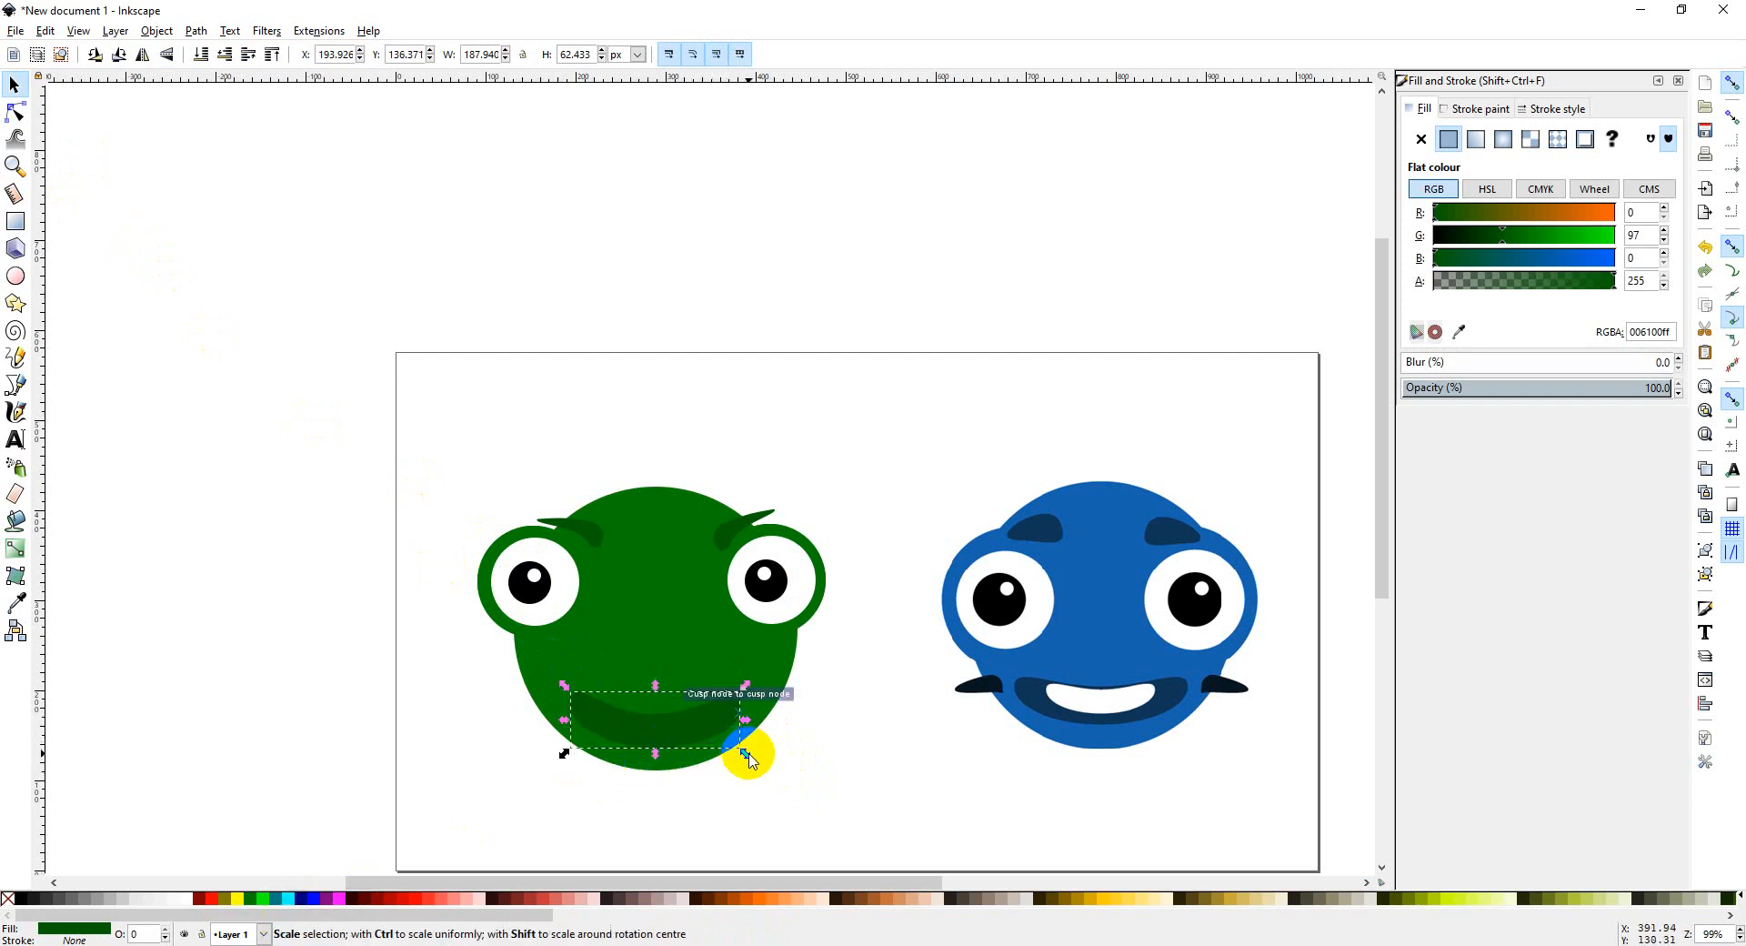
left_click_drag(745, 755, 710, 742)
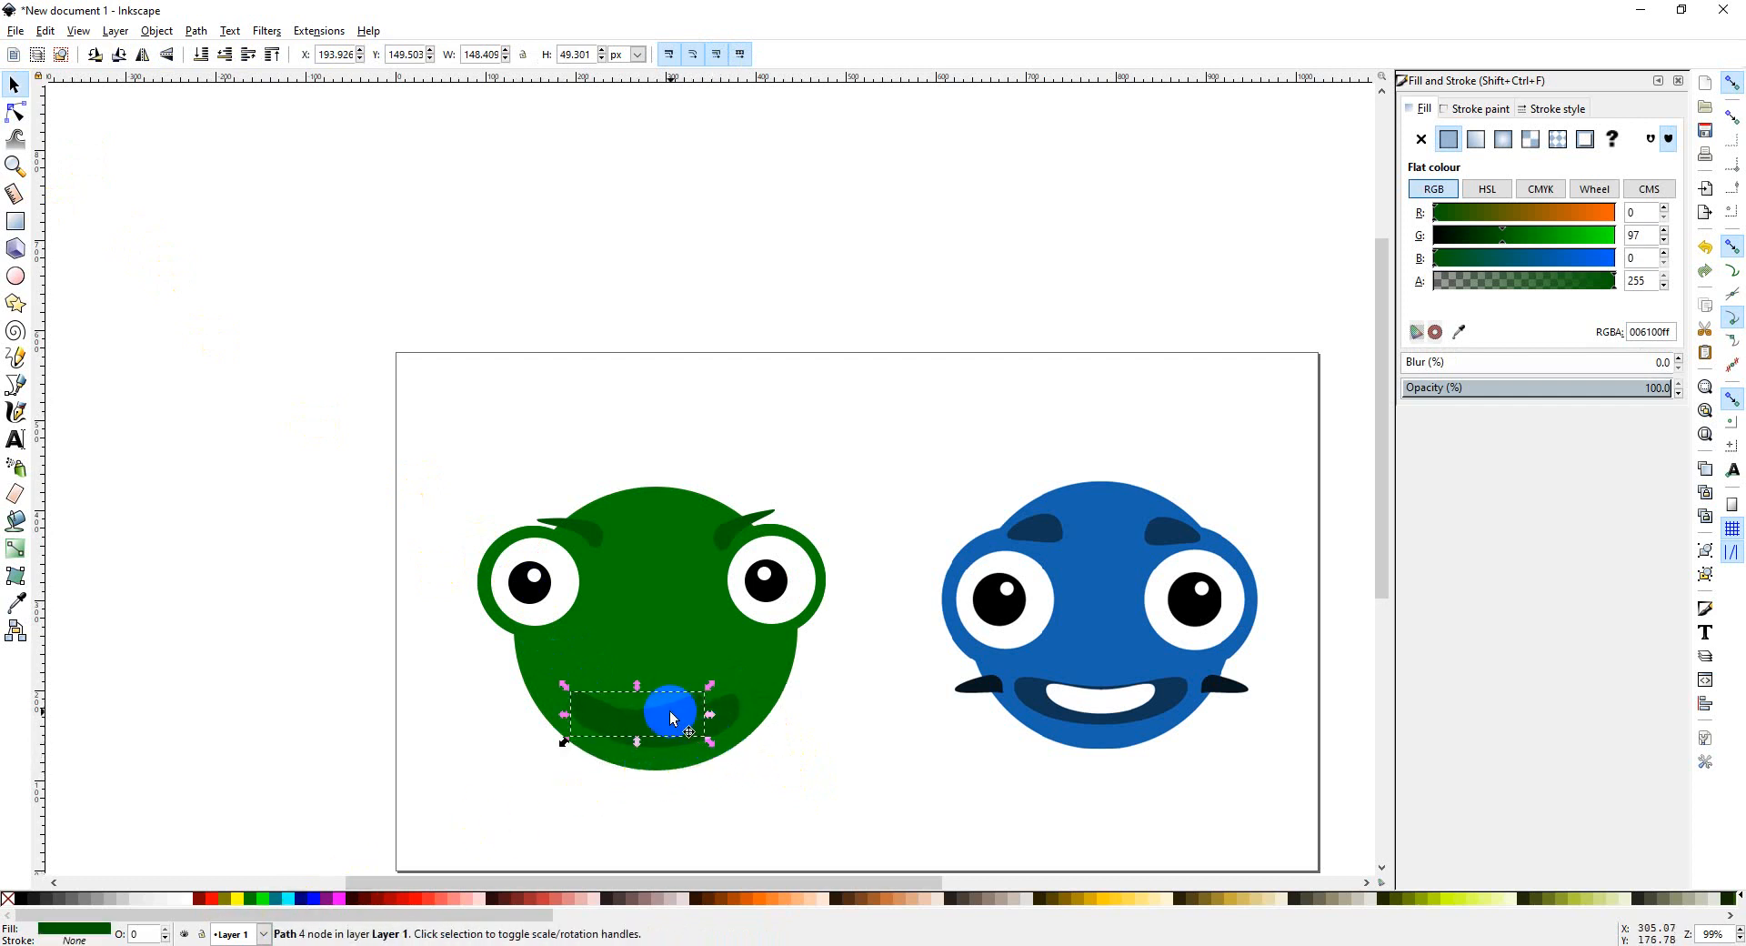
Step: Fill the smaller mouth copy white, flatten it to about 38 px high and centre it inside the dark mouth
left_click(183, 905)
left_click_drag(670, 717, 687, 728)
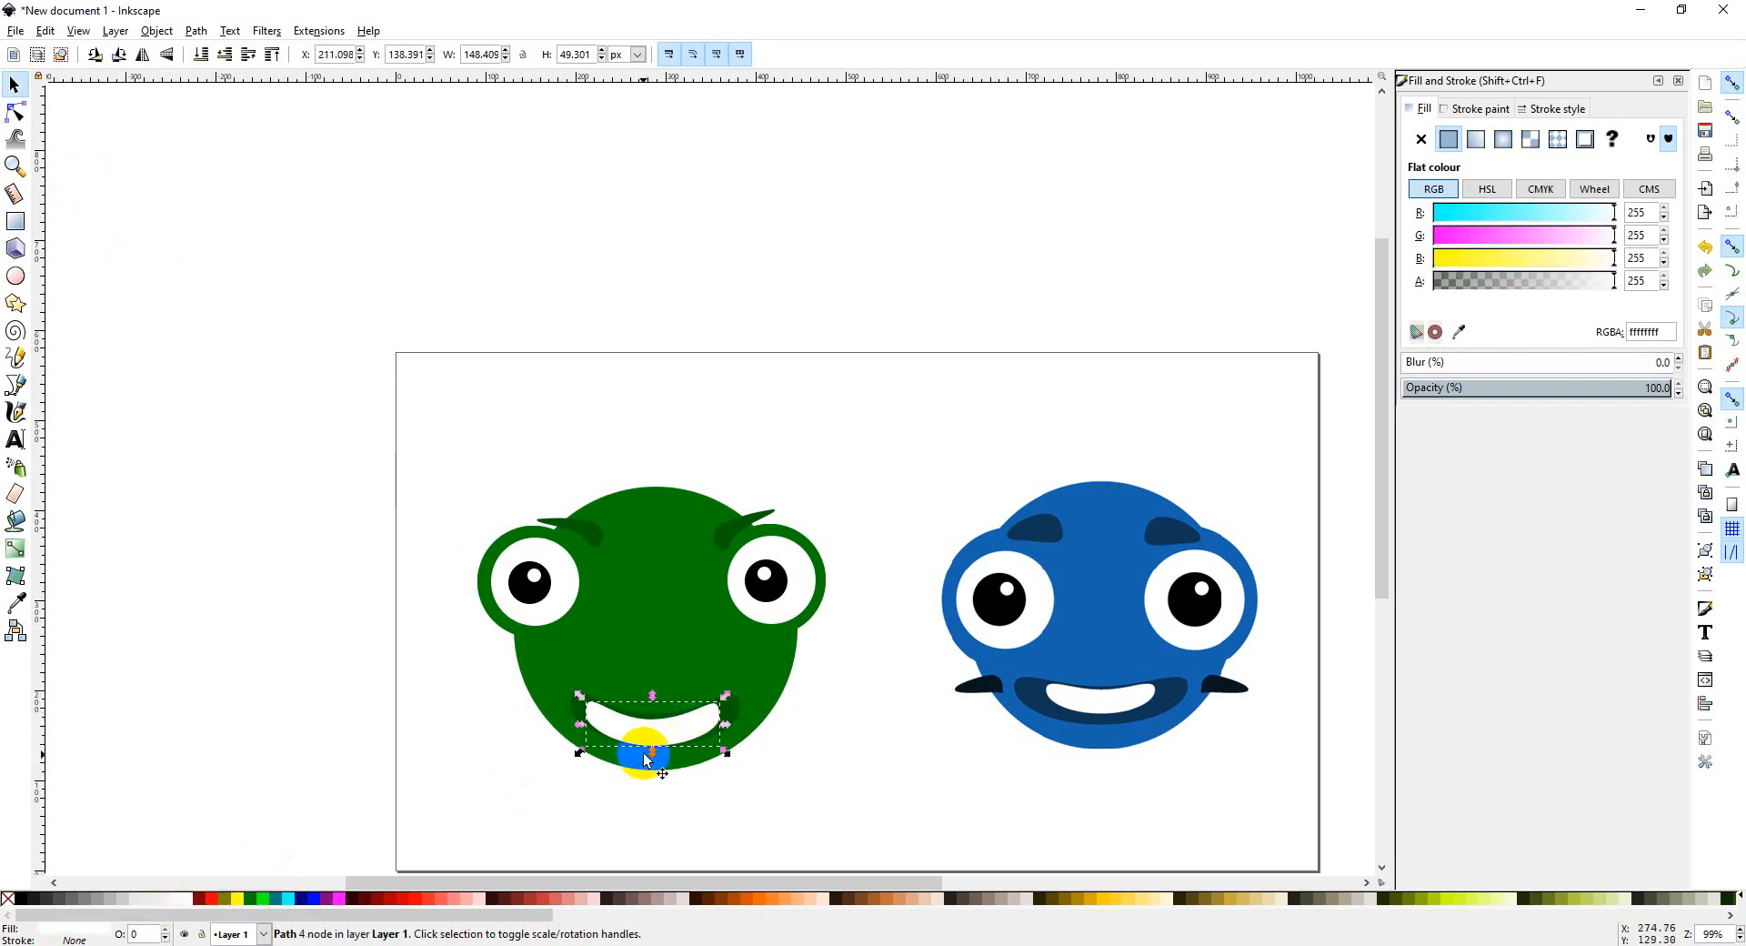
left_click_drag(653, 751, 672, 738)
left_click(655, 739)
left_click(659, 737)
left_click(702, 781)
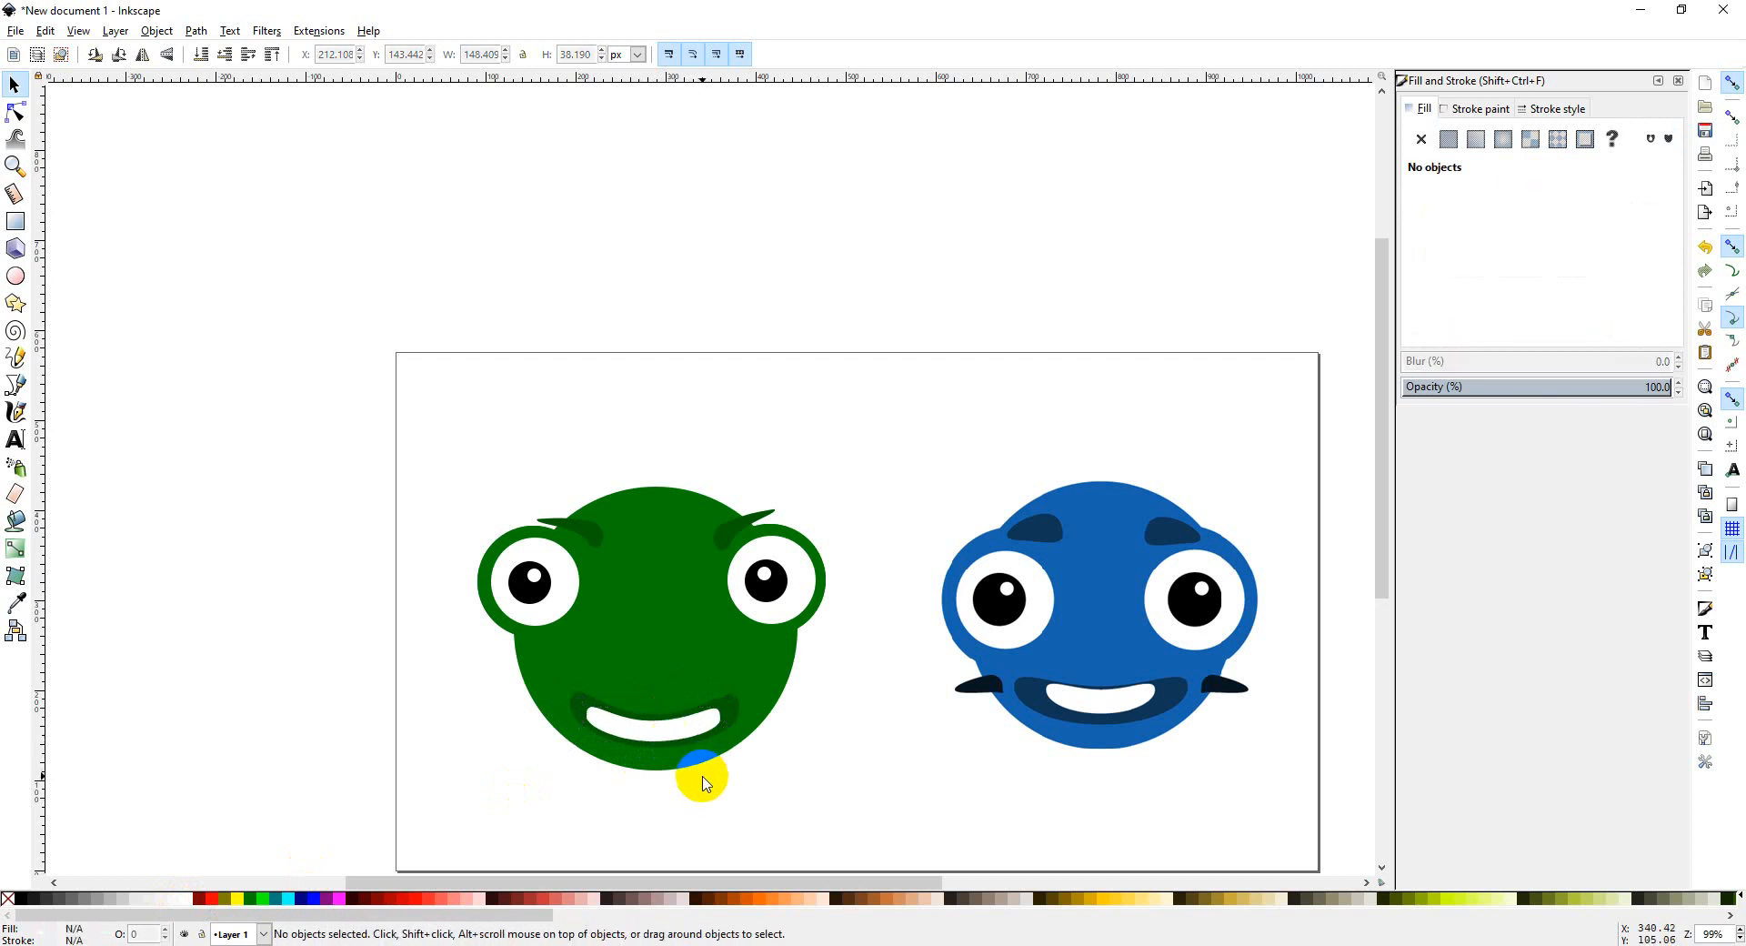
left_click(690, 727)
left_click(710, 806)
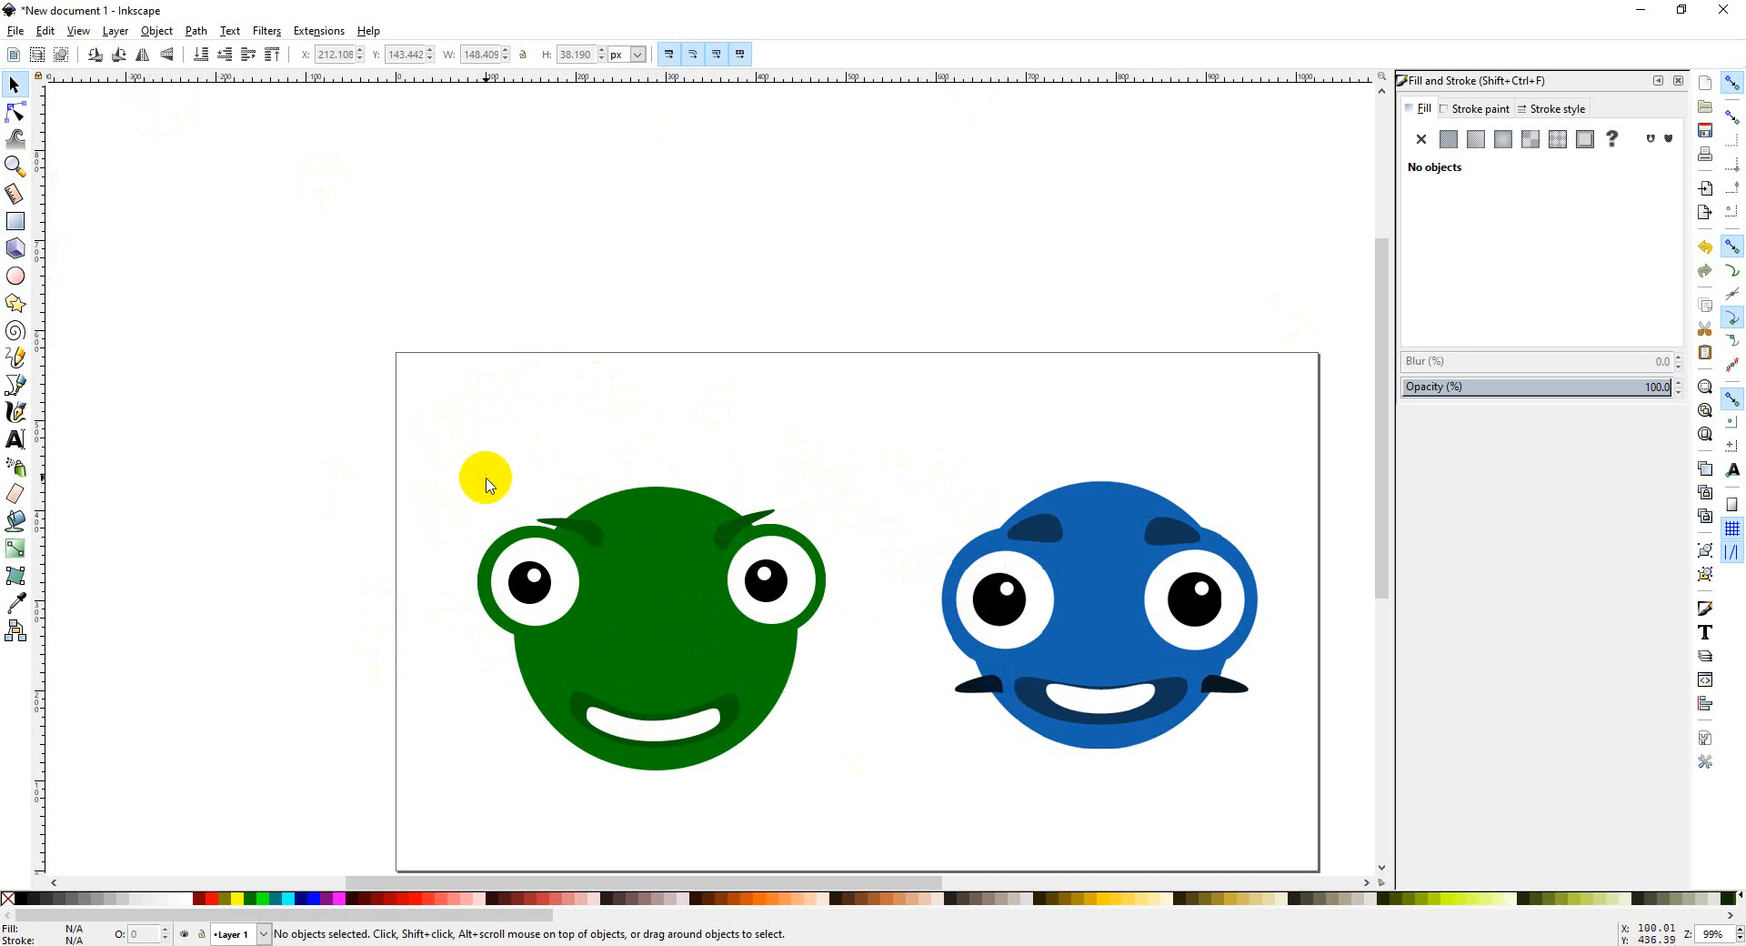
Step: Delete the blue reference image beside the green face
left_click_drag(435, 426, 857, 818)
left_click(1103, 589)
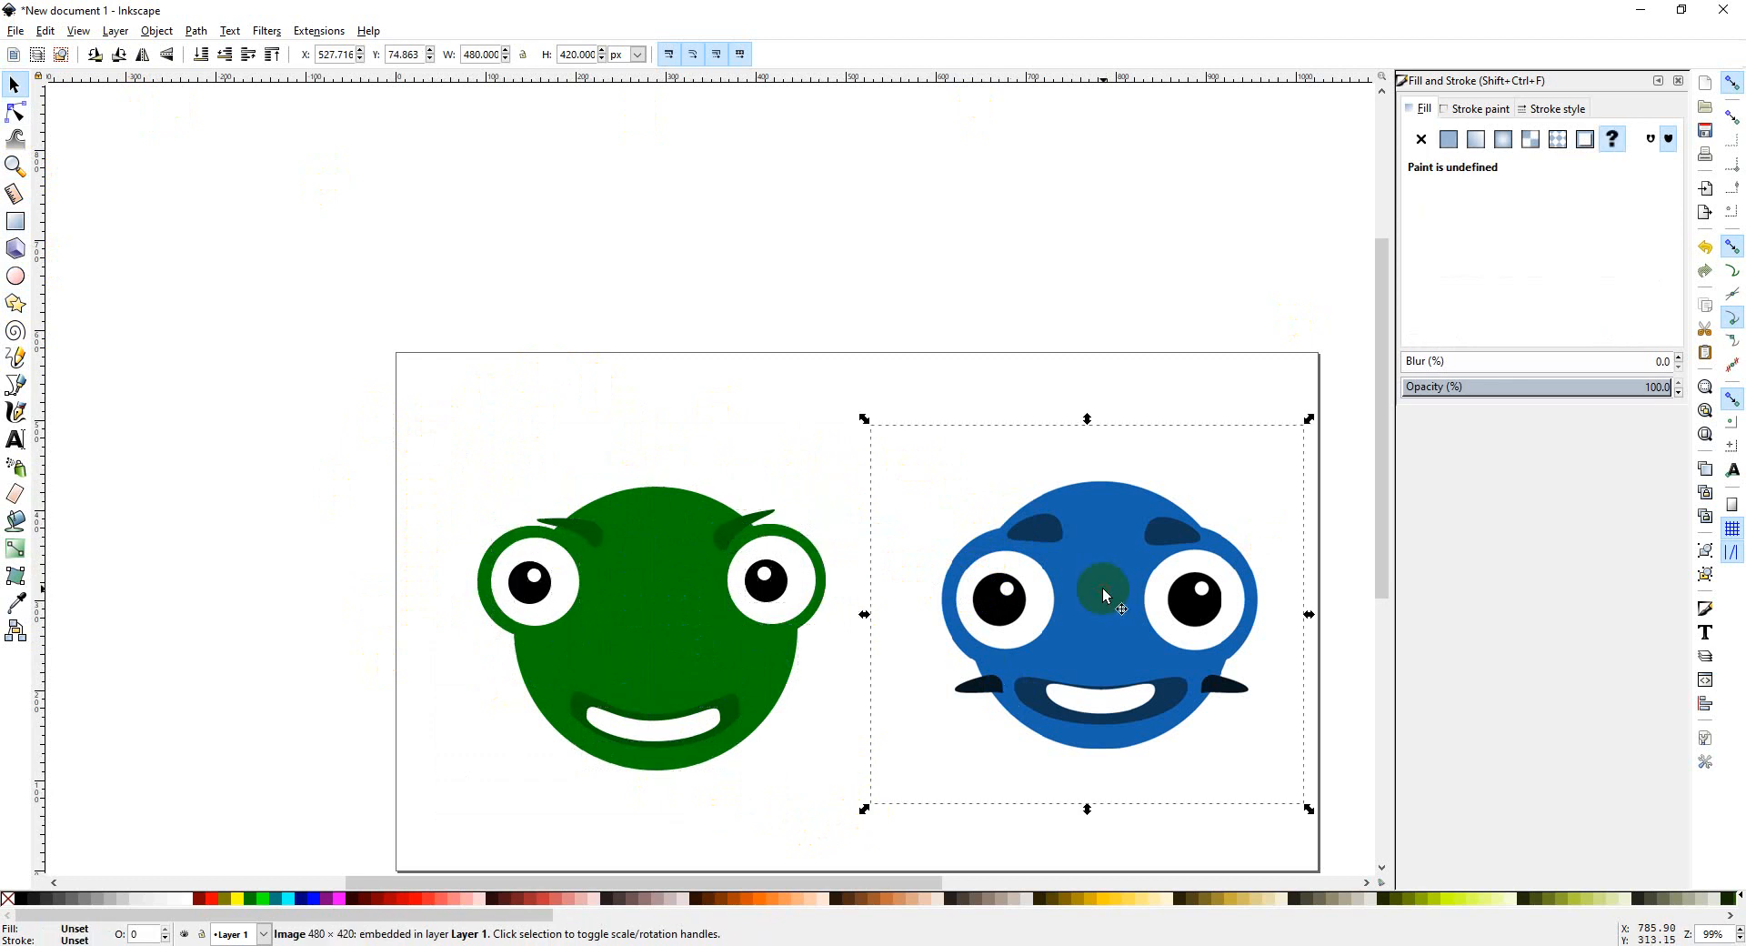
key("Delete")
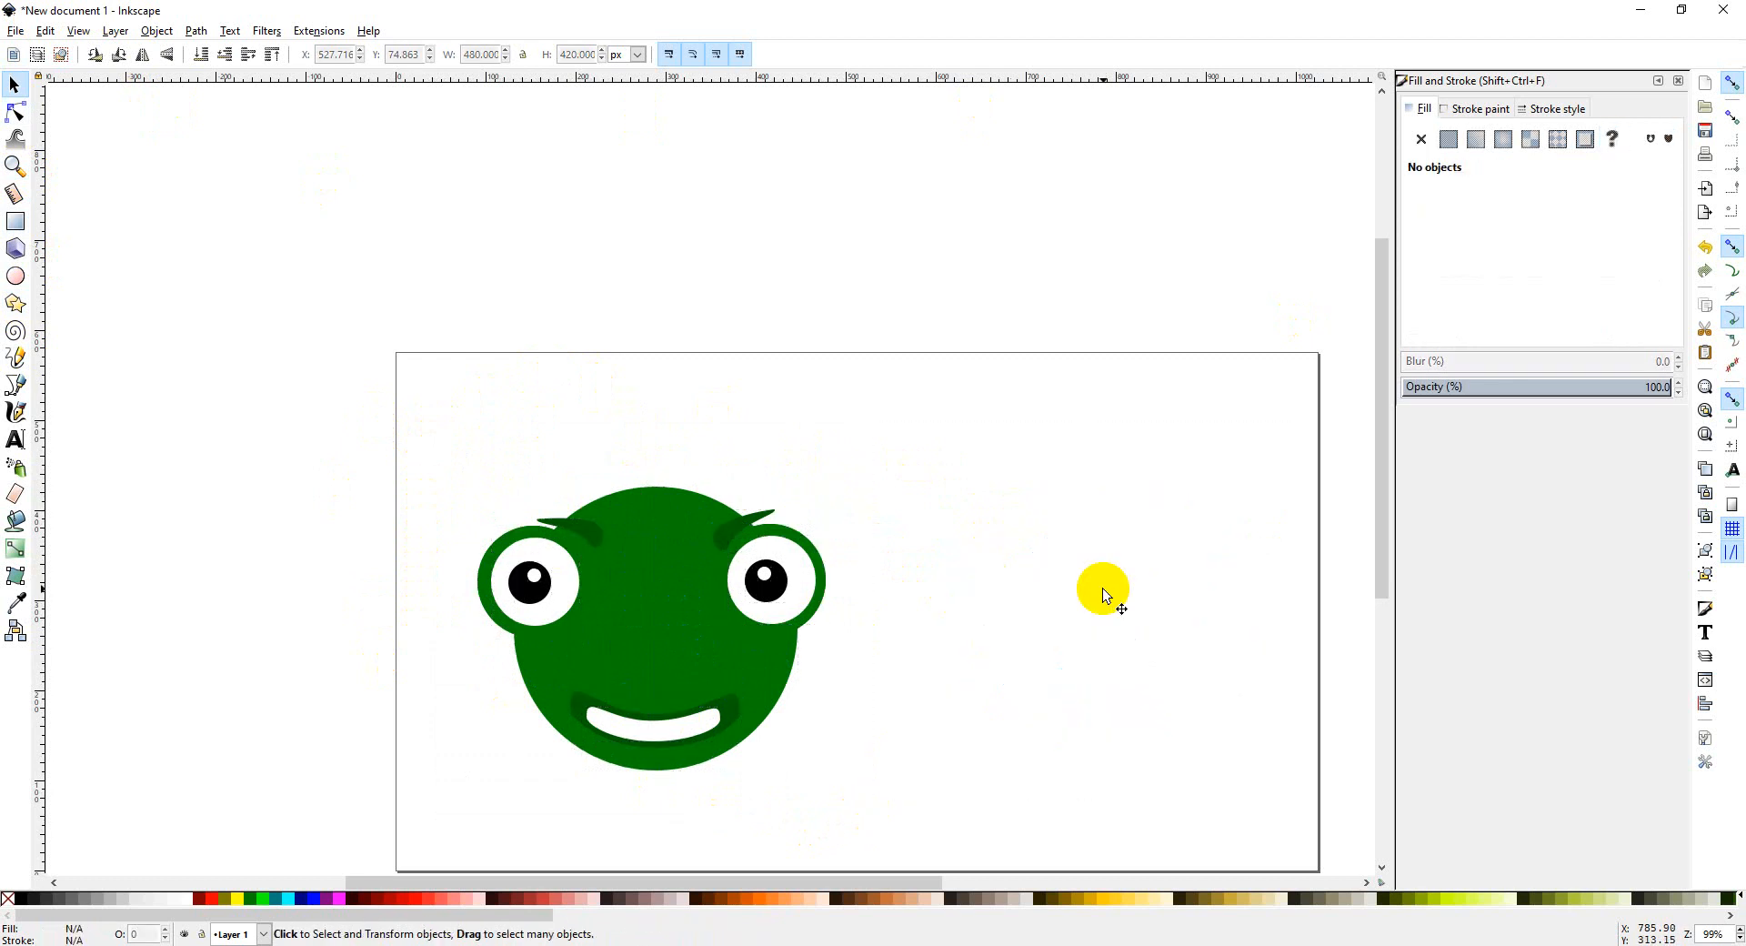
left_click_drag(401, 446, 1051, 837)
left_click(612, 546)
left_click(549, 324)
left_click(15, 30)
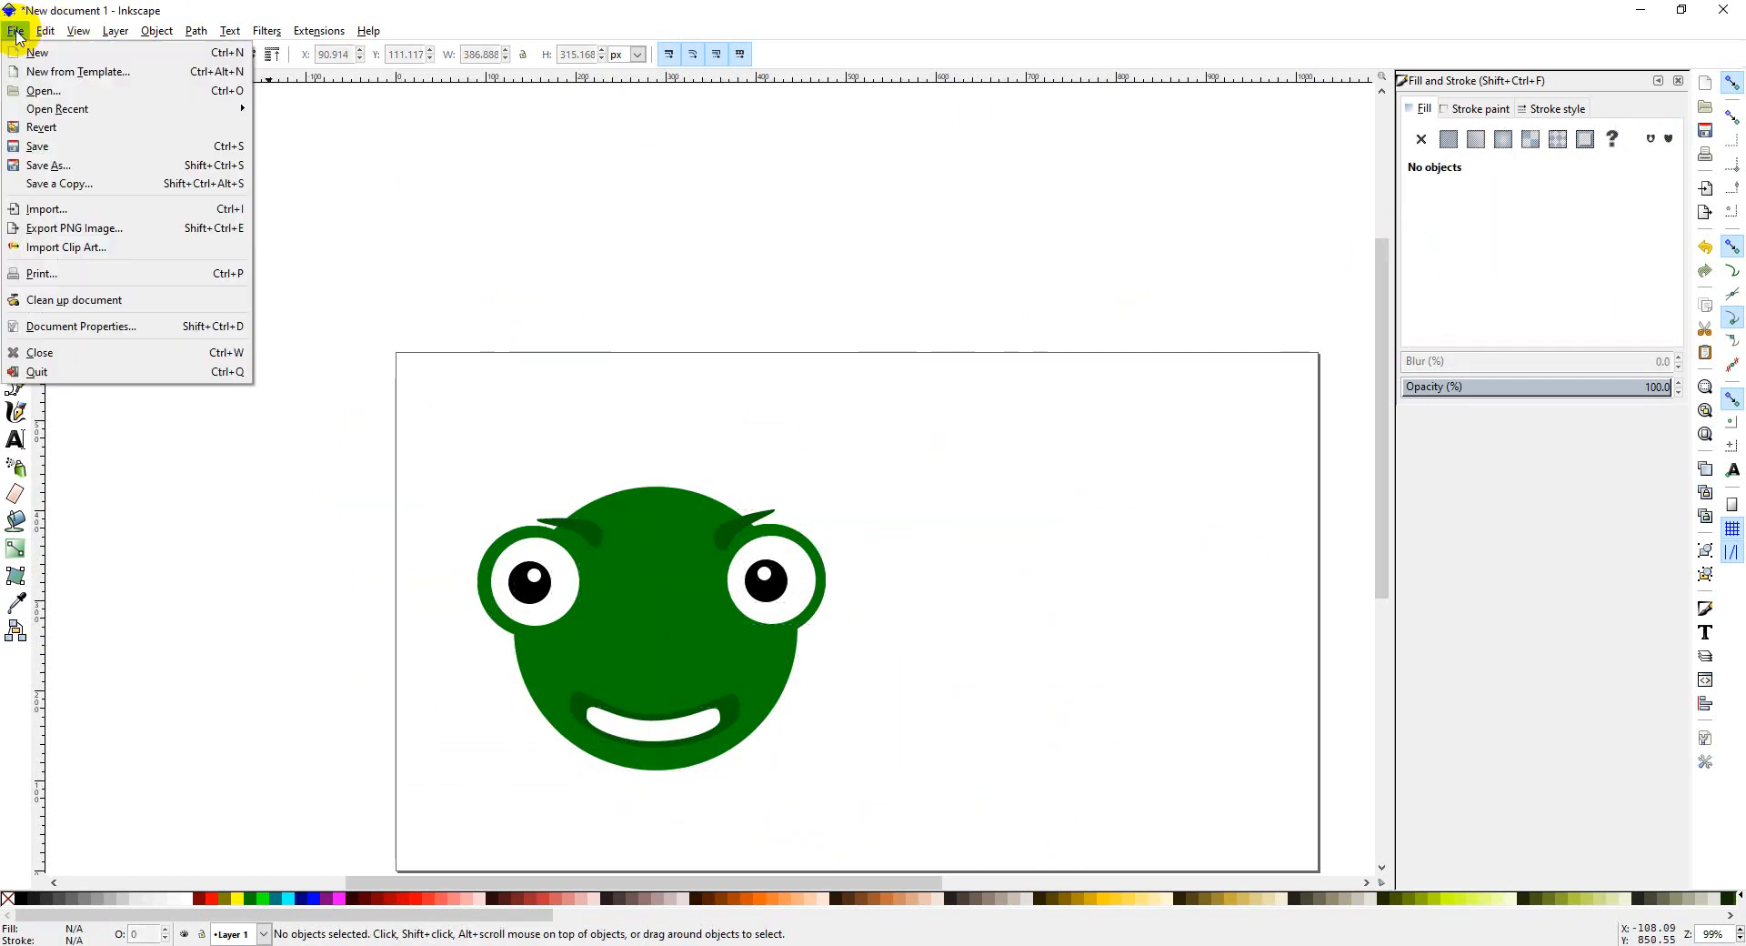
left_click(128, 148)
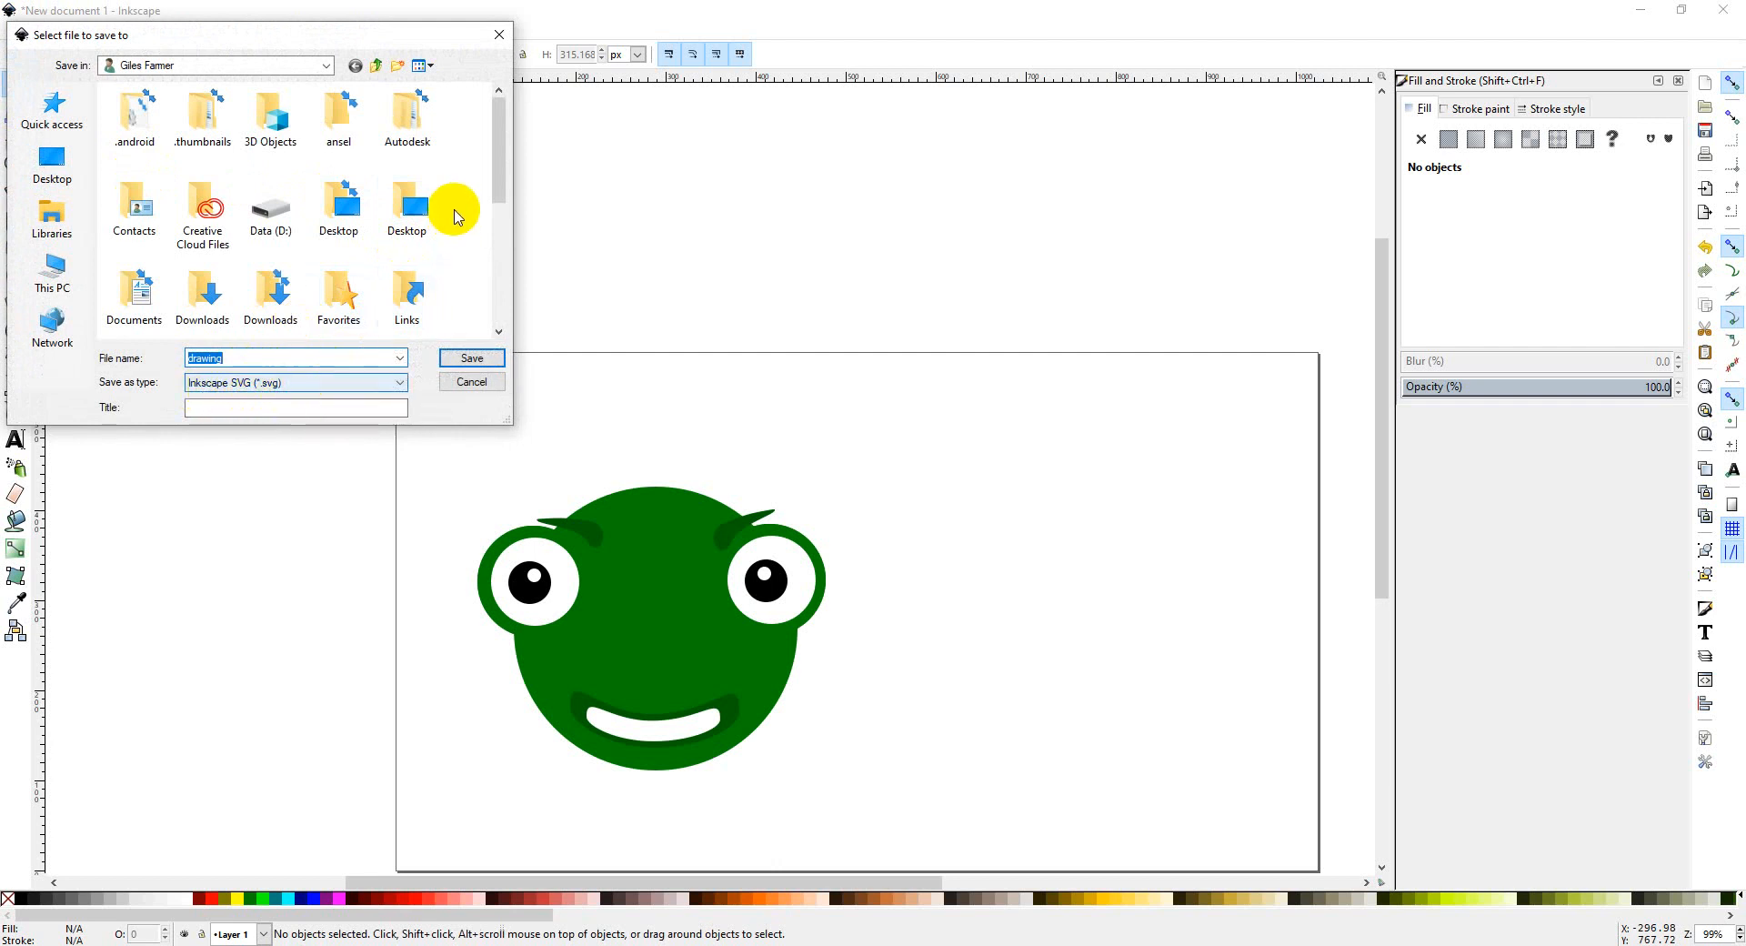
left_click_drag(500, 164, 527, 140)
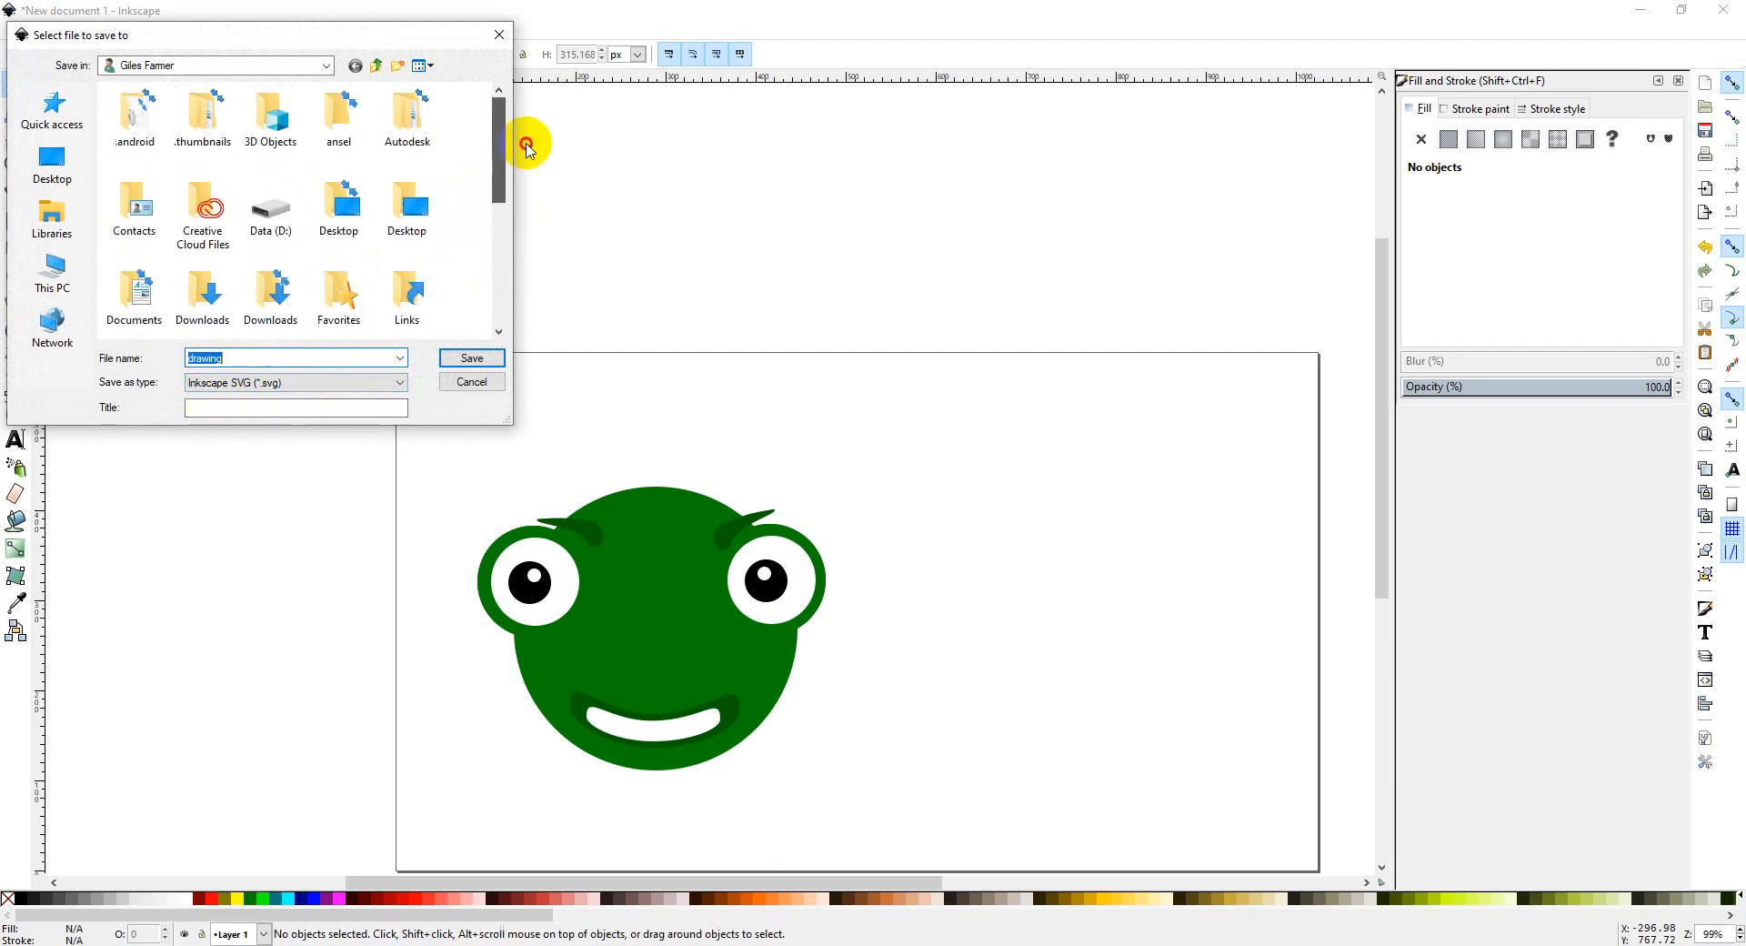
left_click(471, 382)
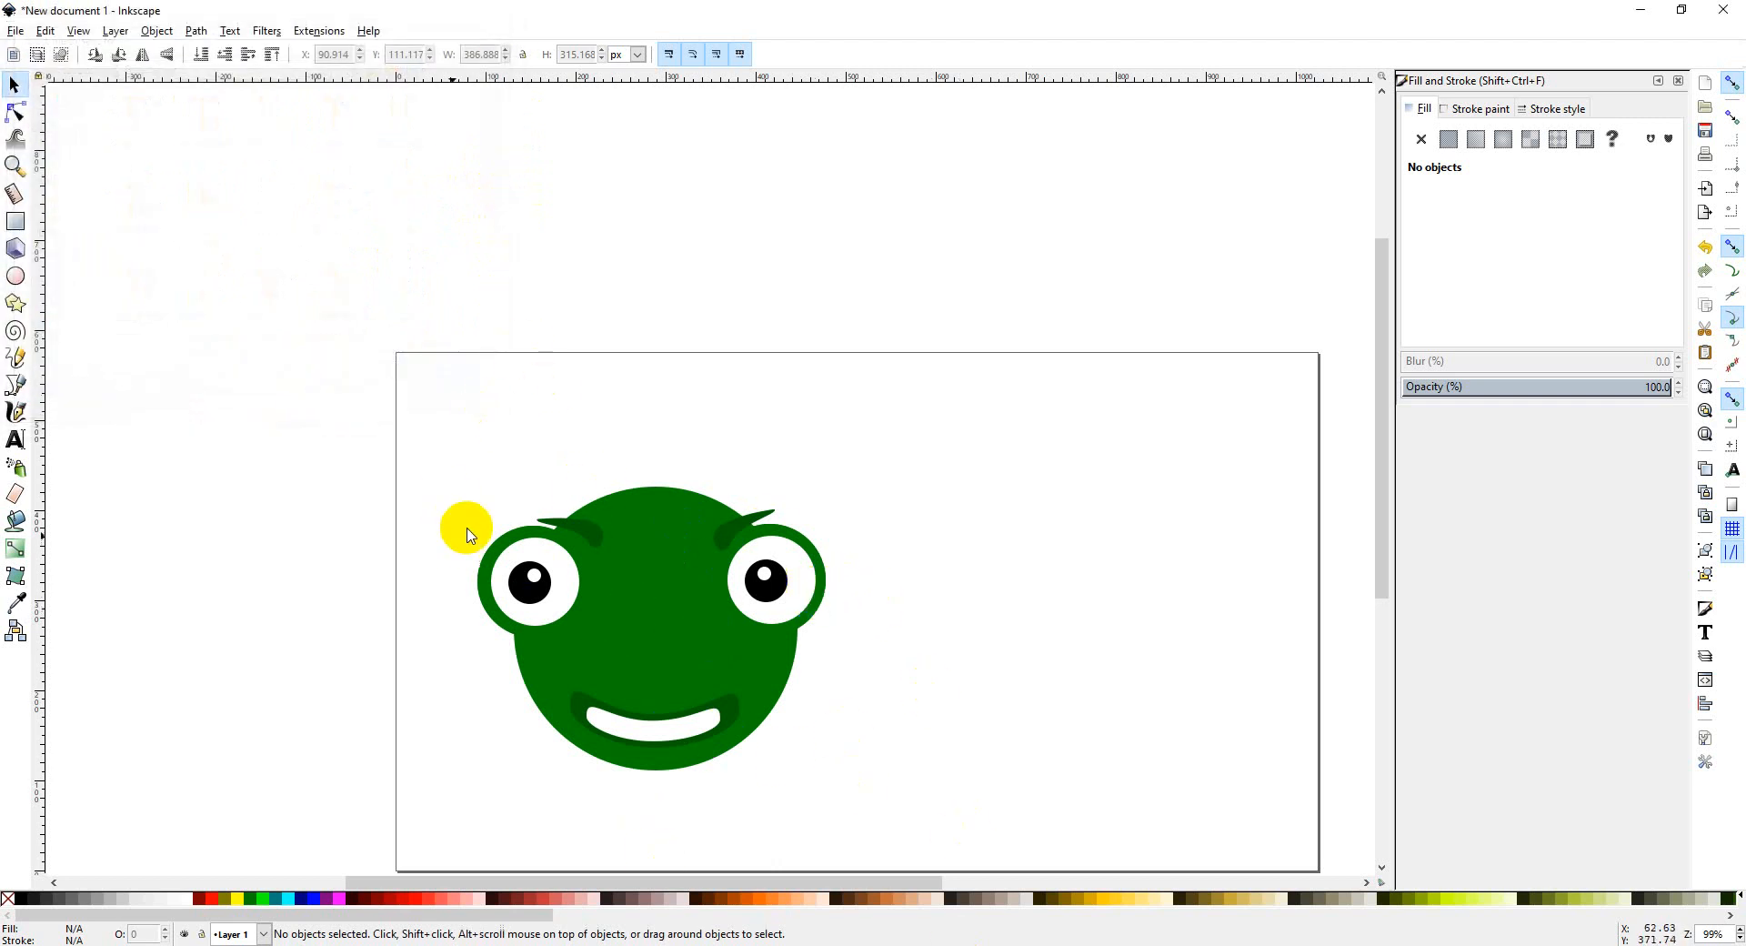
Step: Fill the face's large head circle with blue (0000ff)
left_click(604, 657)
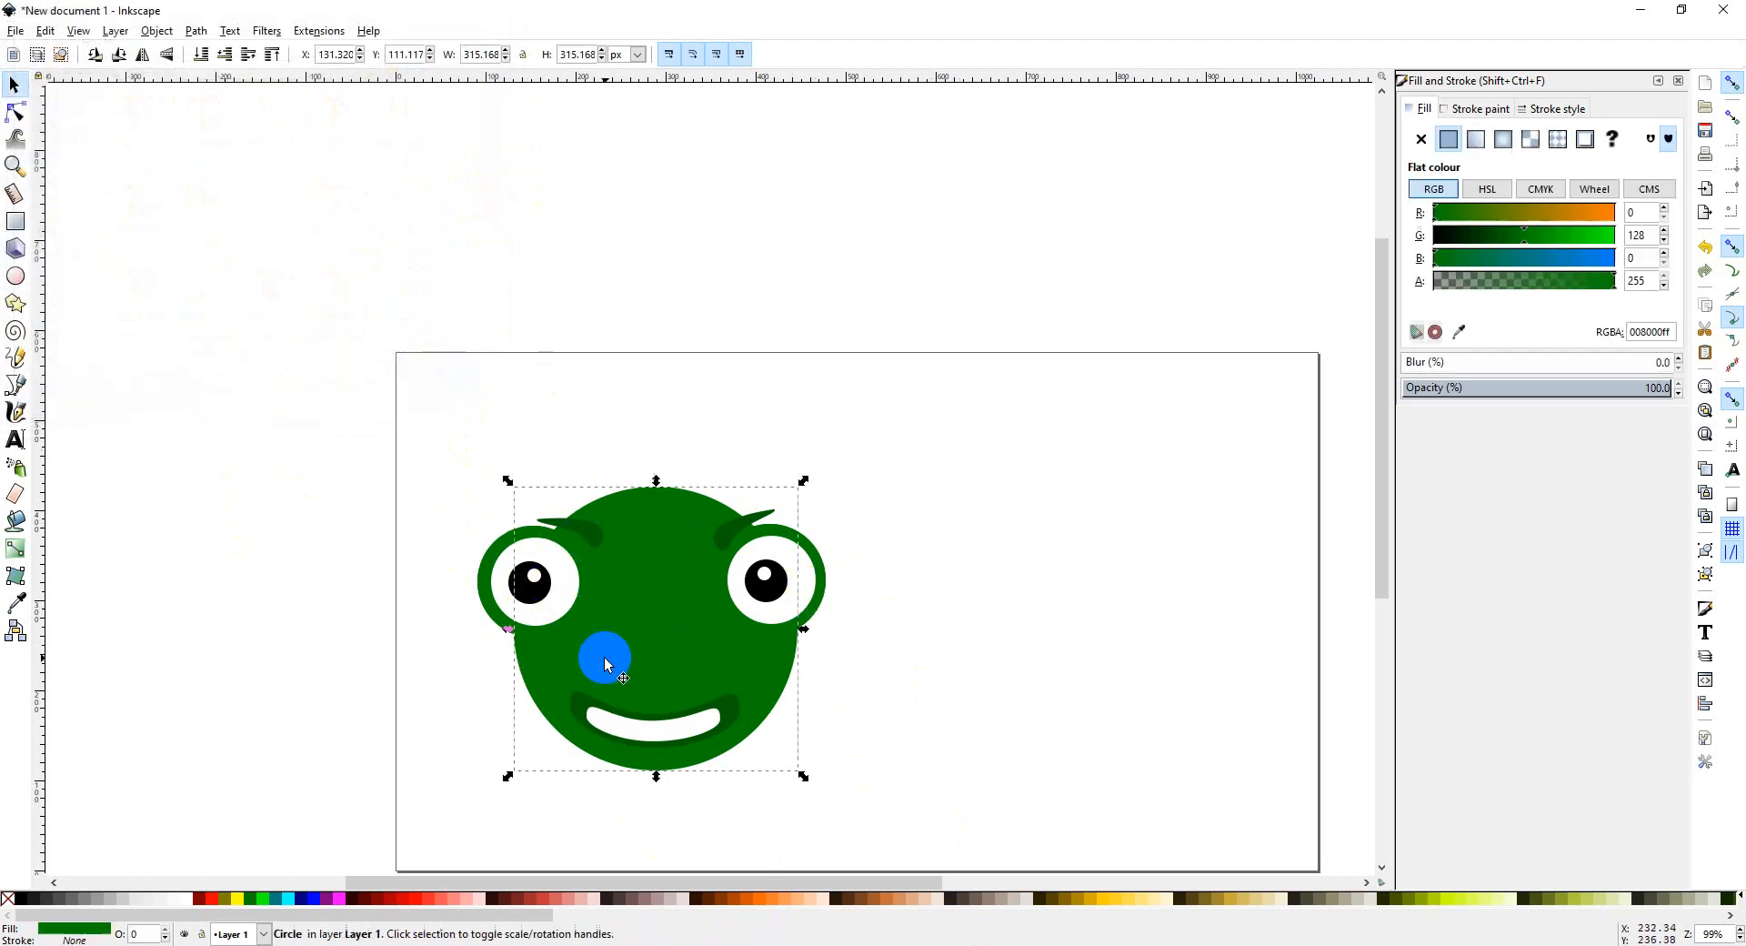
left_click(312, 898)
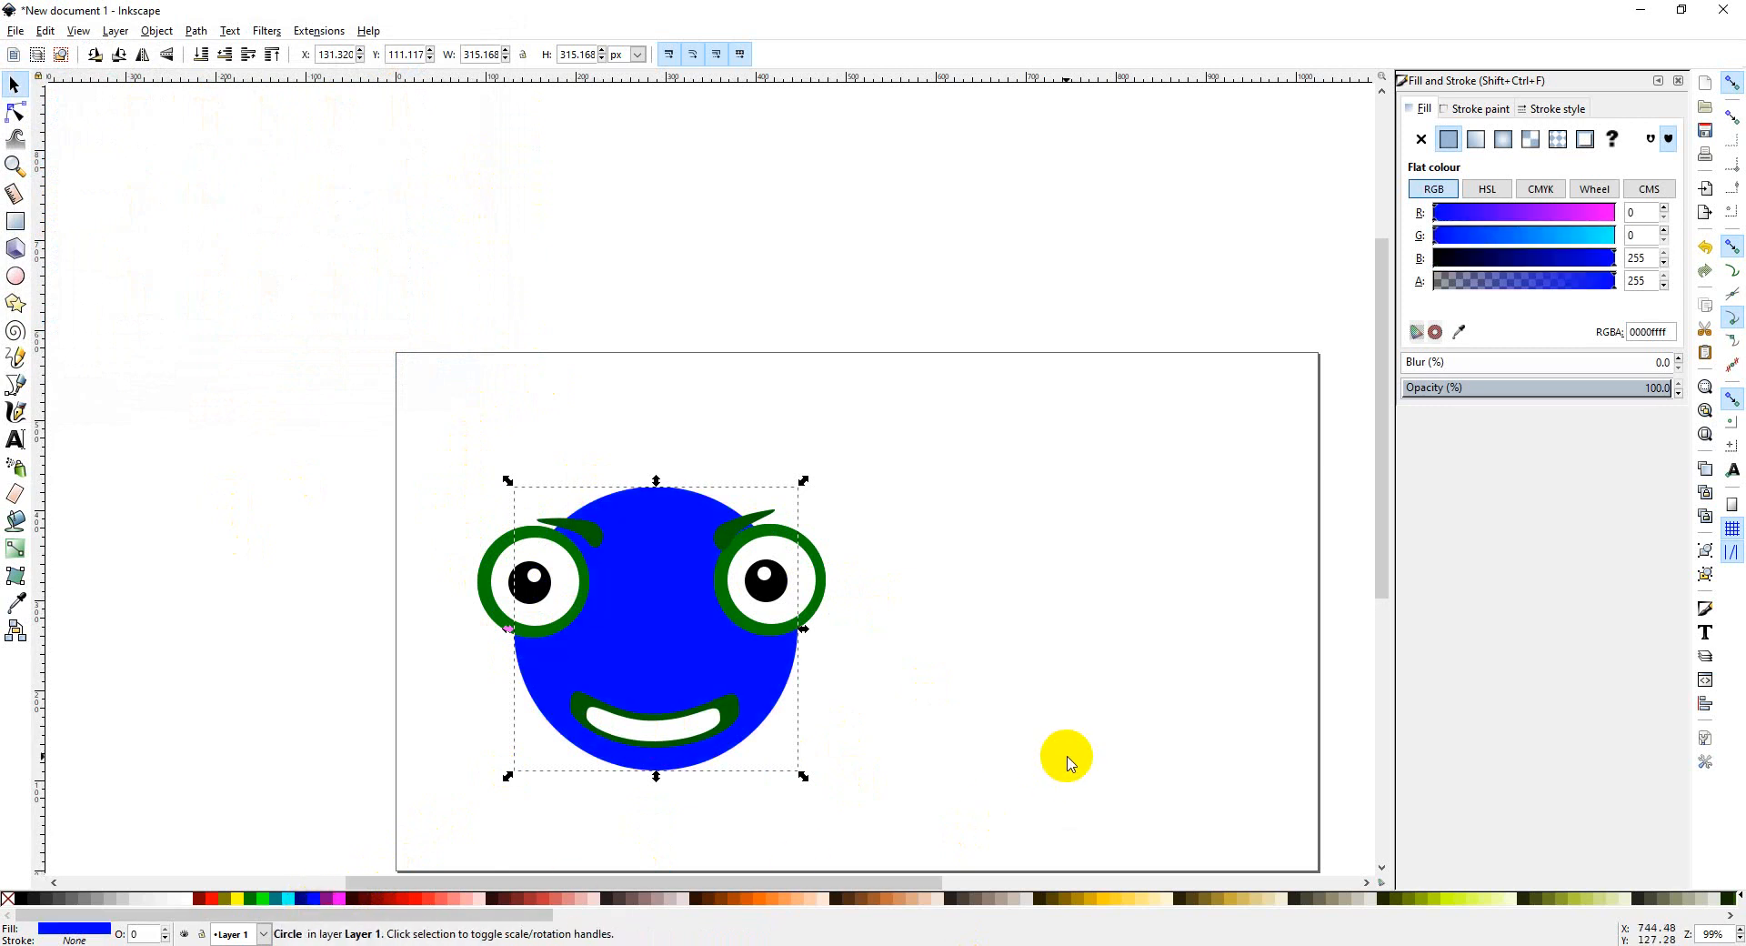
Step: Undo the blue fill on the head circle and deselect it
key("ctrl+z")
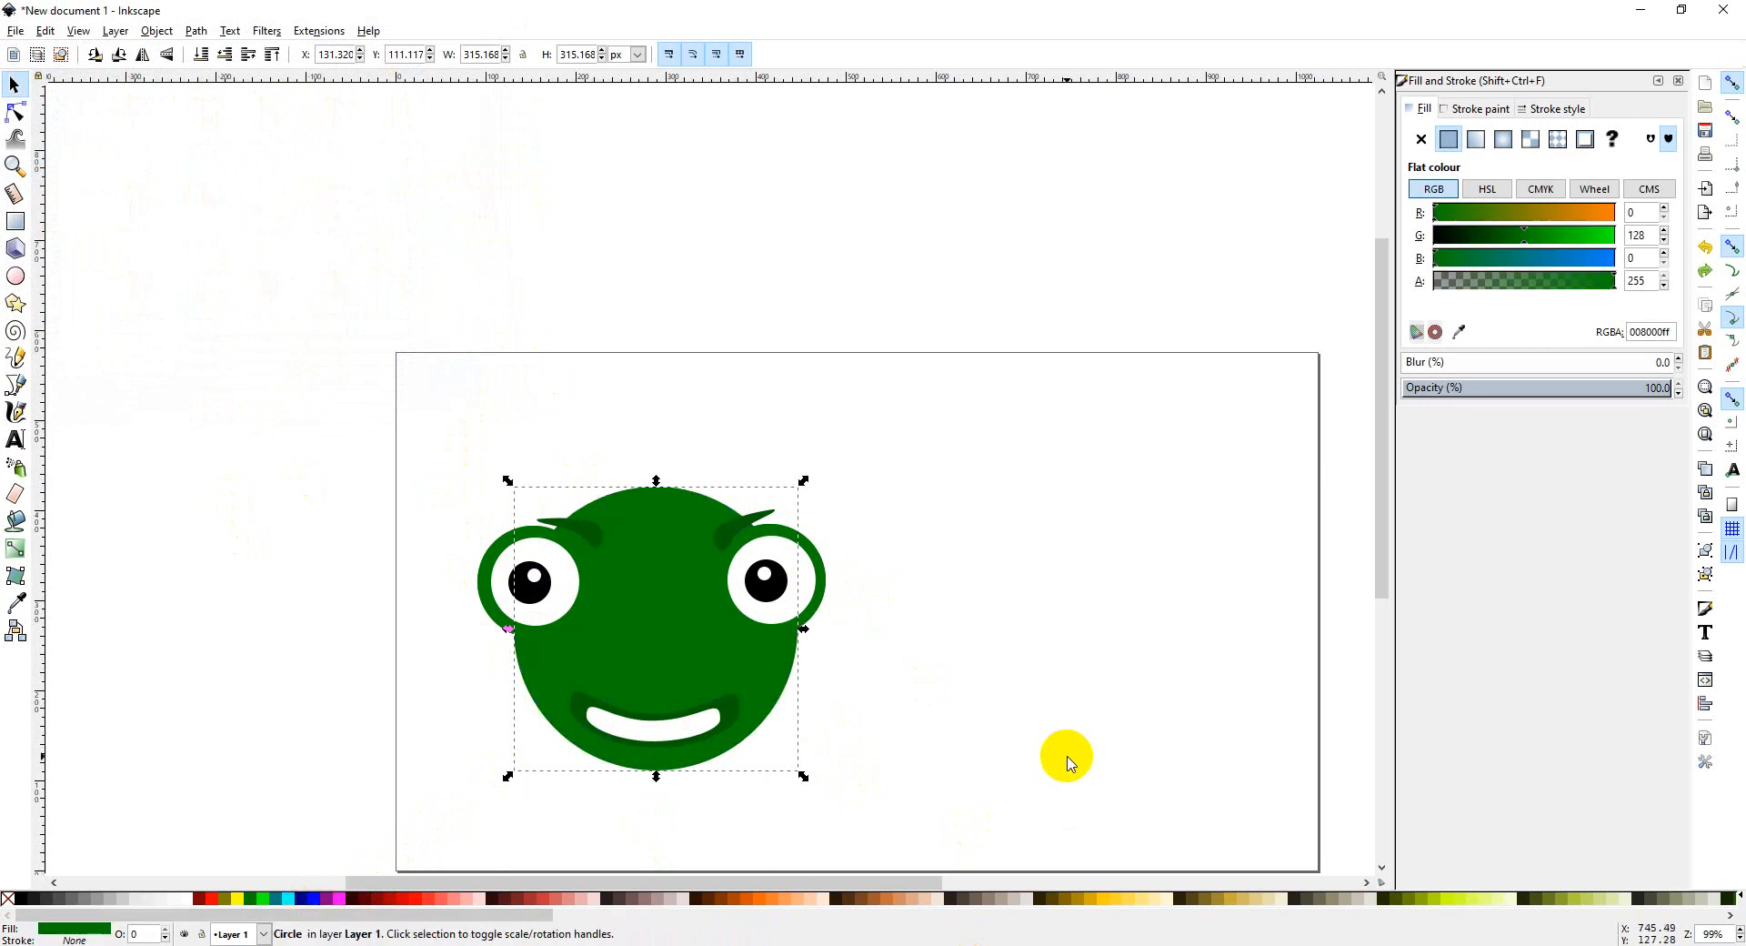
left_click(221, 248)
Step: Open the PNG export settings and set the export area to the whole page
left_click(15, 32)
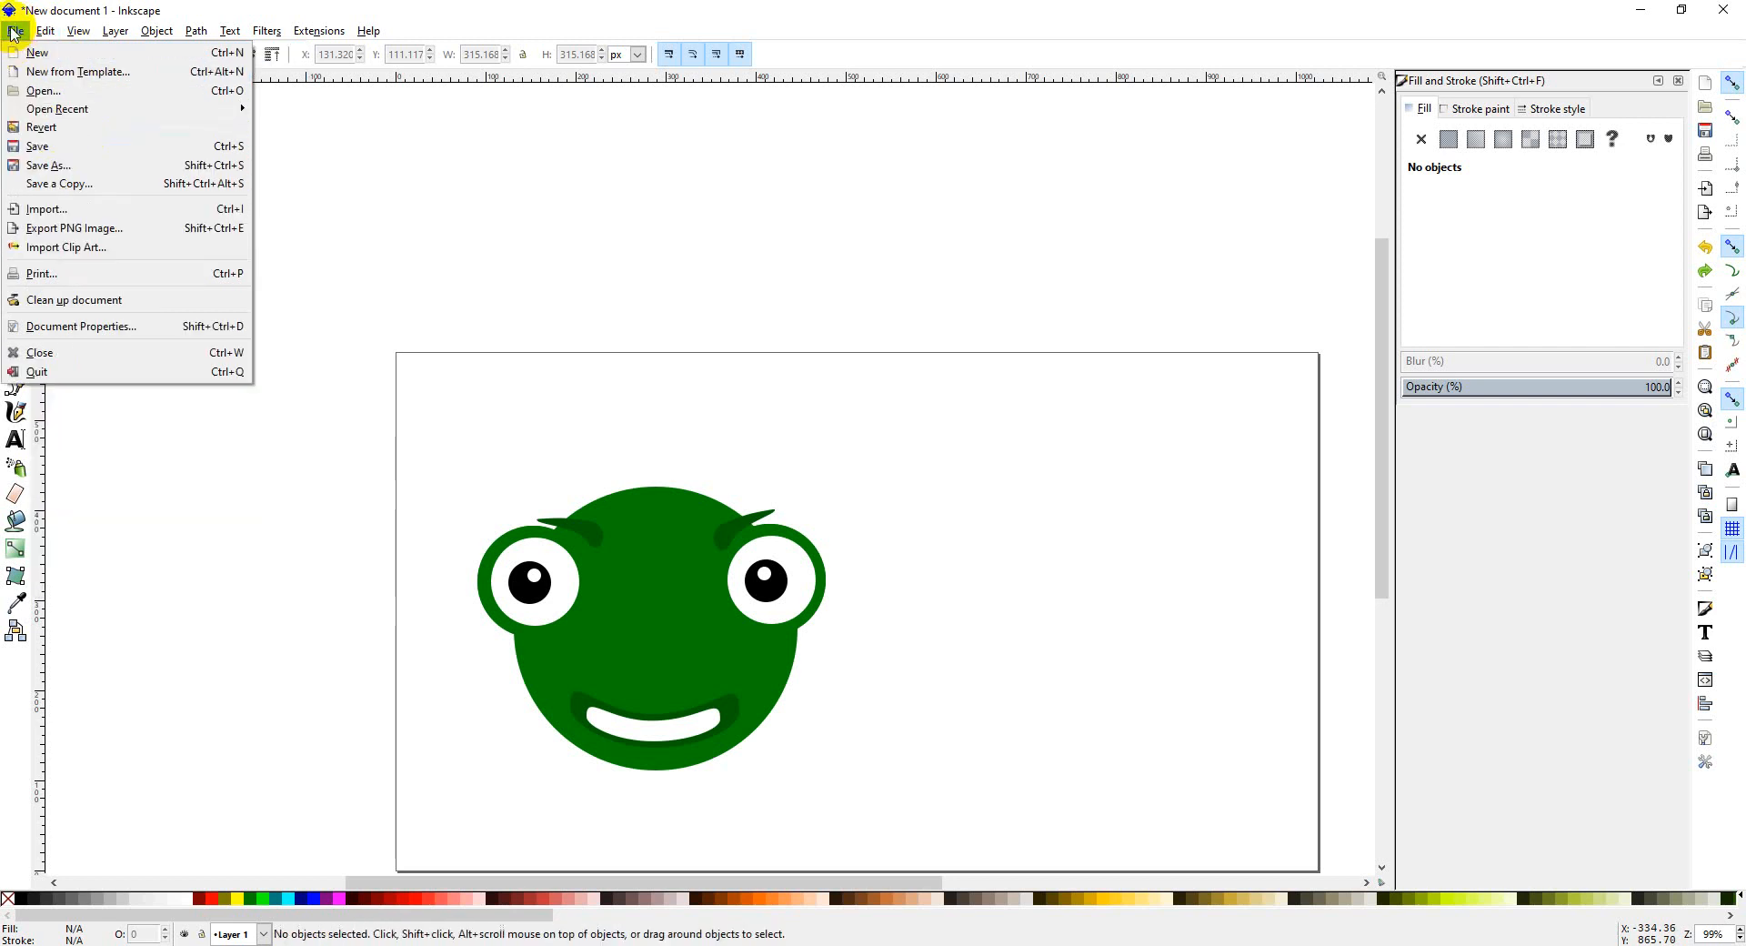
left_click(75, 230)
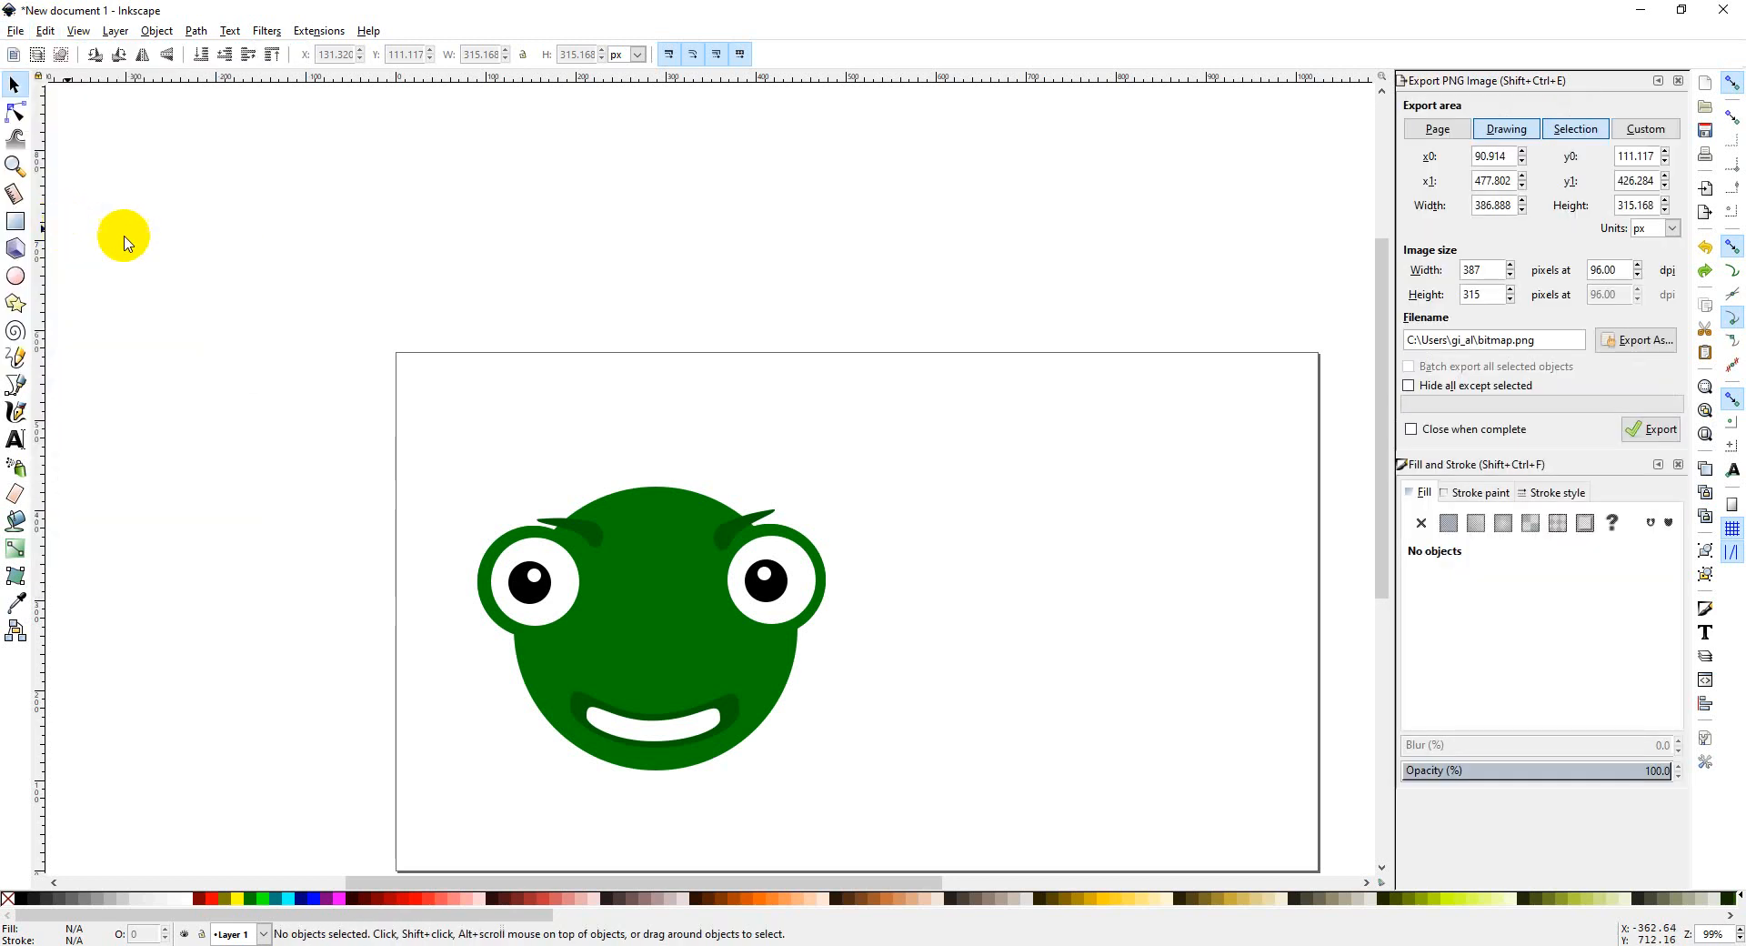
left_click(1442, 130)
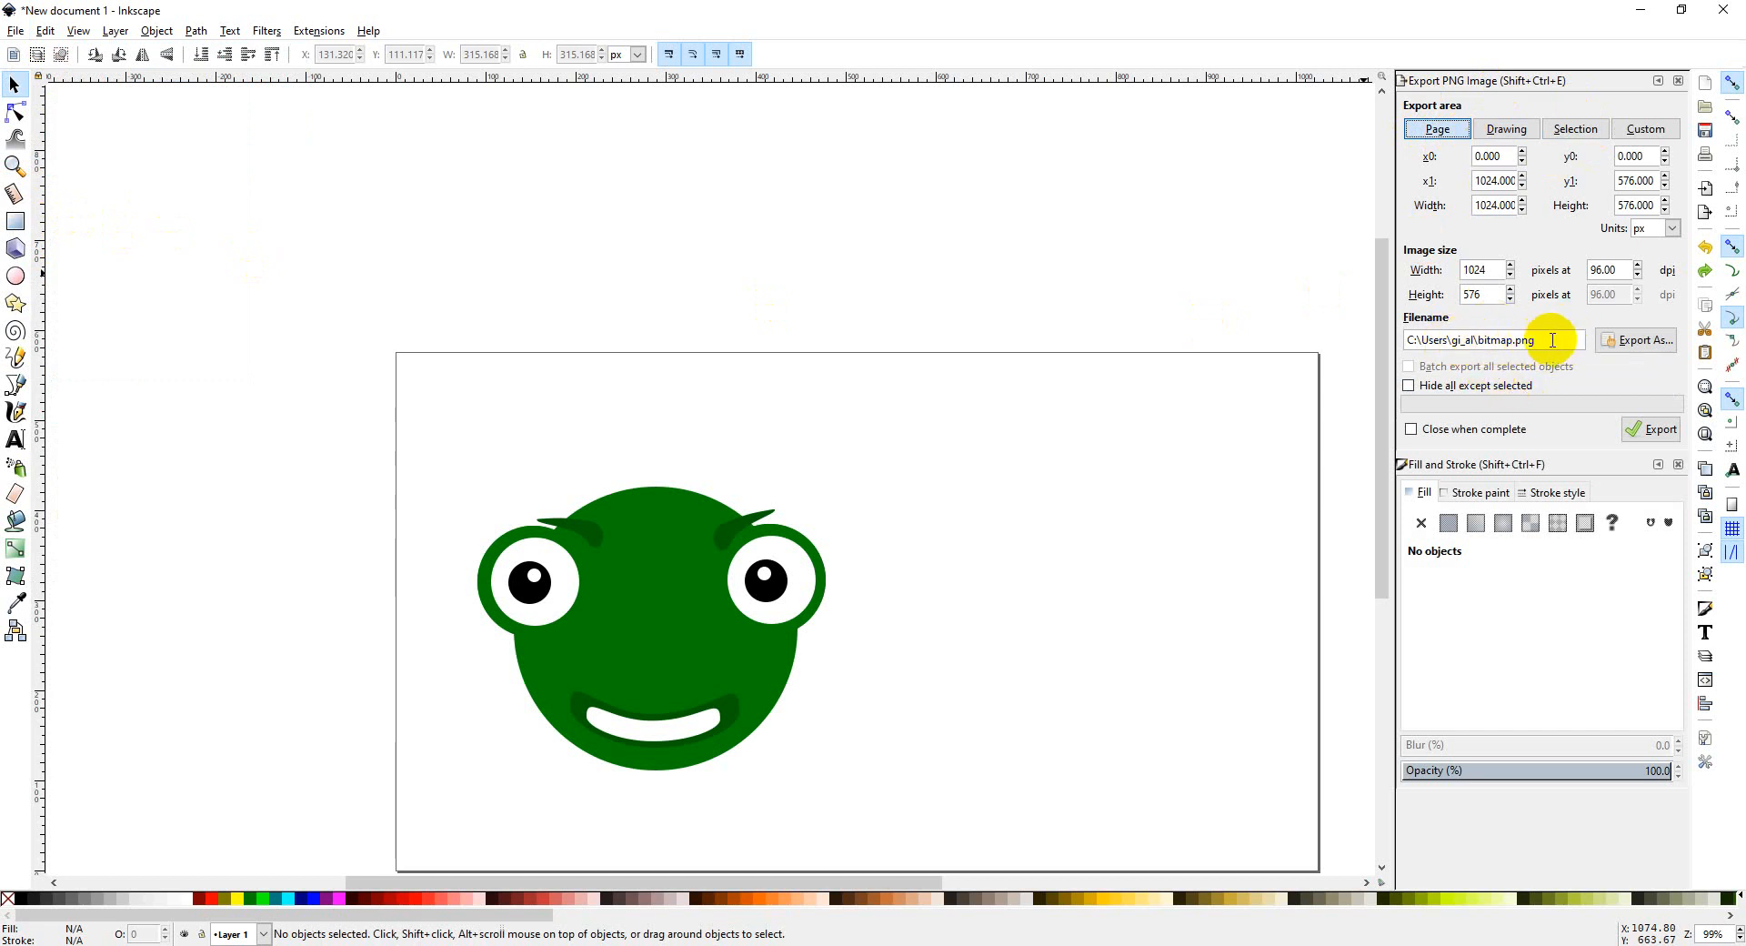
Step: Name the export file frog_man in the Desktop folder and export it as a PNG
left_click(1614, 345)
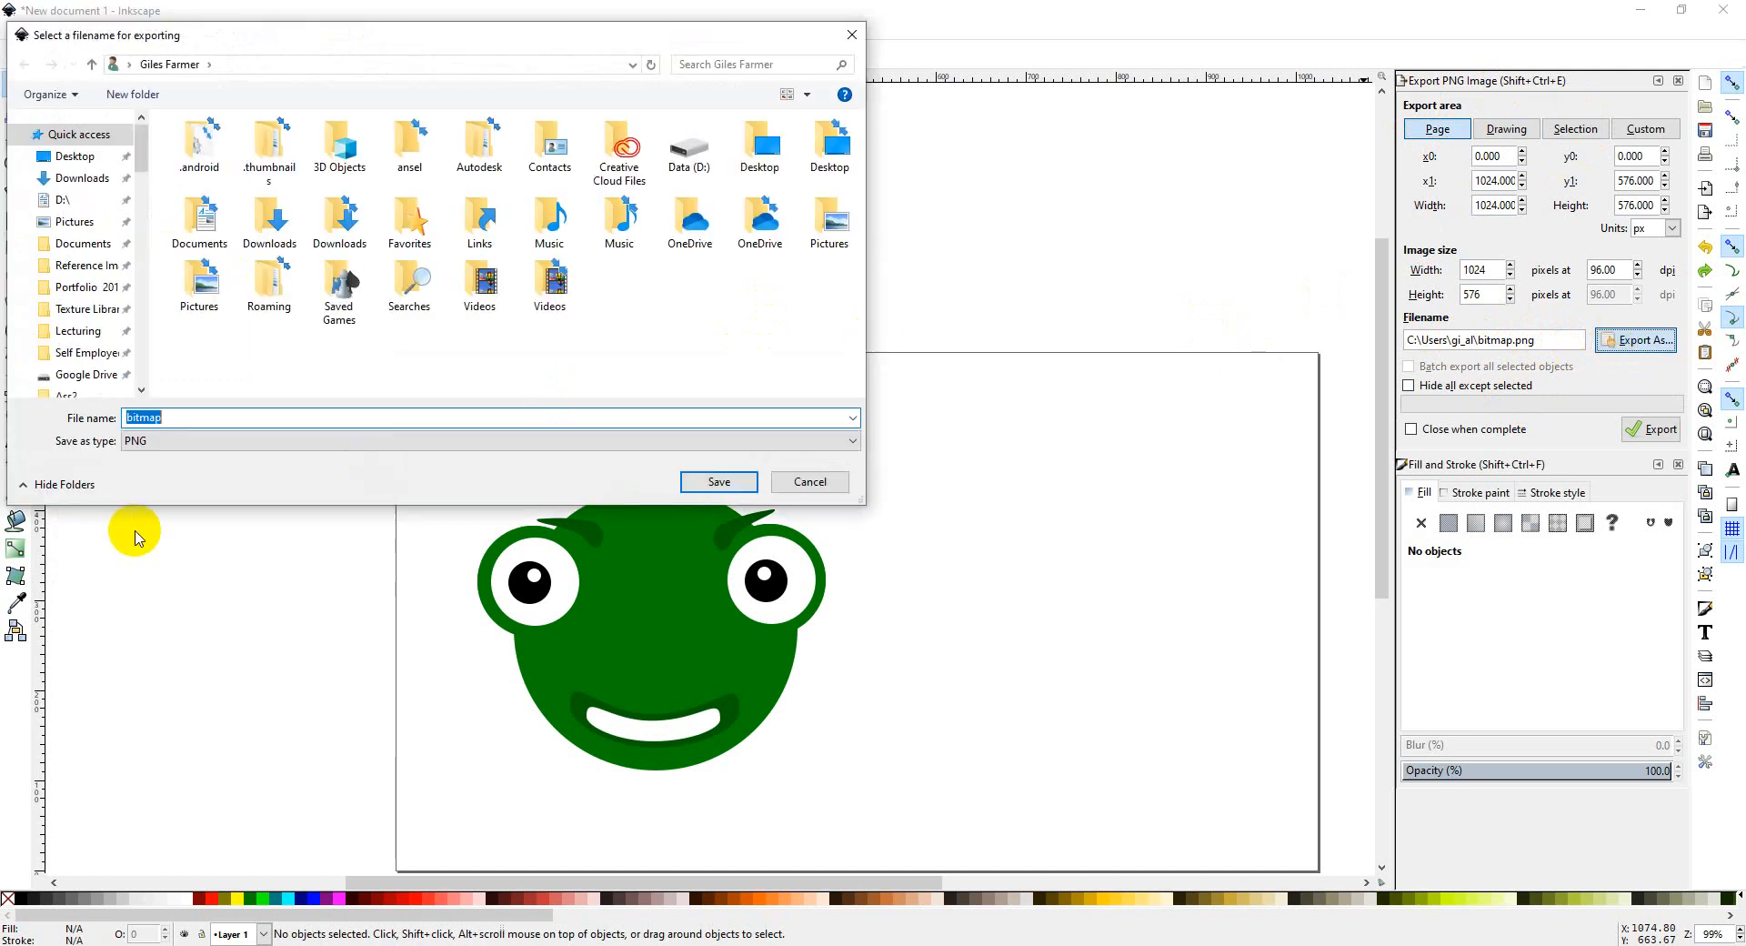
type("frgo")
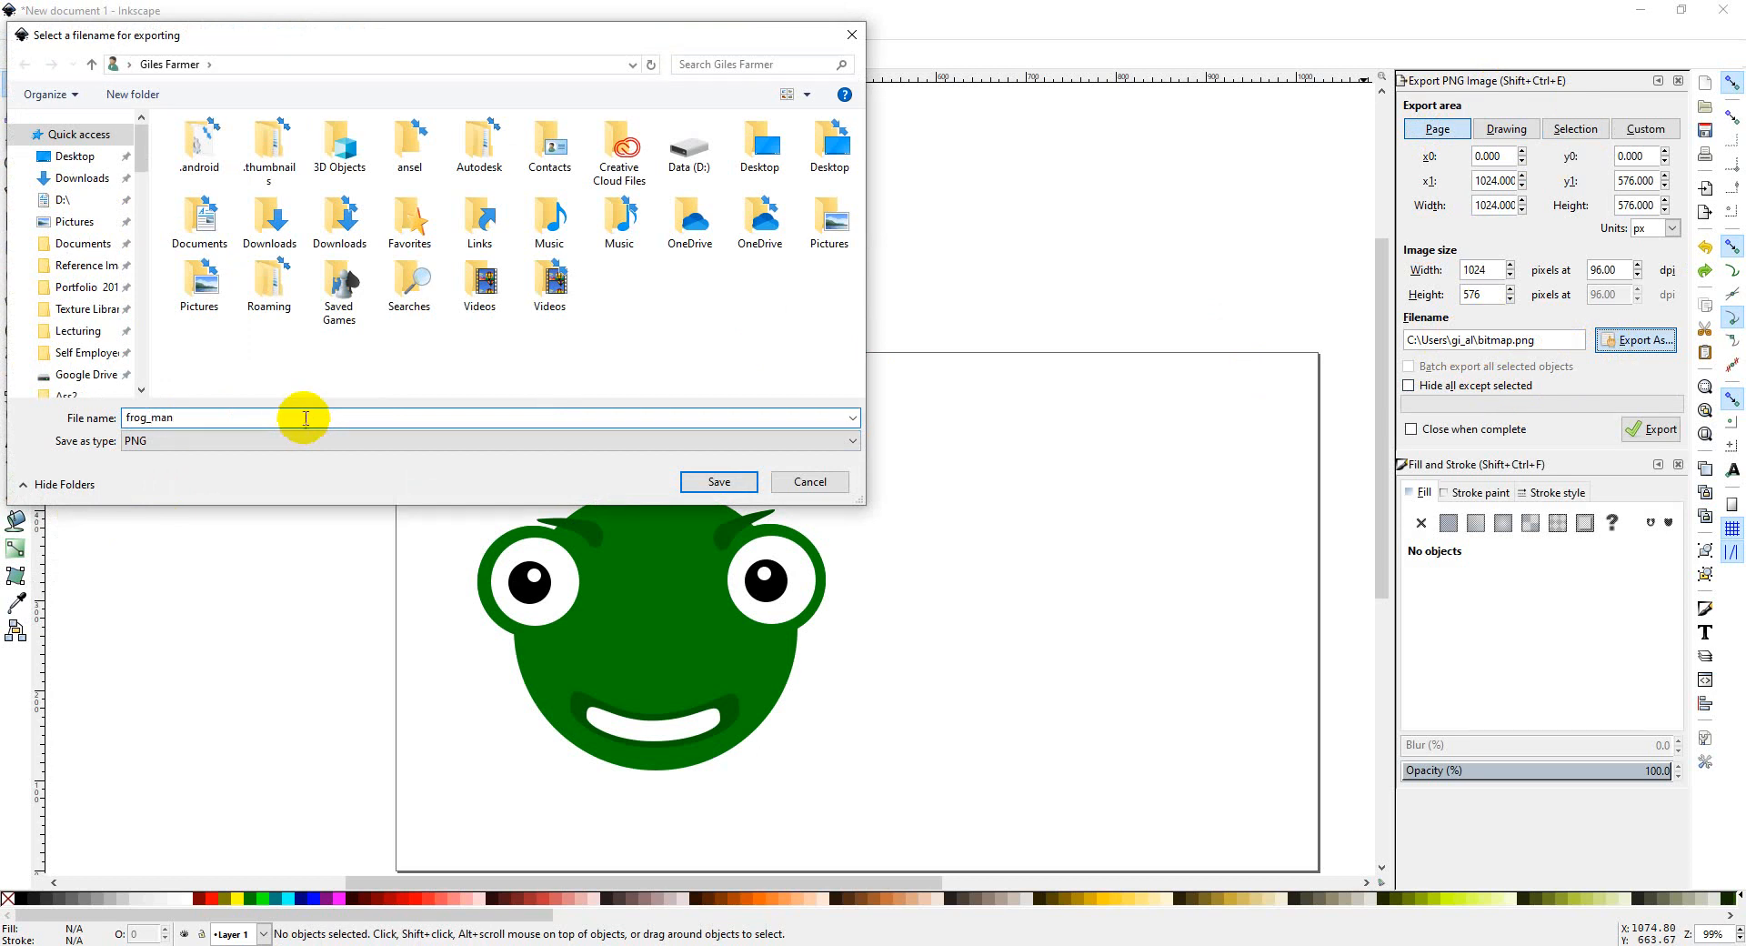
left_click(779, 166)
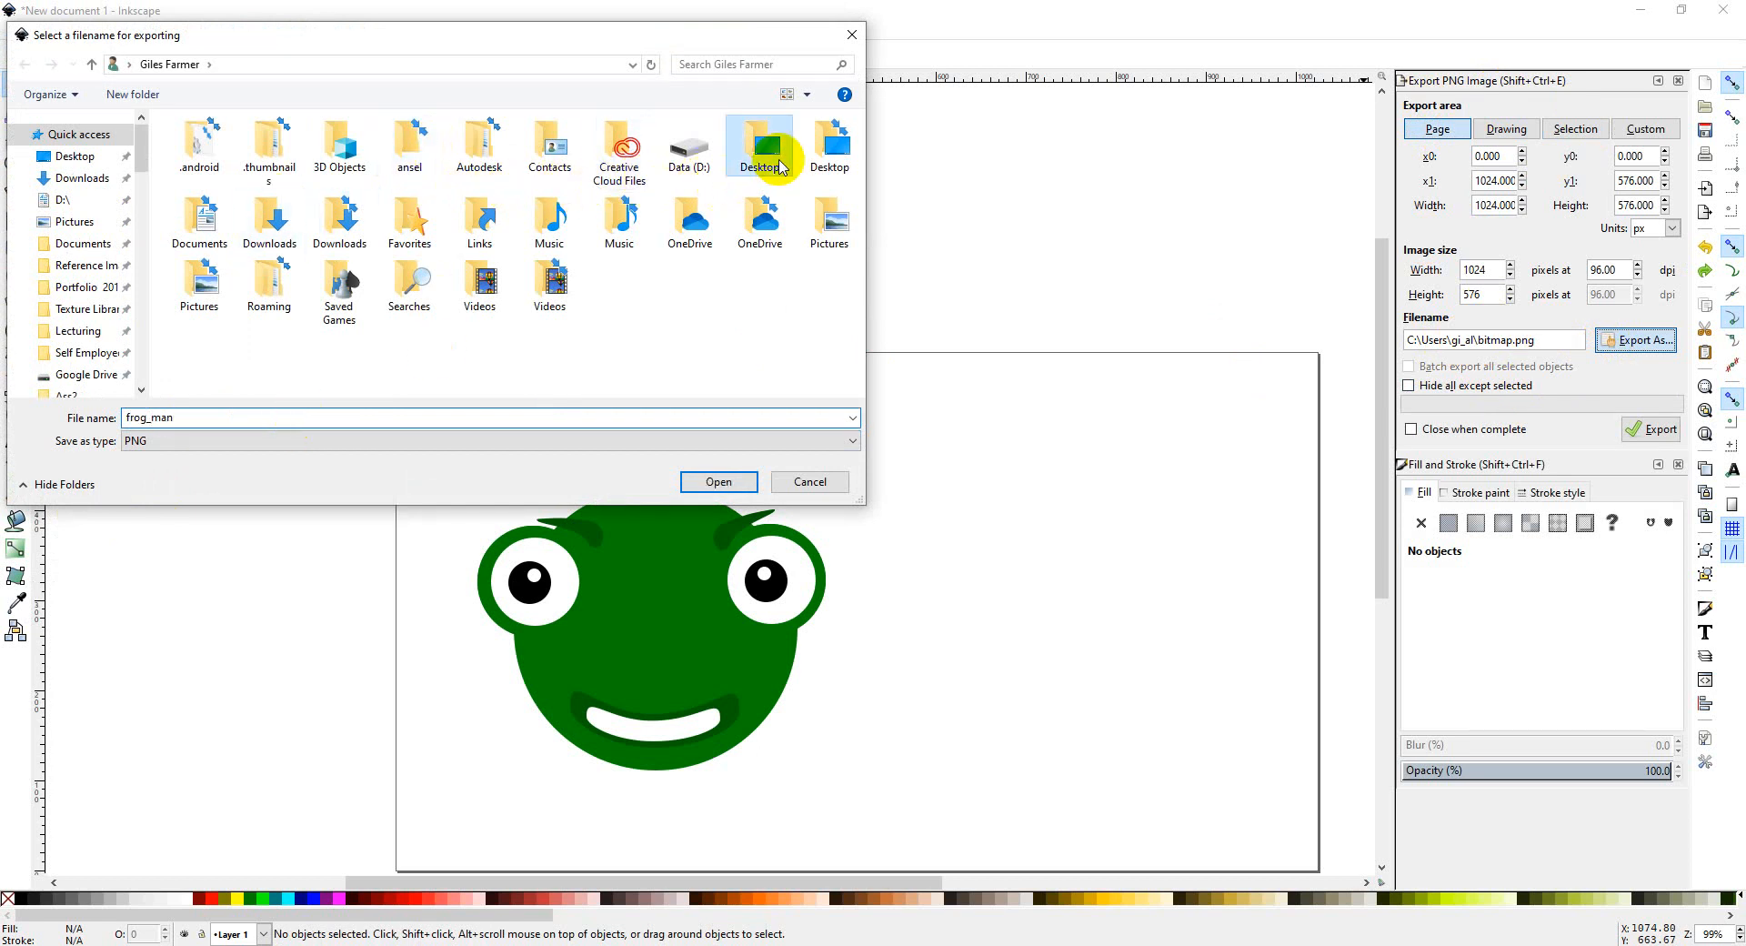
double_click(779, 166)
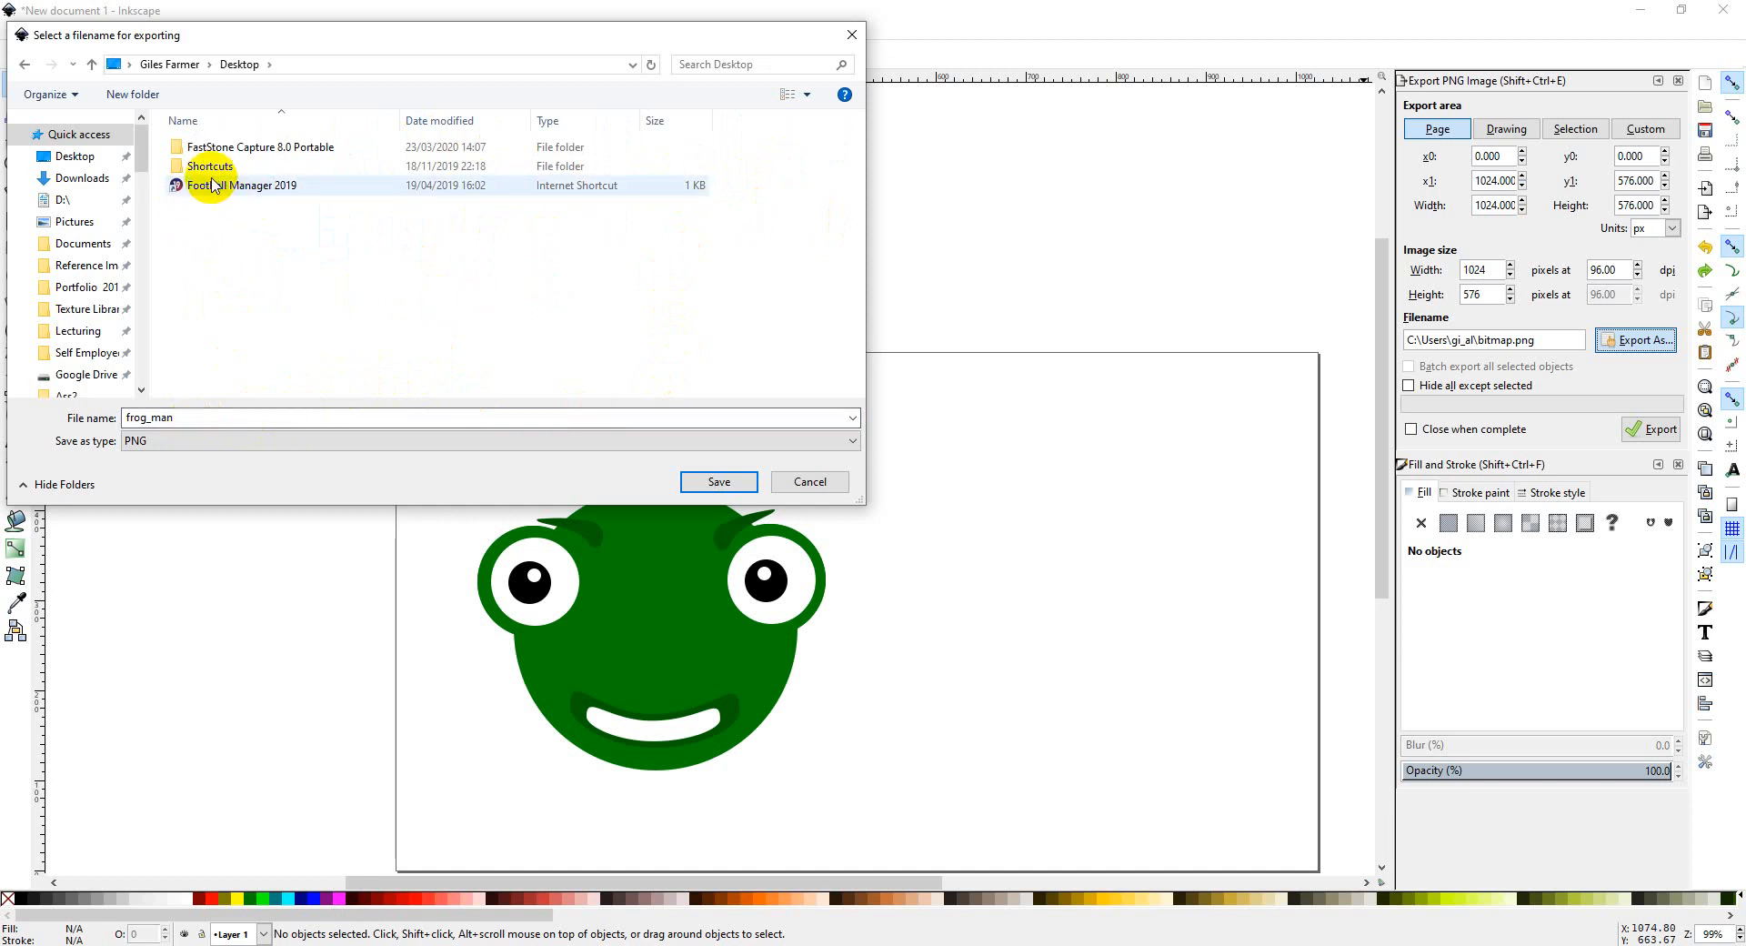
left_click(716, 481)
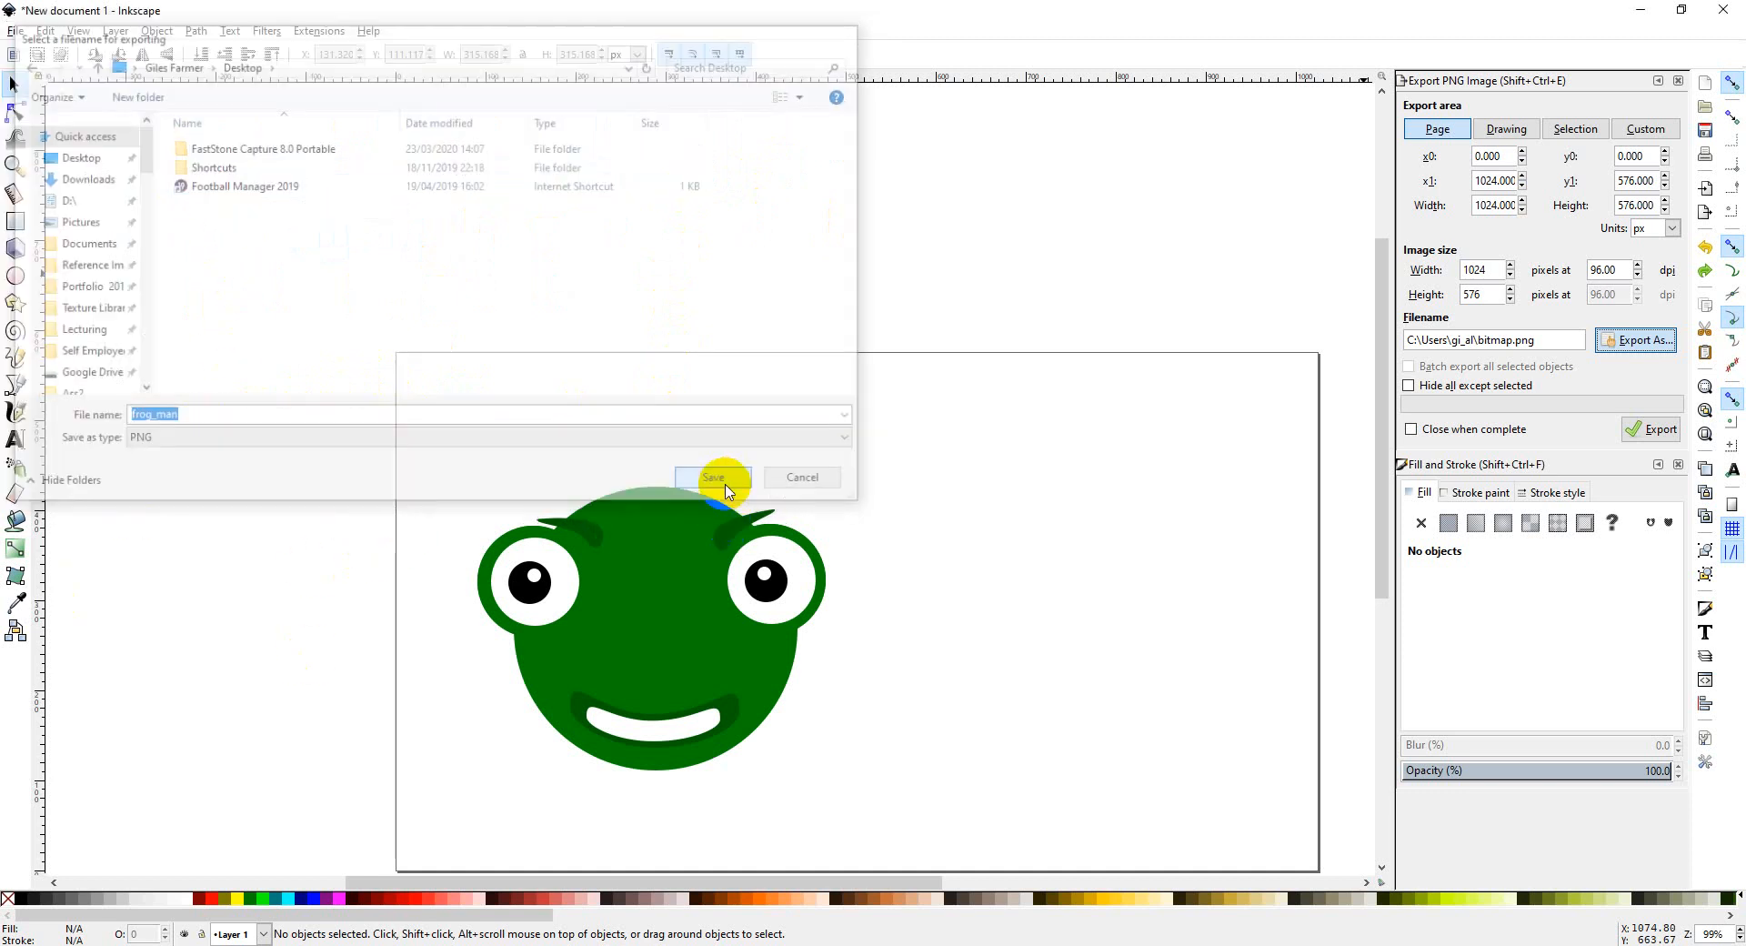
left_click(1656, 431)
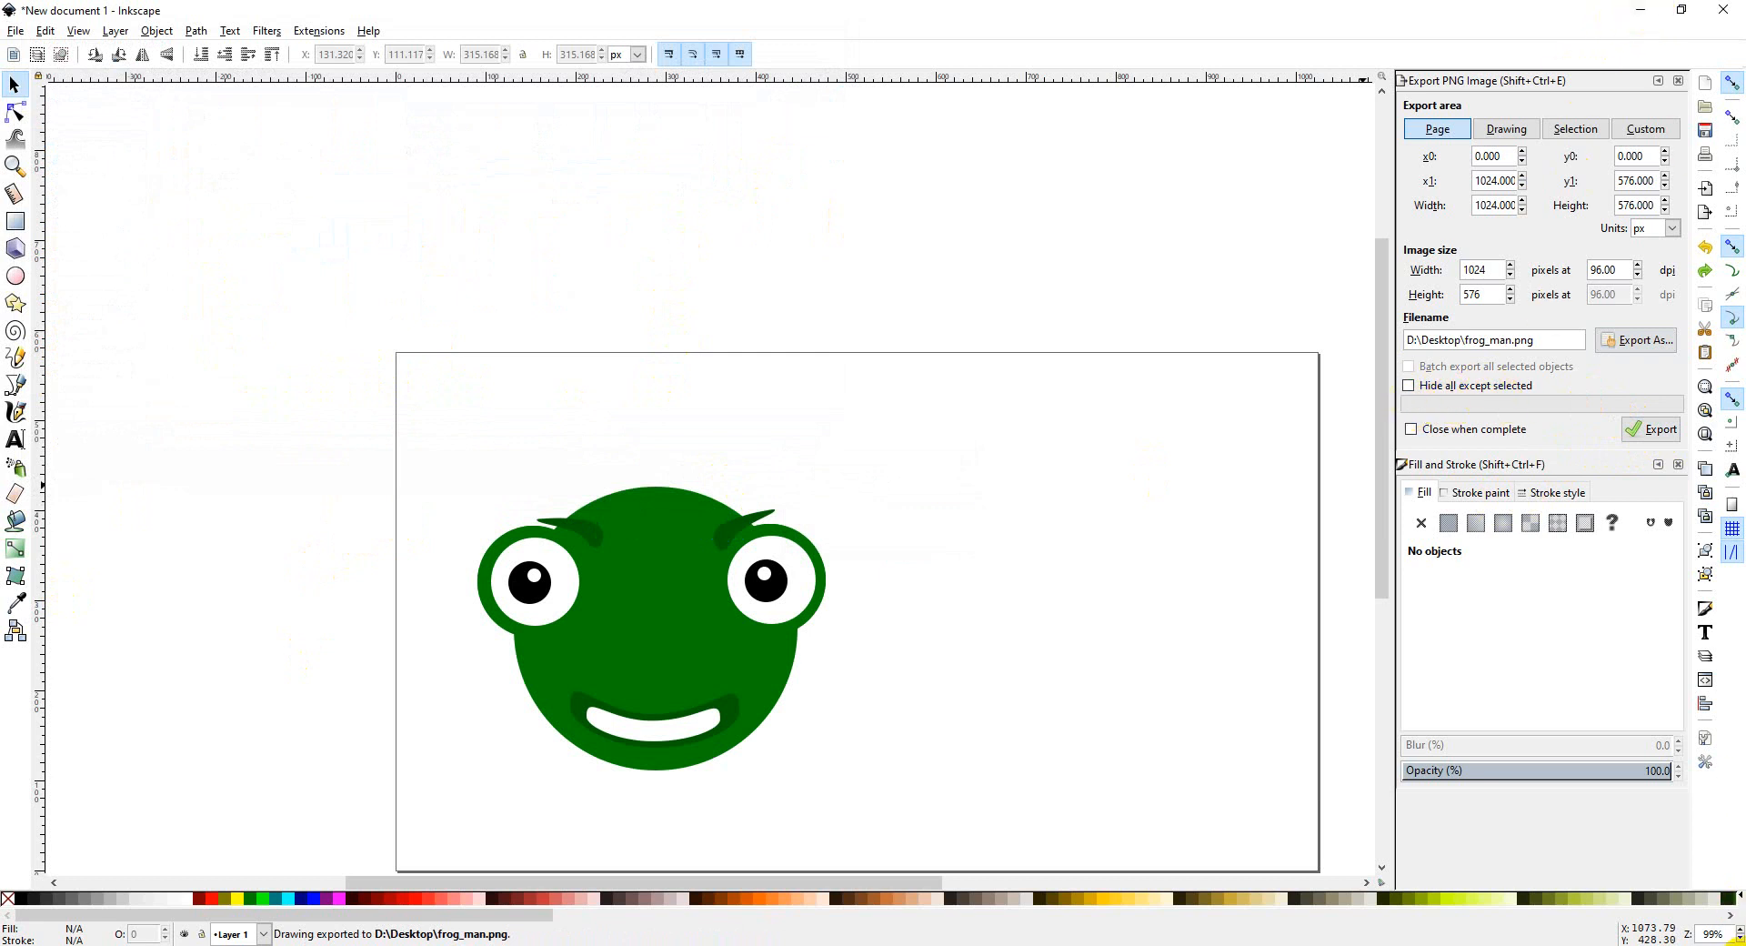
Step: Open the exported frog_man image from the desktop to check it, close it and return to Inkscape
left_click(1741, 941)
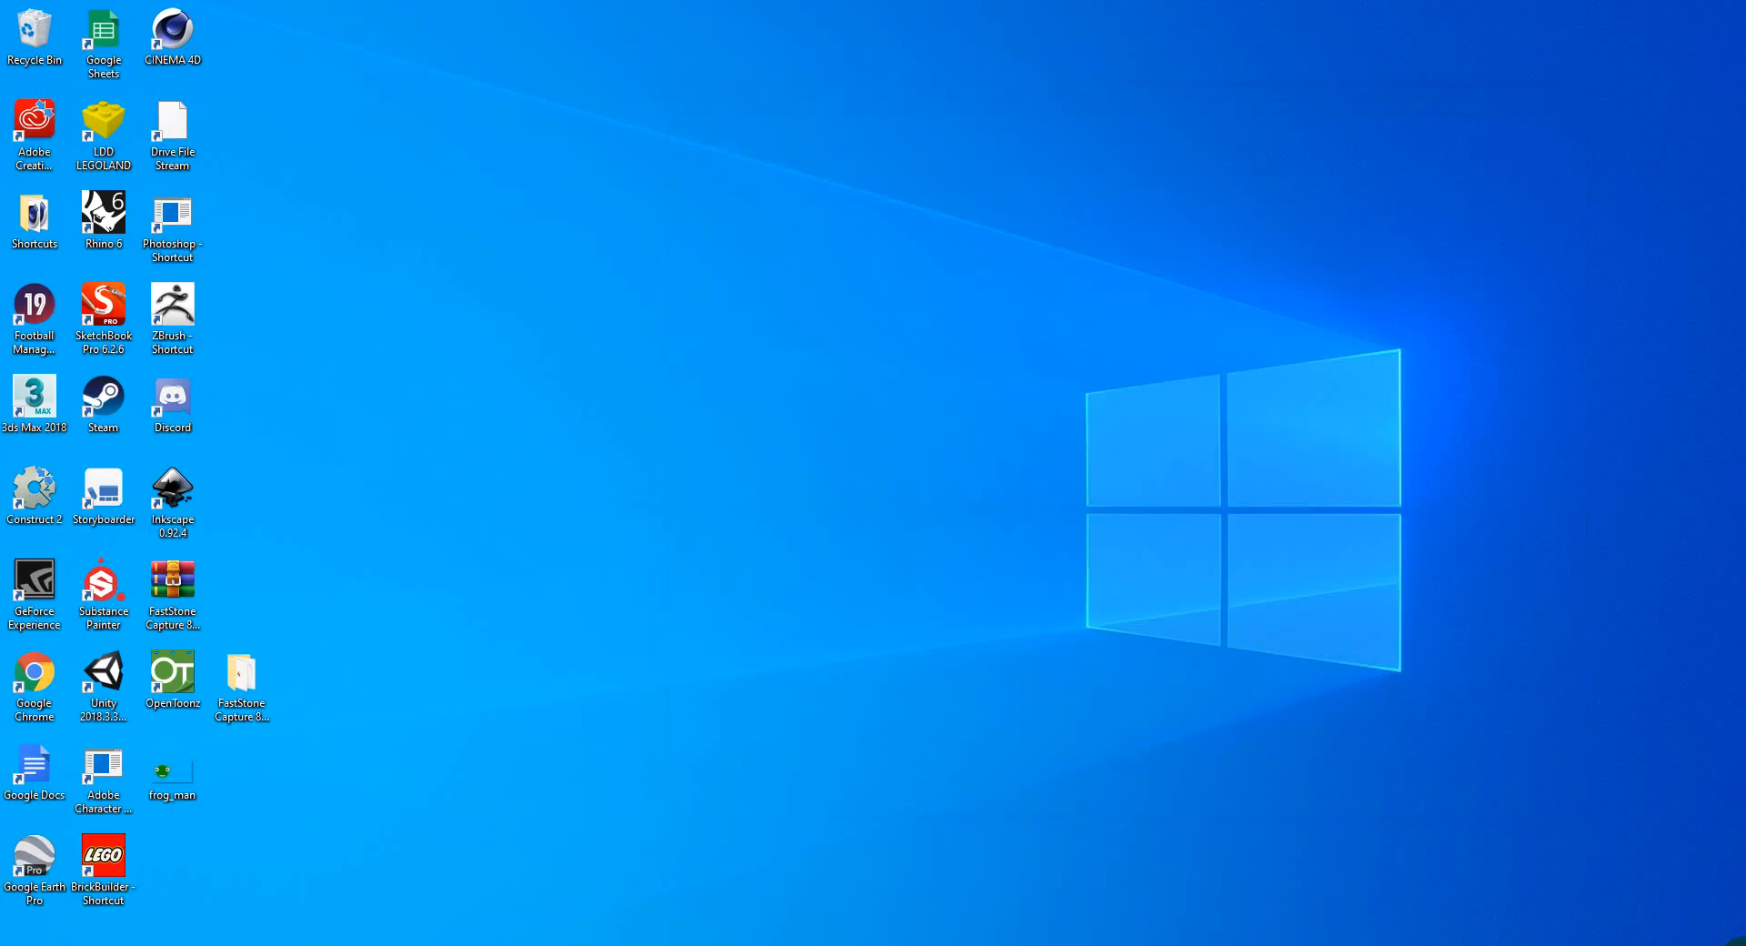
left_click(169, 782)
double_click(169, 784)
left_click(1723, 12)
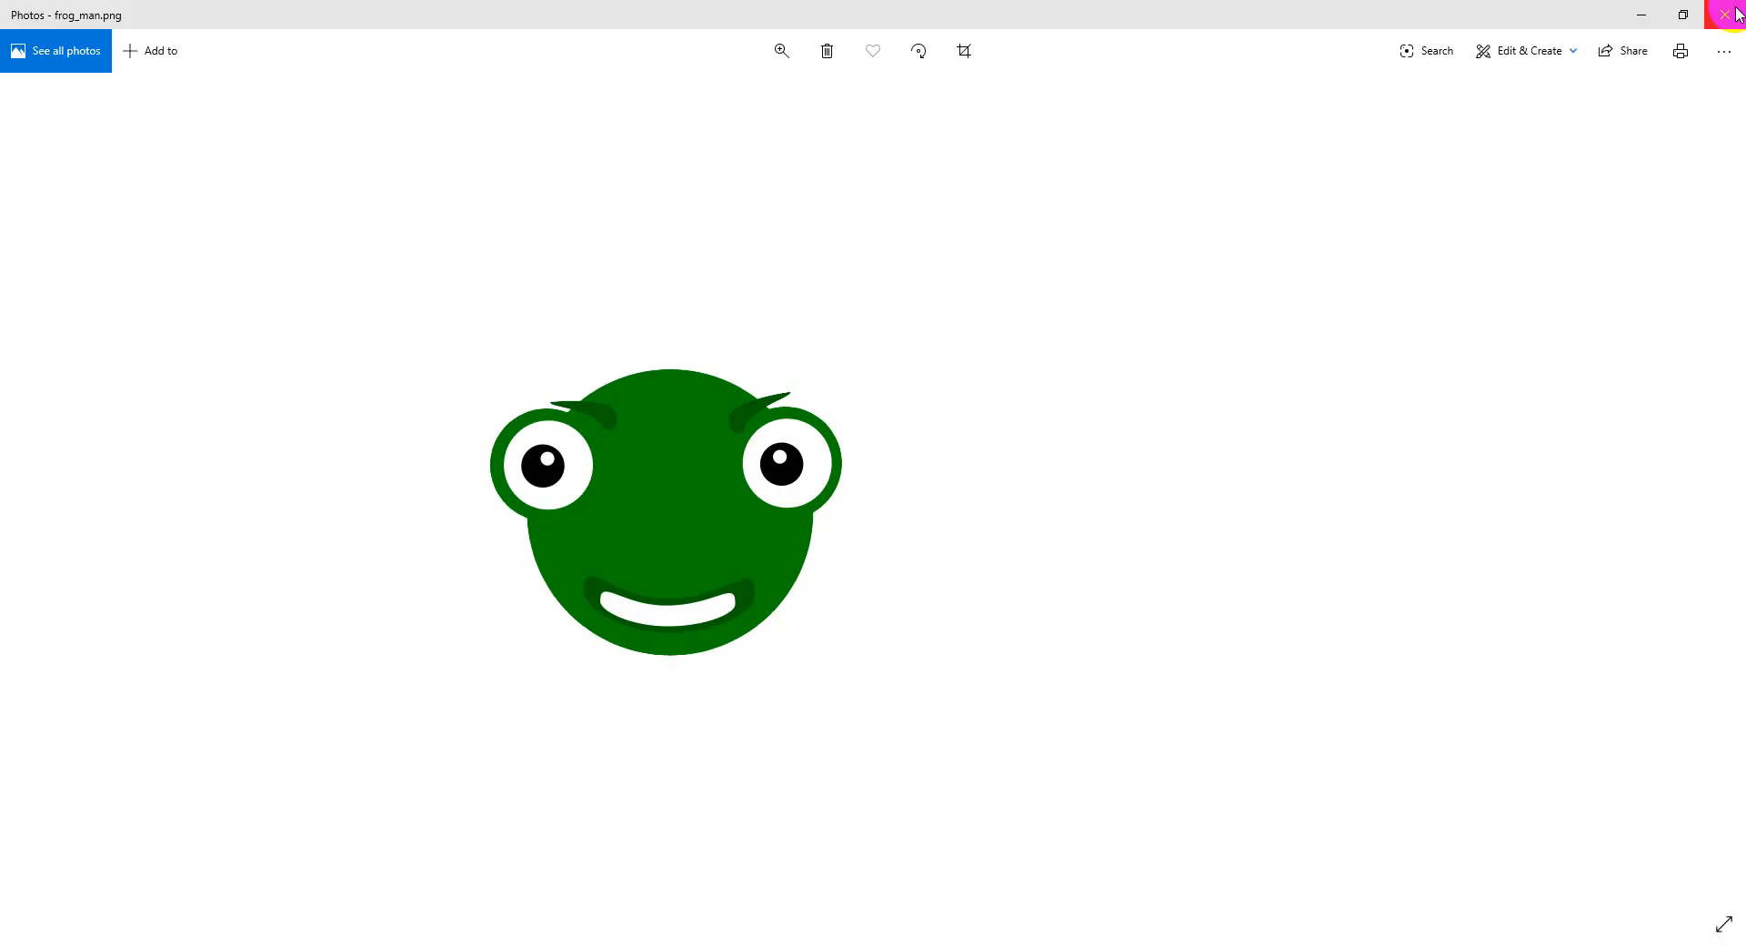
left_click(1725, 13)
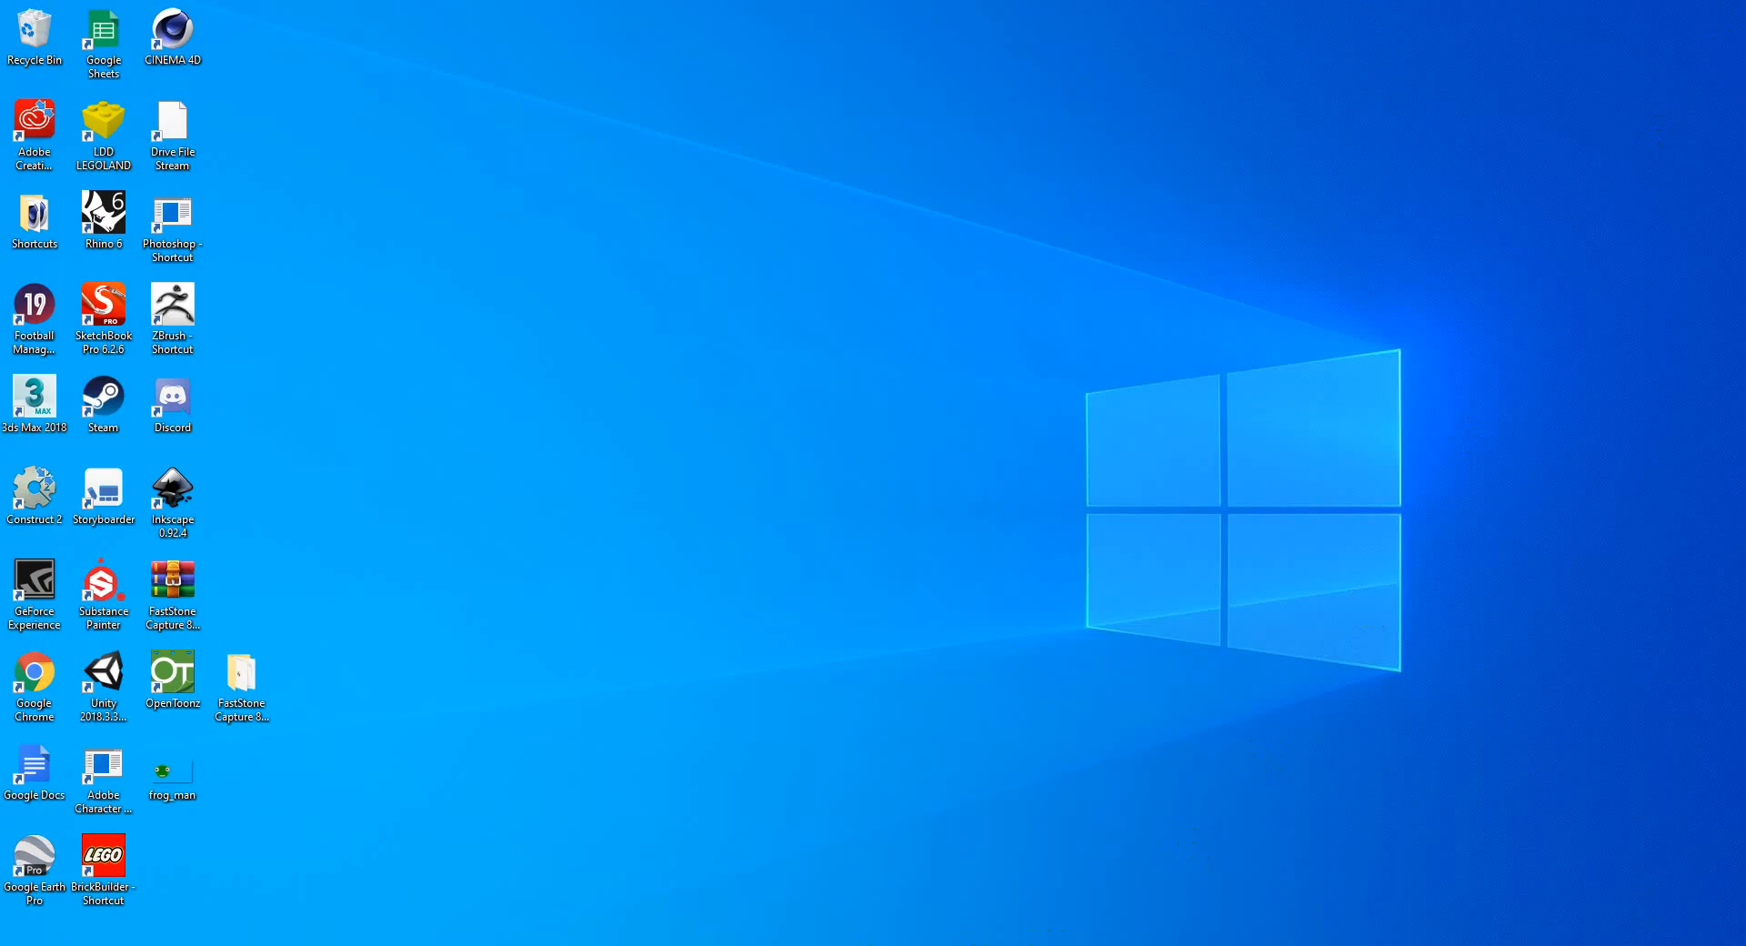
key("alt+Tab")
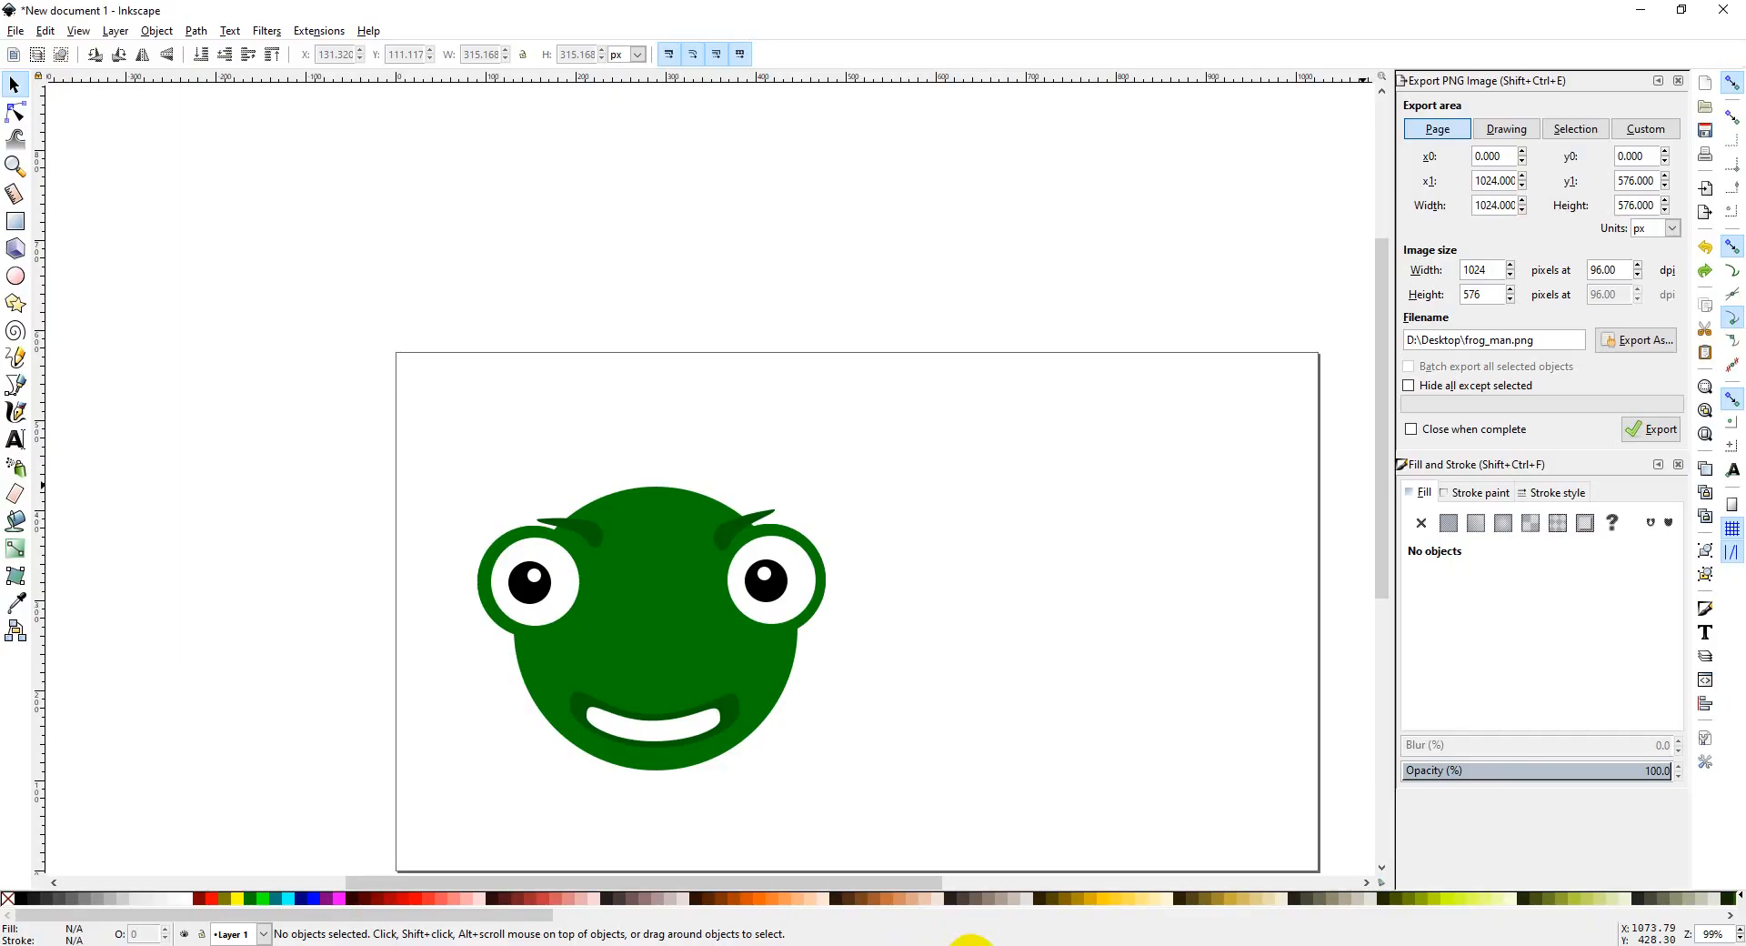